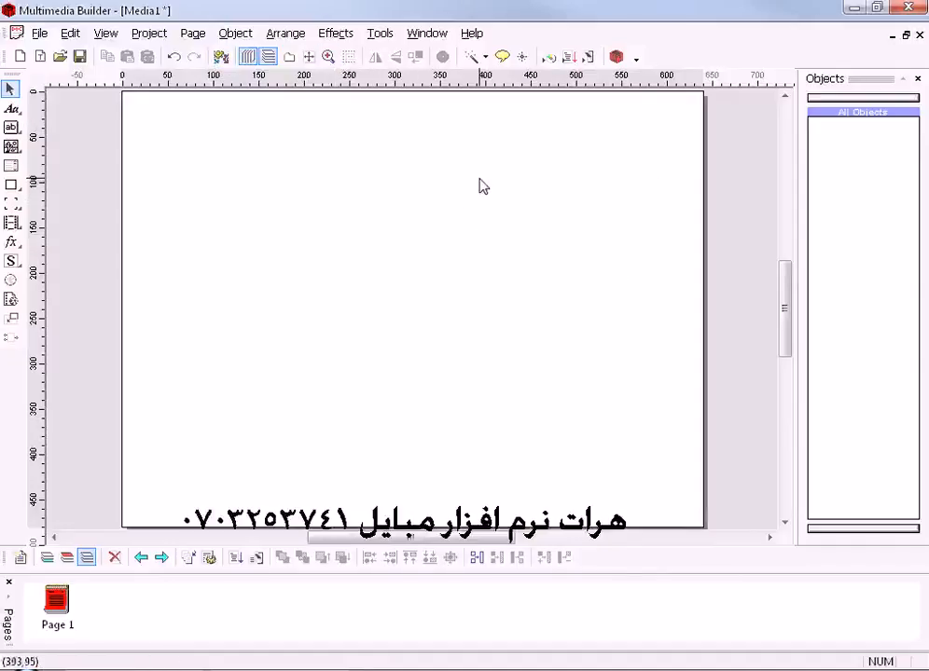
- Show the simple object toolbar
left_click(265, 190)
right_click(531, 36)
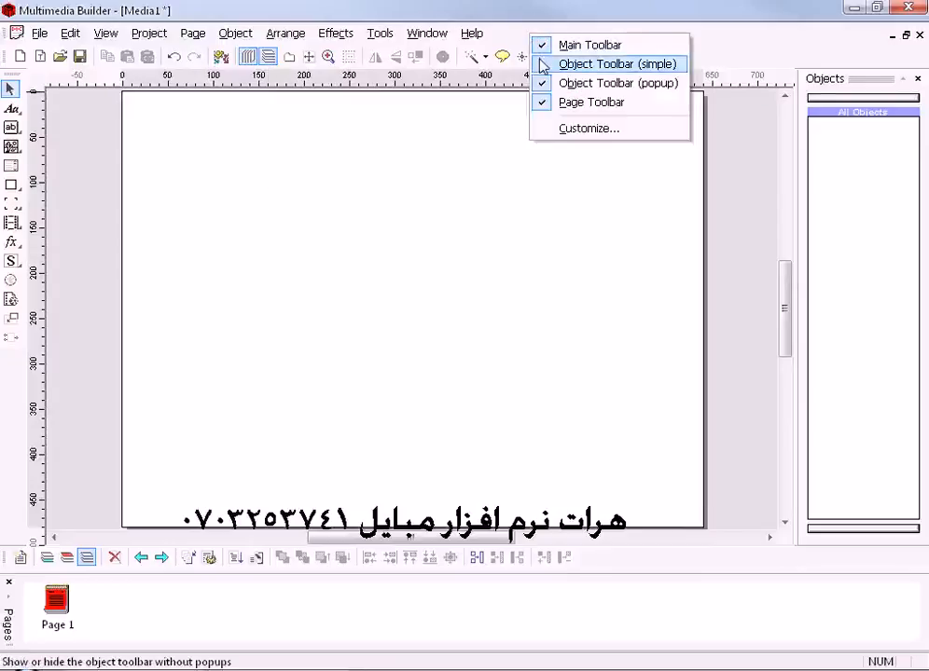
left_click(544, 63)
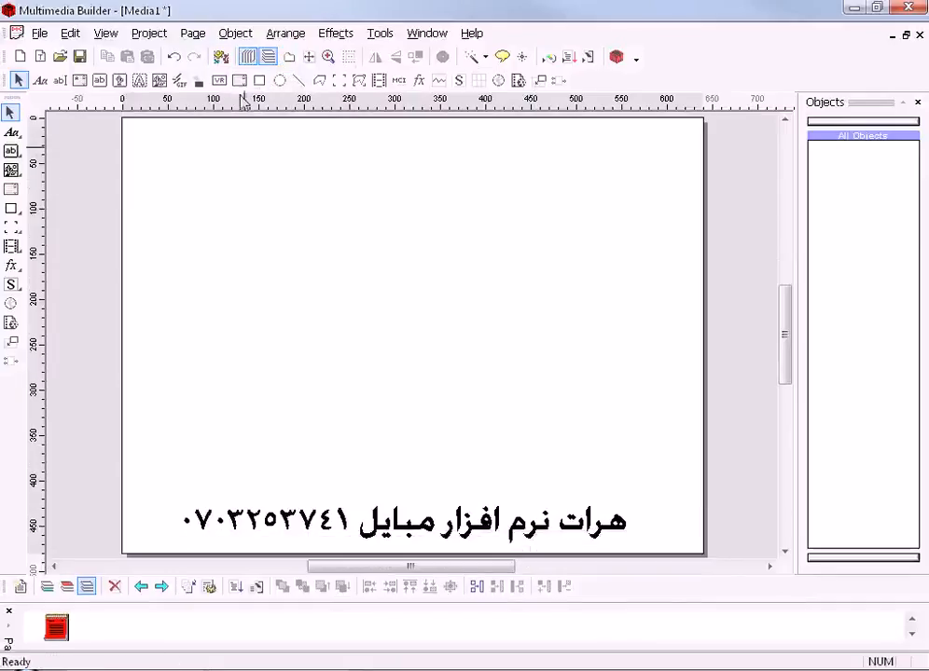
- Draw a rectangle covering the whole page and open its properties
left_click(258, 80)
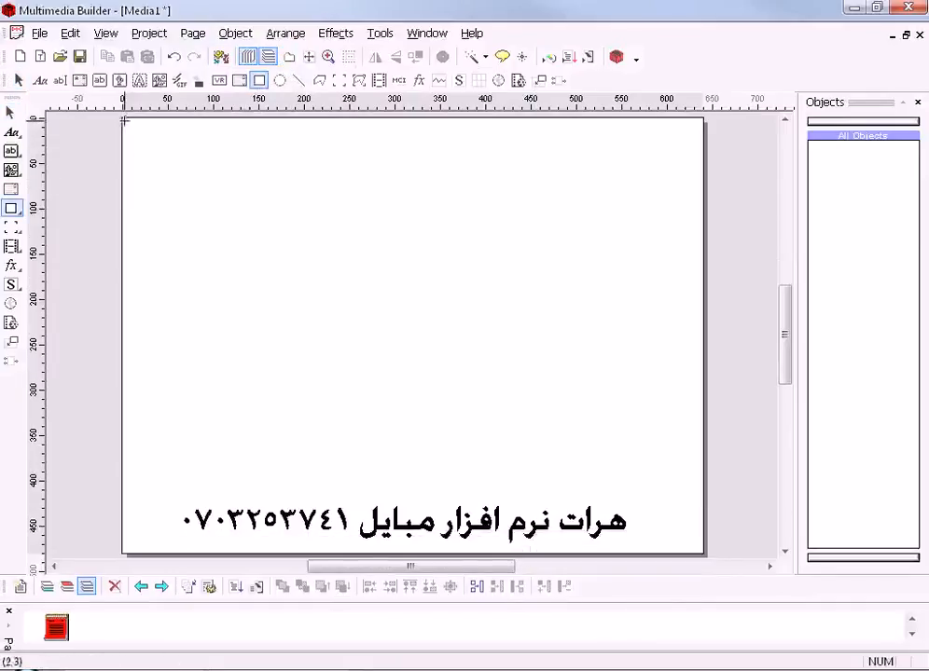
left_click_drag(122, 117, 706, 552)
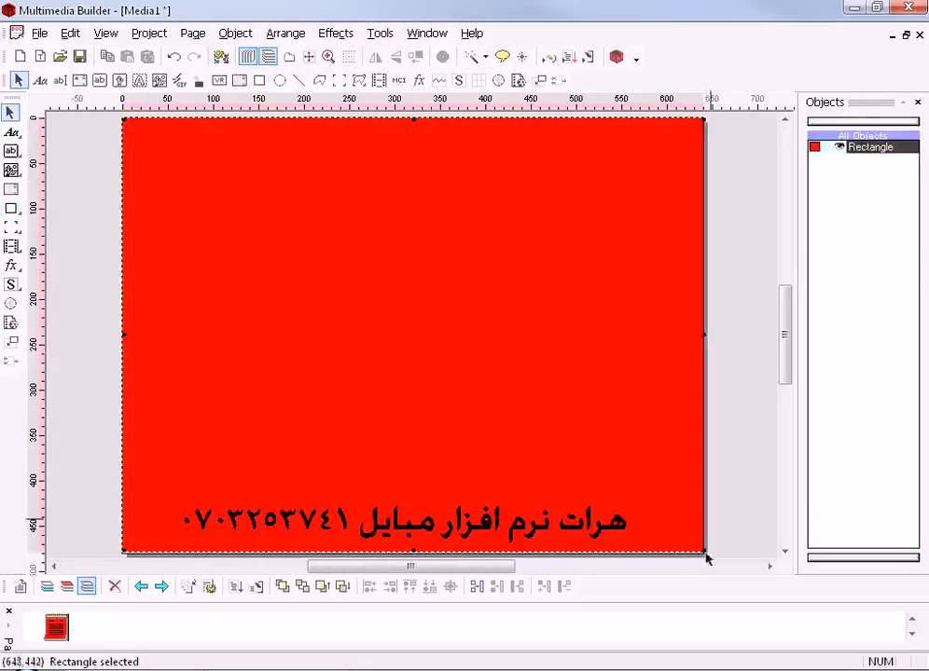
double_click(275, 213)
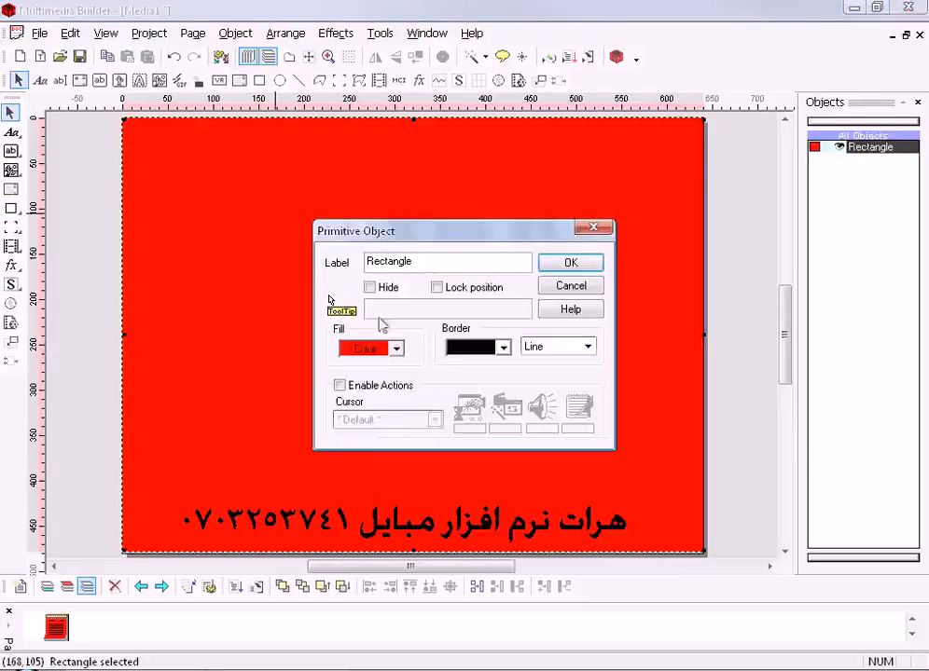
- Try a light orange fill and a custom pink fill on the rectangle
left_click(390, 350)
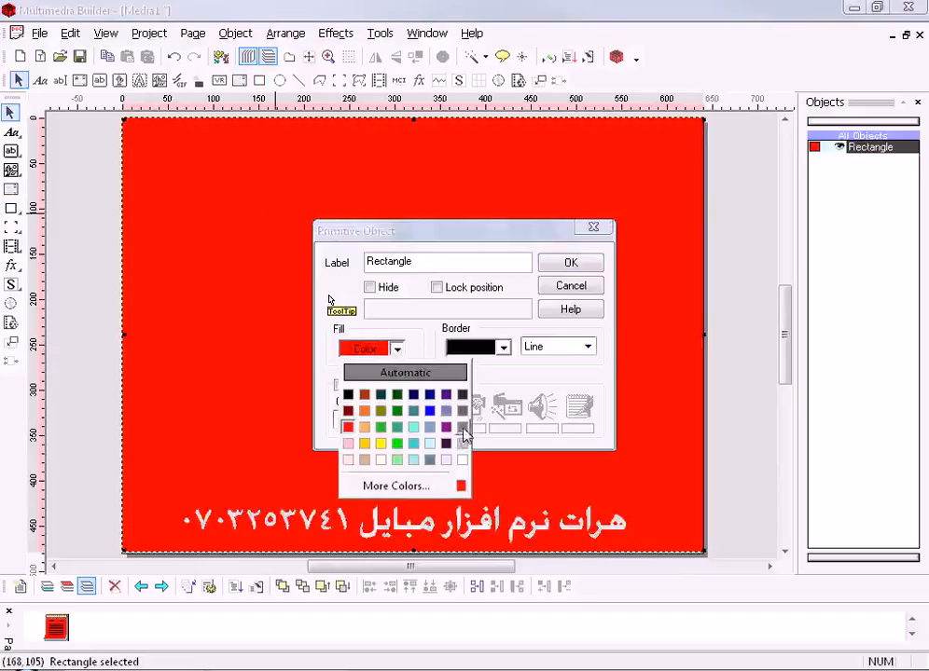
left_click(363, 427)
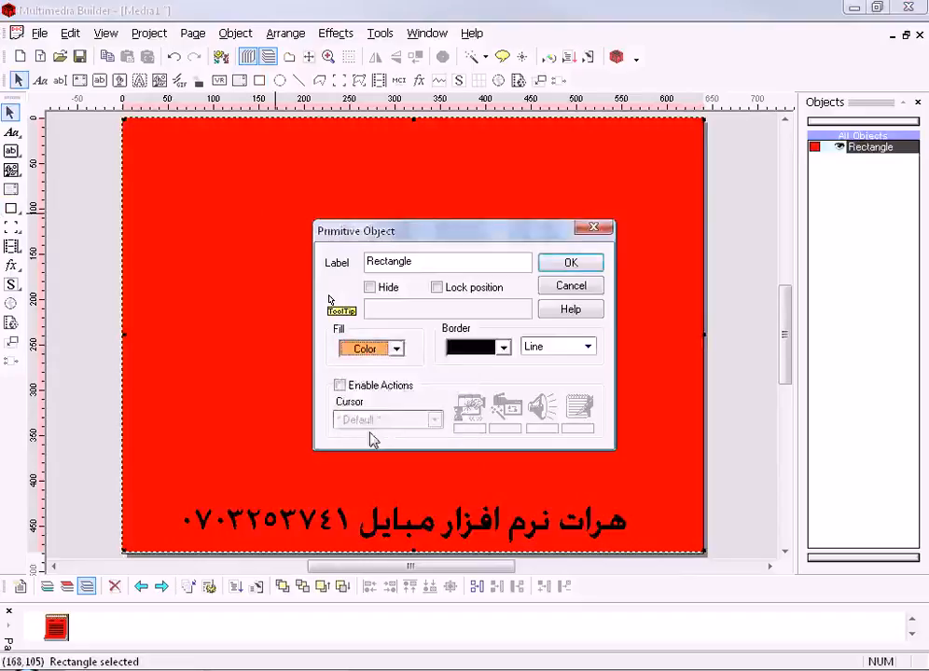
left_click(399, 349)
left_click(421, 487)
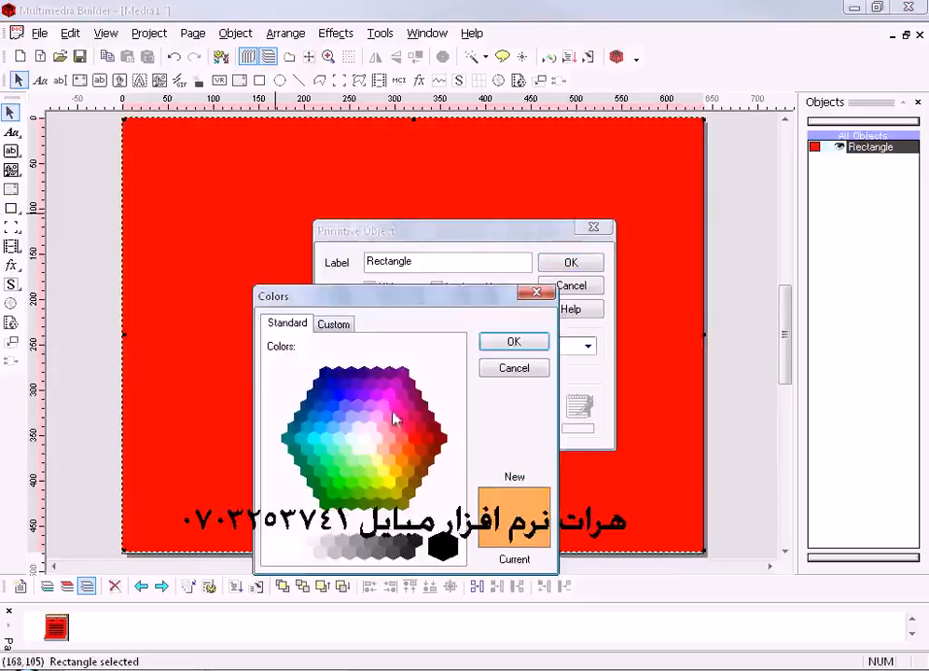
left_click(383, 408)
left_click(515, 342)
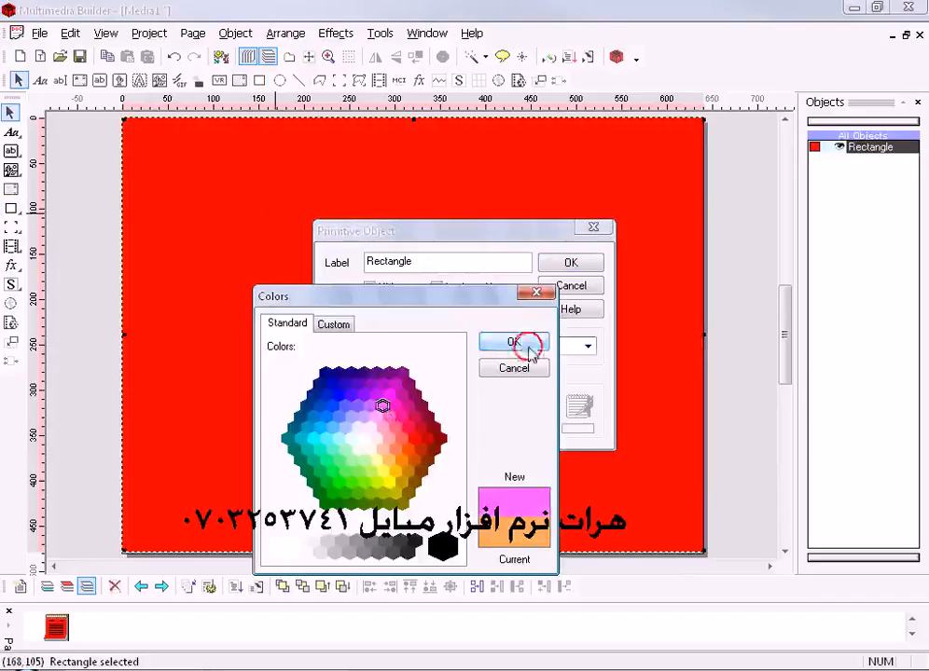
- Fill the rectangle with medium gray and stretch its lower edge down to the page's bottom edge
left_click(396, 349)
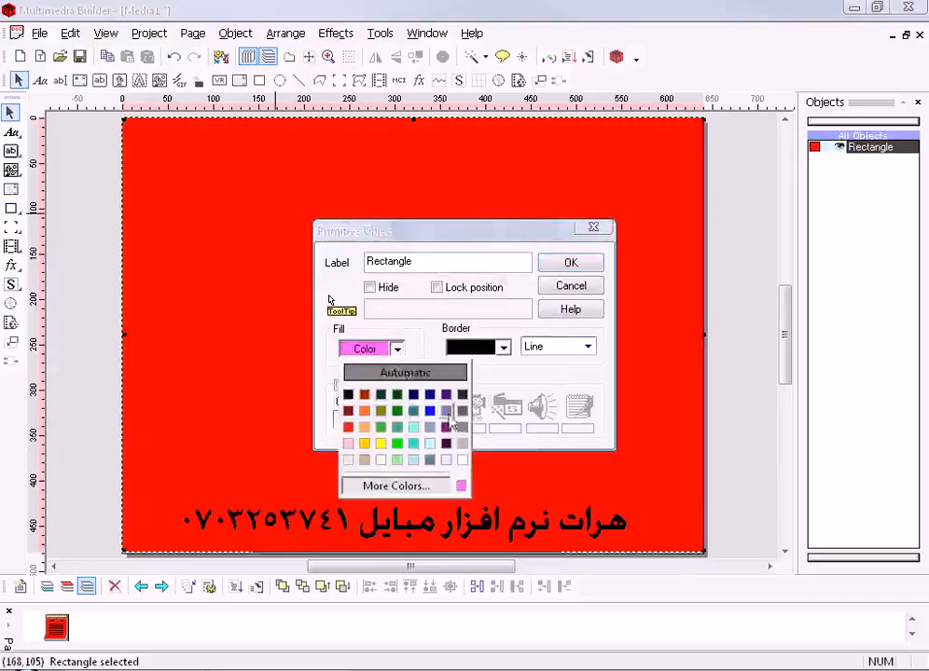
left_click(459, 427)
left_click(569, 263)
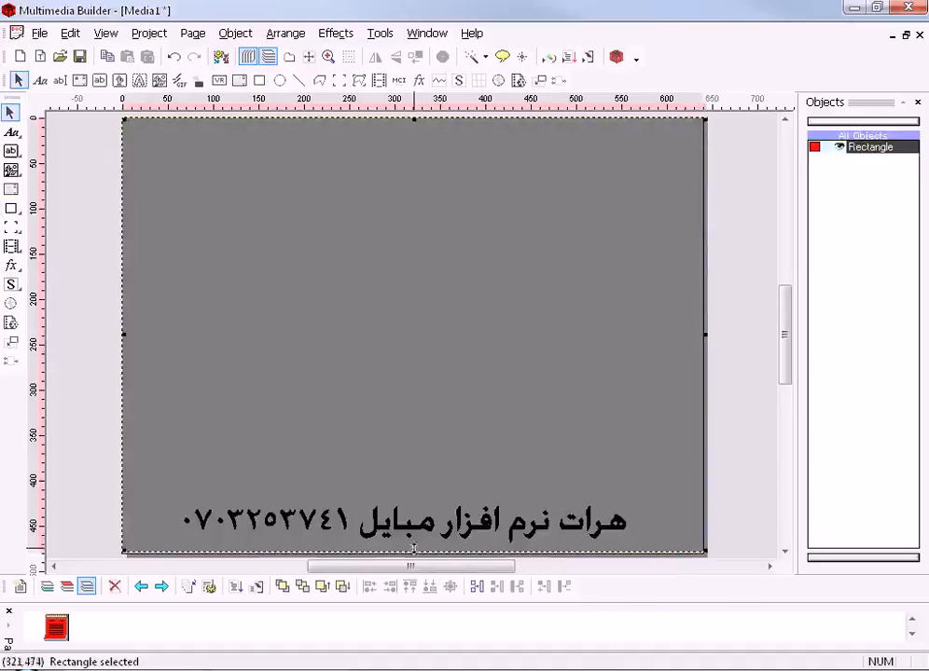
left_click_drag(413, 548, 413, 553)
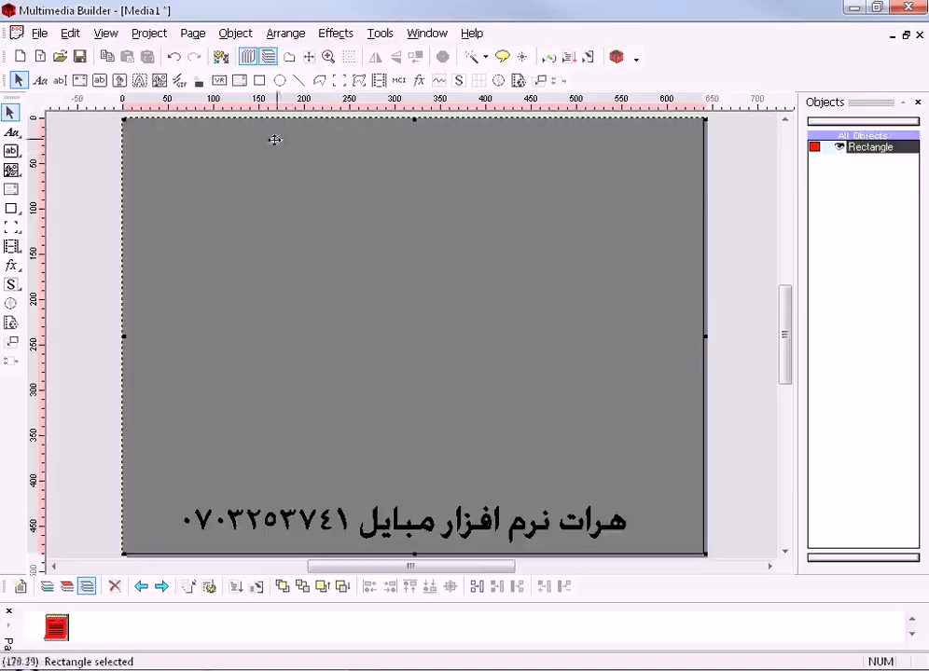
left_click(11, 150)
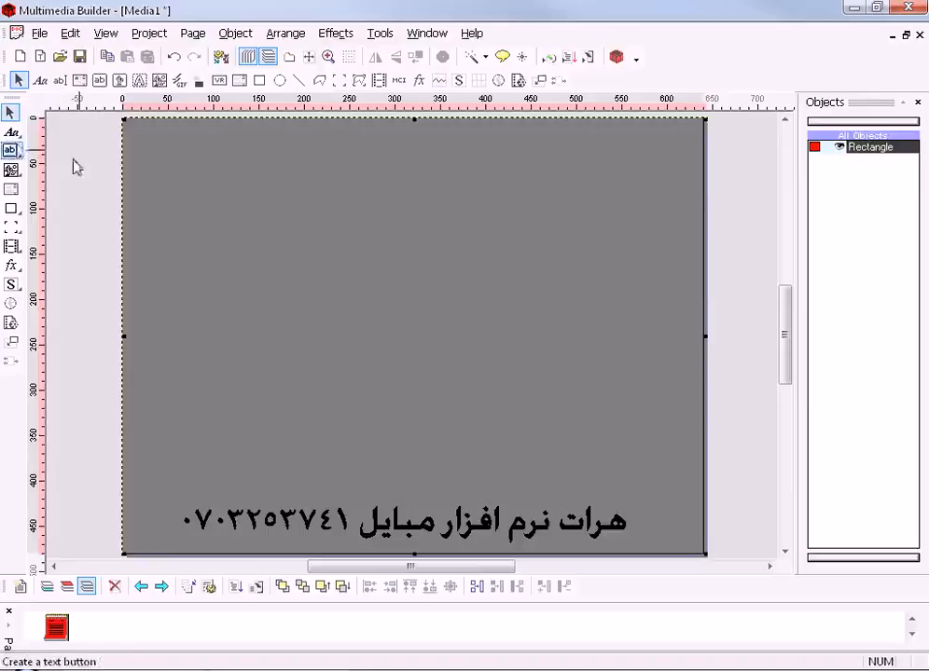
left_click(11, 132)
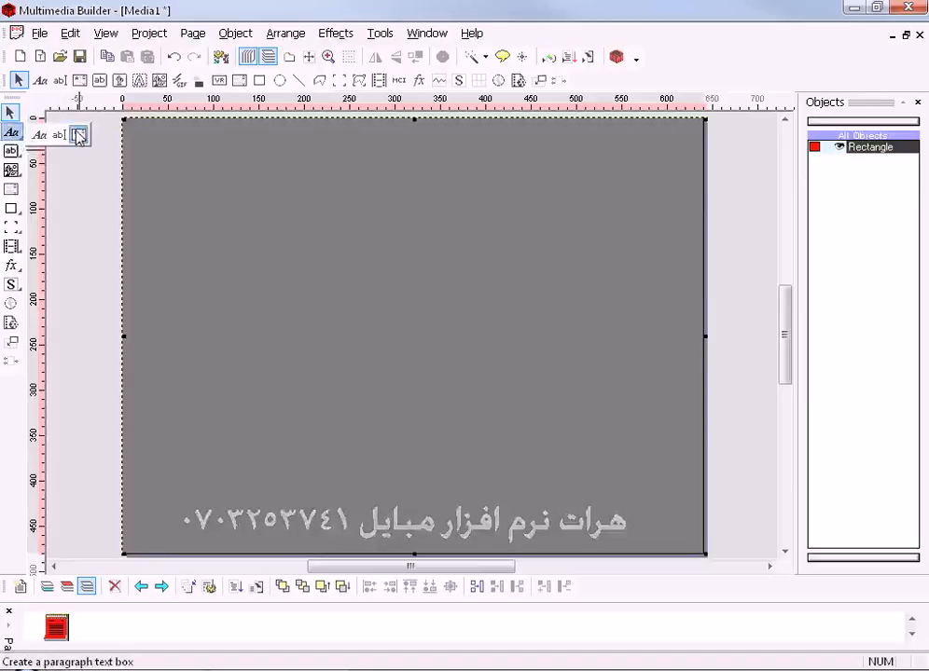
left_click(78, 135)
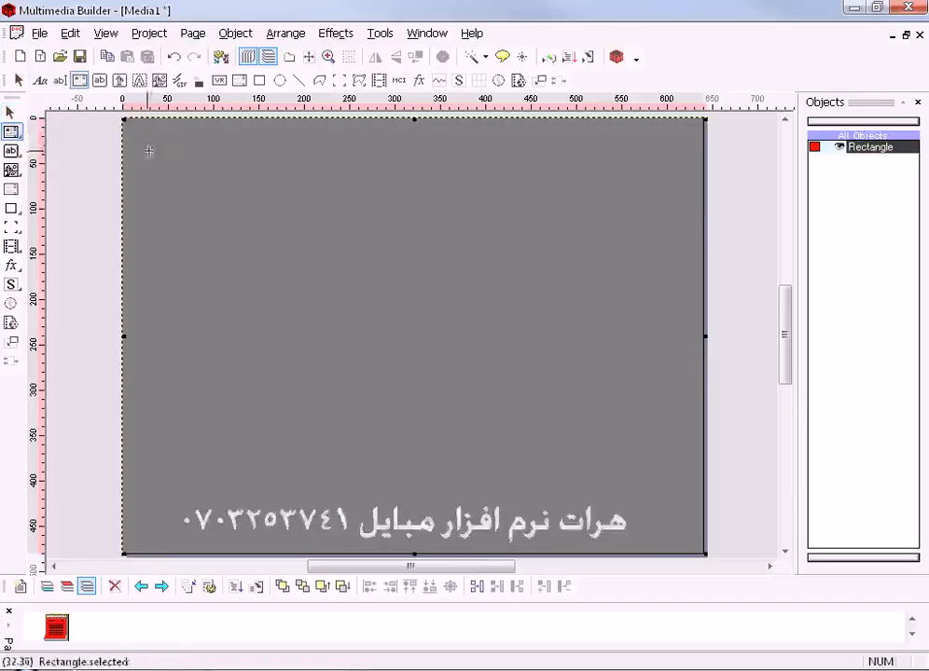
left_click_drag(331, 350, 355, 362)
left_click(244, 267)
left_click_drag(274, 284, 221, 267)
right_click(290, 234)
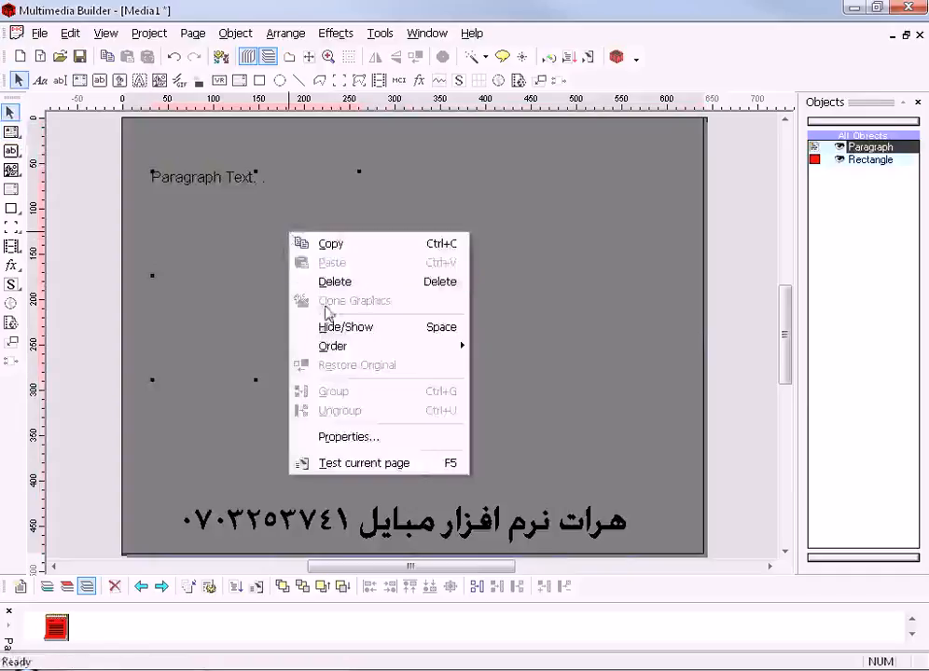
left_click(315, 281)
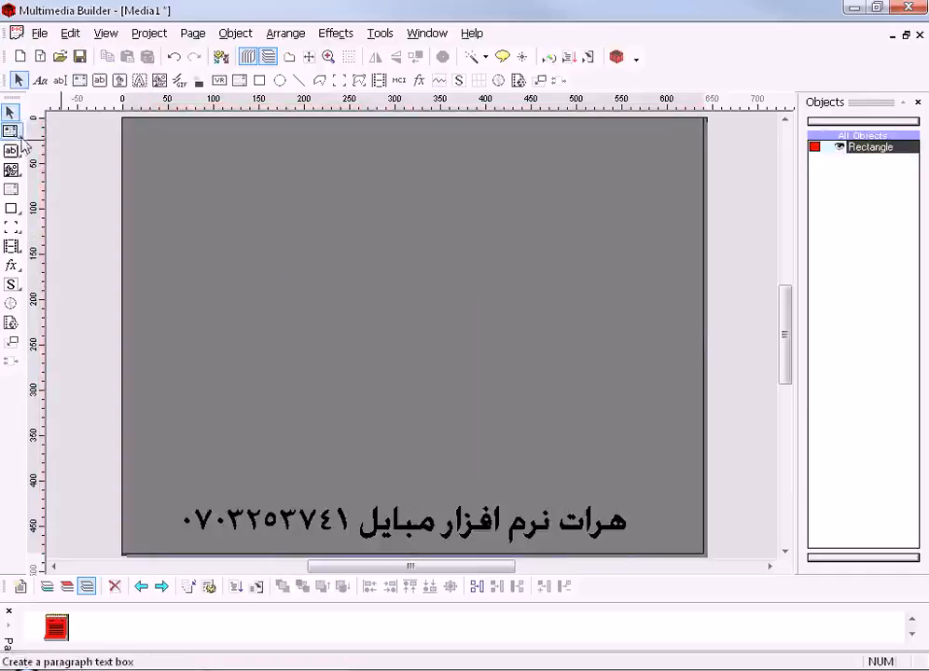
- Draw a paragraph text box about 340 by 315 pixels in the upper-left part of the page
left_click(11, 132)
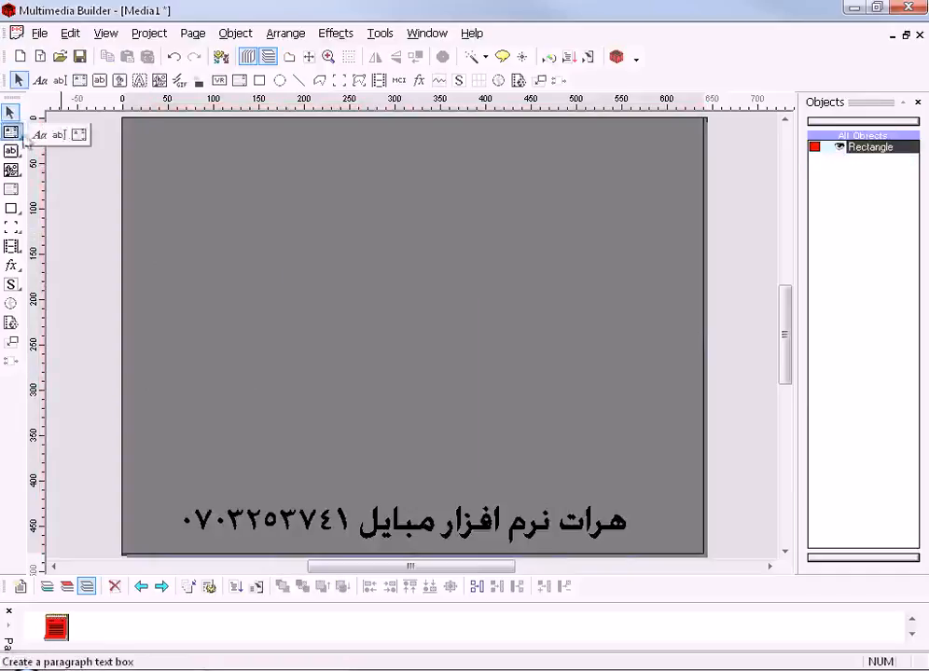
left_click(80, 134)
left_click_drag(152, 141, 463, 428)
- Replace the paragraph box's placeholder text with "آموزش ملتی مدیا بلدر"
double_click(290, 285)
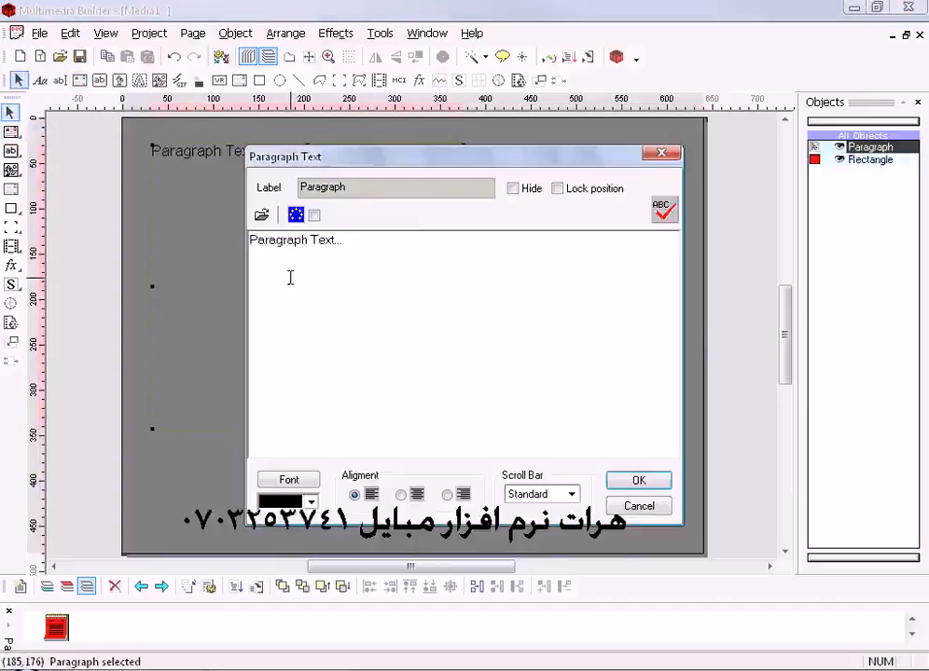
left_click_drag(353, 266, 180, 257)
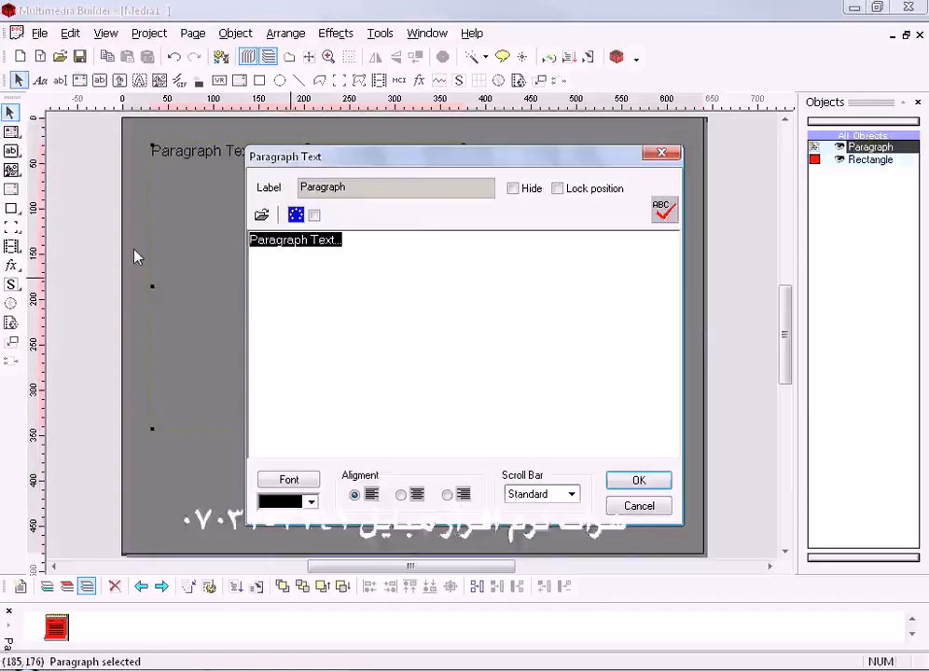
key("Delete")
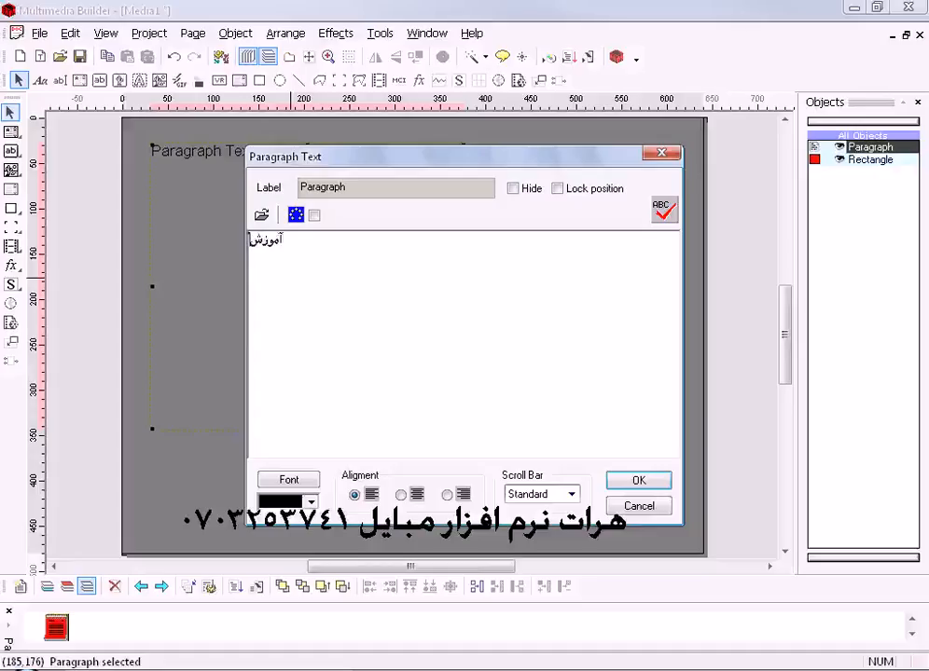
type("آموزش ب")
type("ل")
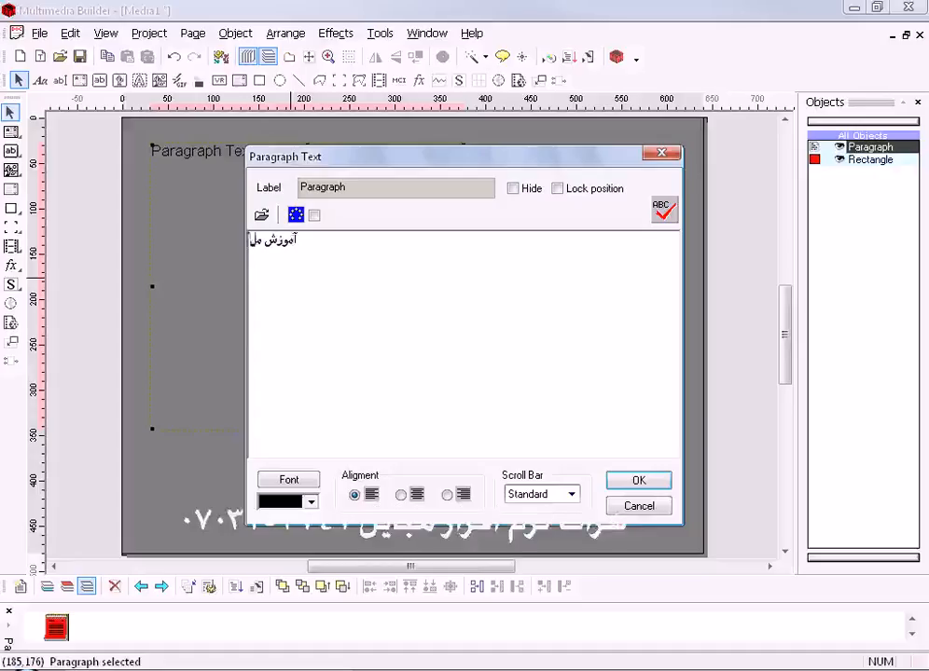
type("تی مد")
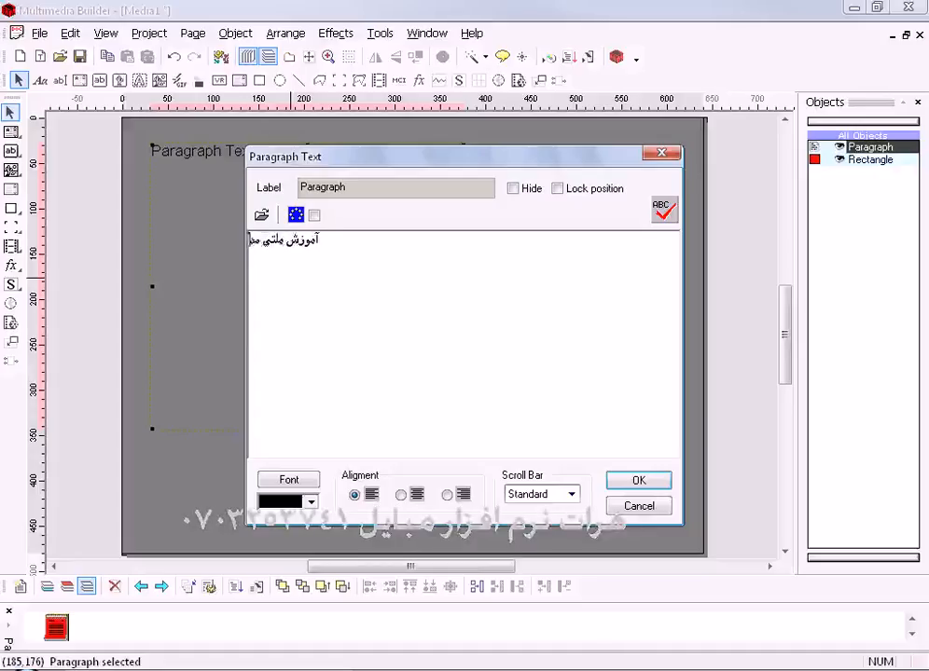
type("یا بلدر")
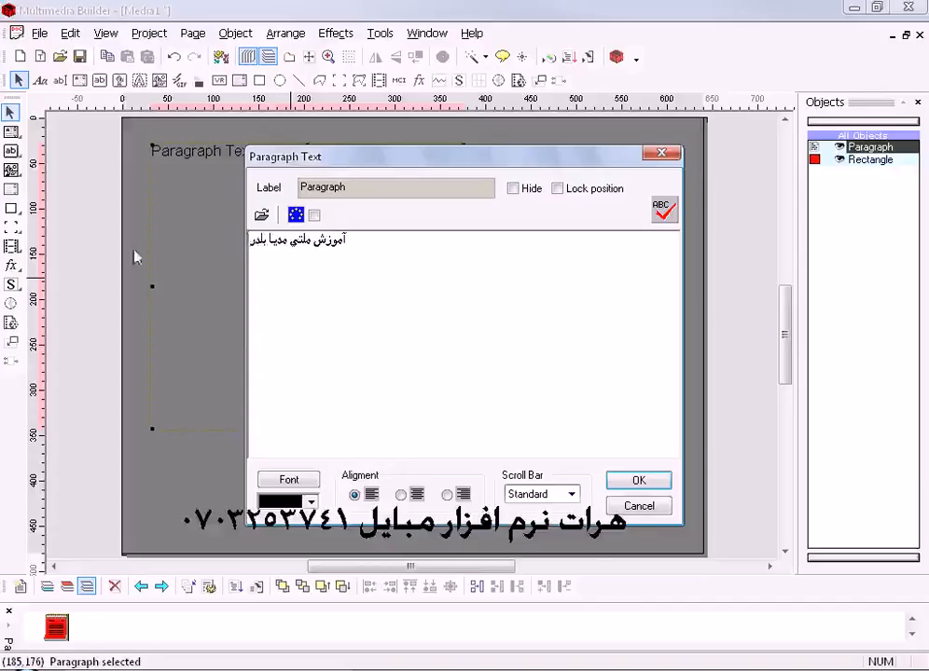
- Set the paragraph text's font script to Arabic and its font size to 36
left_click(371, 241)
left_click_drag(464, 161, 387, 147)
left_click_drag(300, 232, 254, 238)
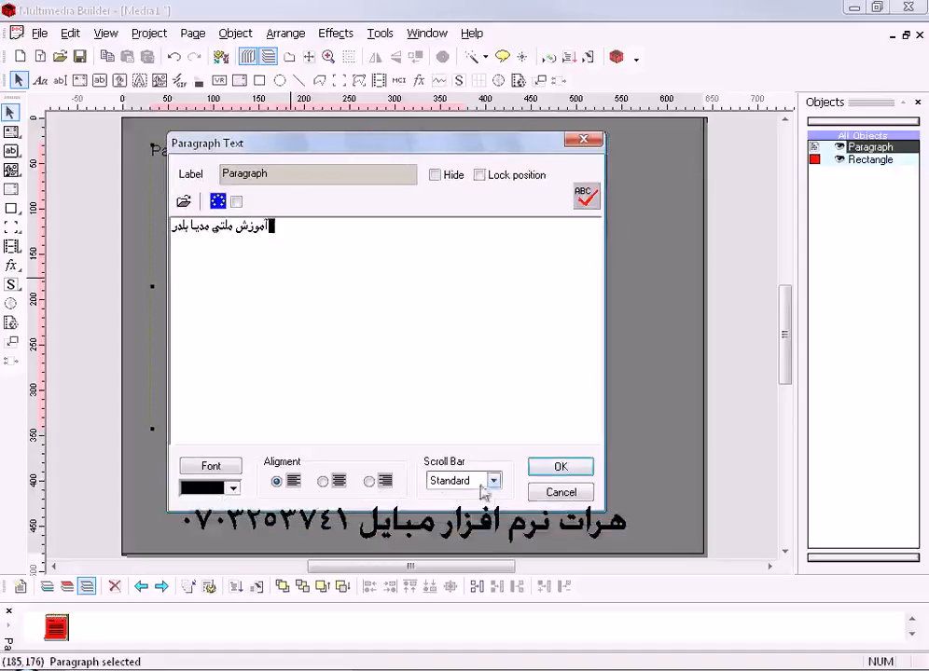
left_click(213, 466)
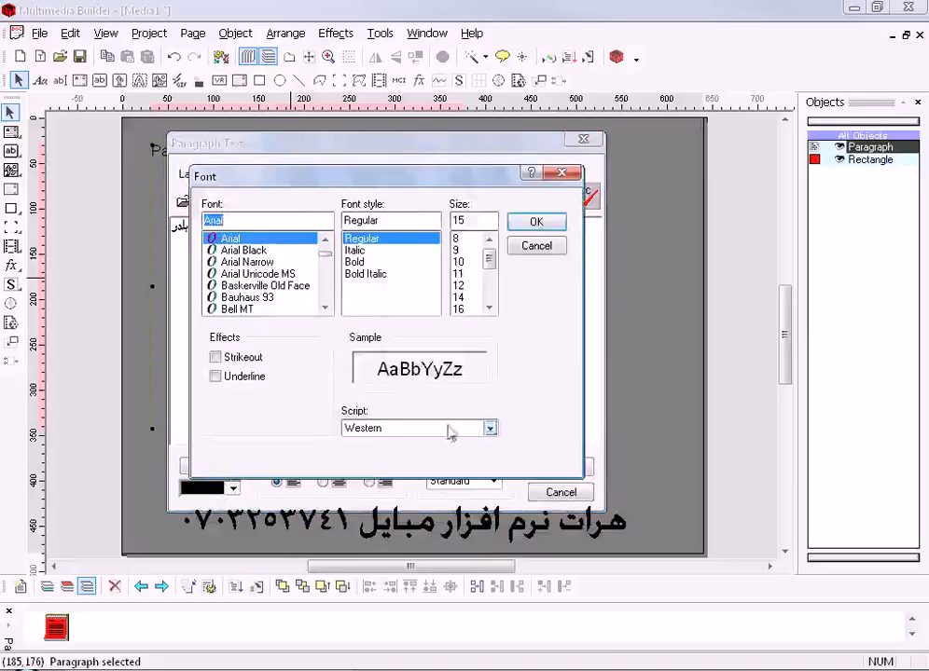
left_click_drag(457, 186, 499, 170)
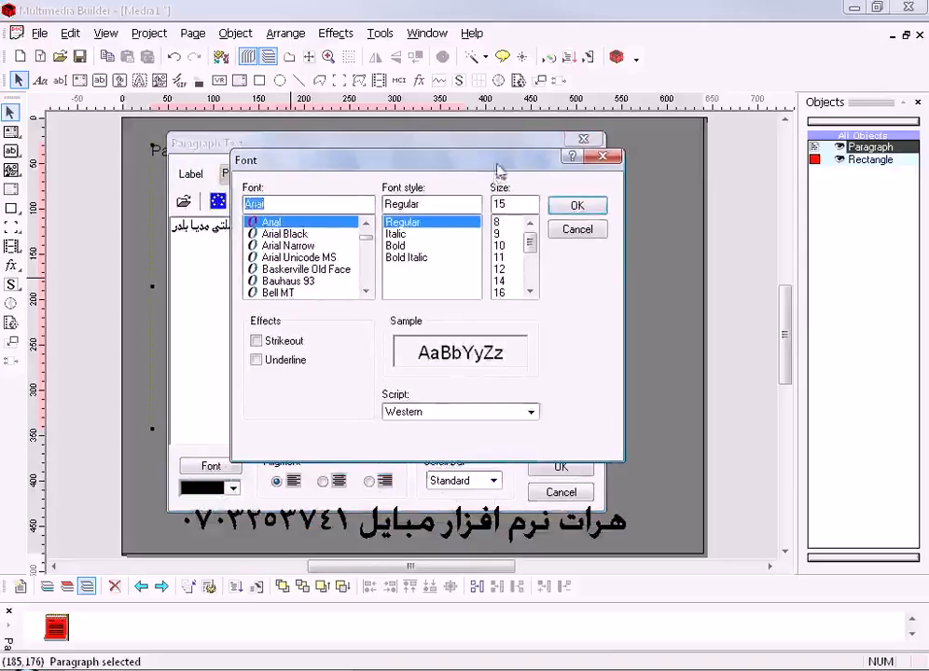
left_click(530, 411)
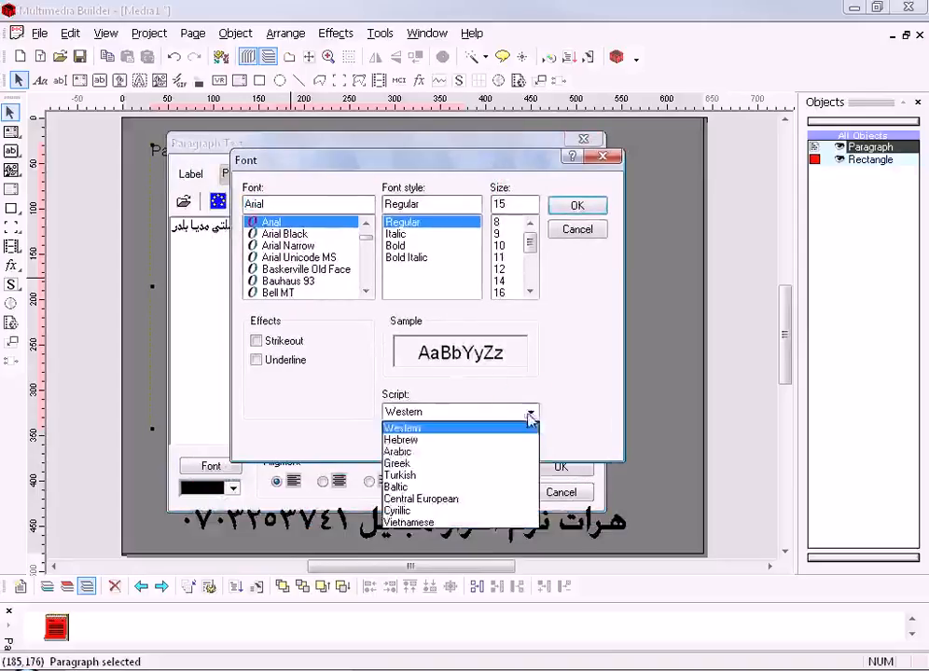
left_click(445, 452)
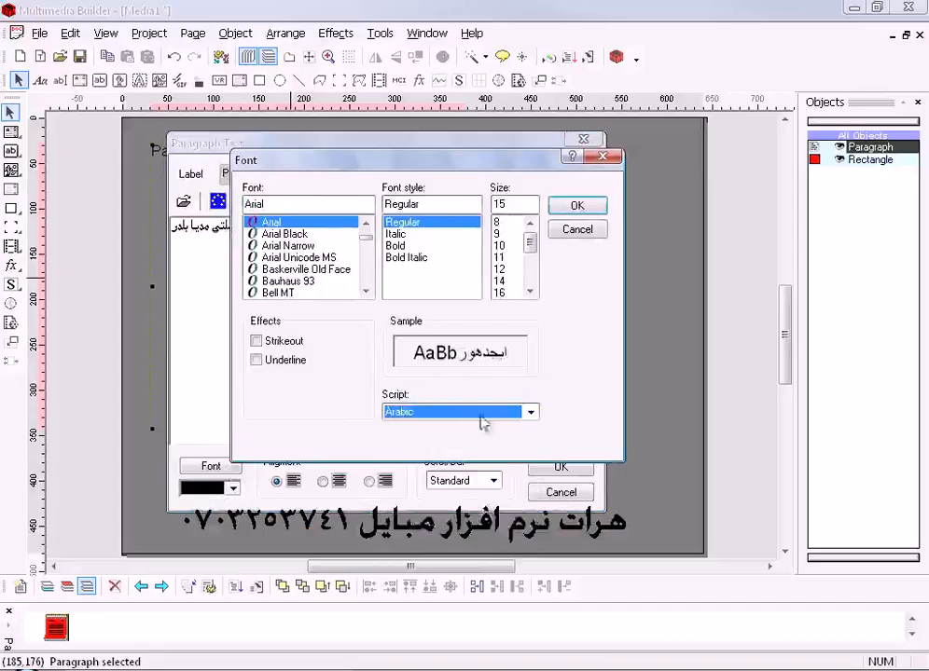
left_click_drag(530, 244, 529, 270)
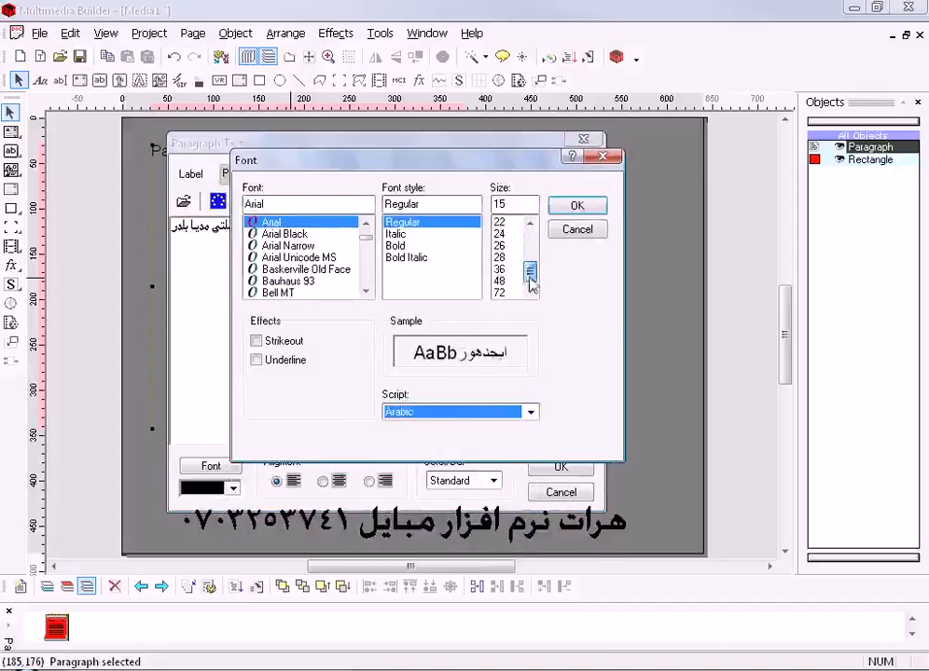
left_click(503, 269)
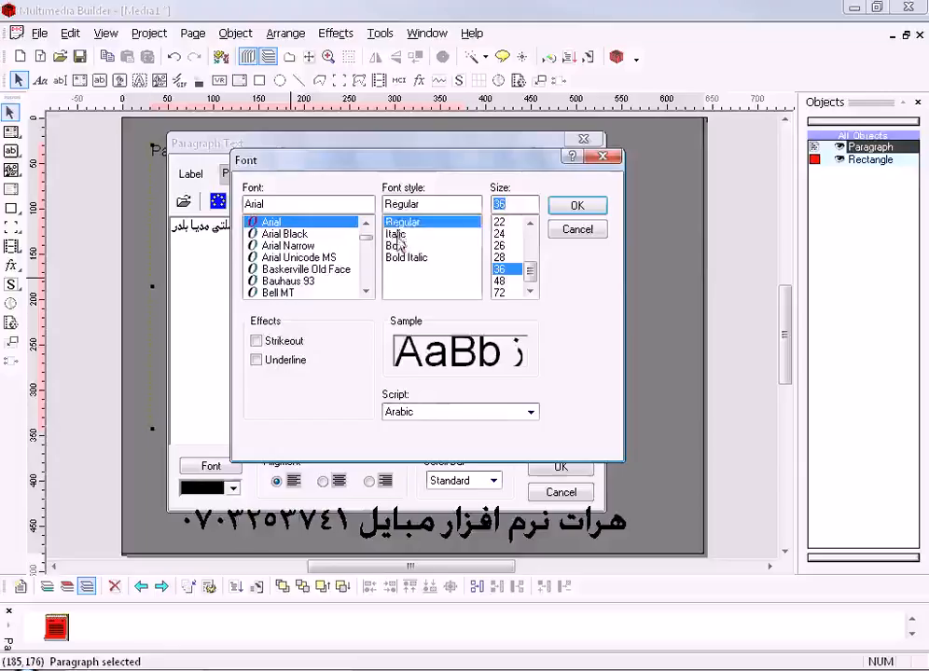
- Compare the Italic, Bold and Bold Italic styles for the paragraph font and choose Italic
left_click(395, 234)
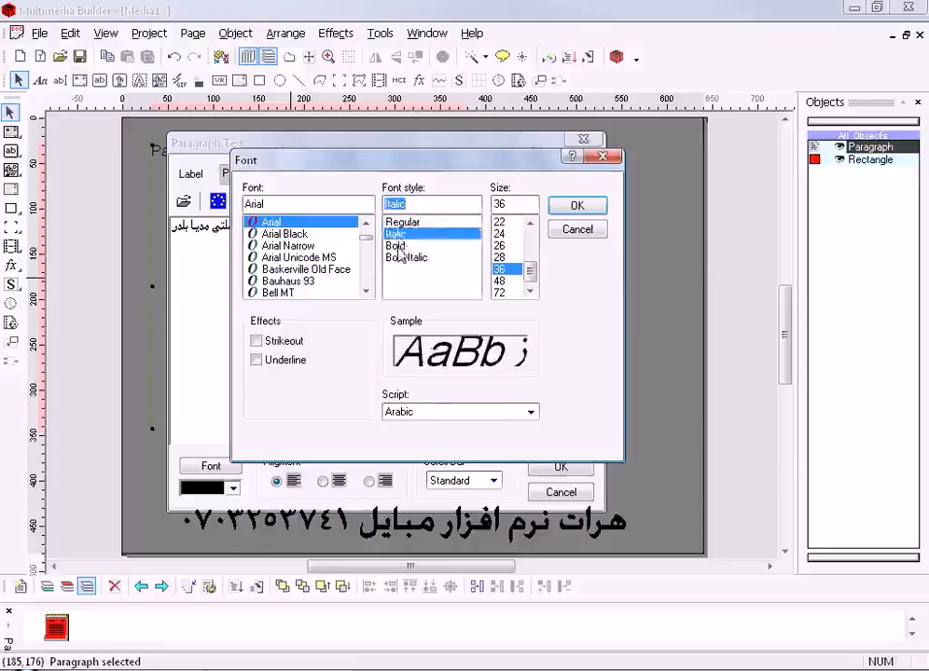
left_click(397, 246)
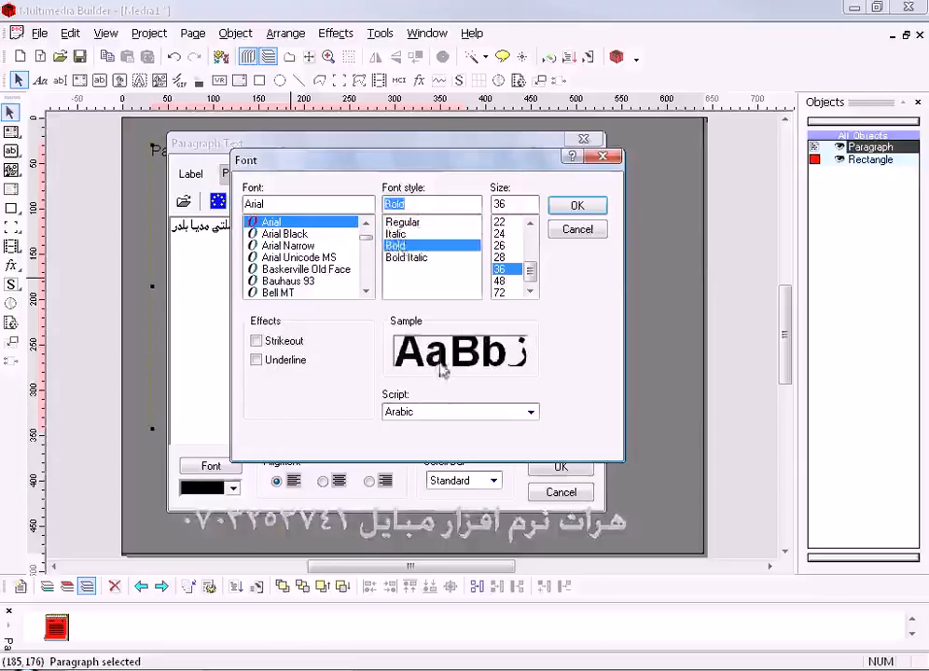
left_click(406, 258)
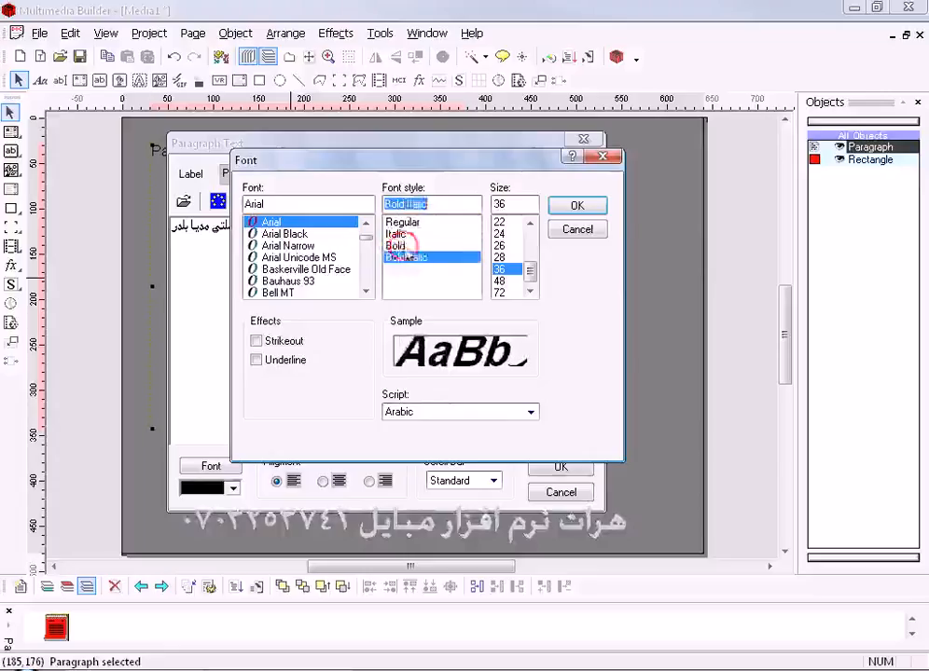
left_click(398, 246)
left_click(400, 235)
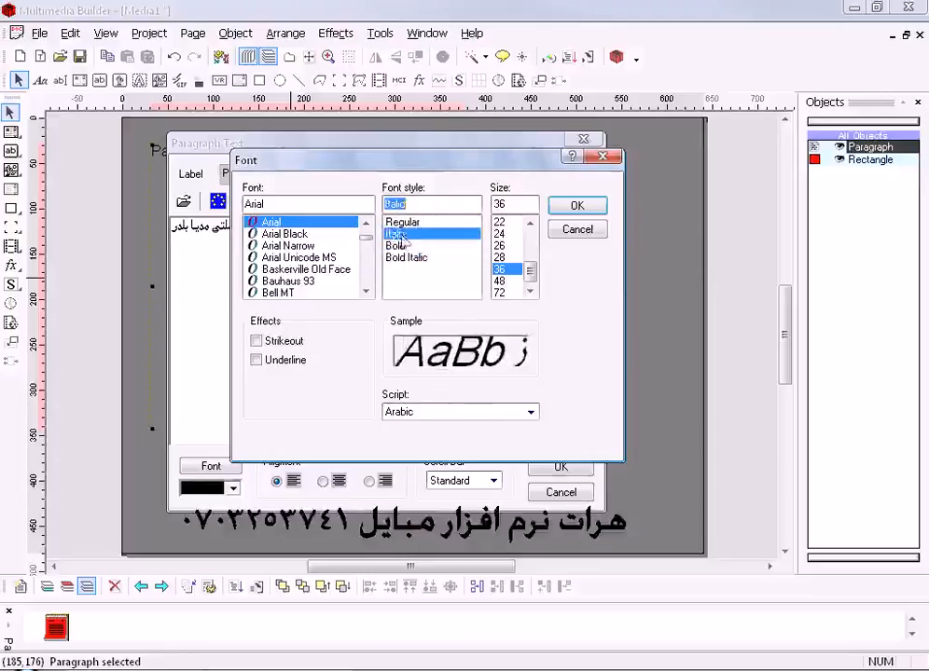
- Set the paragraph font to Arial Bold at size 48 with the Arabic script
left_click(265, 257)
left_click(276, 246)
left_click(280, 223)
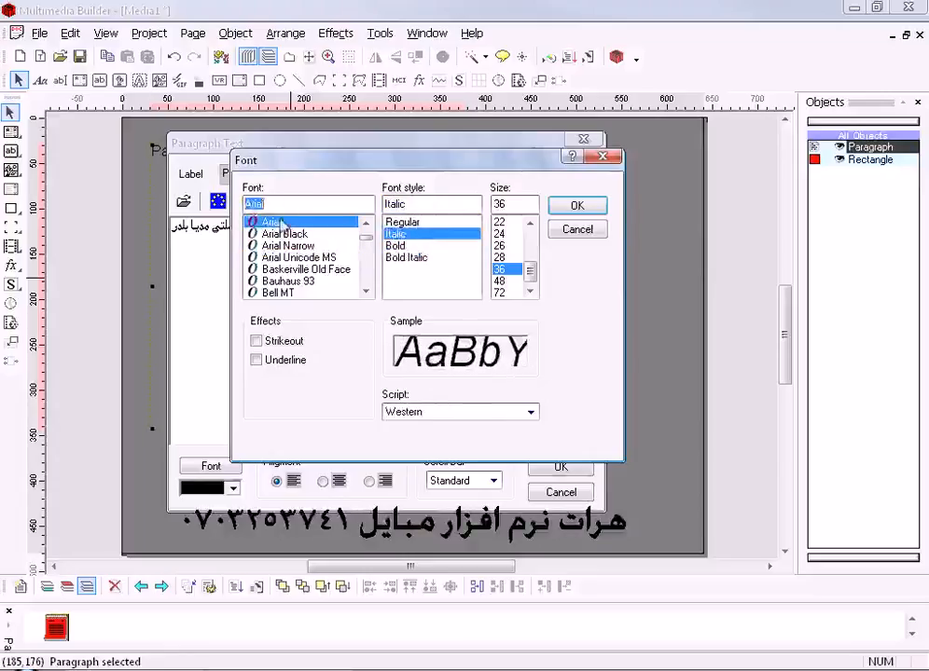
left_click(477, 411)
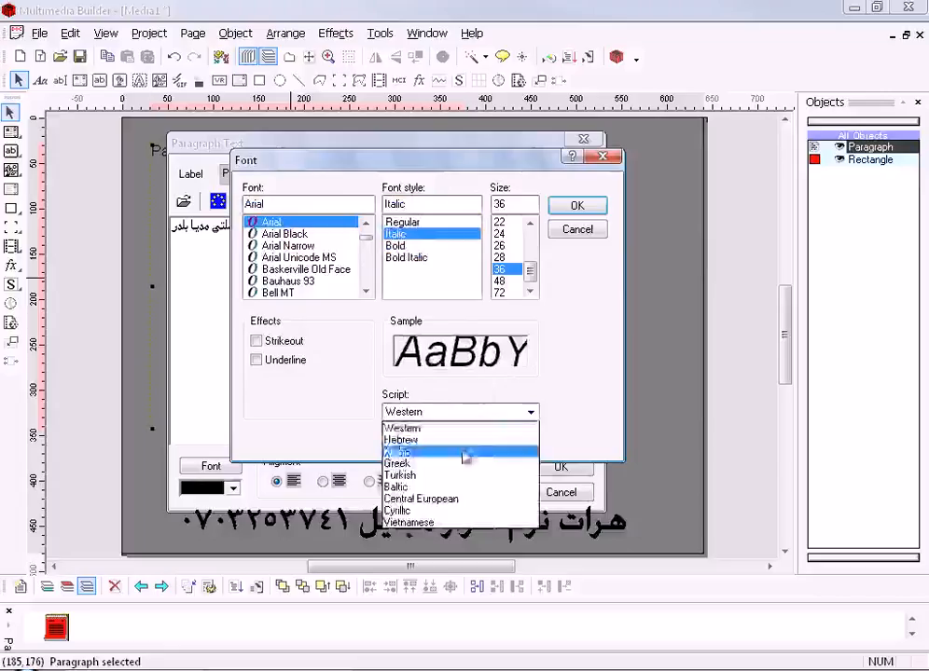
left_click(464, 450)
left_click(412, 246)
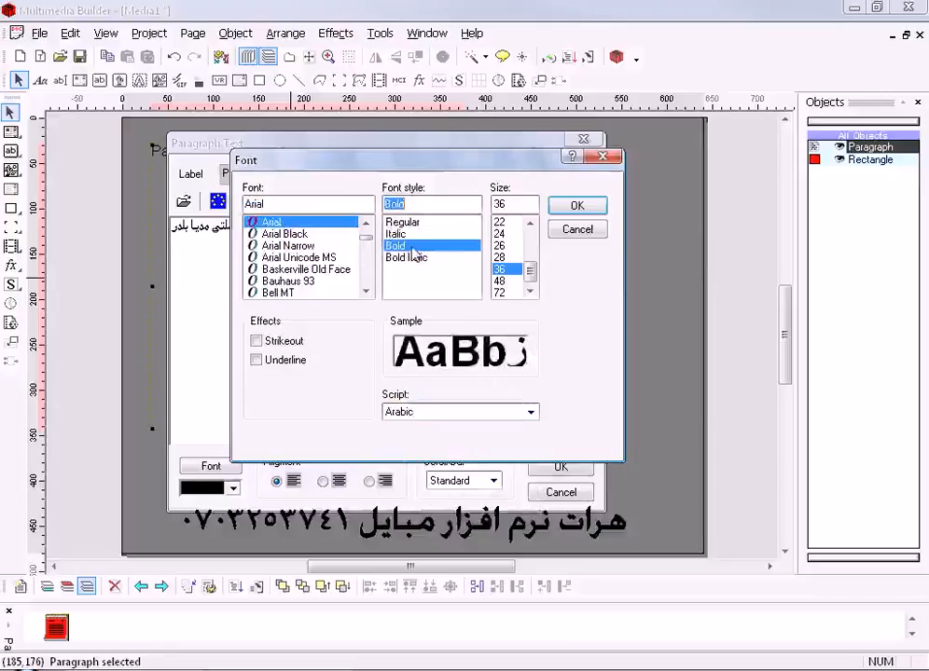
left_click(501, 281)
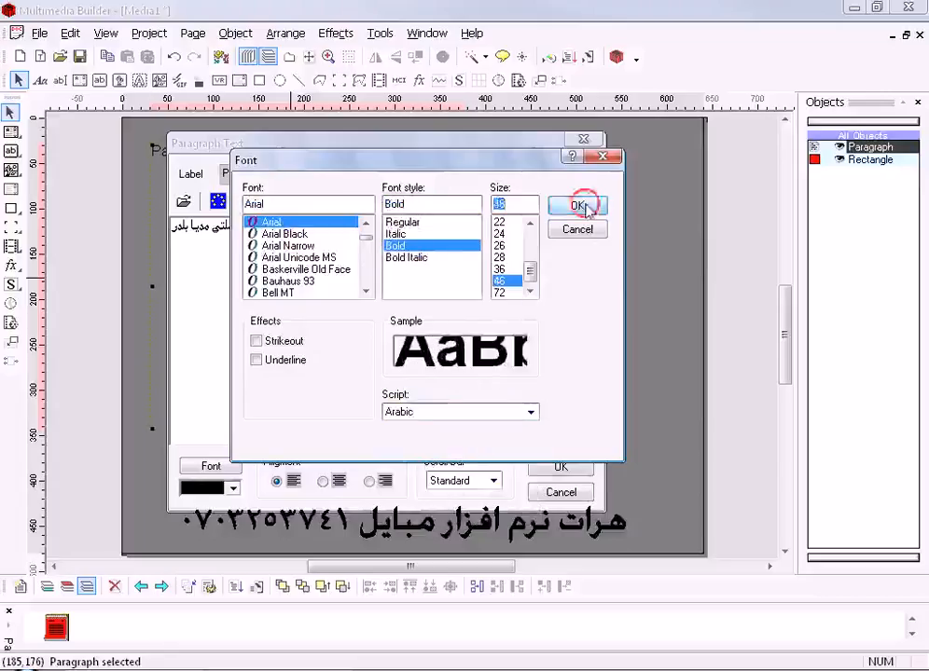
left_click(579, 205)
- Try the Strikeout and Underline effects on the paragraph font and turn both off again
left_click(210, 466)
left_click(217, 358)
left_click(217, 377)
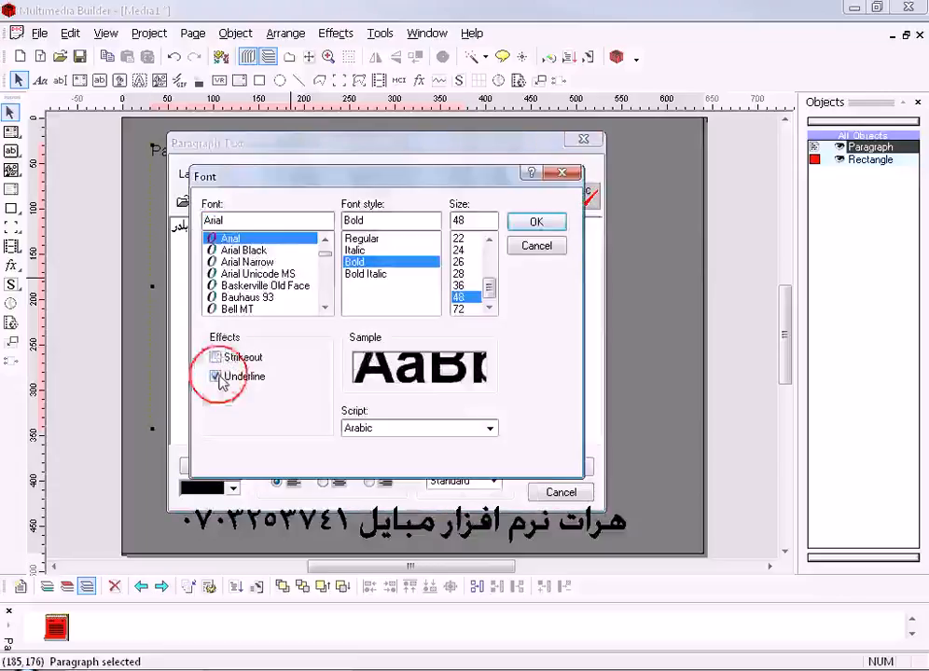
left_click(217, 358)
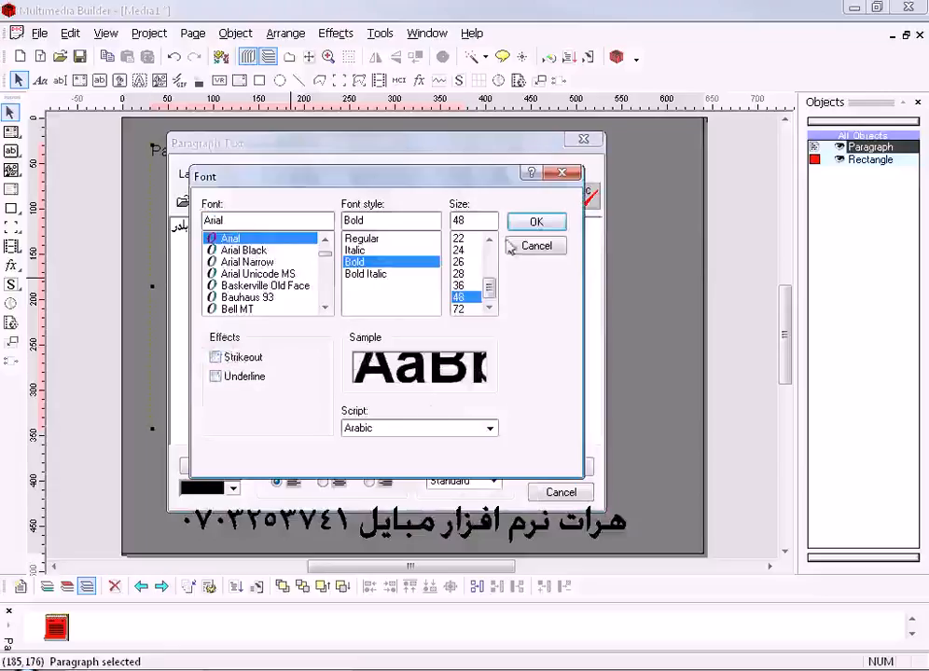
left_click(536, 221)
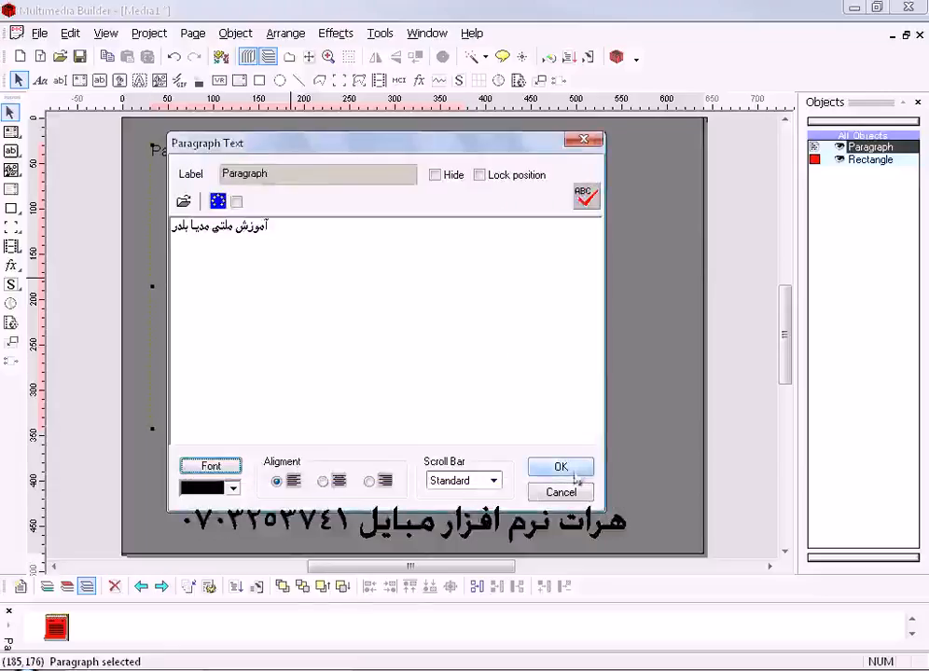
- Set the paragraph's text color to yellow
left_click_drag(343, 150, 452, 141)
left_click(342, 479)
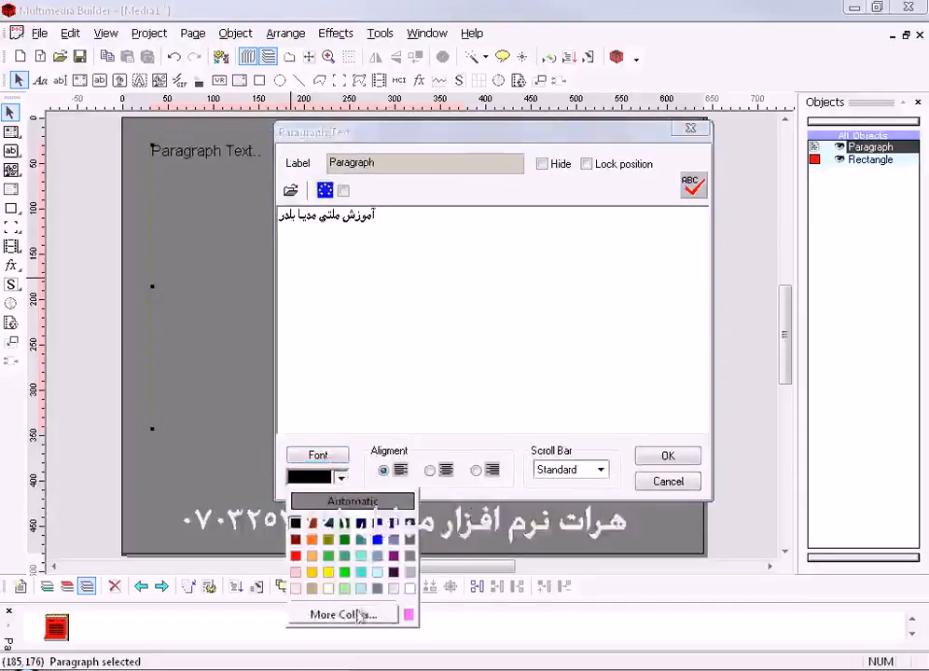
left_click(329, 573)
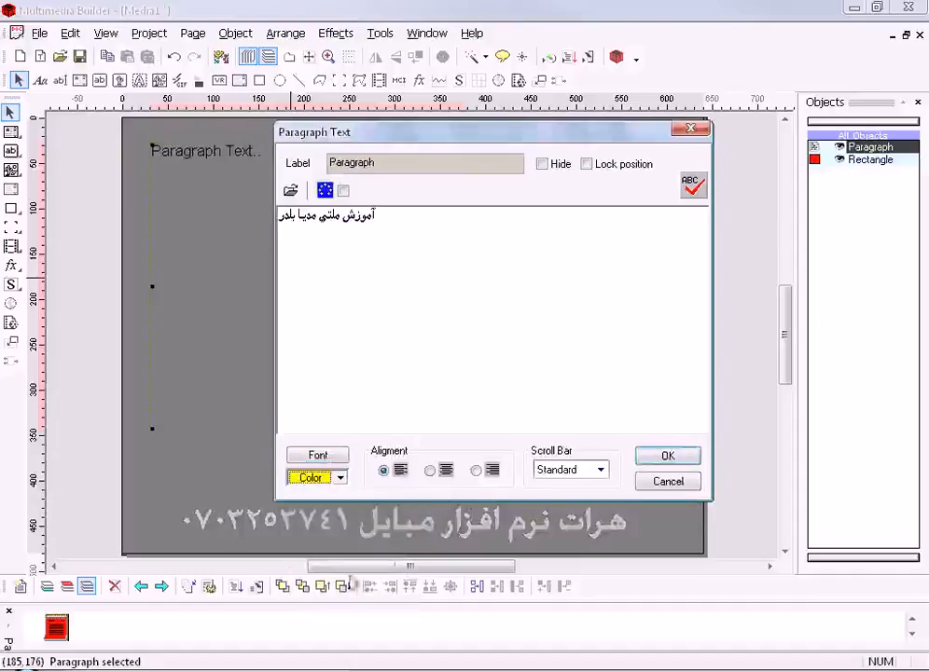
- Compare the alignment options for the paragraph, choose centered and apply the paragraph settings
left_click(436, 473)
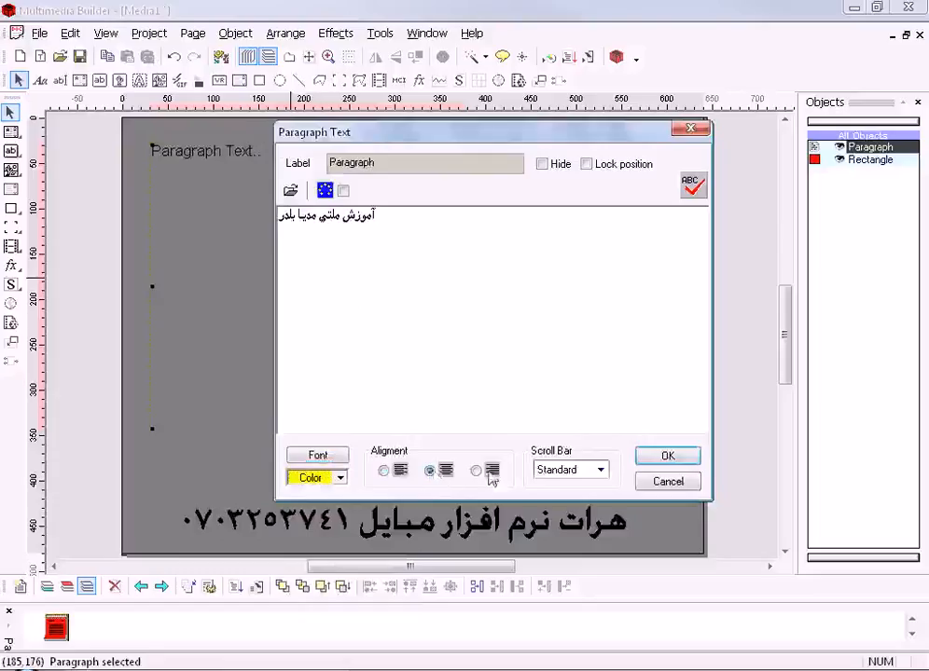
left_click(477, 471)
left_click(431, 472)
left_click(384, 472)
left_click(429, 471)
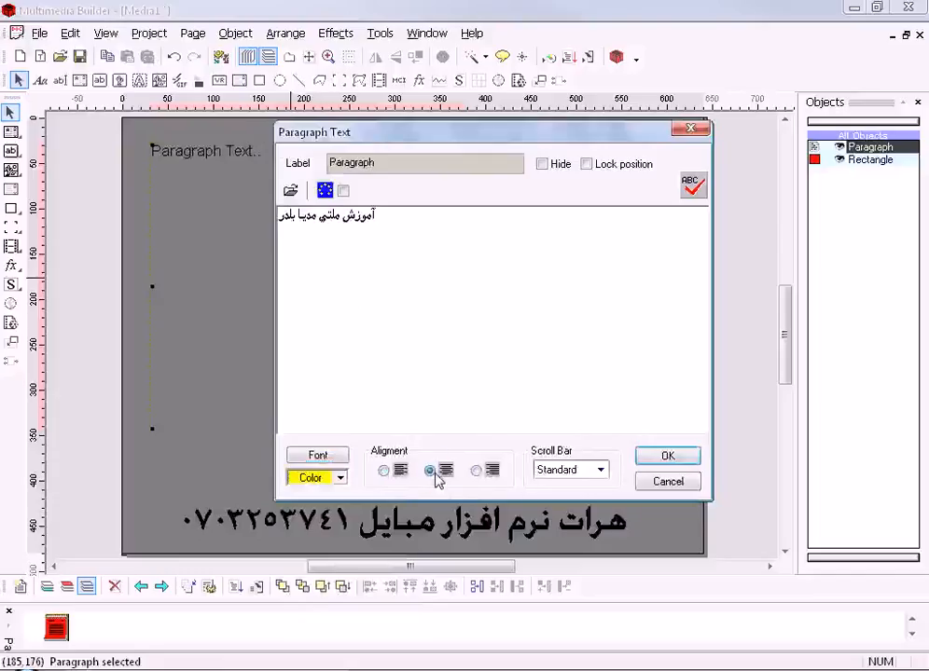
left_click(661, 460)
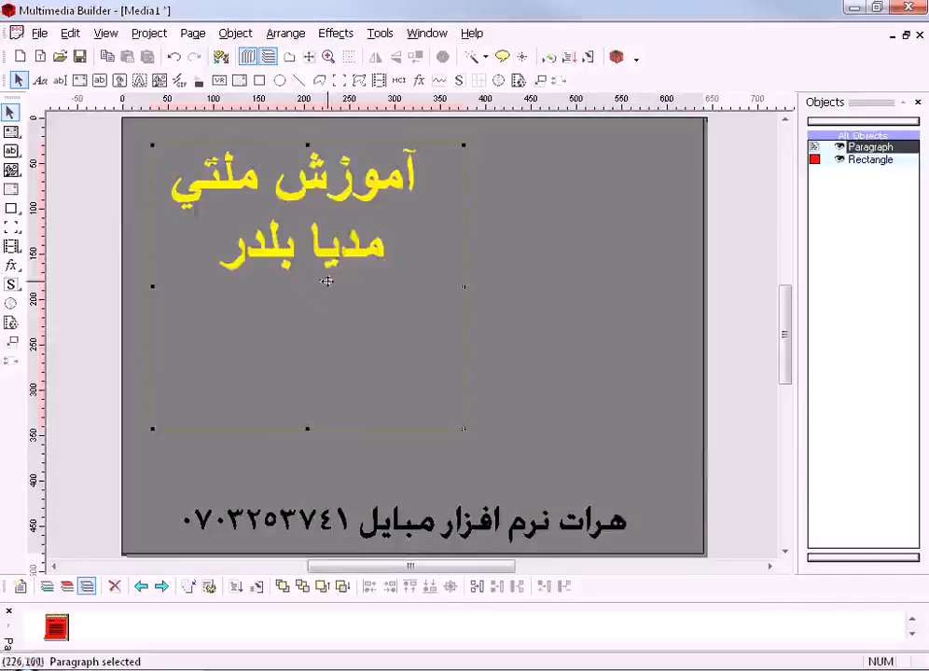
- Shift the paragraph box slightly down, shorten it to about 195 pixels high and correct its last word to "بیلدر"
left_click_drag(327, 280, 328, 299)
left_click_drag(307, 446, 307, 339)
double_click(306, 338)
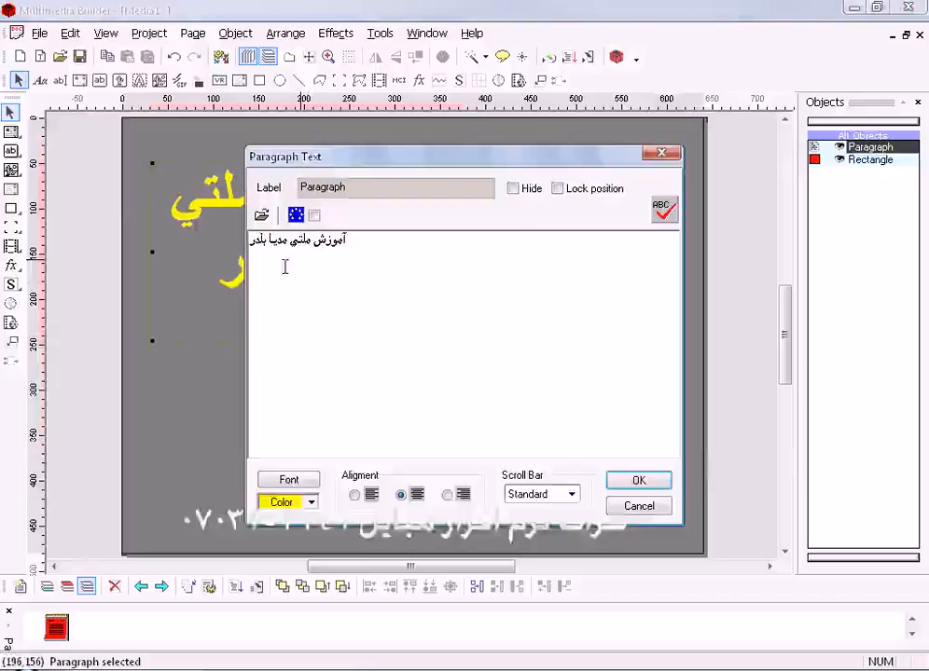
type("ی")
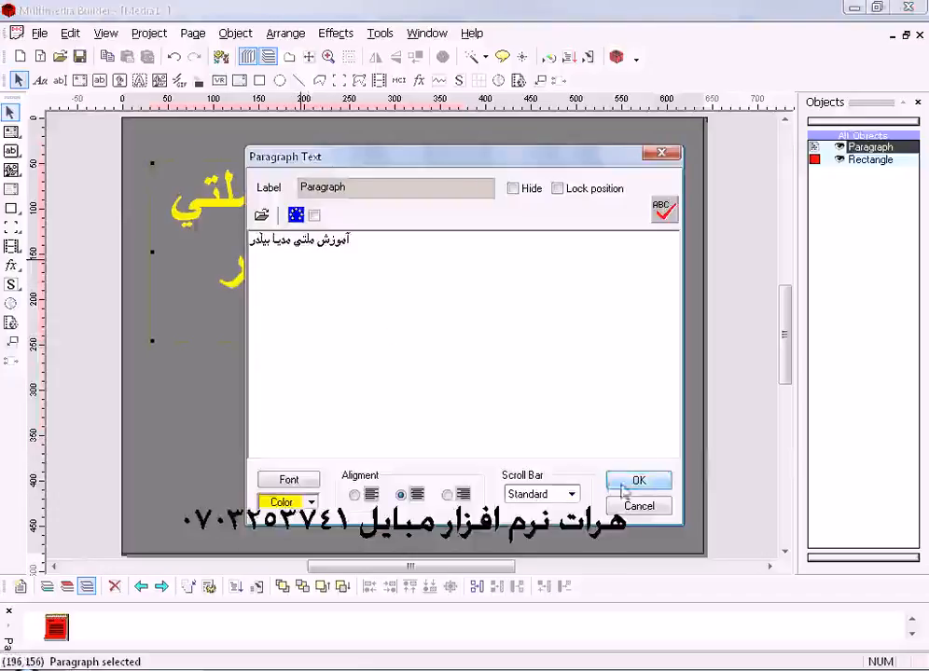
- Try the paragraph's scroll bar, Hide, Lock position and text file import options, leaving all of them unapplied
left_click(571, 495)
left_click(572, 495)
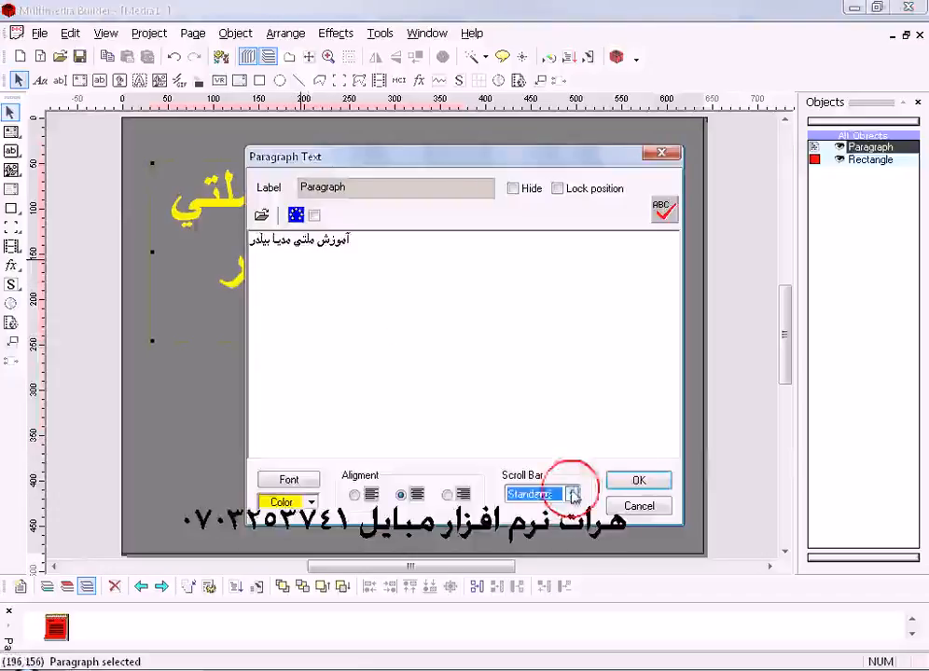
left_click(517, 193)
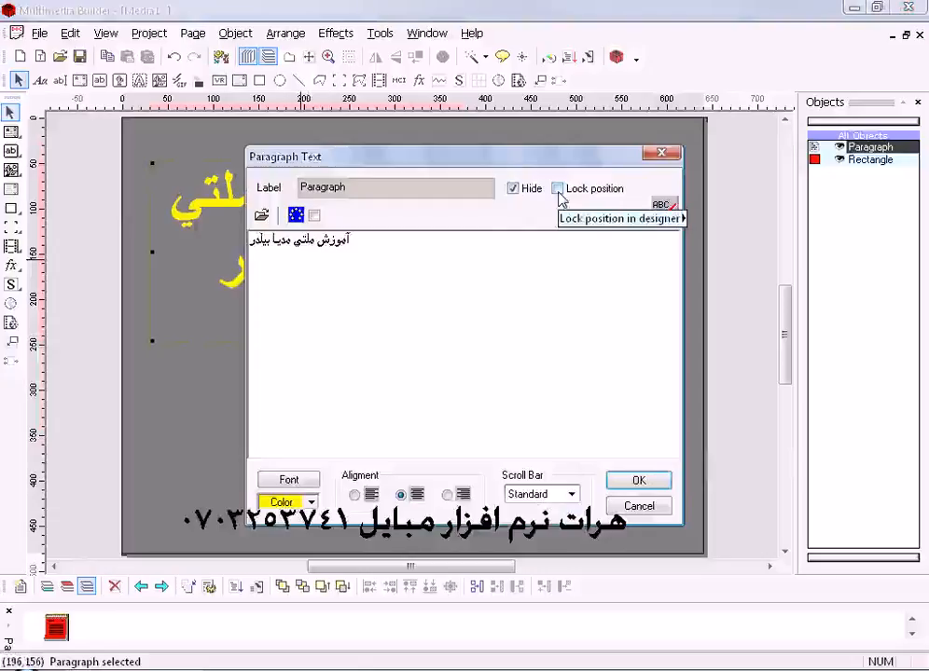
left_click(558, 189)
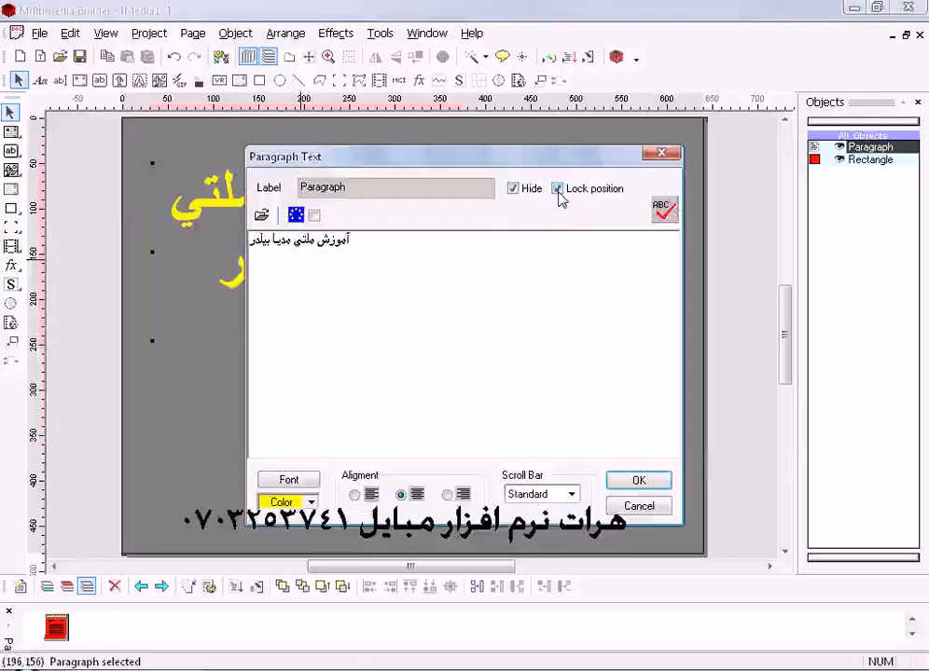
left_click(512, 194)
left_click(261, 215)
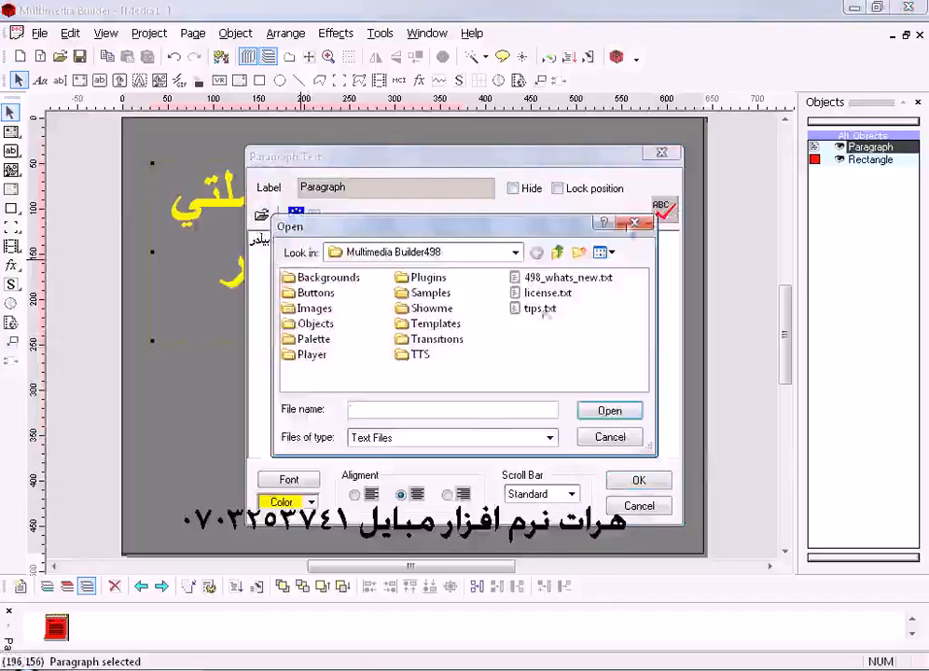
key("Escape")
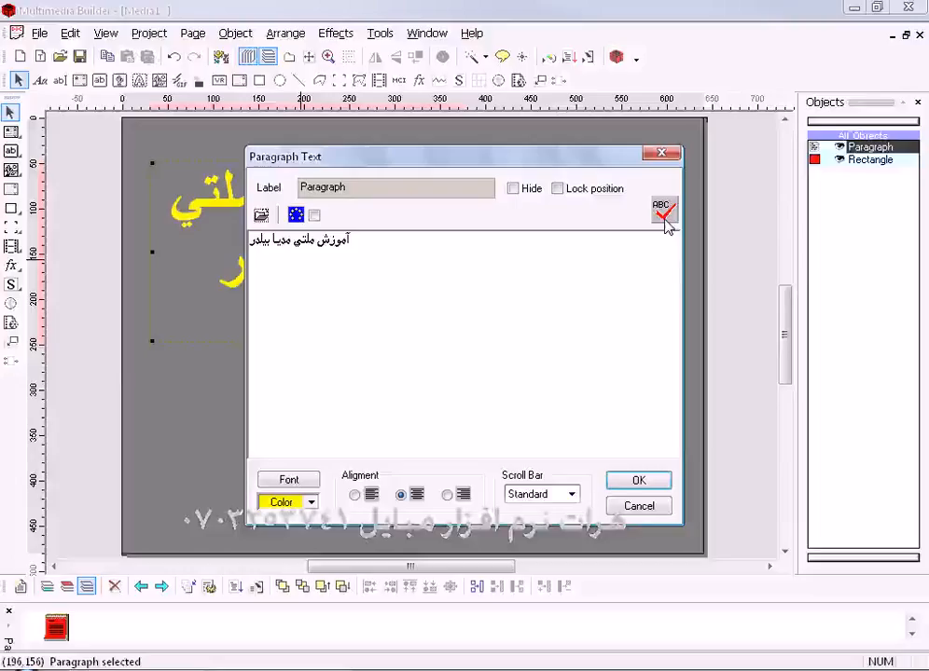
- Apply the corrected paragraph text and change its second word to "مولتي"
left_click(638, 481)
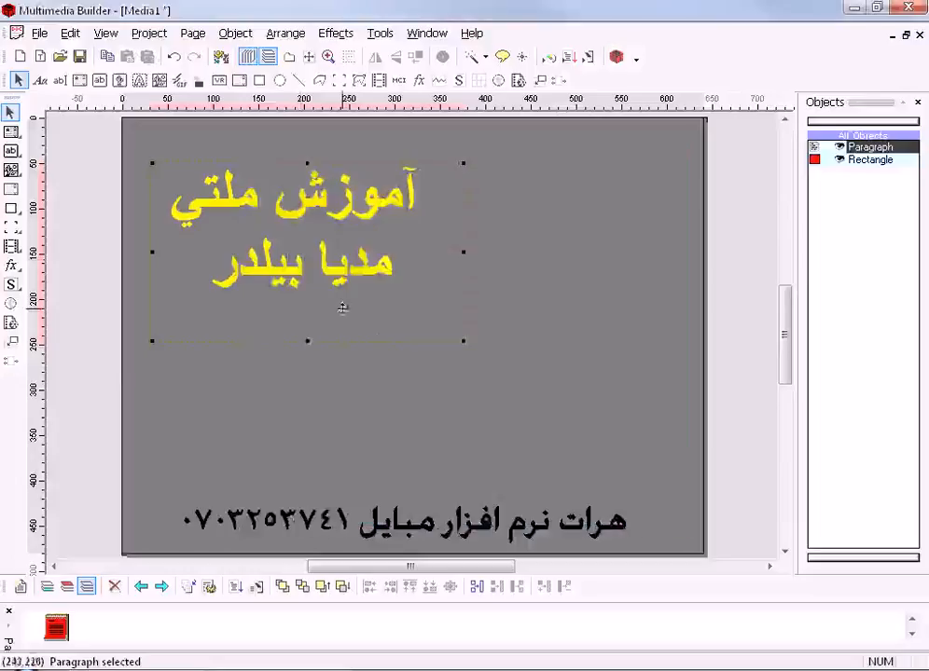
left_click_drag(332, 280, 334, 327)
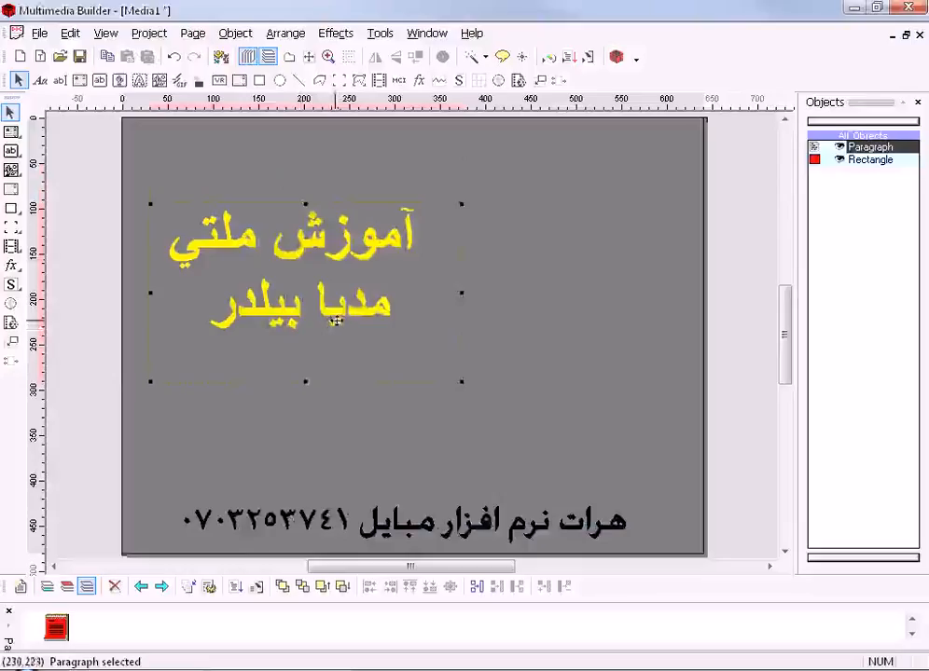
double_click(267, 257)
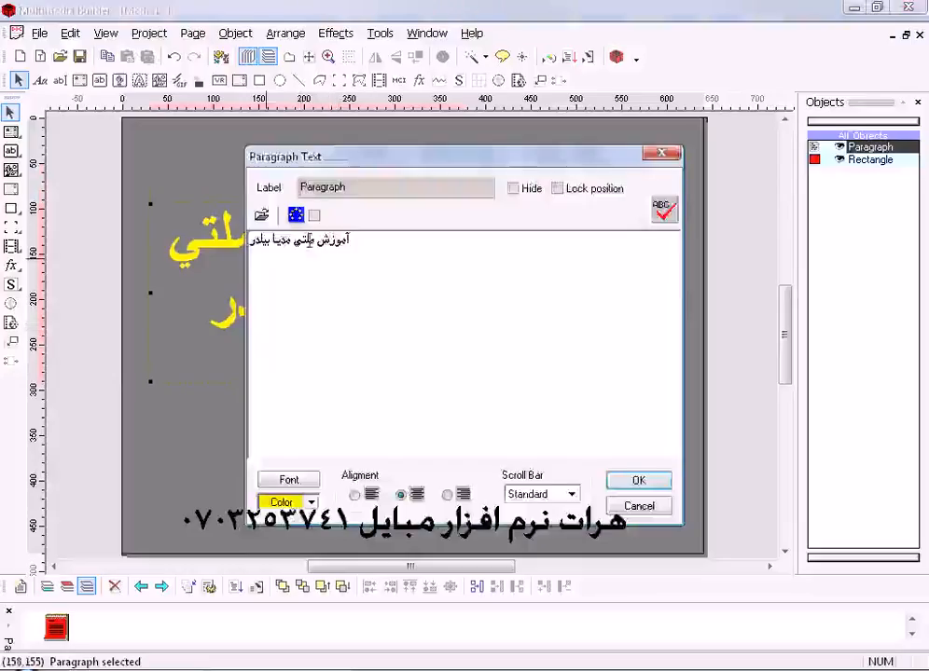
type("و")
left_click(639, 480)
- Reposition the paragraph box near the upper-left corner of the page
left_click_drag(318, 231, 318, 188)
left_click_drag(298, 286, 297, 281)
left_click_drag(318, 223, 314, 339)
left_click_drag(300, 269, 302, 213)
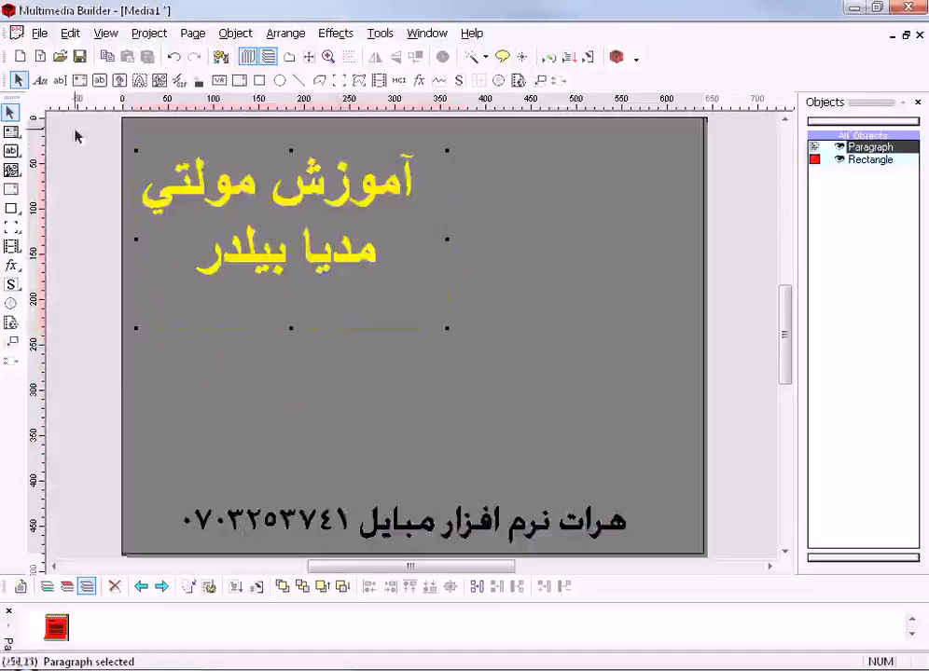
- Place a new single-line text object on the page below the yellow paragraph
left_click(11, 131)
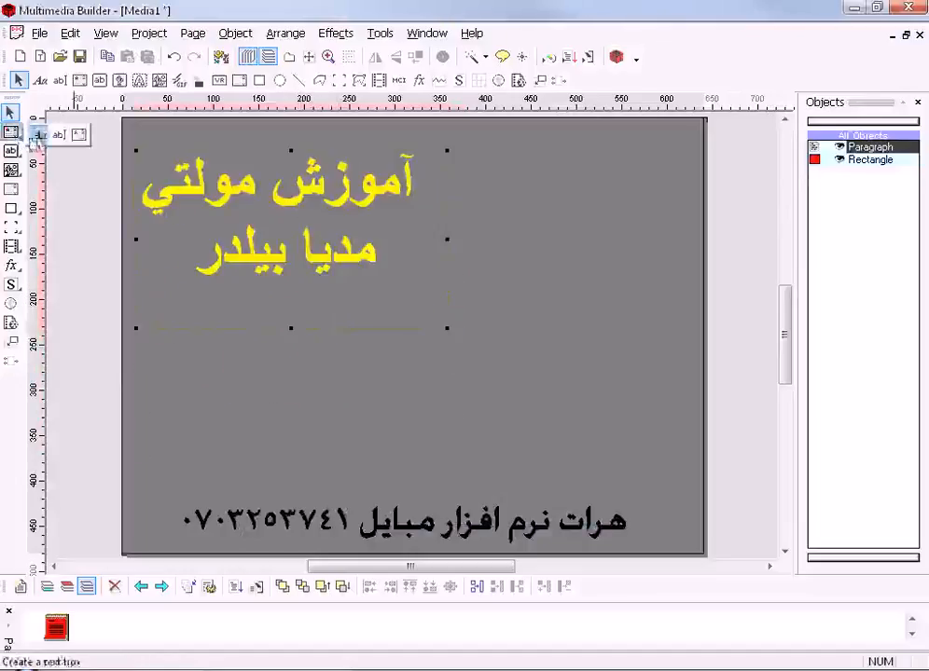
left_click(38, 136)
left_click(278, 356)
left_click(321, 401)
left_click_drag(323, 403, 296, 402)
left_click_drag(329, 401, 304, 402)
- Replace the new text object's placeholder with "هرات نرم افزار"
double_click(304, 402)
left_click_drag(606, 310, 338, 288)
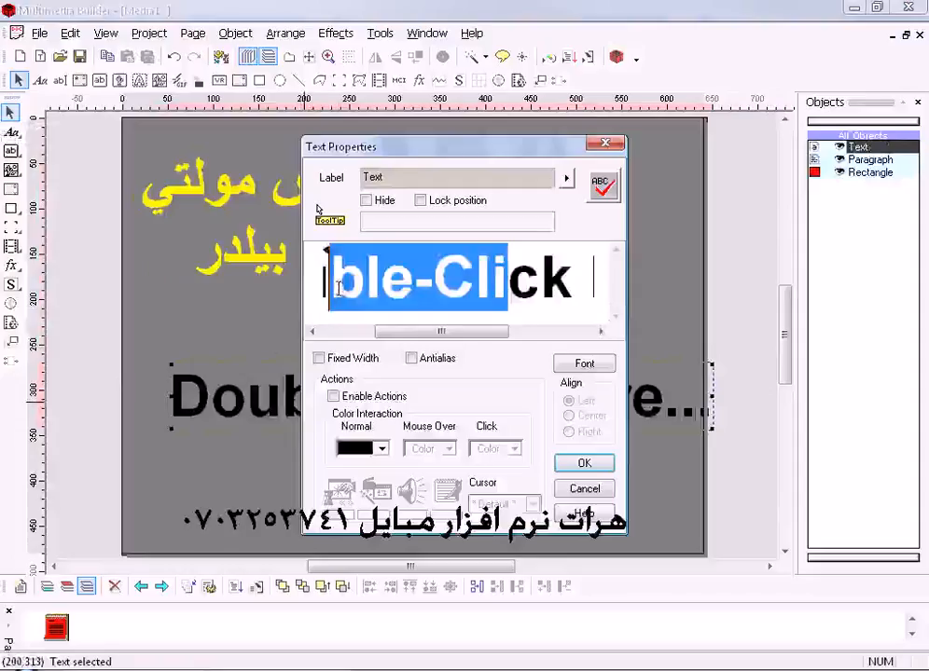
key("BackSpace")
key("BackSpace")
key("BackSpace")
key("BackSpace")
left_click_drag(564, 290, 502, 291)
key("BackSpace")
type("هرات نر")
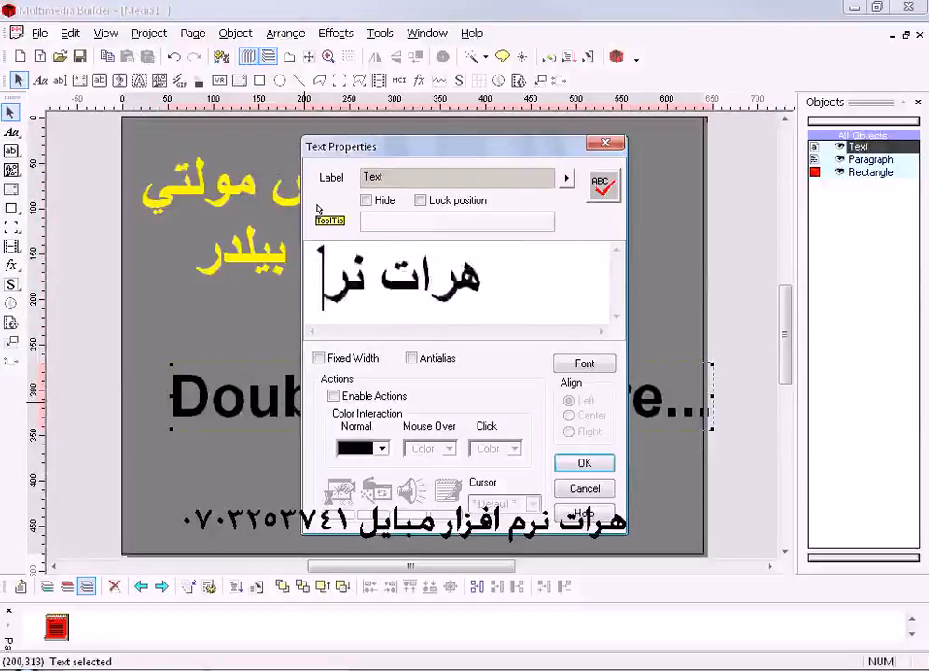
type("م اف")
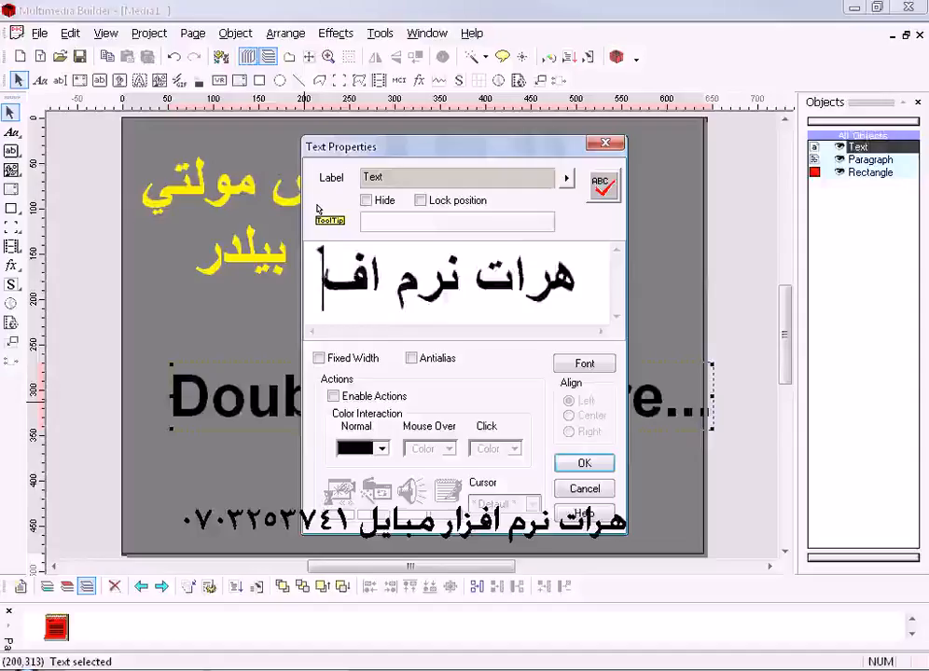
type("زار")
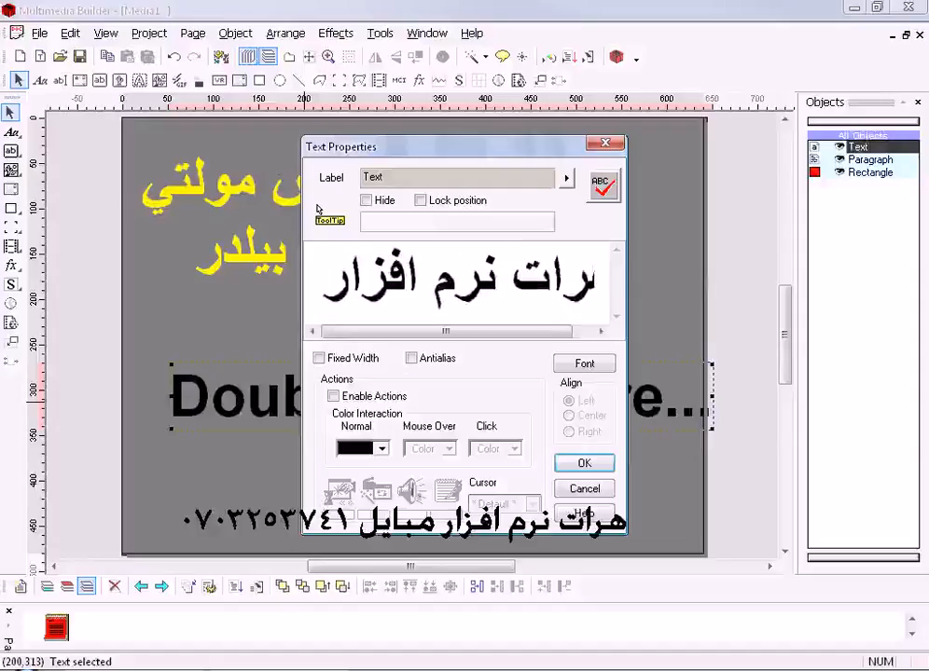
- Set the new text's font script to Arabic and apply its properties
left_click_drag(509, 148, 429, 123)
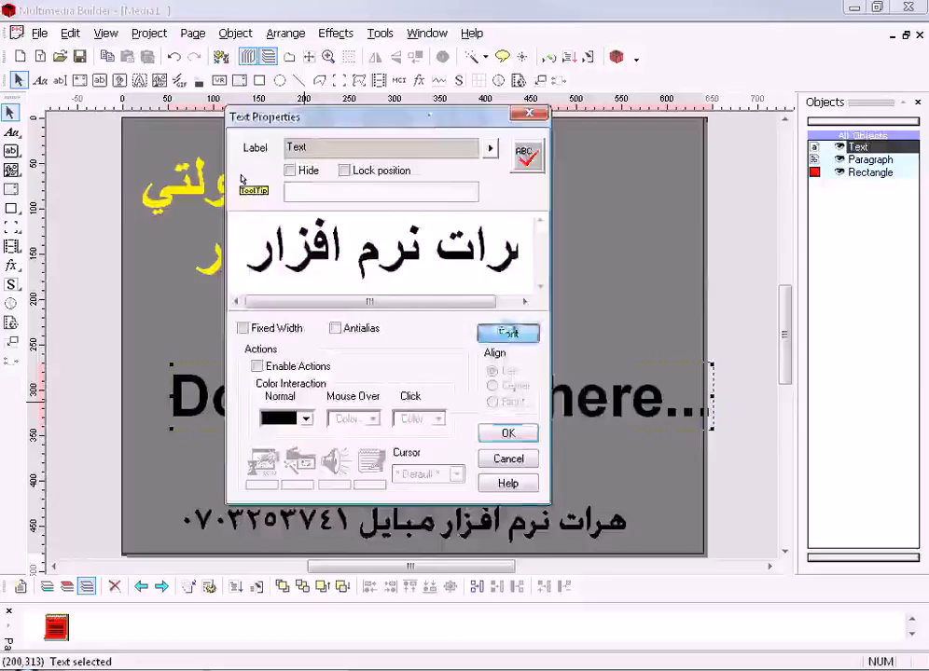
left_click(508, 334)
left_click(401, 408)
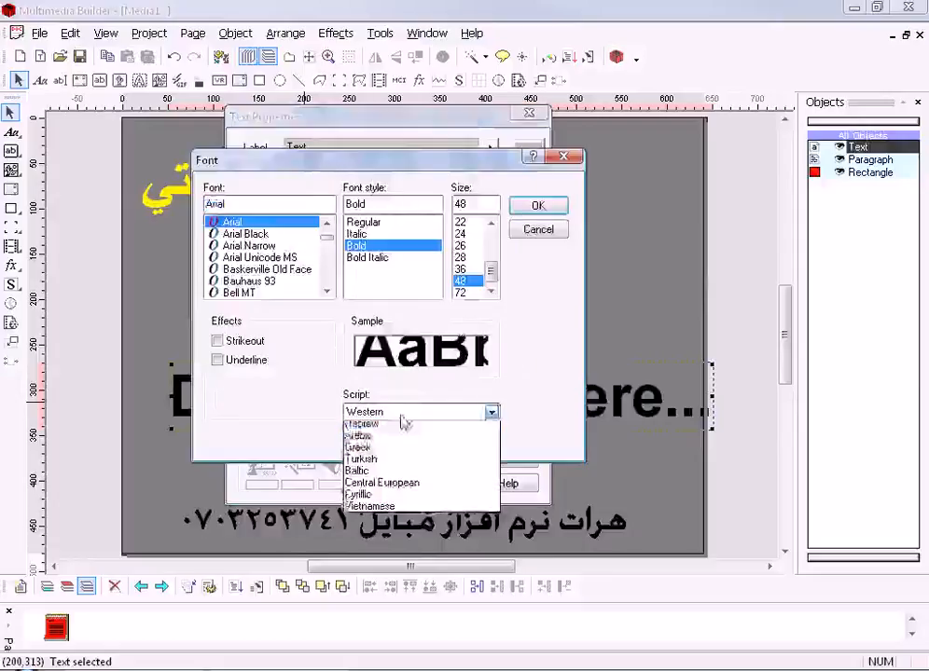
left_click(397, 452)
left_click(538, 205)
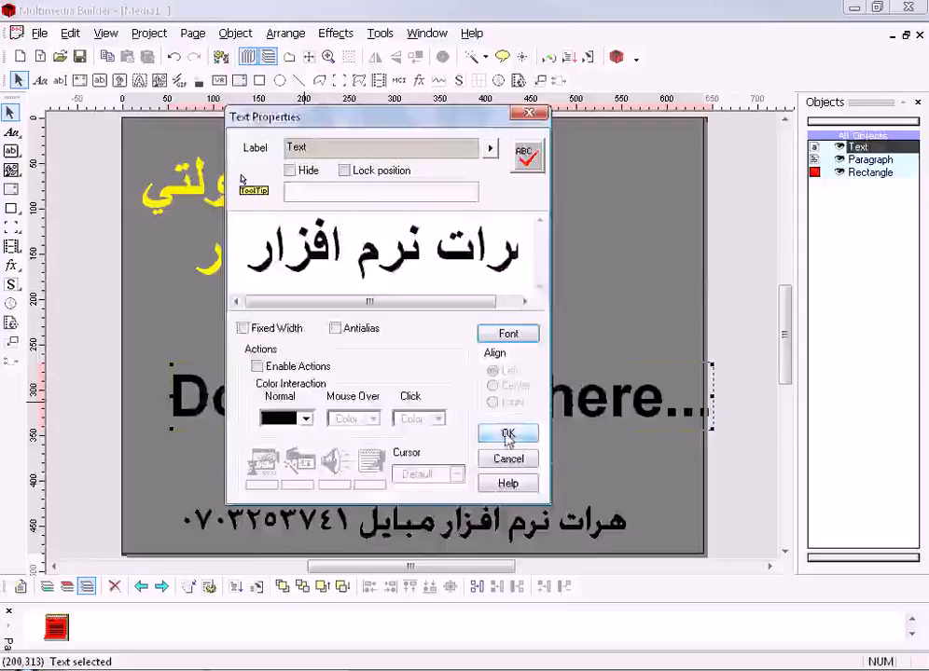
left_click(508, 434)
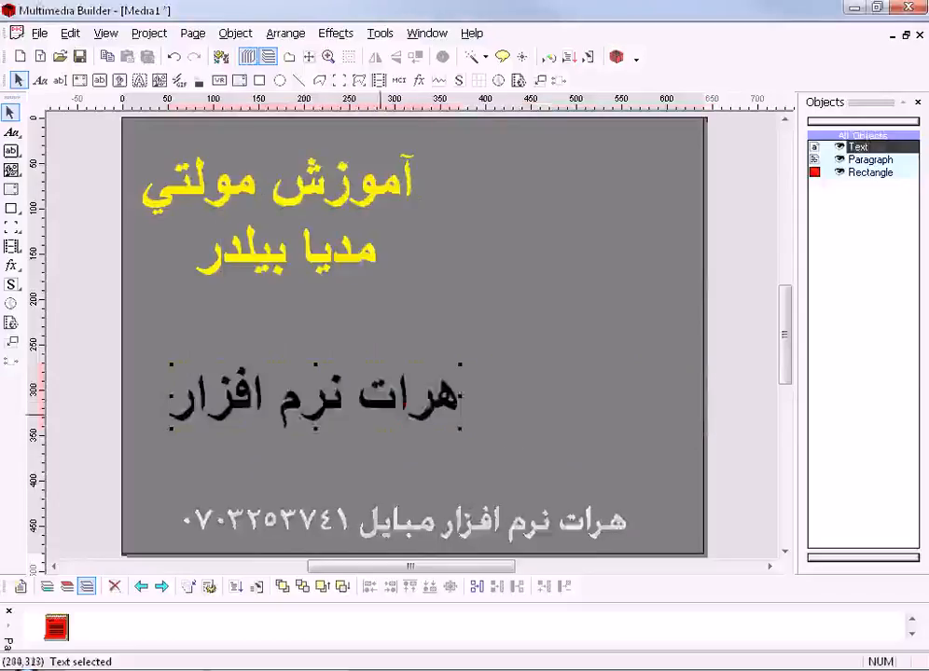
- Move the black text line directly below the yellow paragraph and try to stretch its width
left_click_drag(411, 419, 379, 416)
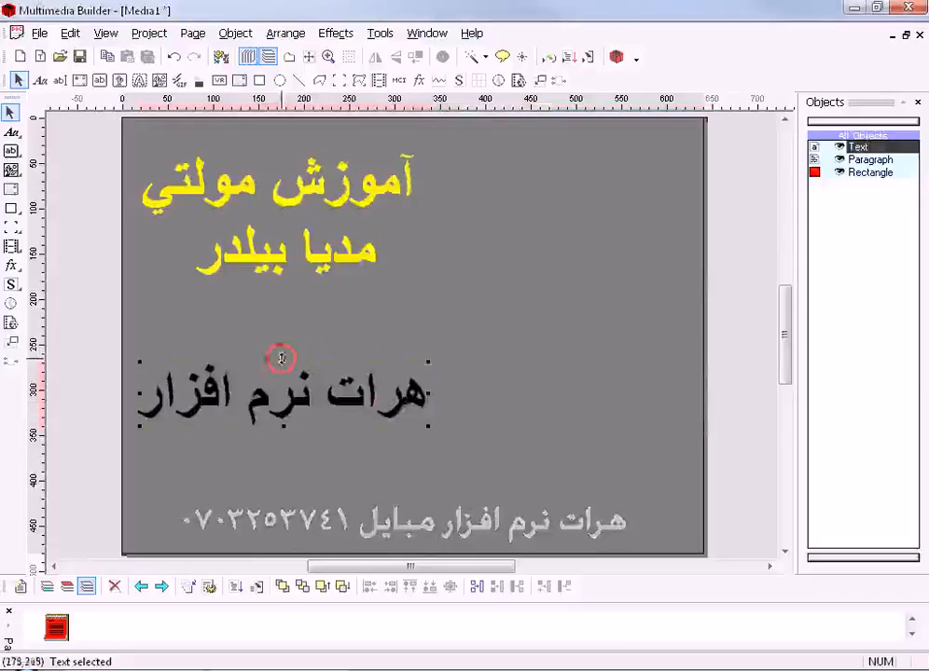
left_click_drag(284, 362, 283, 301)
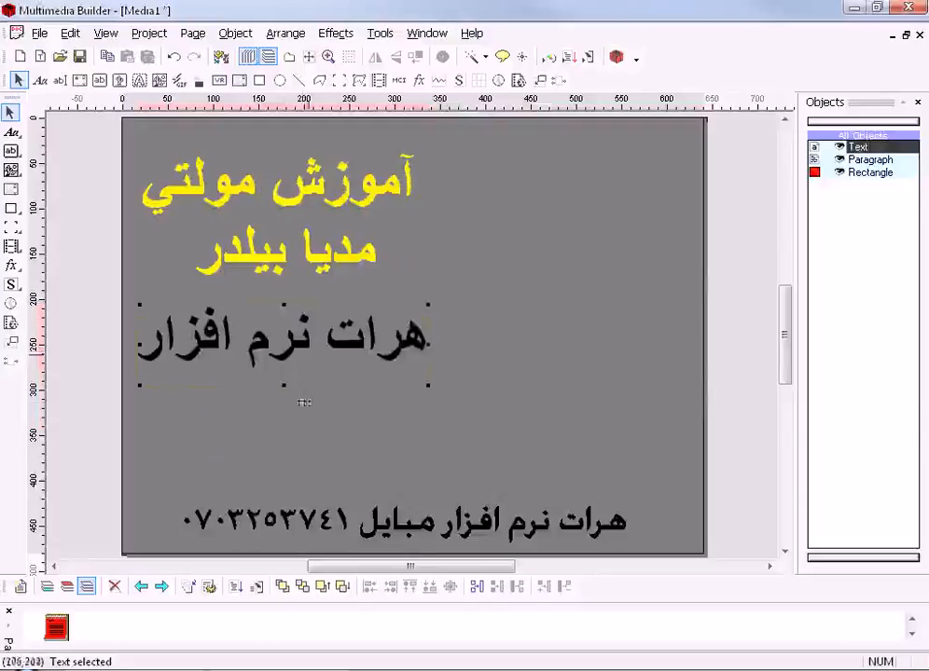
left_click_drag(426, 345, 664, 354)
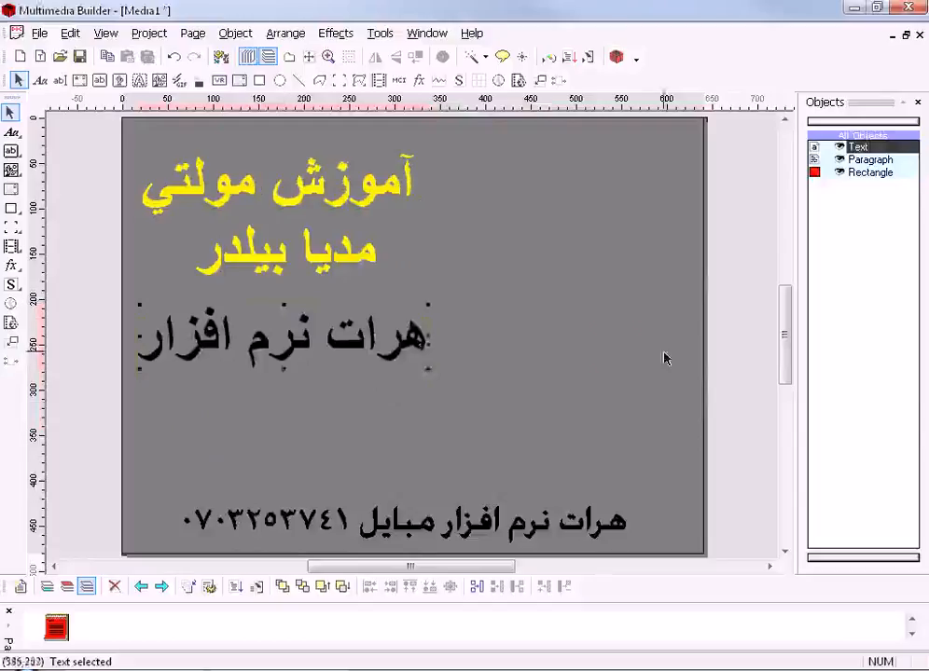
- Recolor the black Persian text line turquoise and position it below the yellow paragraph
left_click_drag(473, 344, 281, 371)
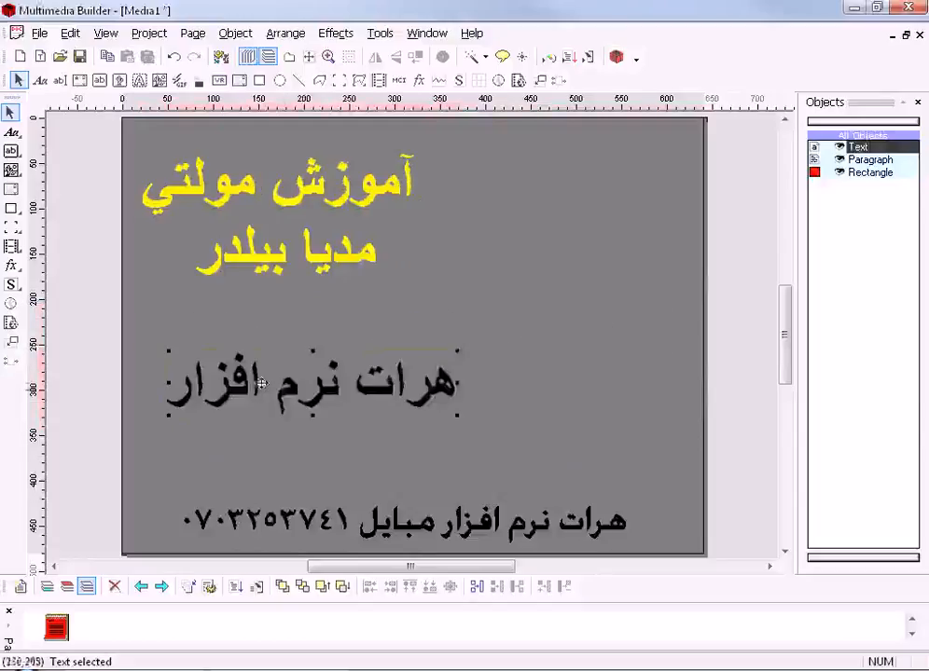
double_click(303, 370)
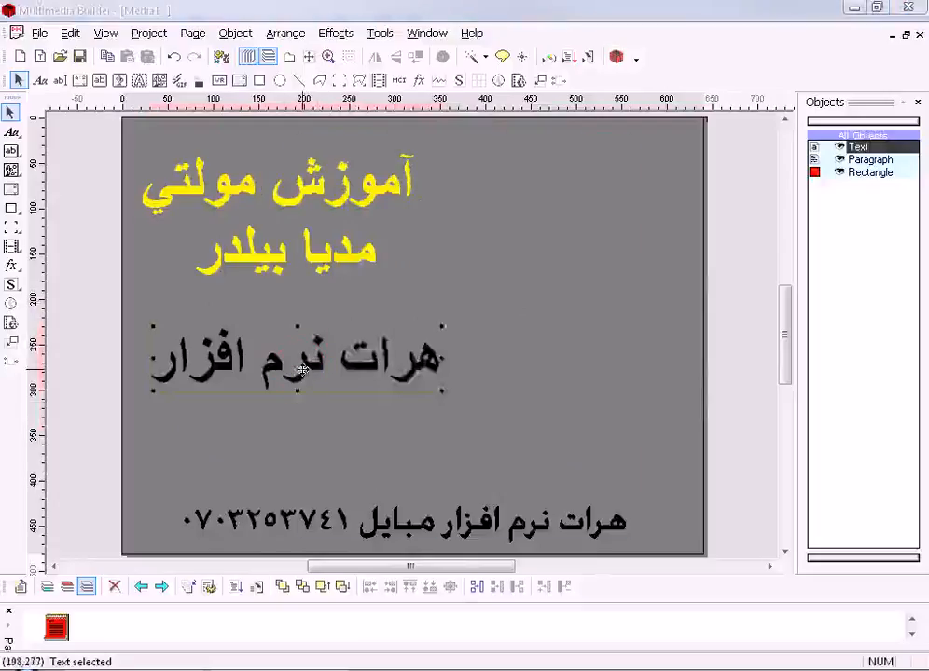
left_click(382, 449)
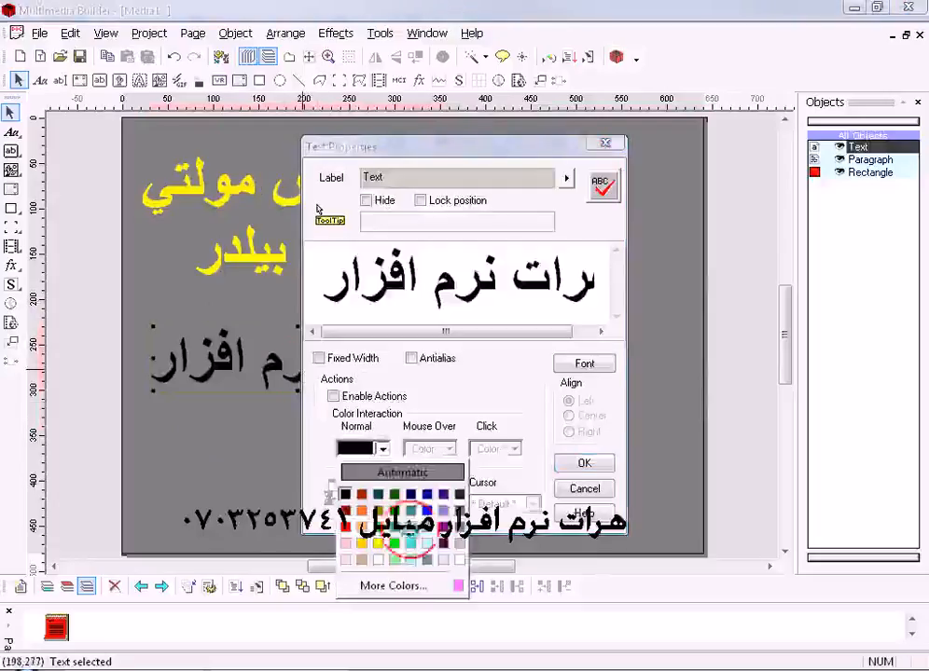
left_click(411, 542)
left_click(585, 465)
left_click(361, 367)
left_click_drag(353, 359, 342, 355)
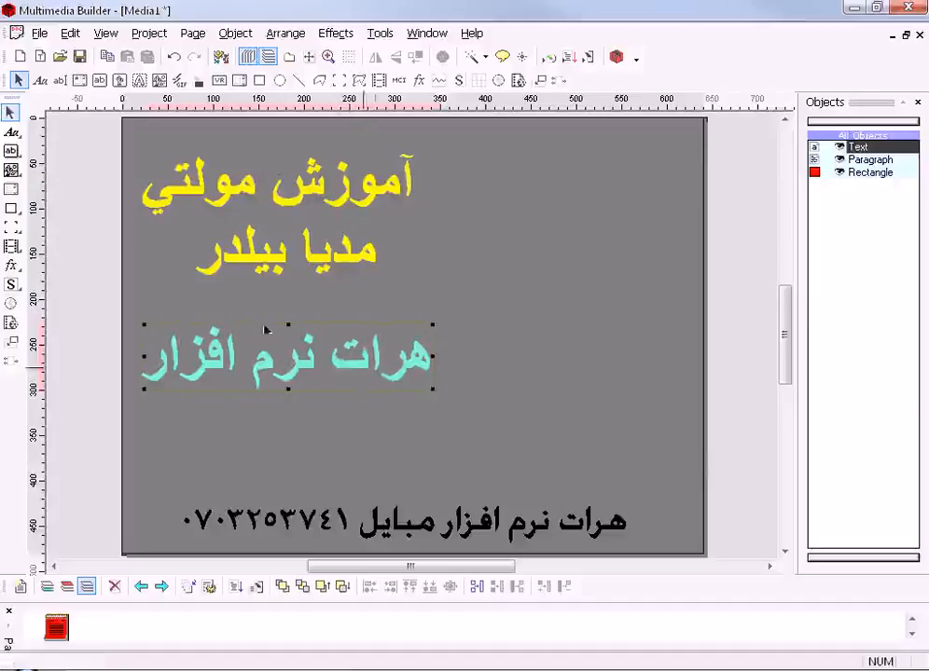
- Add an edit box to the page and place it beside the yellow paragraph
left_click(11, 133)
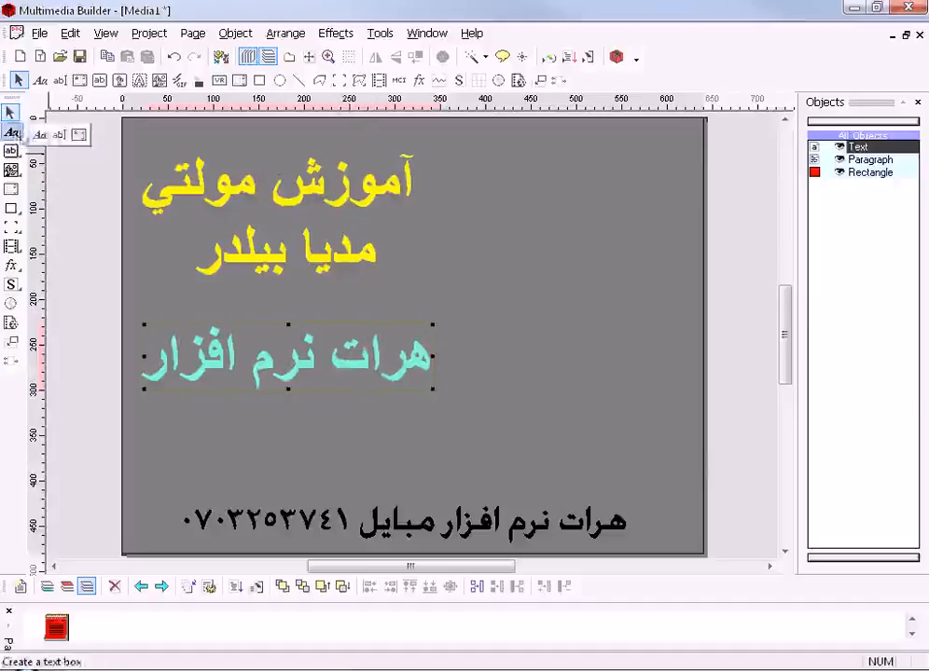
left_click(59, 133)
left_click_drag(337, 140, 548, 300)
left_click_drag(399, 225, 363, 234)
left_click(503, 180)
left_click_drag(503, 180, 605, 280)
- Replace the edit box's default text with "jhfksdjfhjkhgjkg" and apply its properties
double_click(562, 270)
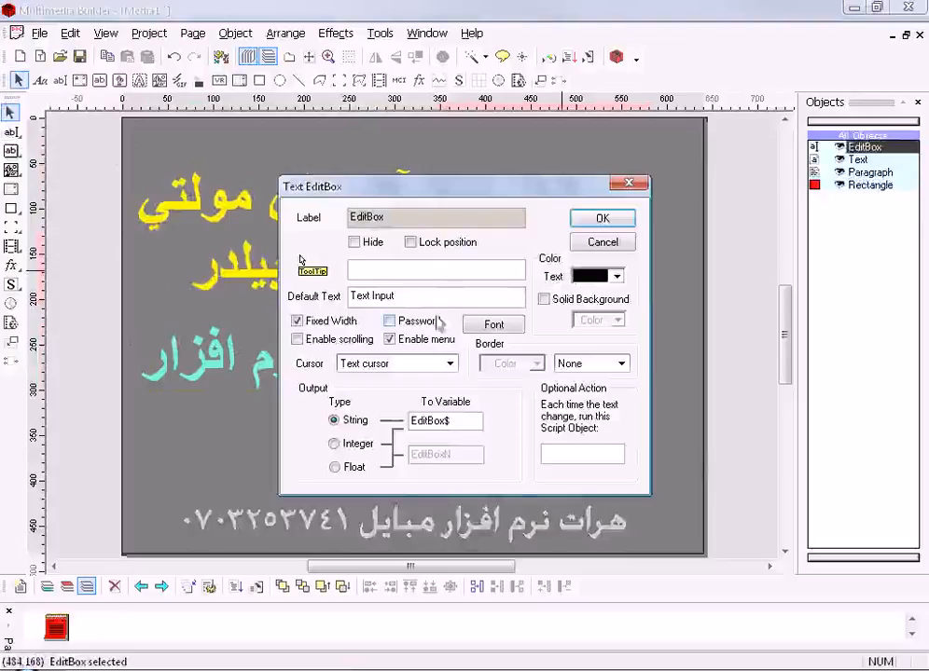
left_click_drag(415, 296, 295, 305)
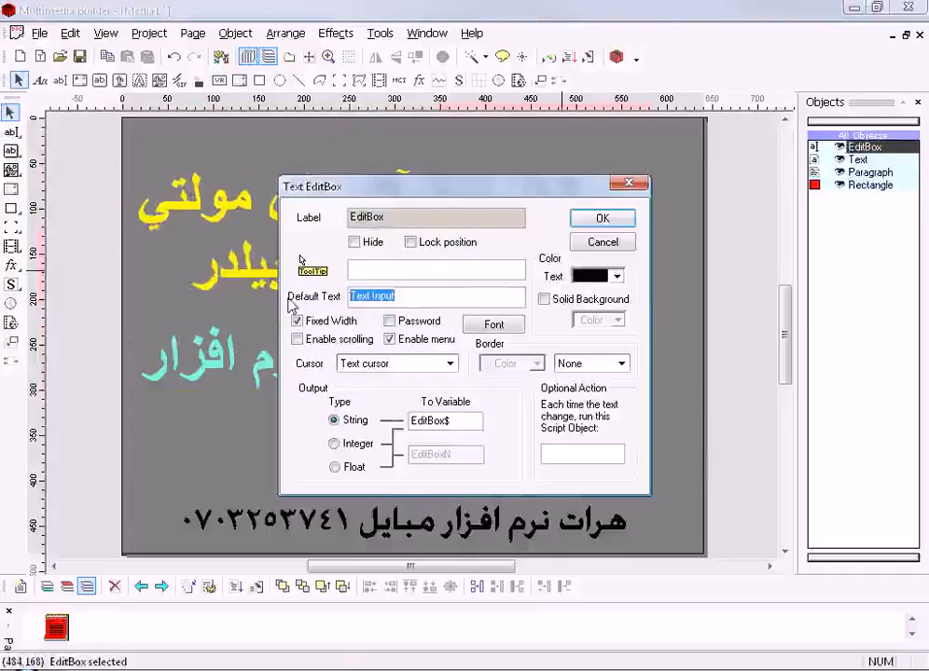
type("ثقفهقيفهعهثيهعقفخقيغ")
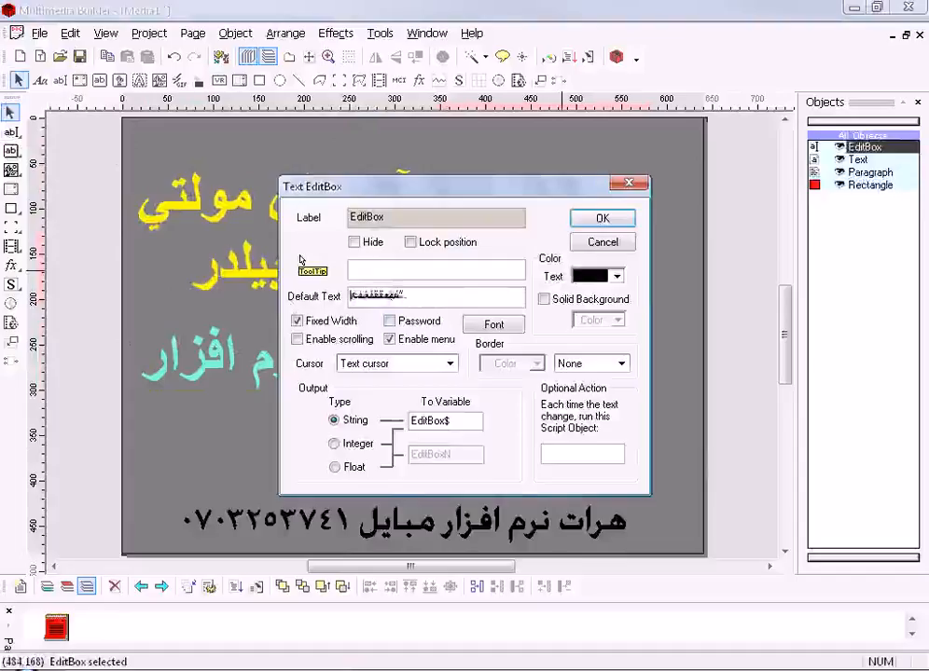
key("BackSpace")
key("BackSpace")
key("BackSpace")
key("BackSpace")
key("BackSpace")
key("BackSpace")
key("BackSpace")
key("BackSpace")
key("BackSpace")
key("BackSpace")
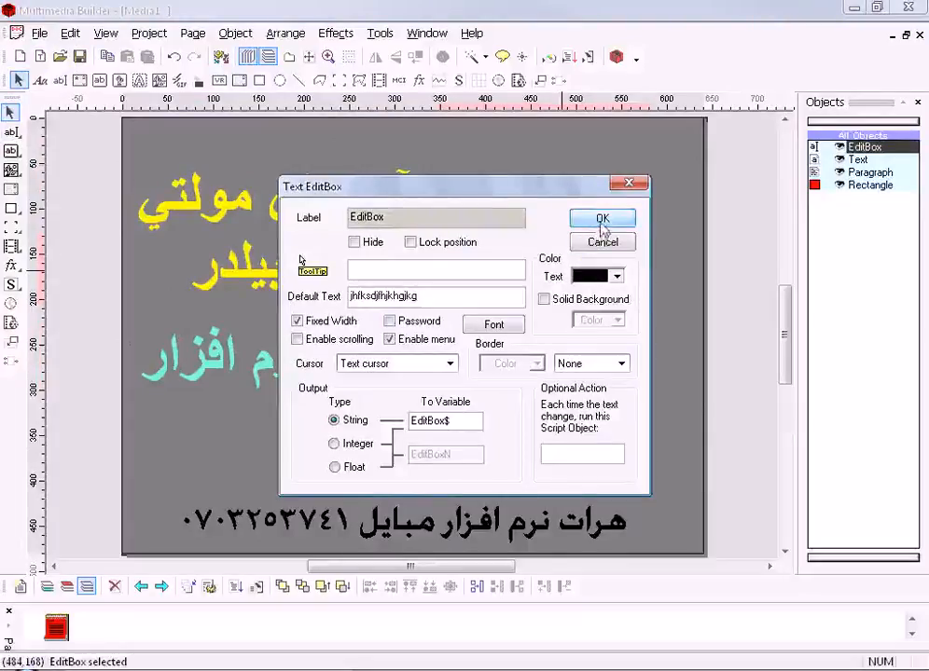
left_click(602, 220)
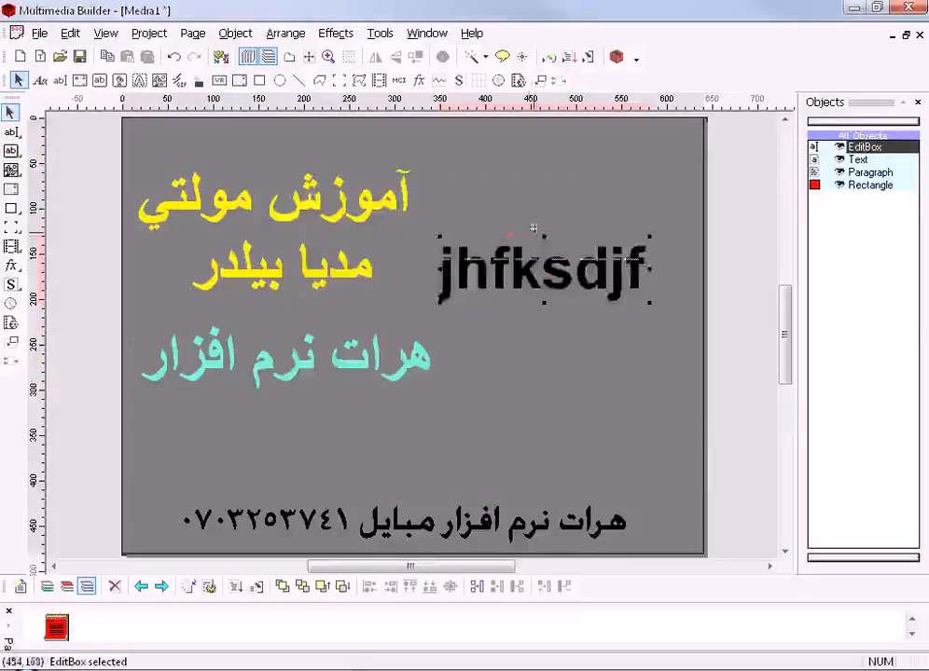
- Move the edit box up level with the yellow paragraph's first line and try to stretch its width
left_click_drag(535, 279, 540, 213)
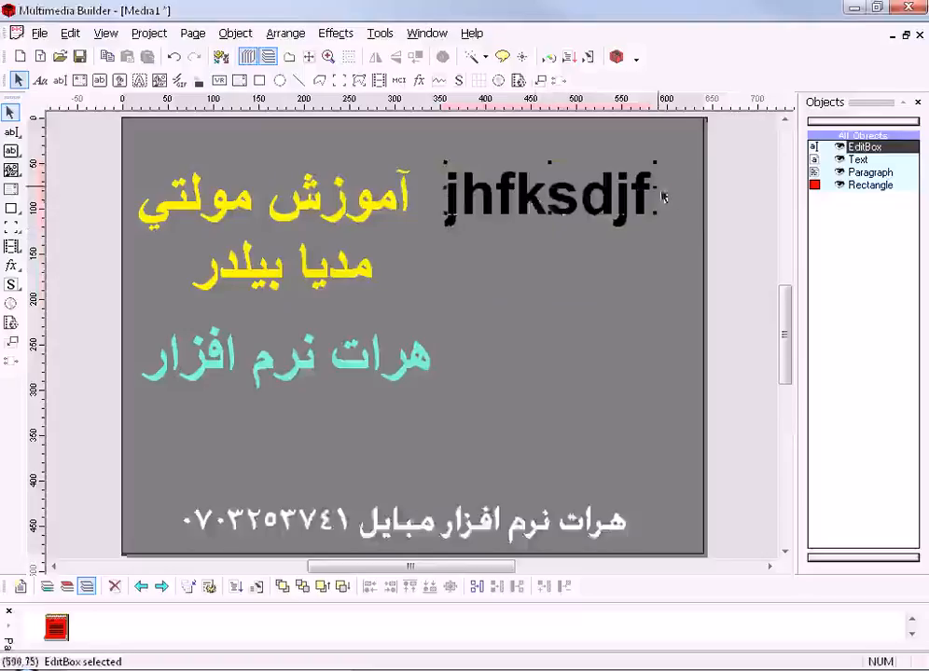
left_click_drag(654, 187, 746, 189)
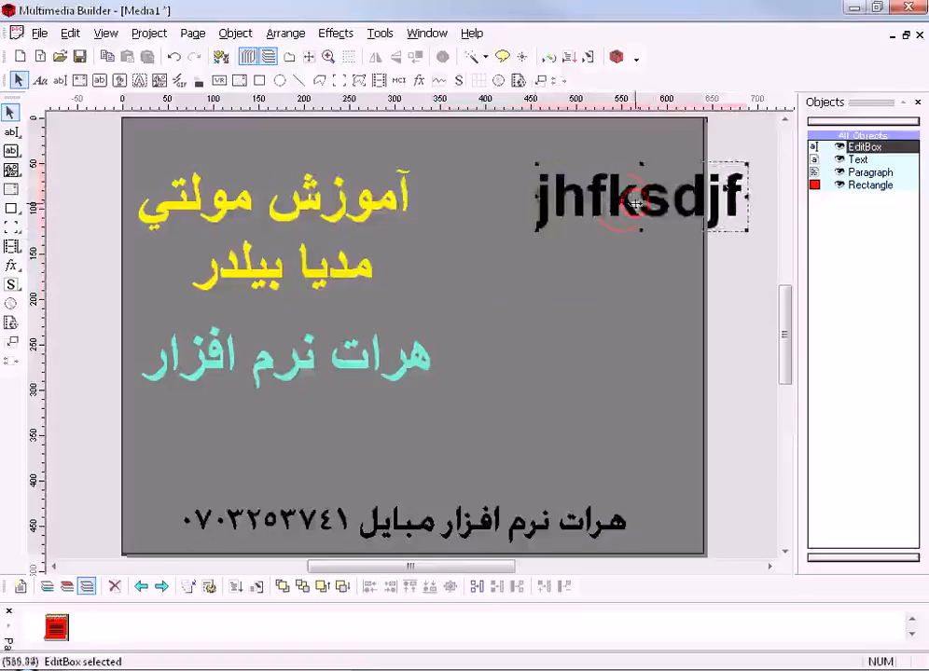
key("ctrl+z")
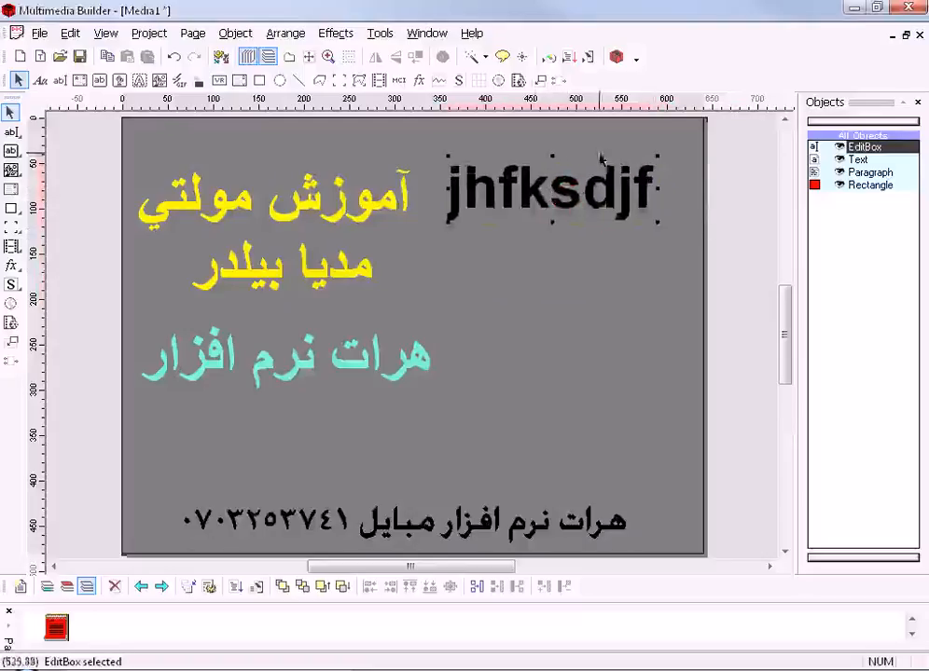
- Run the page preview with the editor minimized and test selecting text in the edit box
left_click(590, 57)
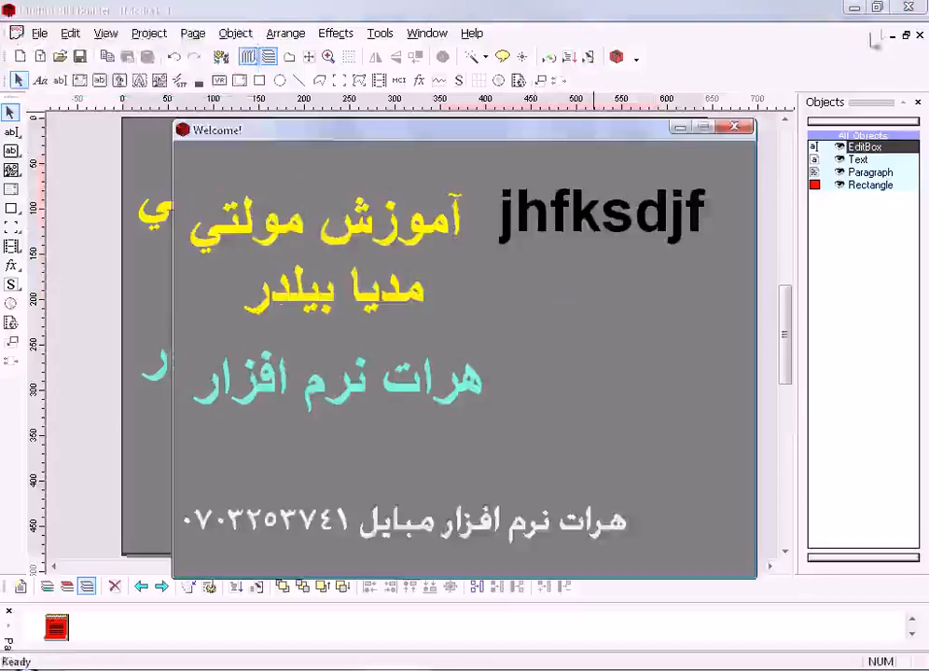
left_click(855, 8)
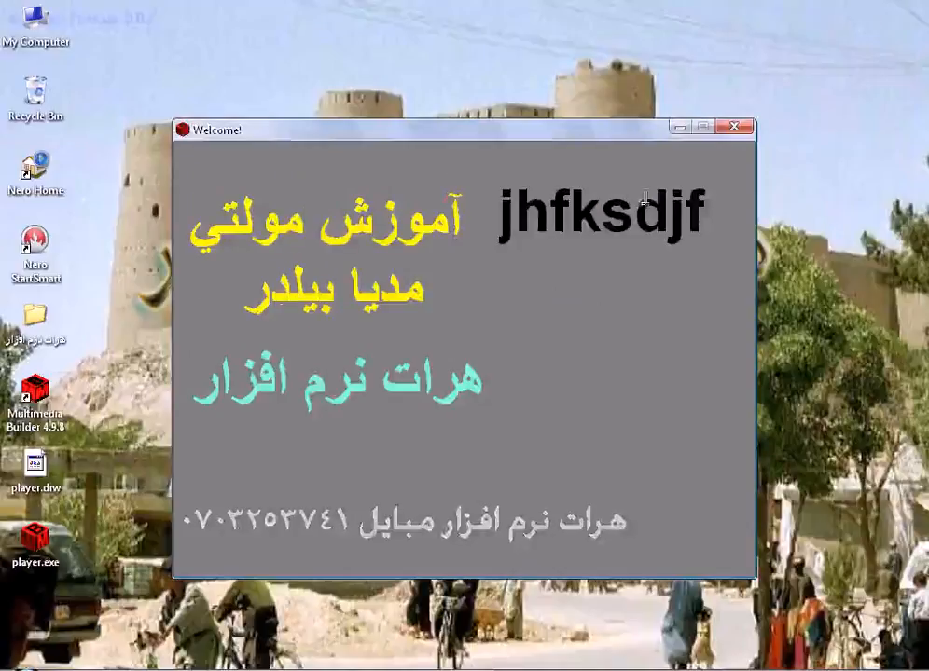
left_click_drag(706, 207, 510, 211)
right_click(552, 211)
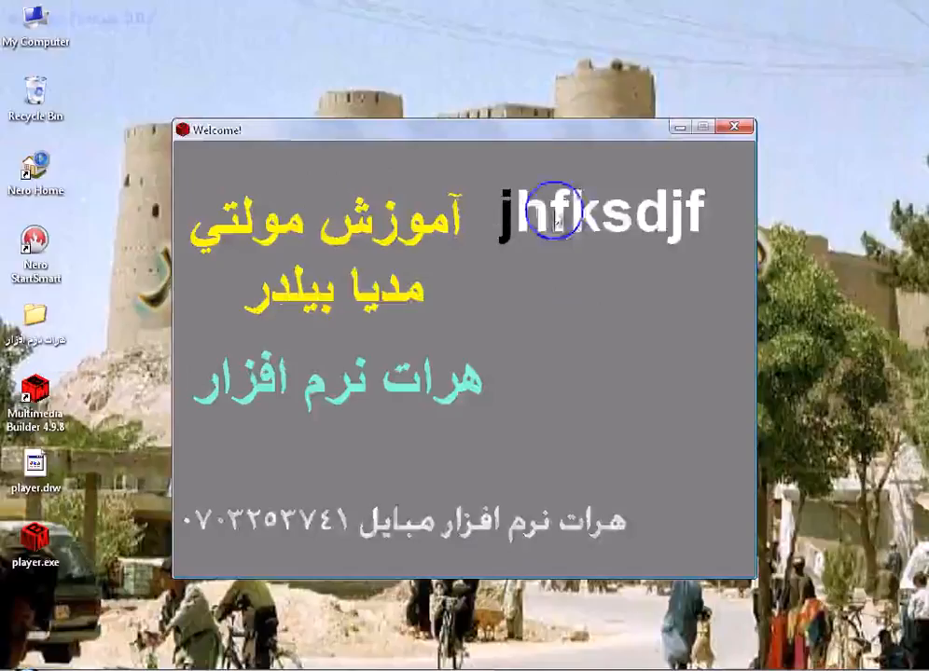
left_click(442, 229)
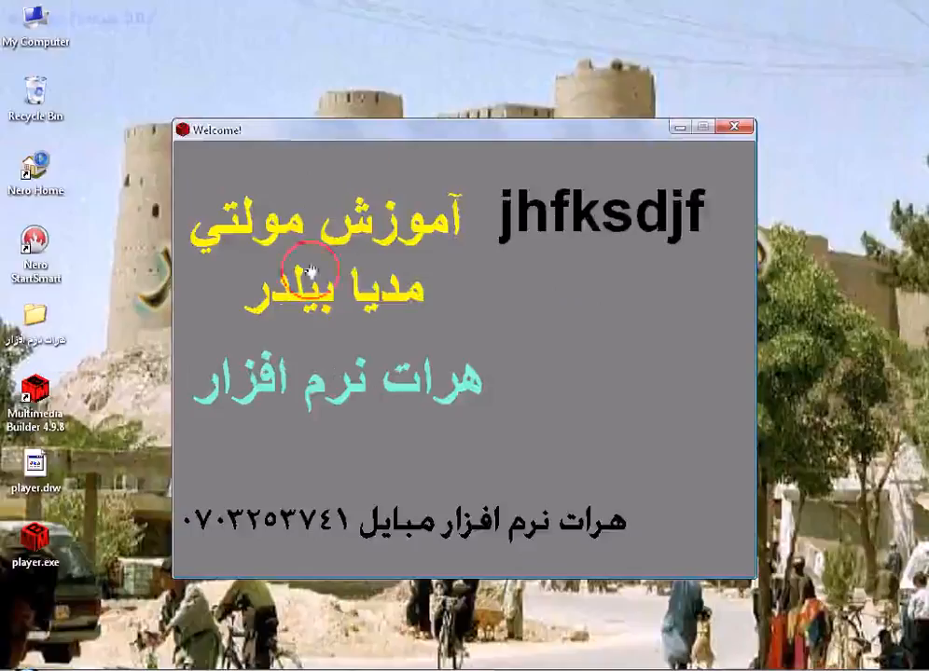
- Test selecting and deleting the edit box's text in the running preview and close the preview
left_click(706, 217)
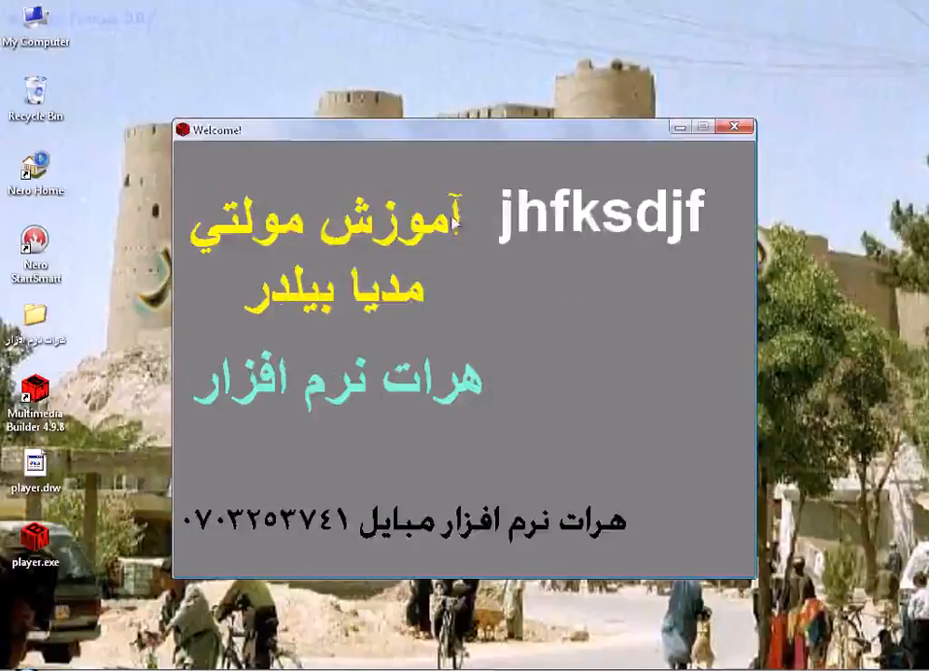
right_click(500, 211)
left_click(539, 221)
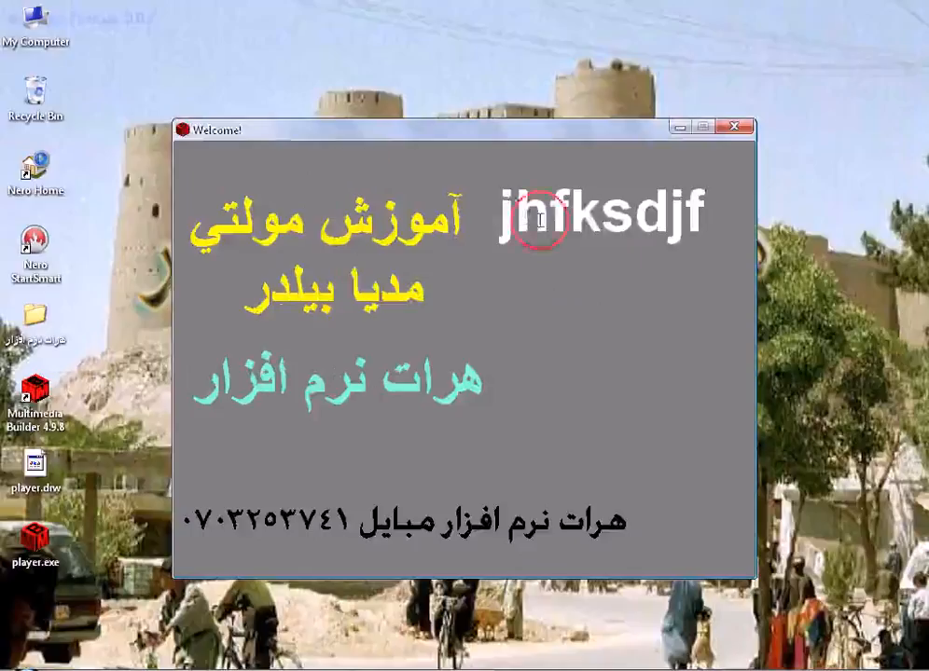
left_click_drag(704, 219, 602, 220)
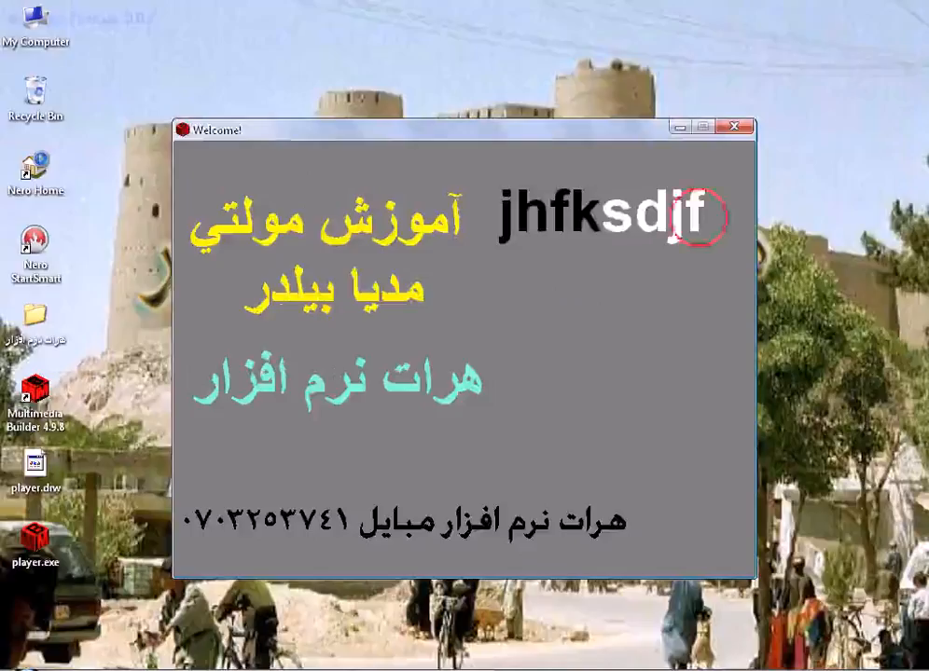
left_click_drag(708, 216, 497, 224)
key("Delete")
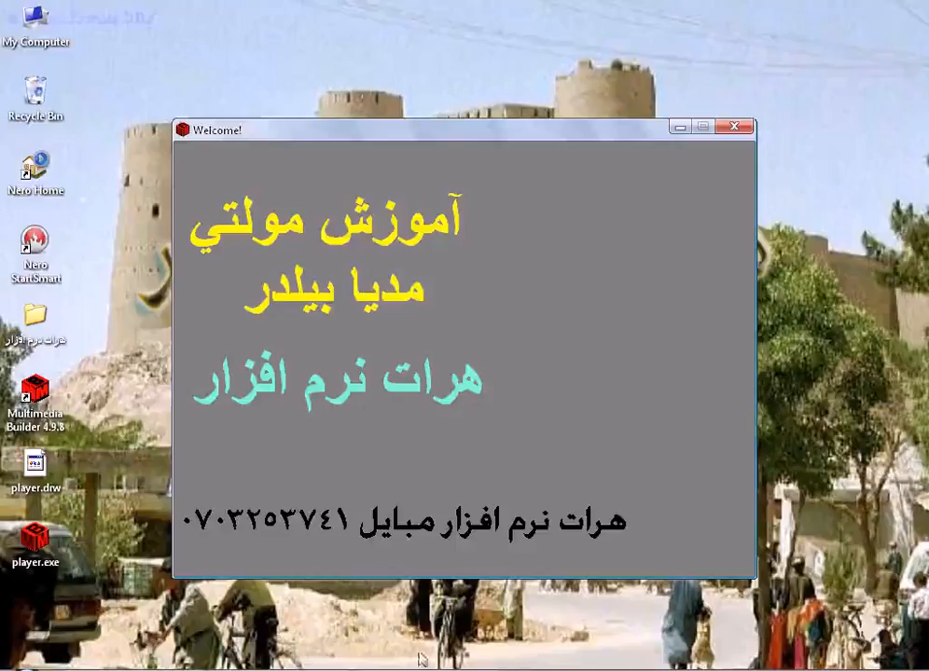
left_click(736, 127)
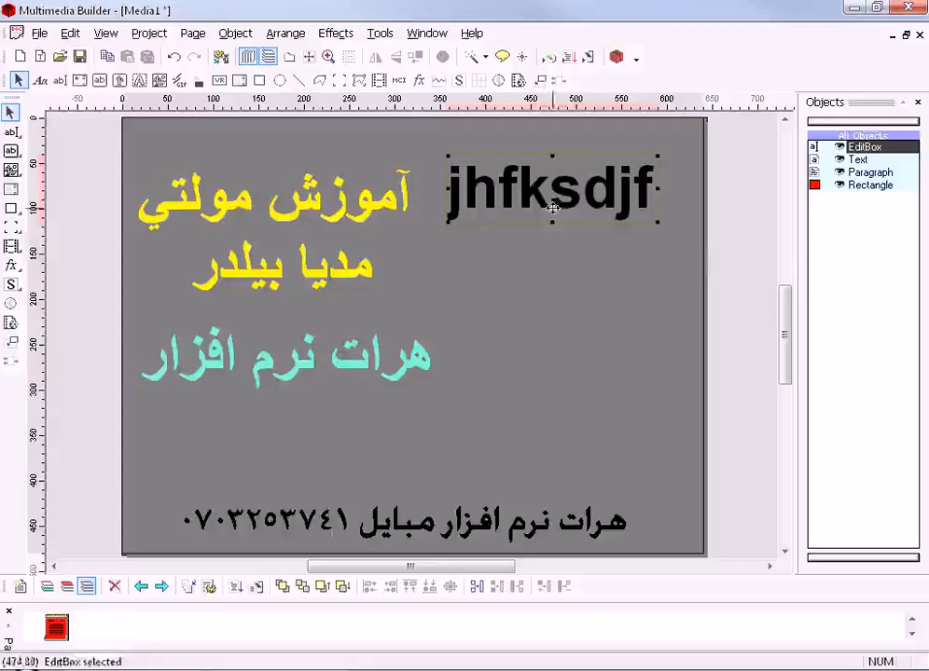
- Move the turquoise text line and the yellow paragraph lower on the page, keeping the paragraph above the line
left_click(327, 382)
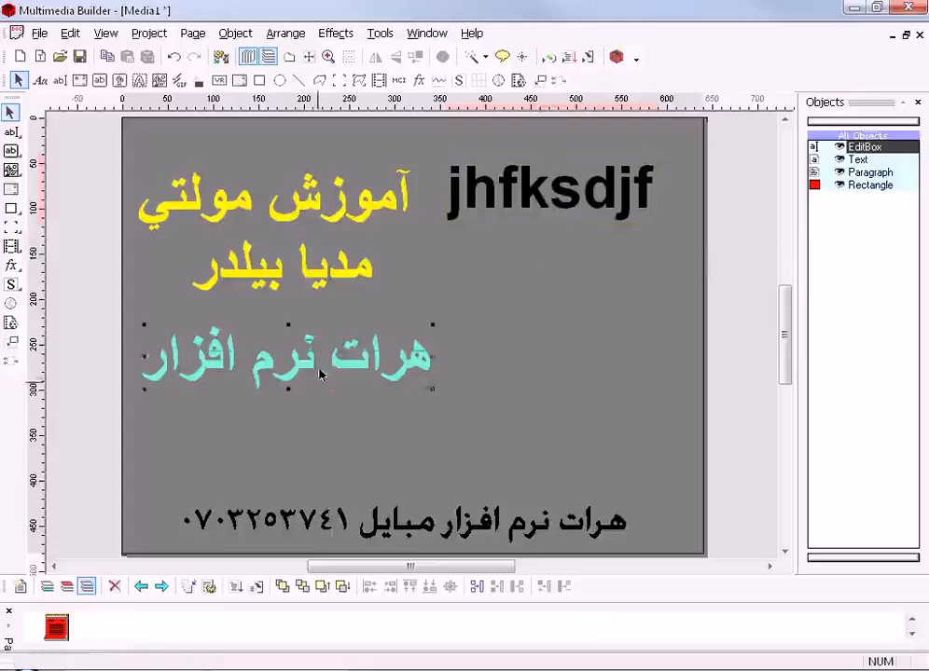
left_click_drag(317, 359, 317, 438)
left_click(315, 234)
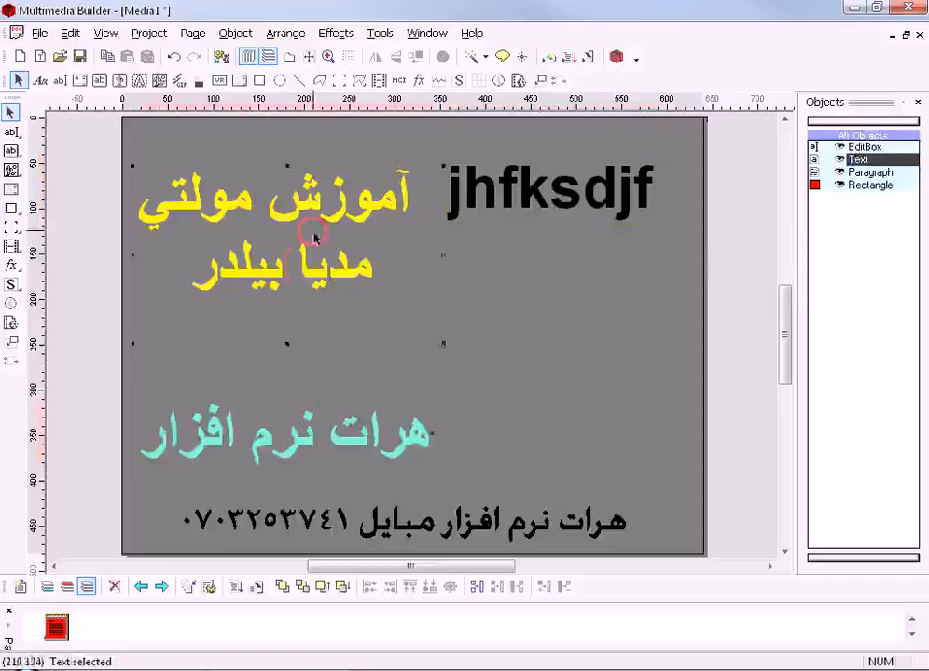
left_click_drag(313, 316, 313, 401)
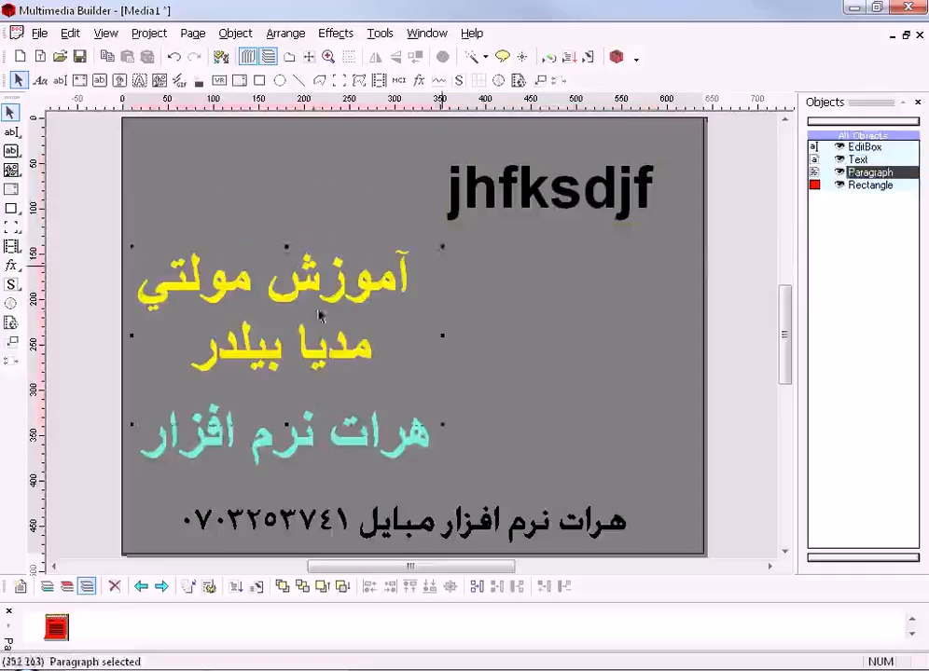
- Delete the edit box from the page
left_click(563, 191)
left_click_drag(389, 203, 270, 191)
right_click(292, 193)
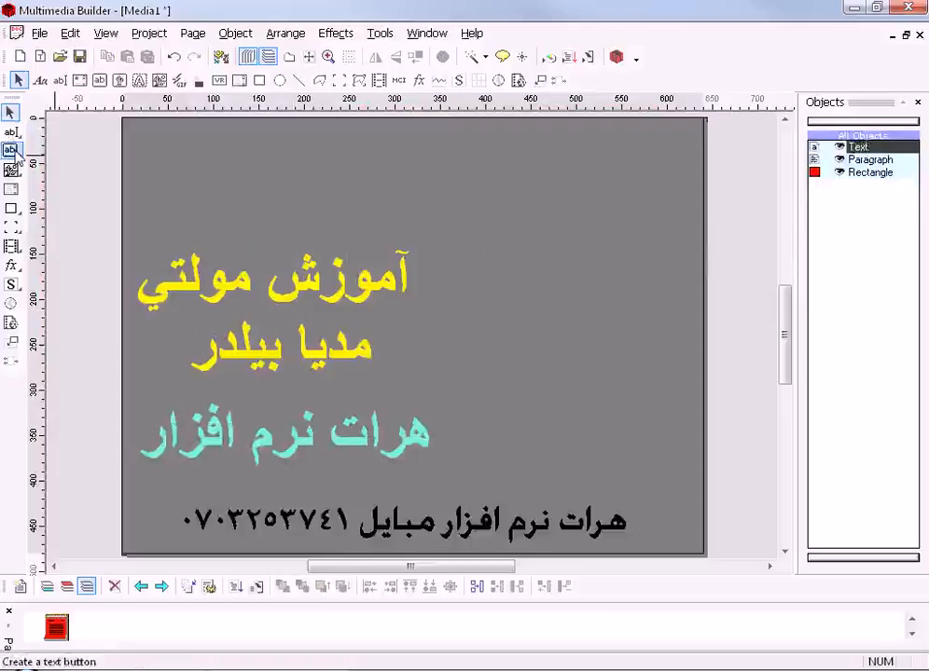
- Place a new text button in the page's upper-right corner
left_click(13, 150)
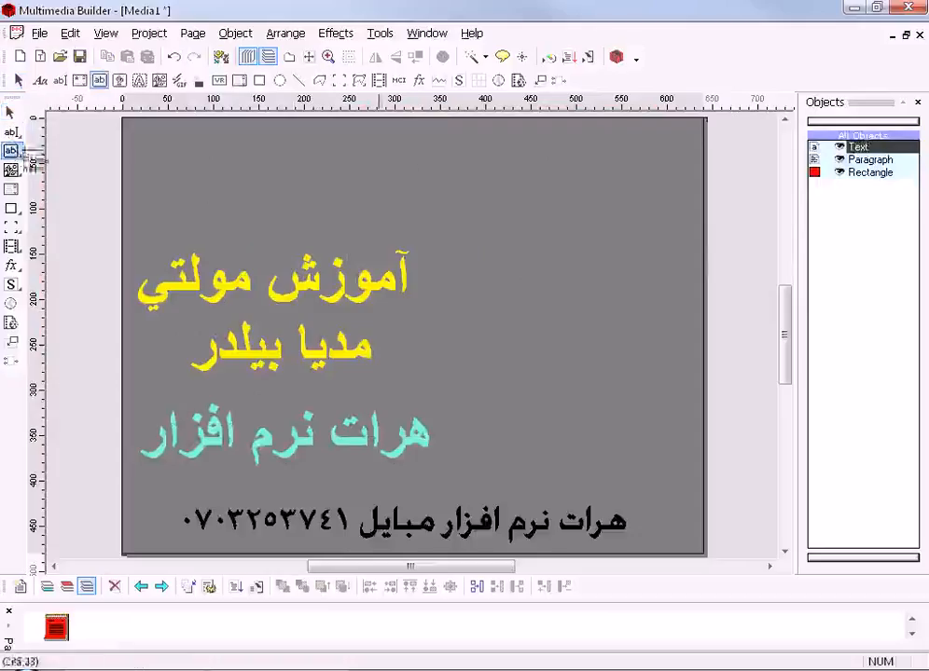
left_click(608, 165)
left_click_drag(654, 163, 661, 163)
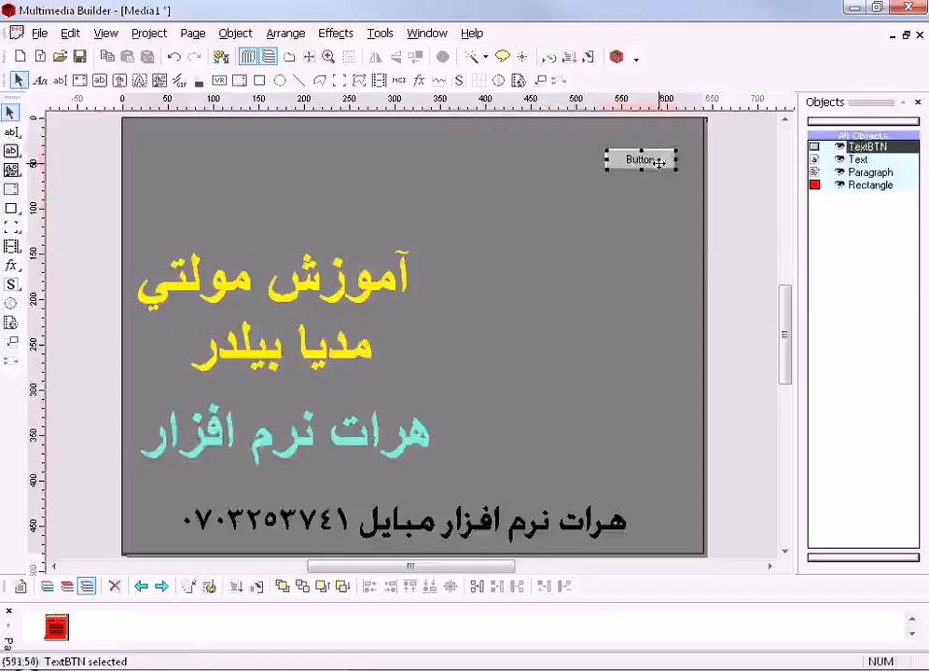
left_click_drag(659, 163, 665, 158)
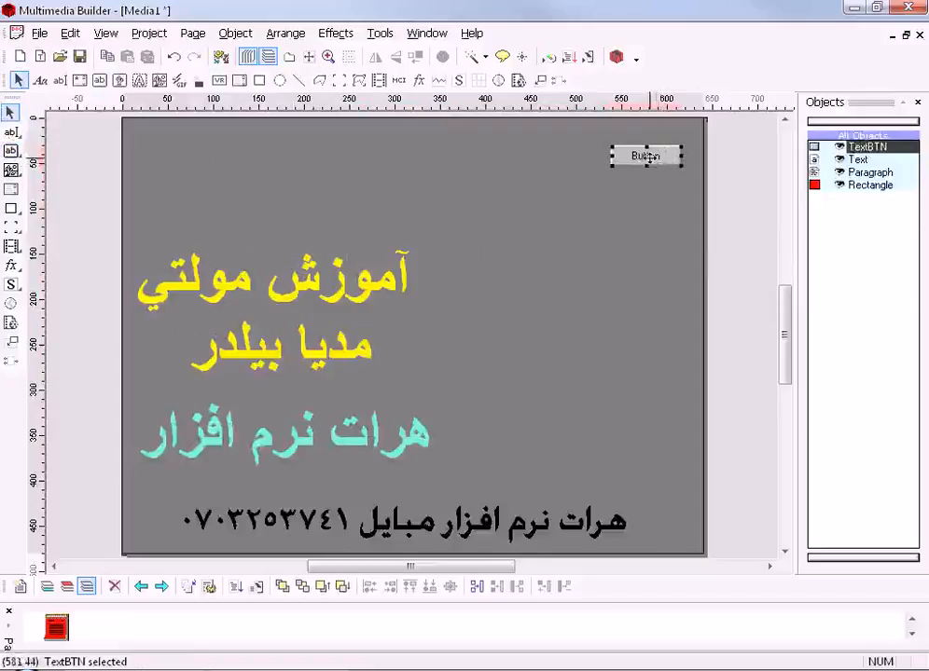
double_click(647, 156)
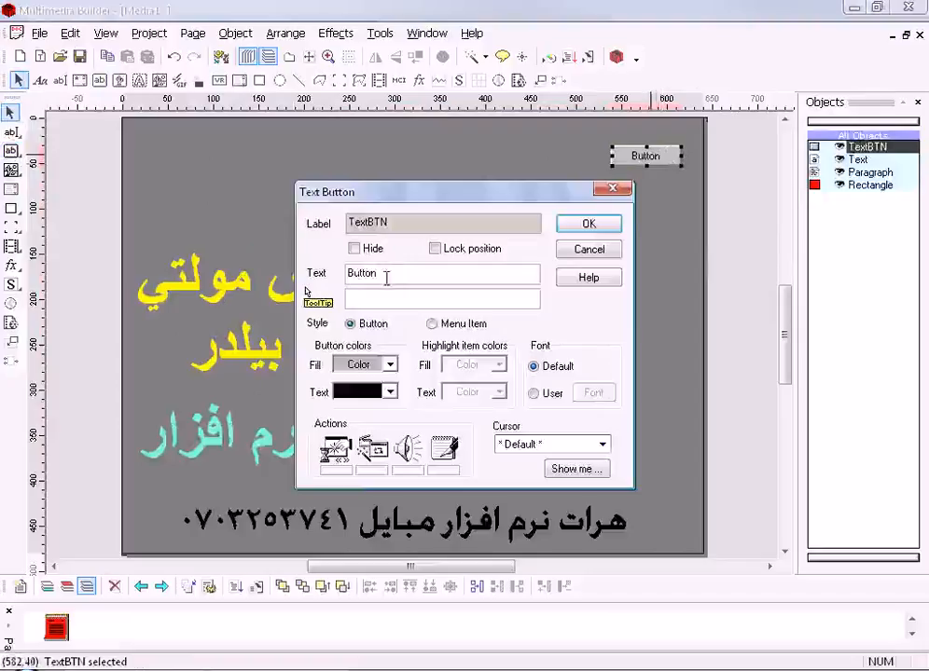
double_click(376, 274)
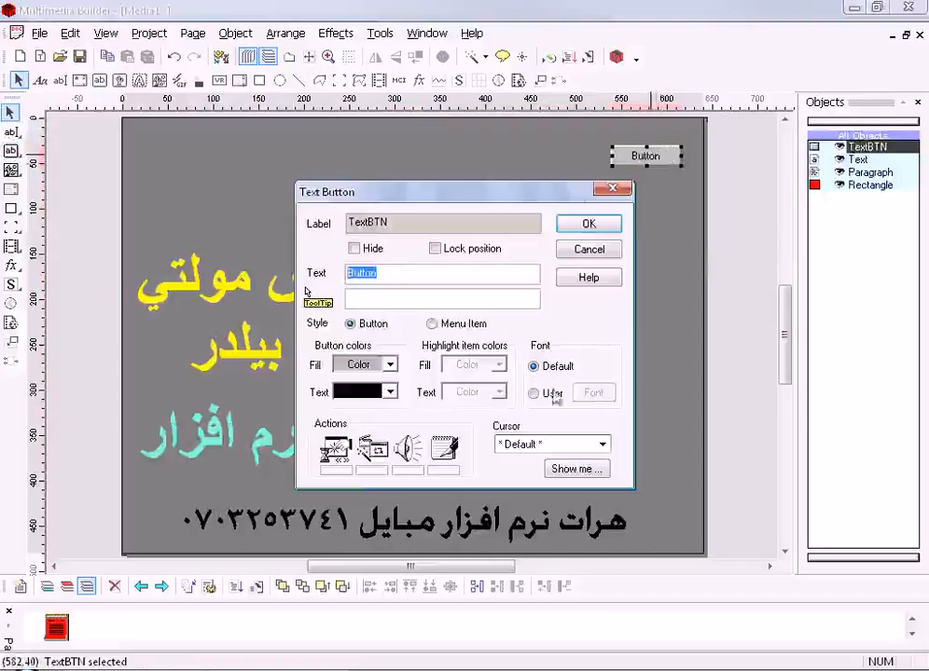
left_click(613, 188)
- Set the new text button's caption to "بخش اول آموزش"
double_click(646, 156)
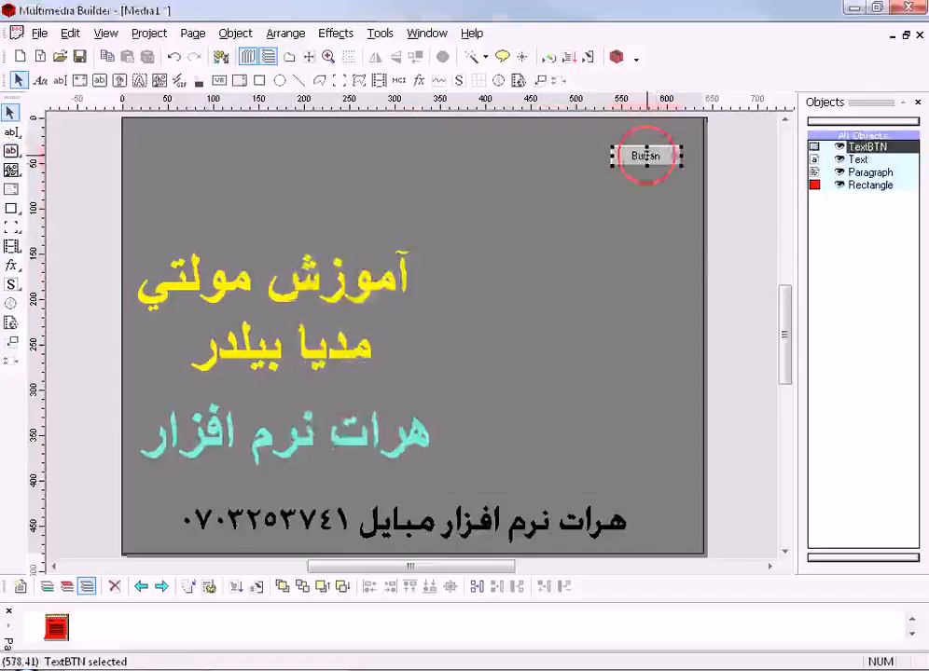
left_click_drag(396, 275, 308, 284)
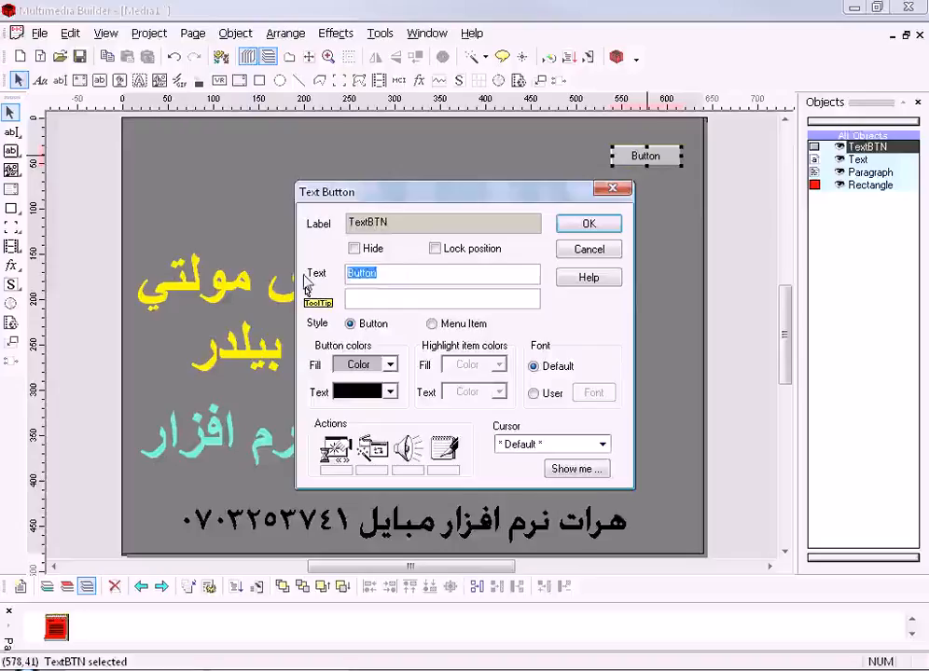
type("بج")
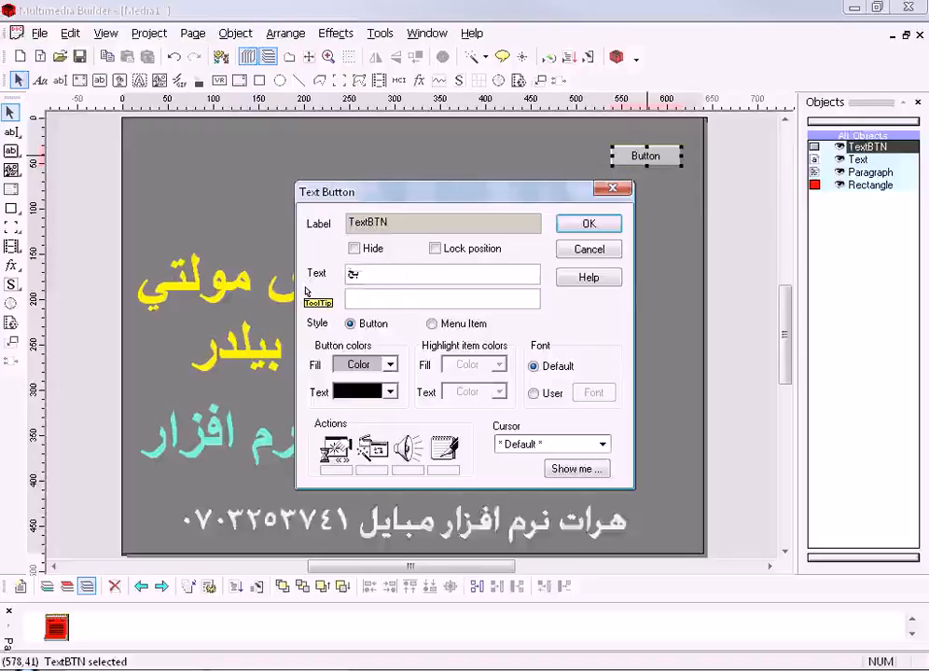
type("ش")
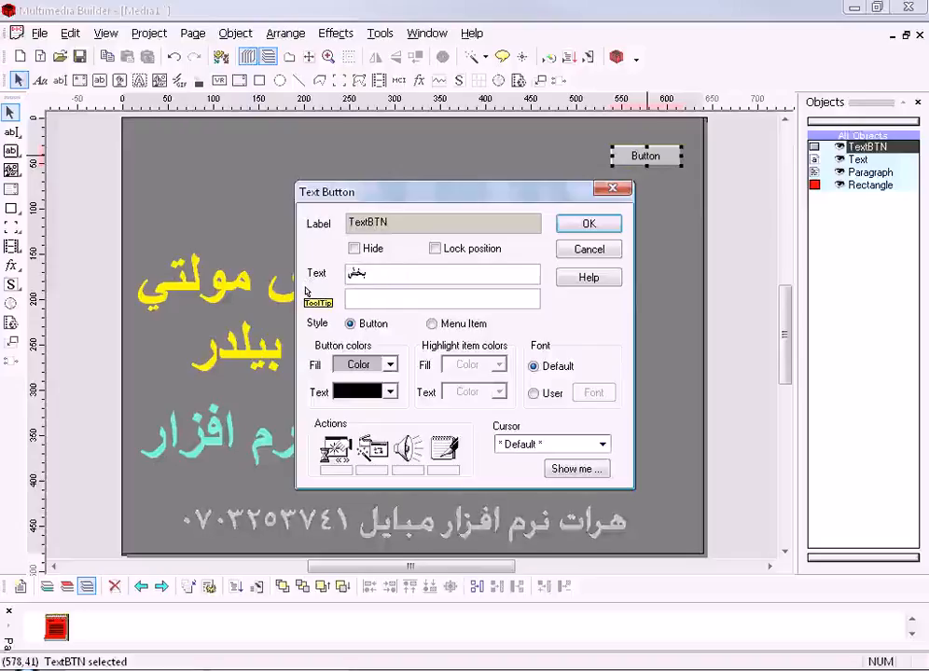
type("اول")
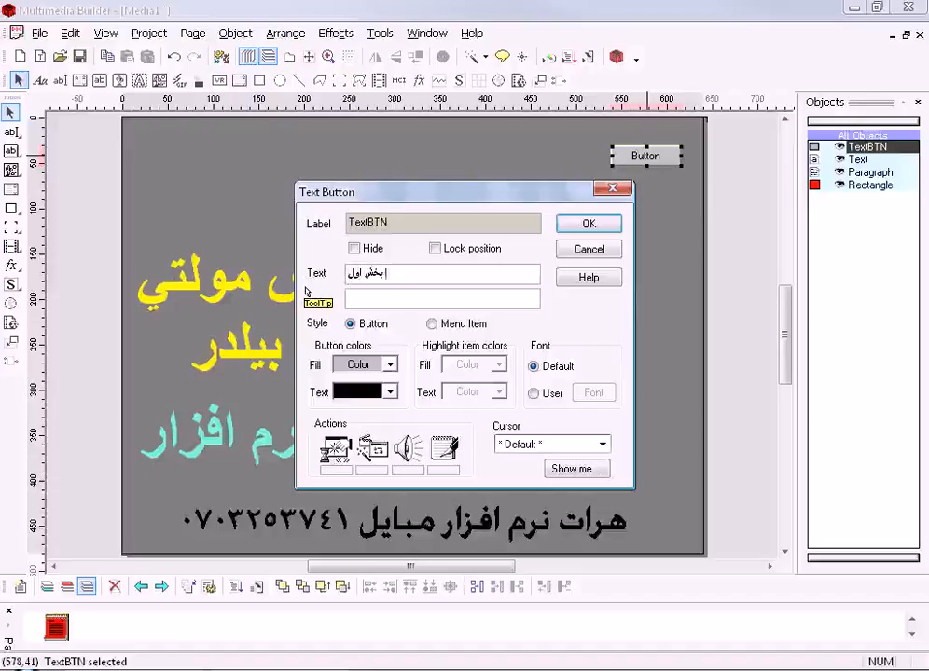
type(" آموزش")
left_click(420, 270)
- Give the text button a short Persian tooltip in place of the trial entry "part 1"
left_click(408, 299)
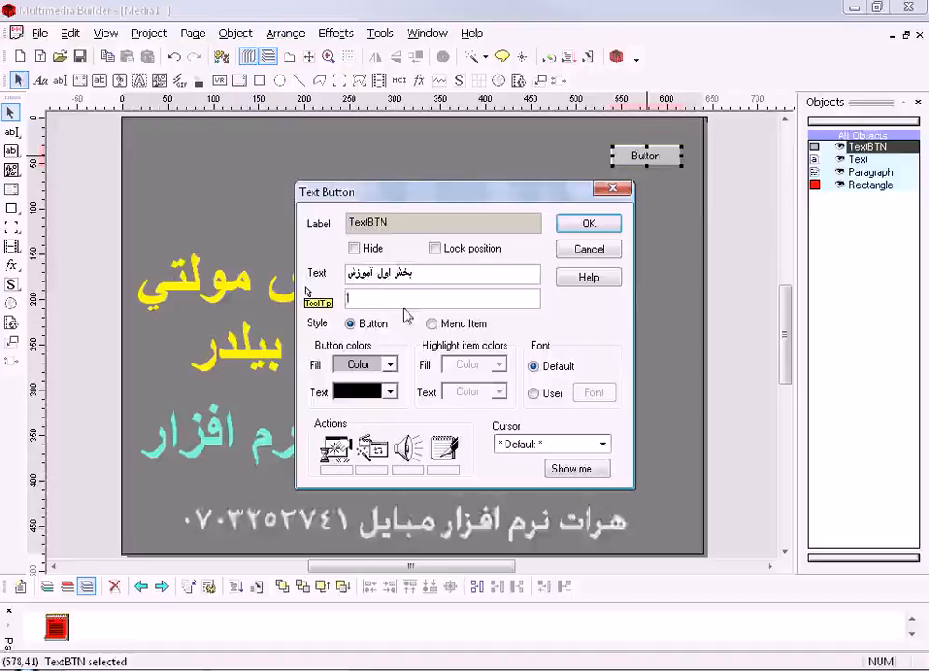
type("ا")
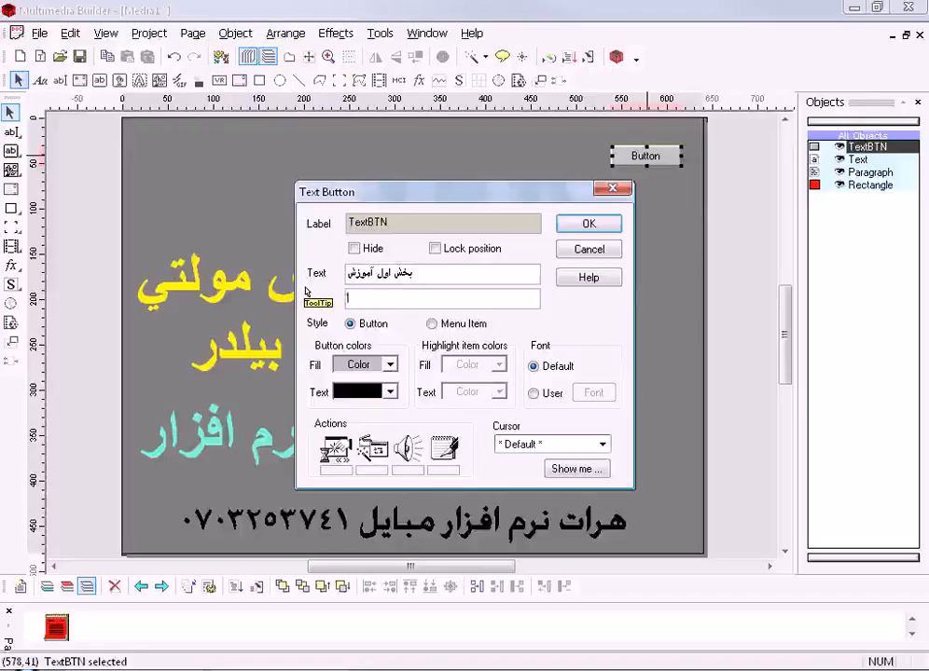
type("part 1")
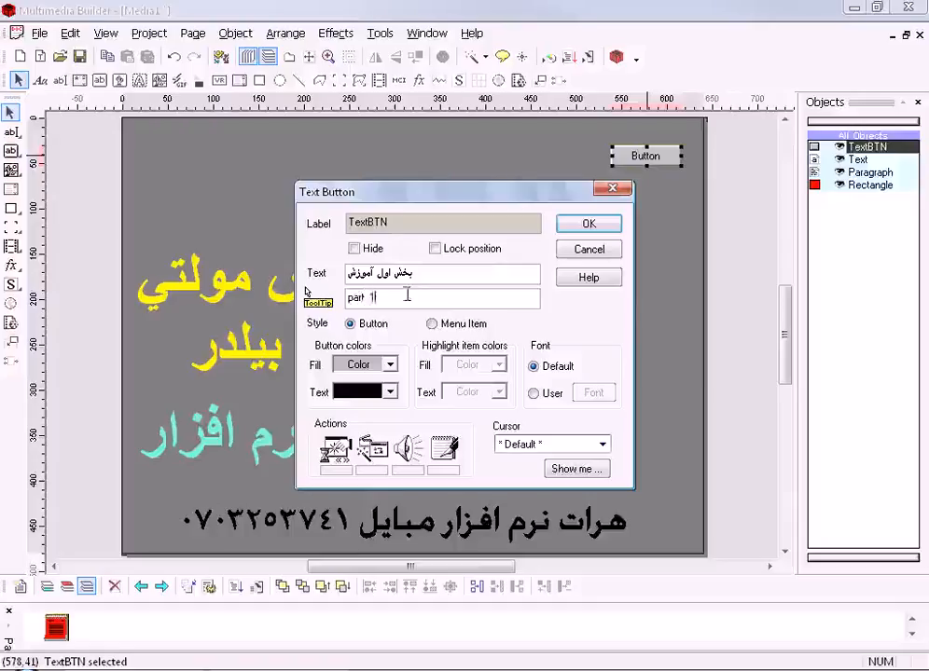
left_click_drag(383, 296, 305, 292)
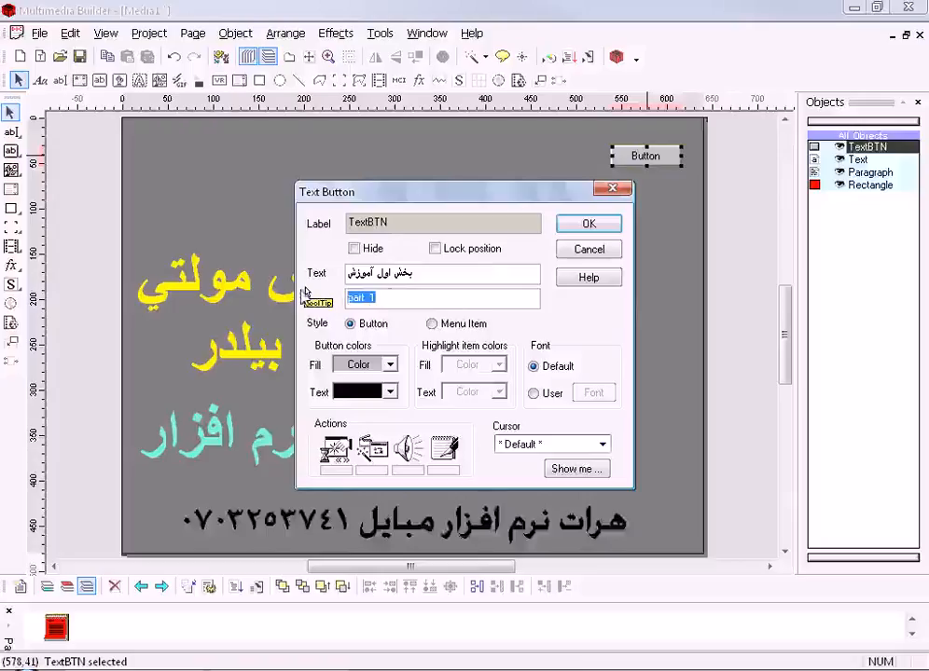
key("BackSpace")
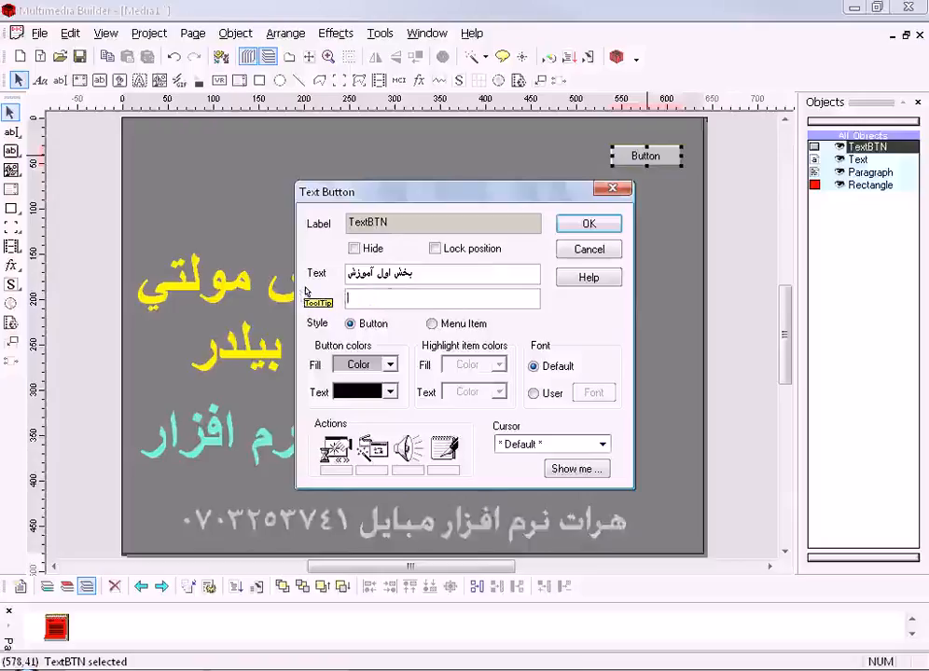
type("بخش")
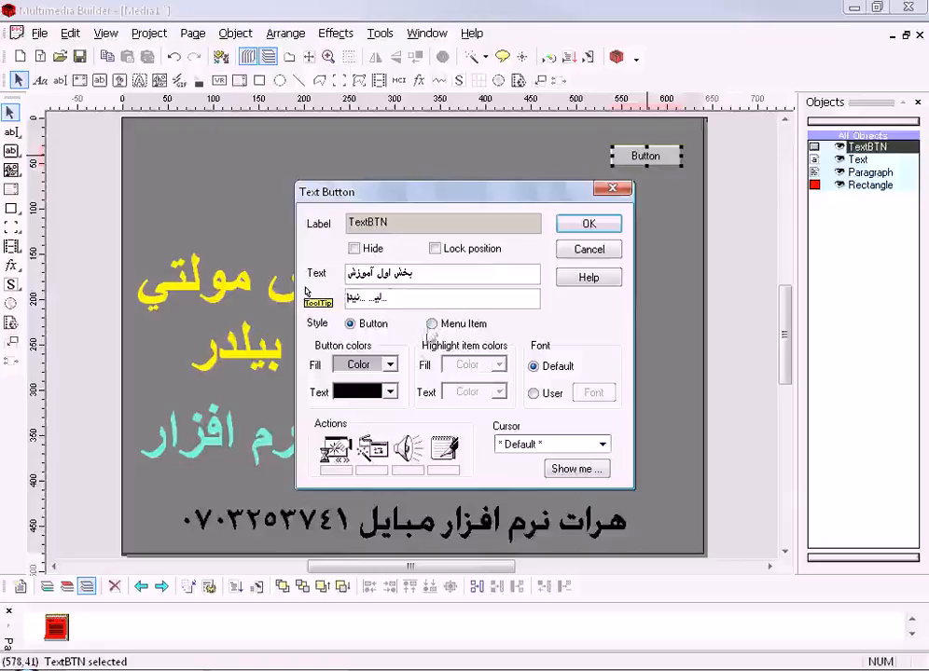
- Try the Menu Item style with red text on the button and apply it to the page
left_click(356, 328)
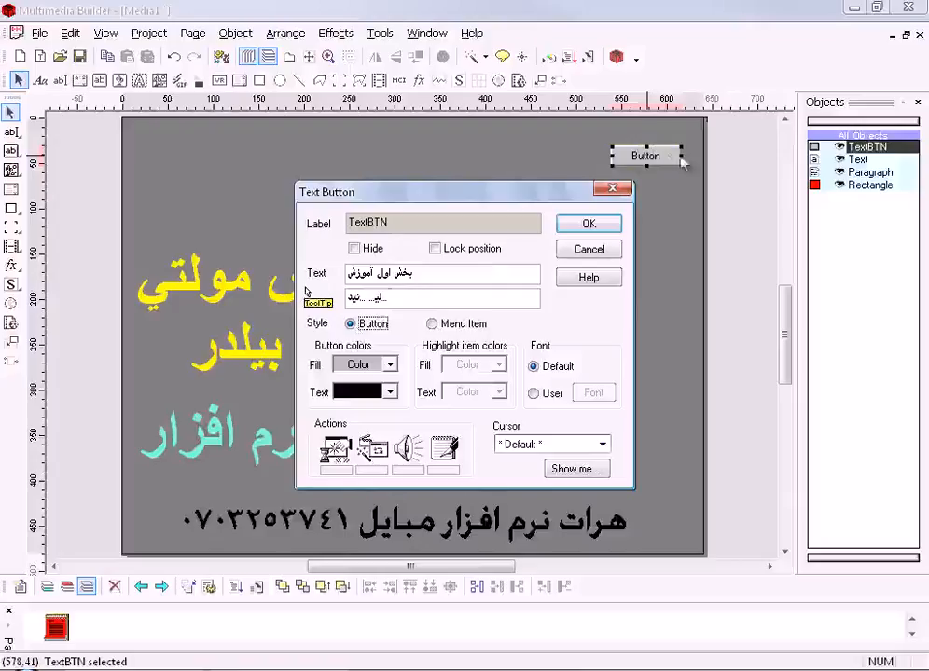
left_click(442, 325)
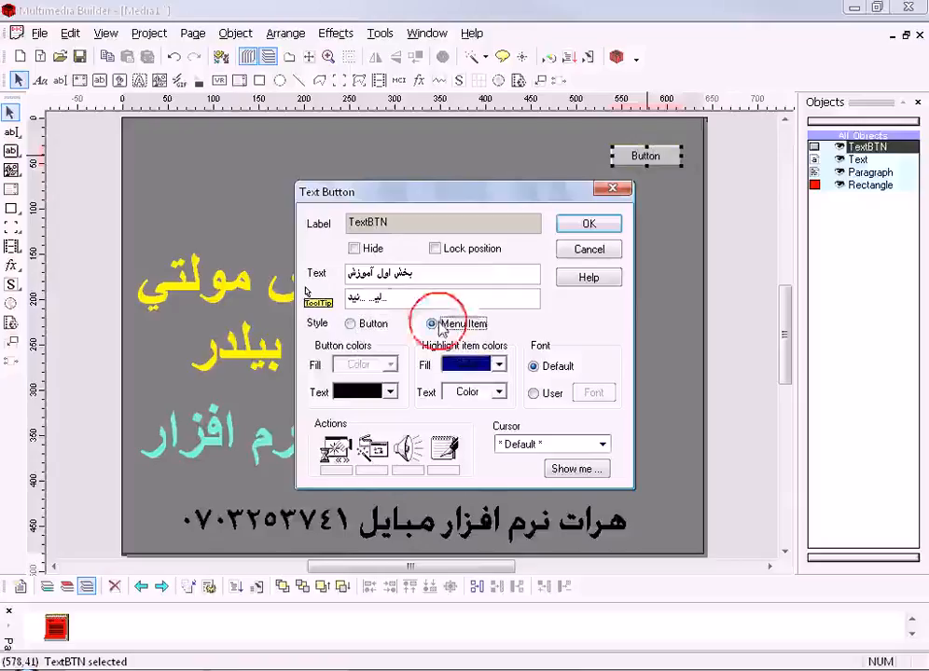
left_click(388, 392)
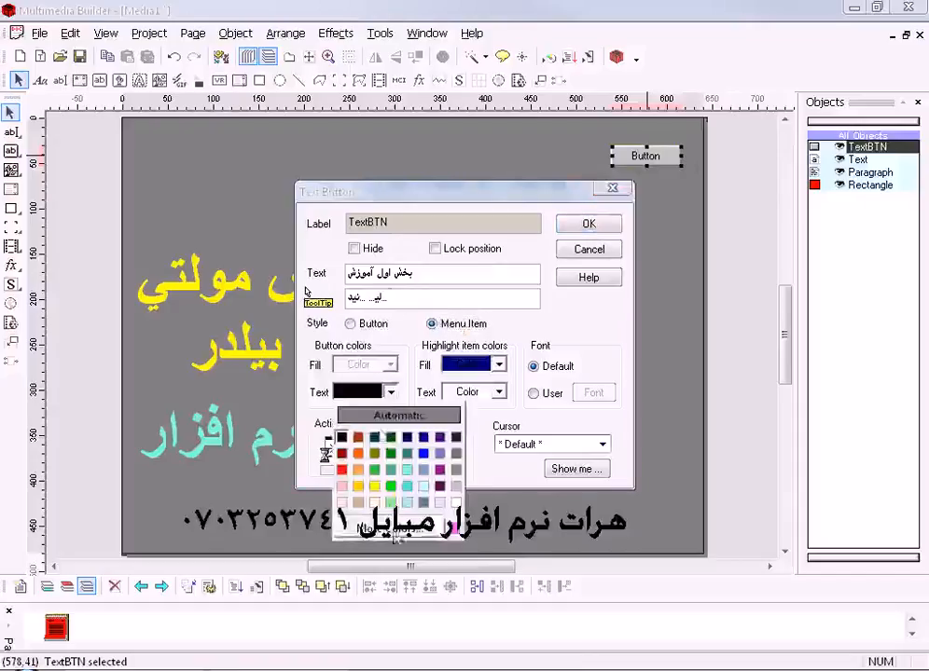
left_click(341, 469)
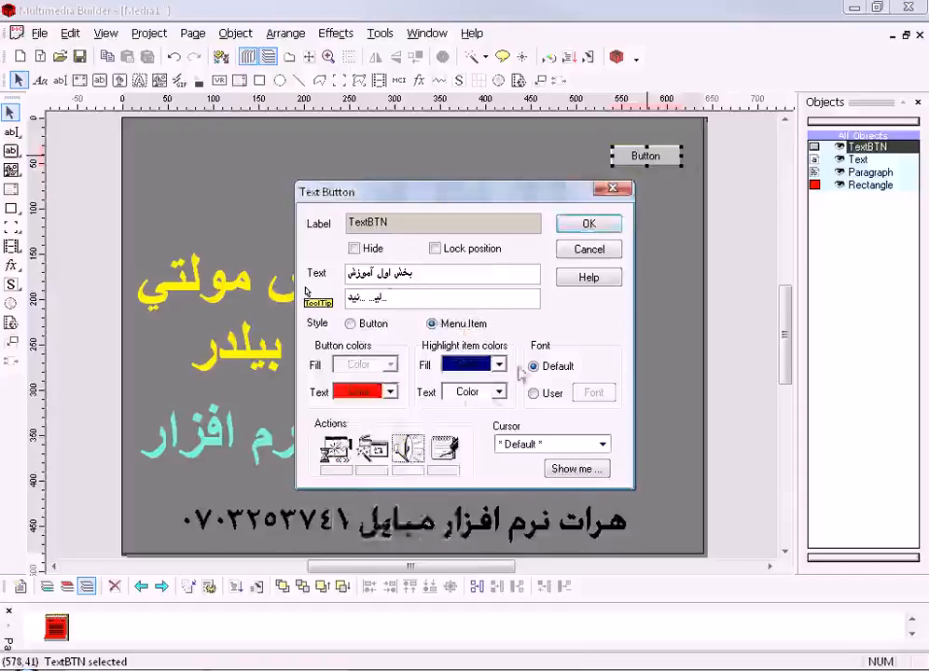
left_click(597, 225)
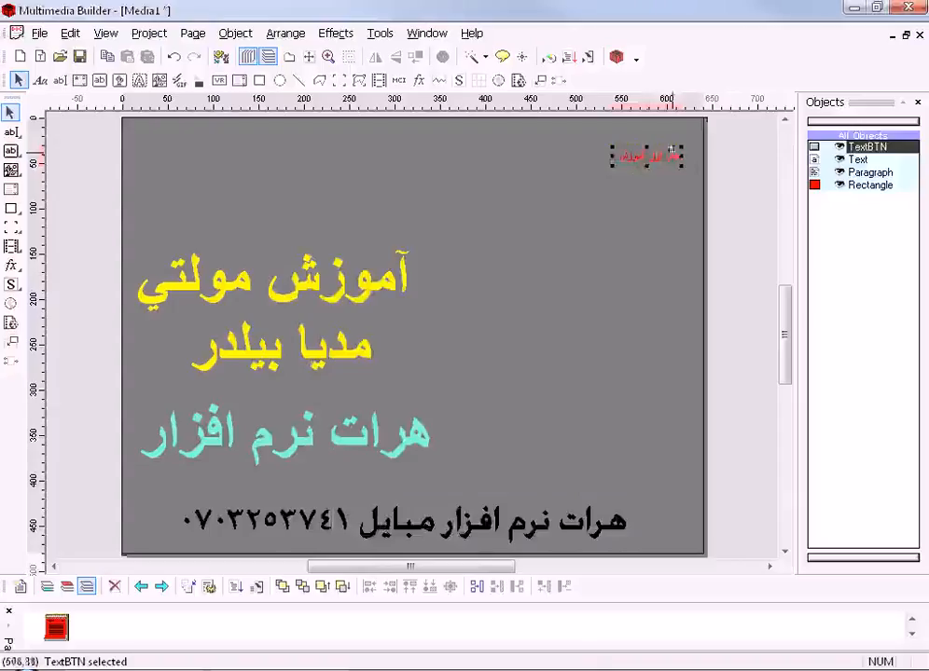
left_click(645, 149)
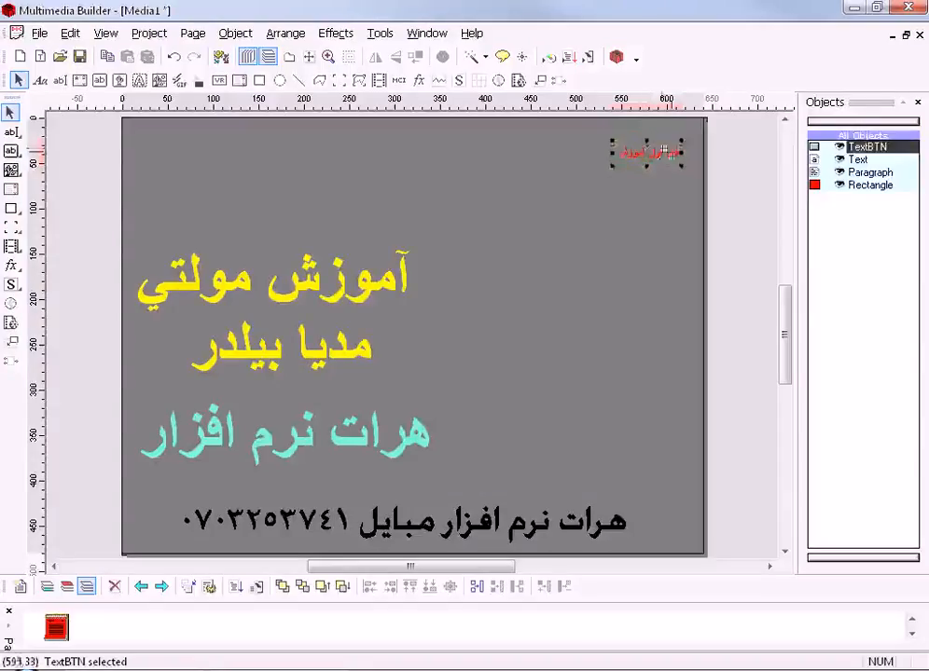
left_click(660, 237)
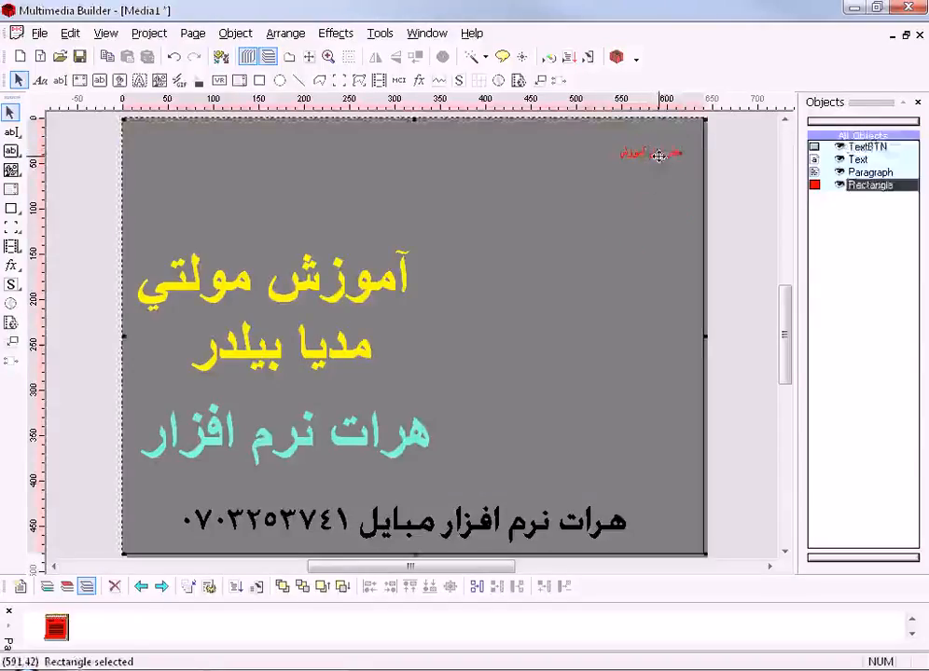
- Set the text button back to the Button style and resize it to about 90 pixels wide around its caption
double_click(658, 151)
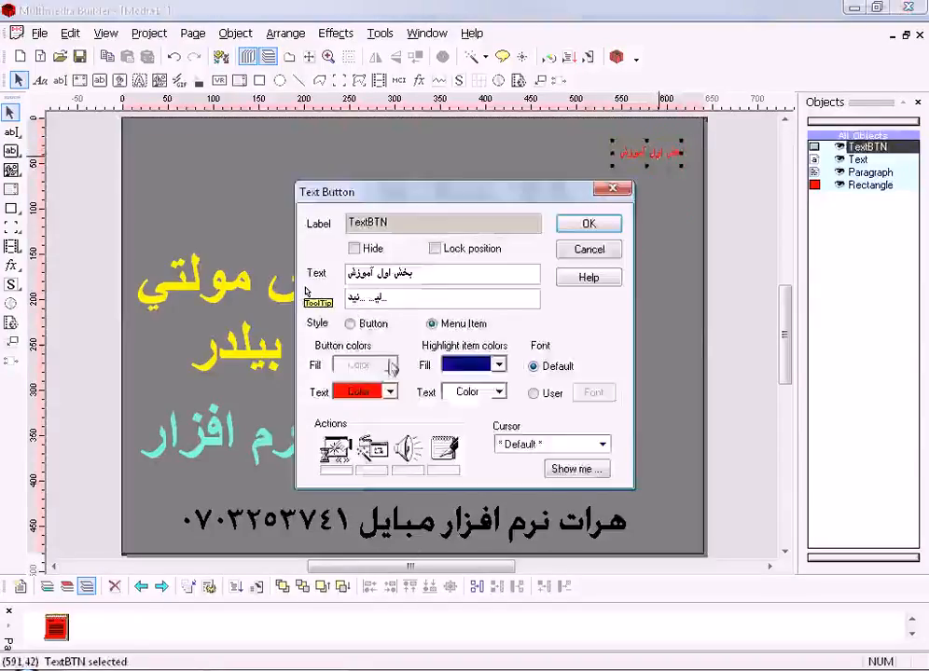
left_click(351, 324)
left_click(587, 224)
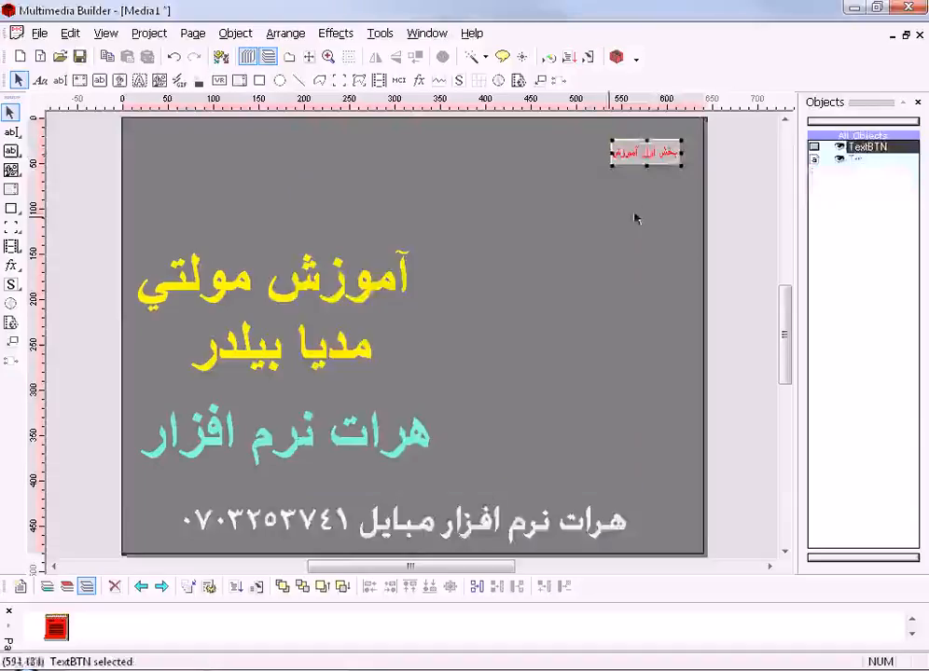
left_click(645, 138)
left_click_drag(645, 138, 592, 155)
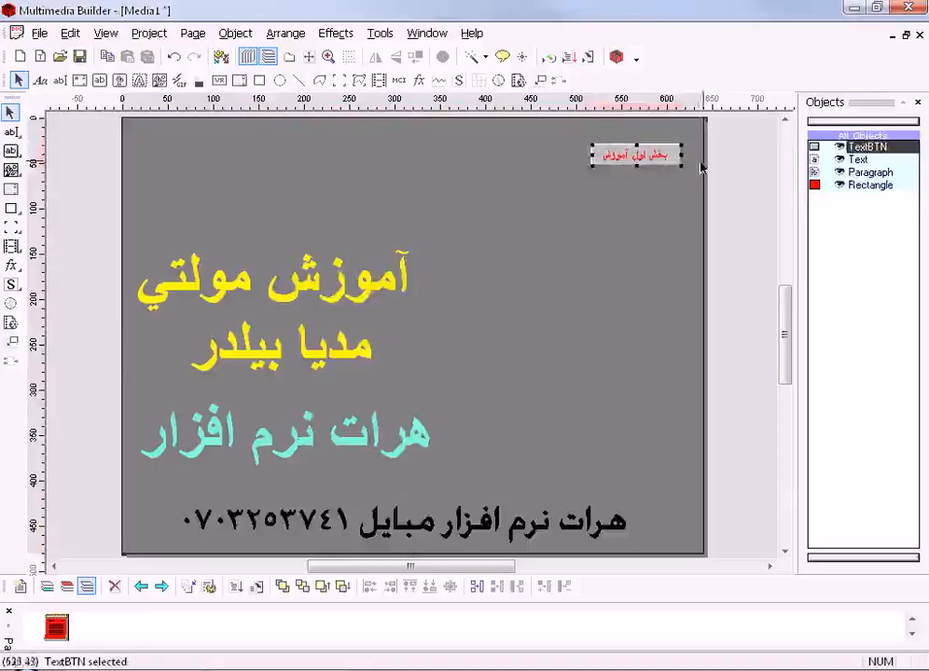
left_click_drag(680, 155, 651, 158)
- Set the button's fill colour to white and its text colour to dark purple
double_click(651, 157)
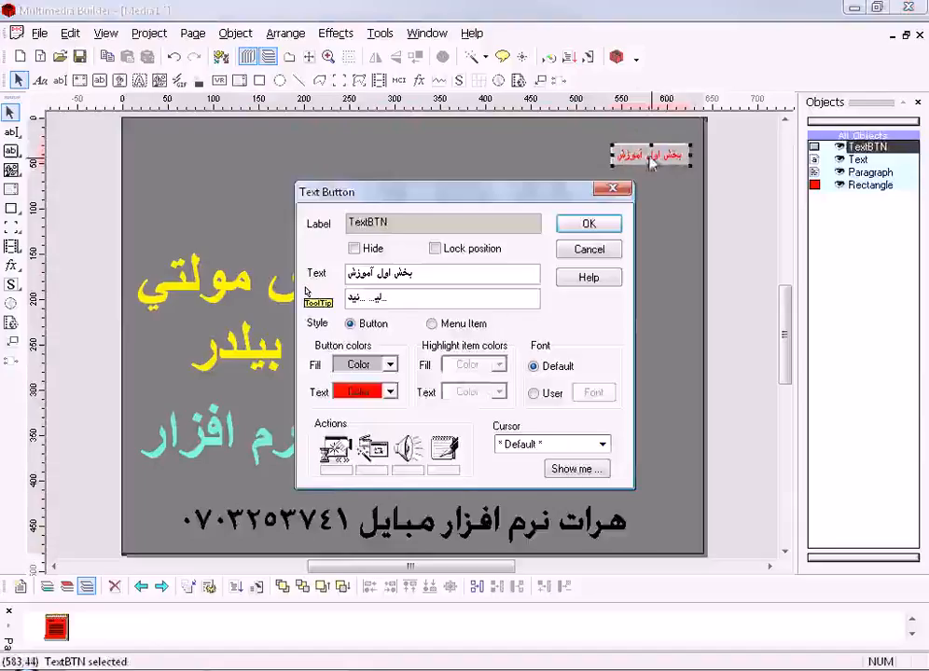
left_click(389, 365)
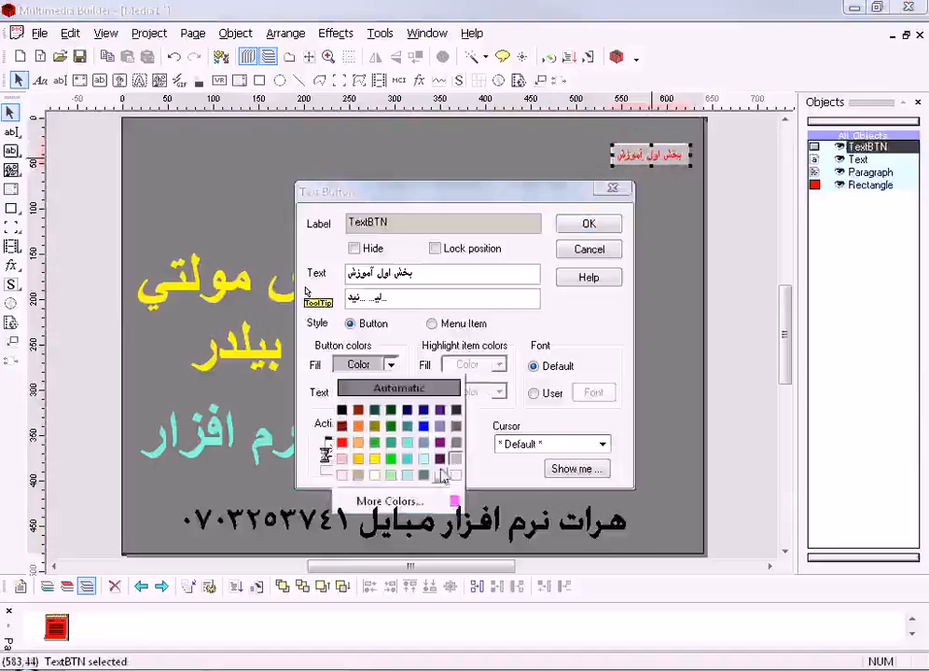
left_click(341, 442)
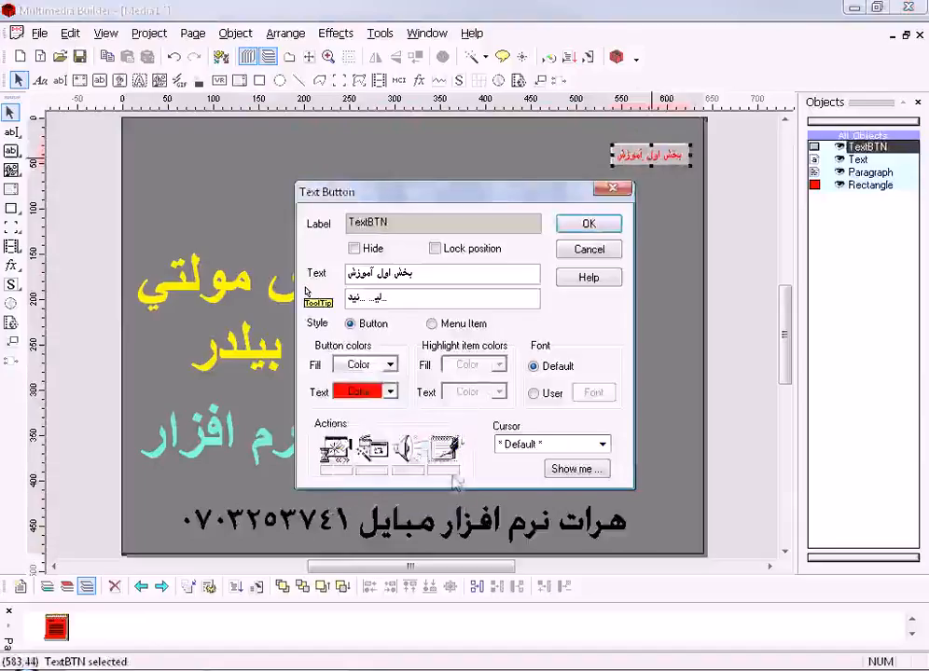
left_click(388, 395)
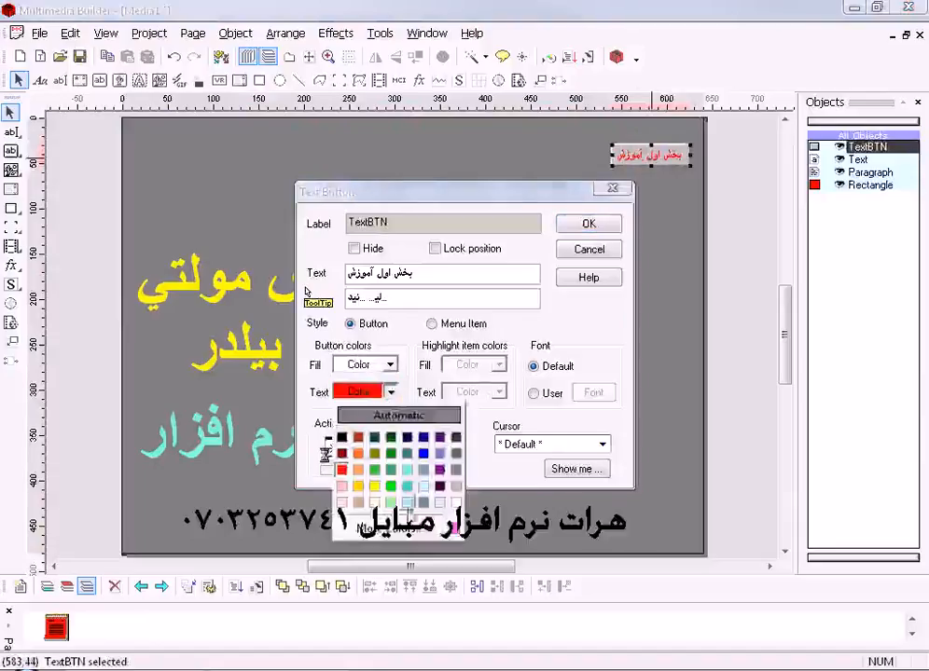
left_click(424, 438)
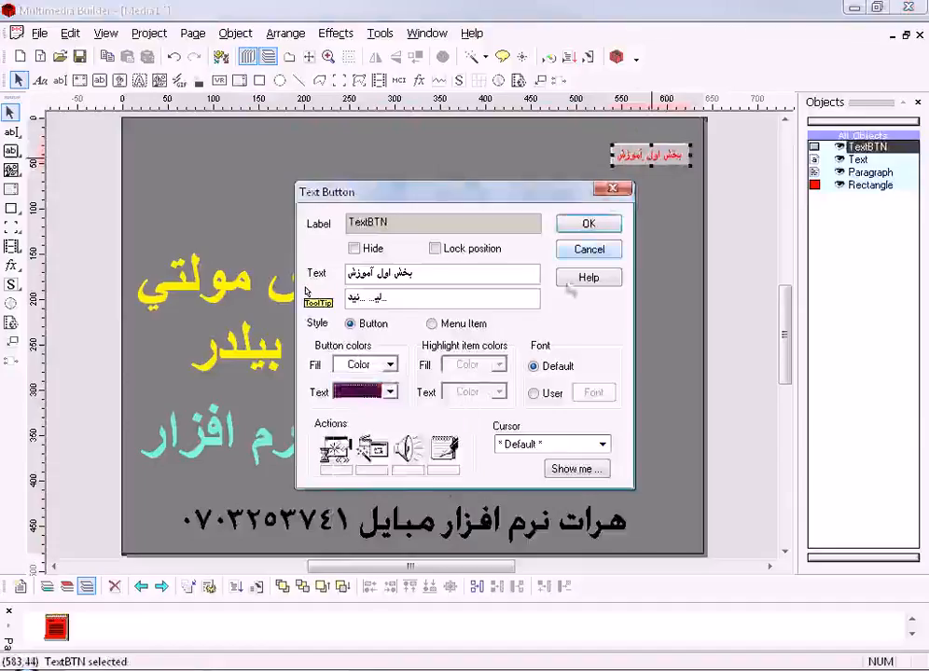
left_click(587, 227)
- Give the button a user font of Arial Bold, size 18, with the Arabic script
double_click(671, 155)
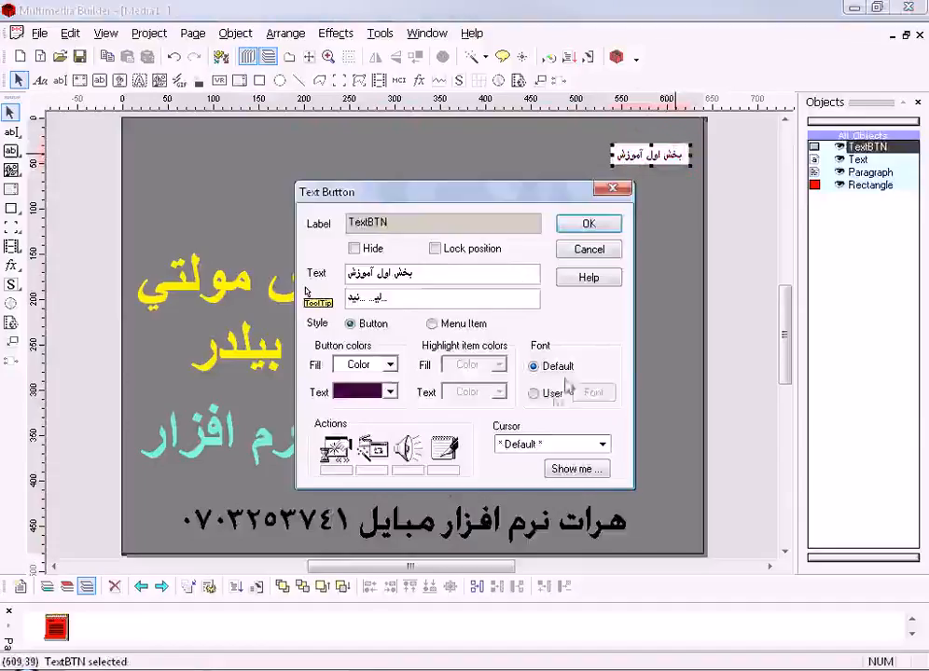
left_click(550, 394)
left_click(592, 393)
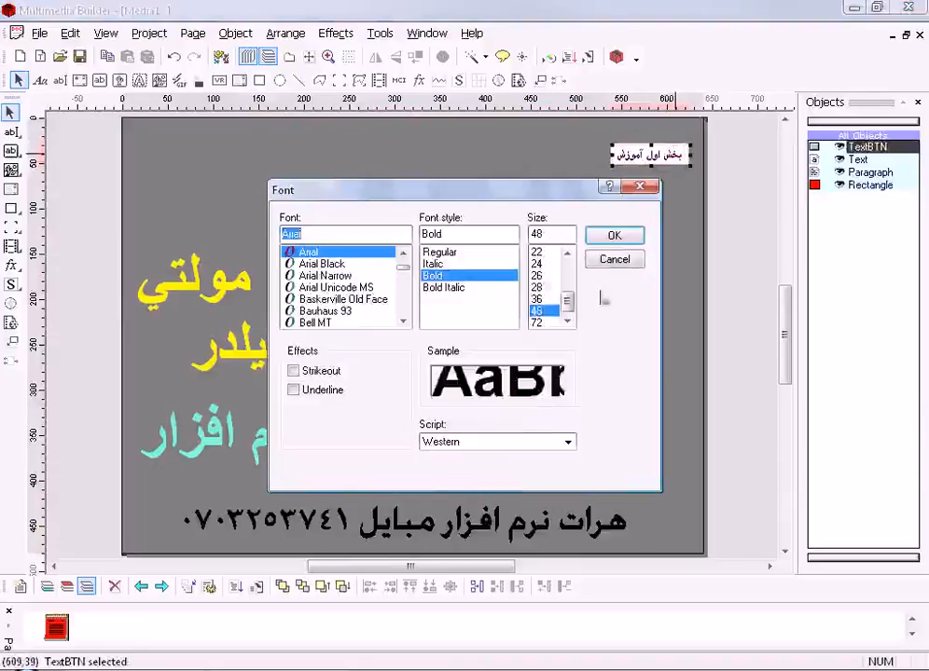
left_click(541, 276)
scroll(545, 277, "up", 2)
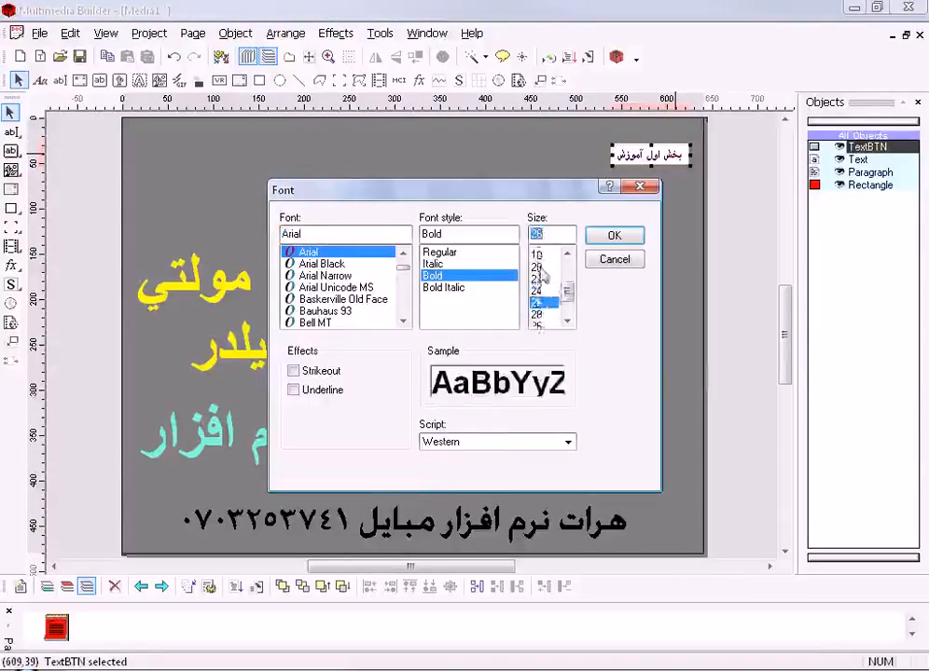
left_click(542, 265)
left_click(542, 298)
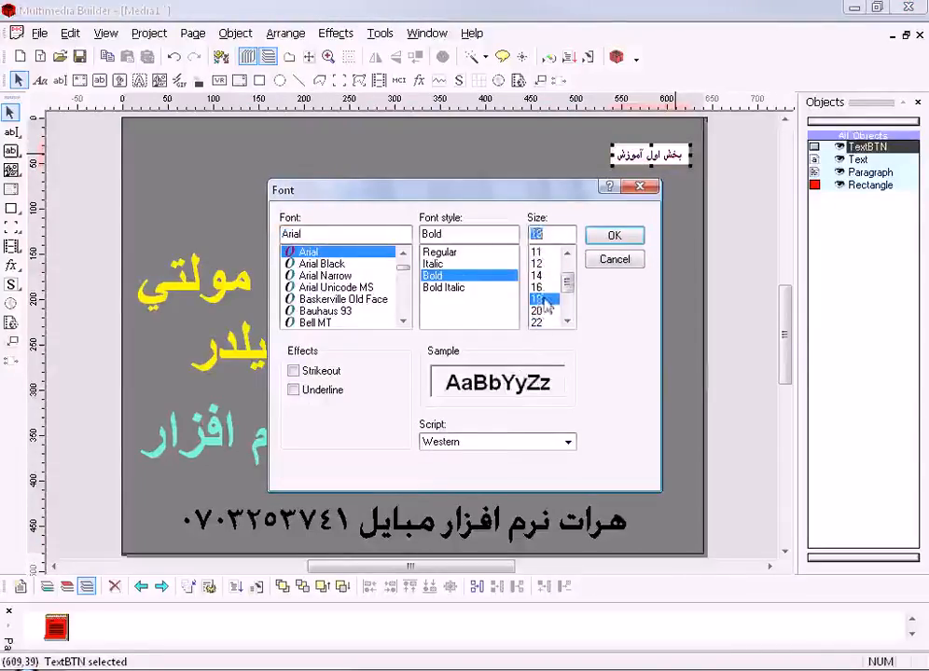
left_click(518, 441)
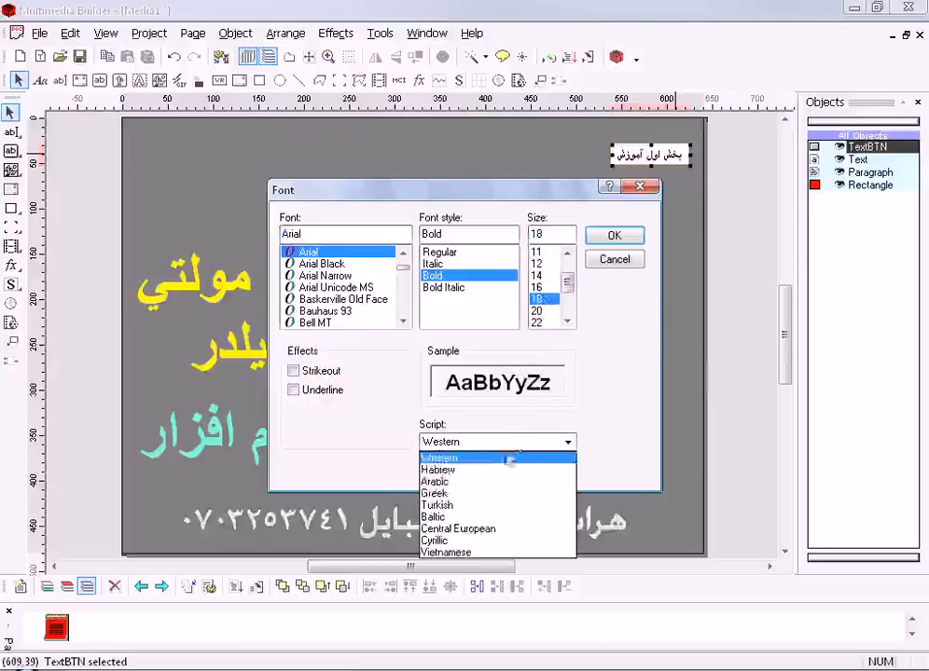
left_click(466, 478)
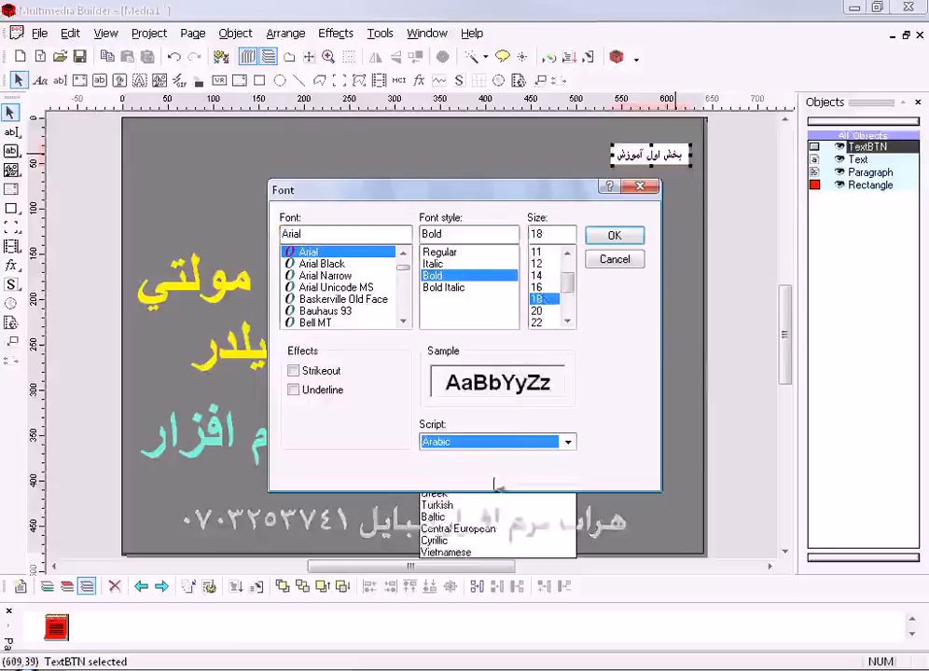
left_click(605, 237)
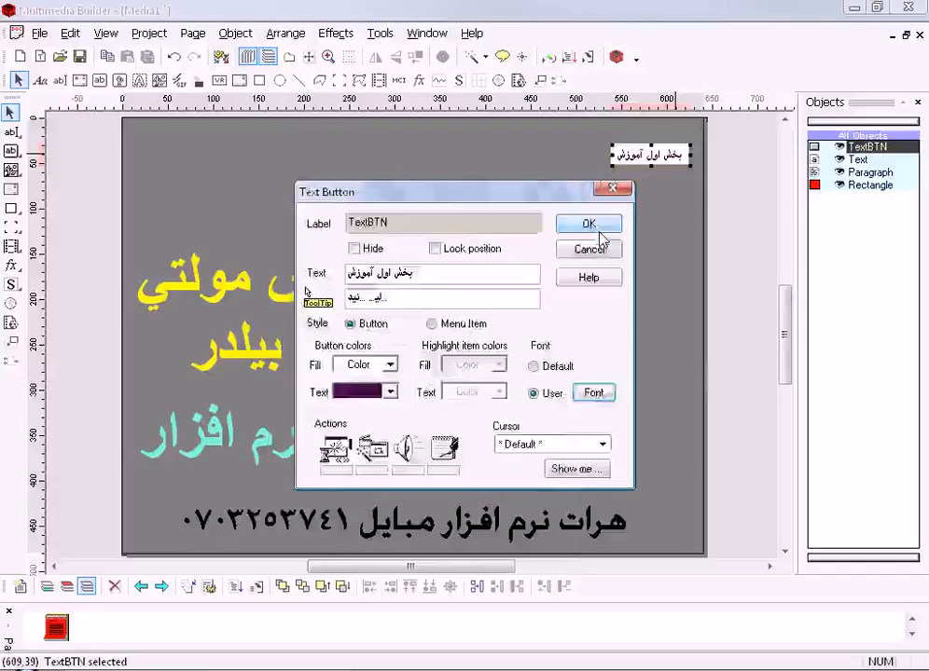
left_click(597, 229)
- Widen the text button to about 170 pixels so its enlarged caption fits, and reopen its properties
left_click(610, 154)
left_click_drag(610, 154, 536, 154)
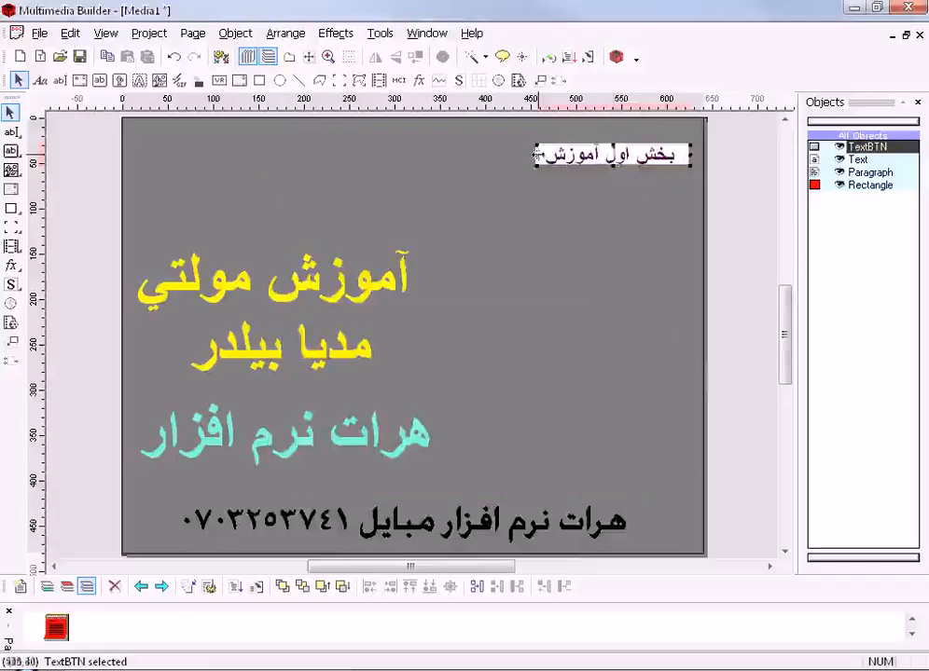
double_click(629, 163)
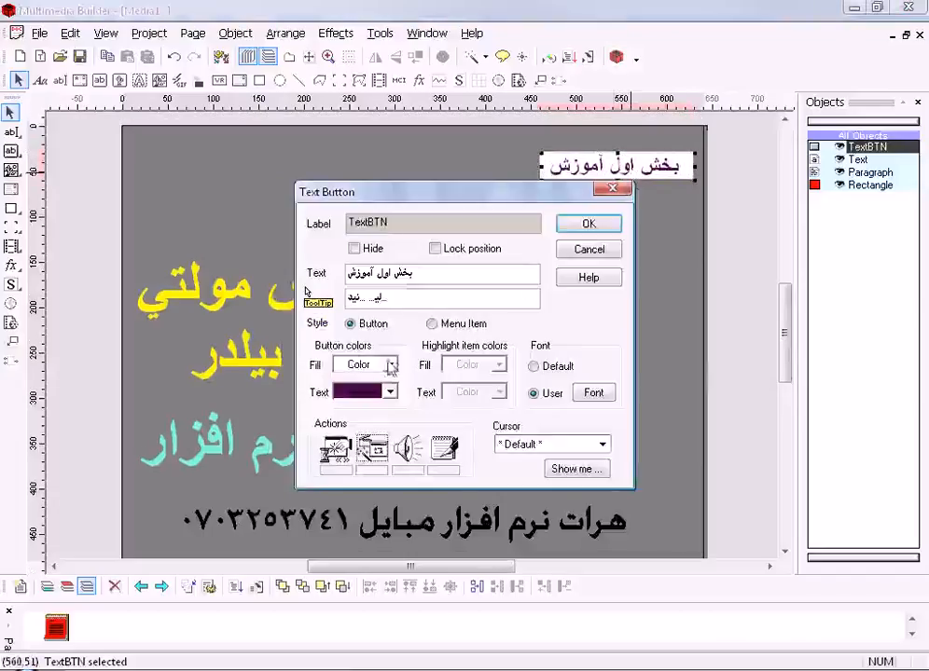
- Try a light blue custom fill colour for the text button
left_click(390, 364)
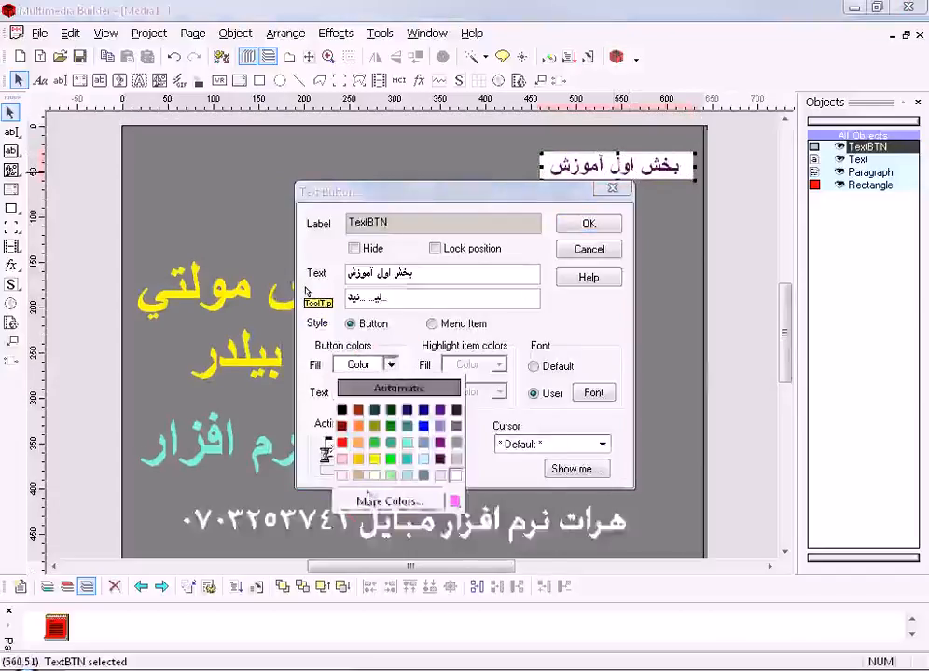
left_click(372, 502)
left_click(325, 442)
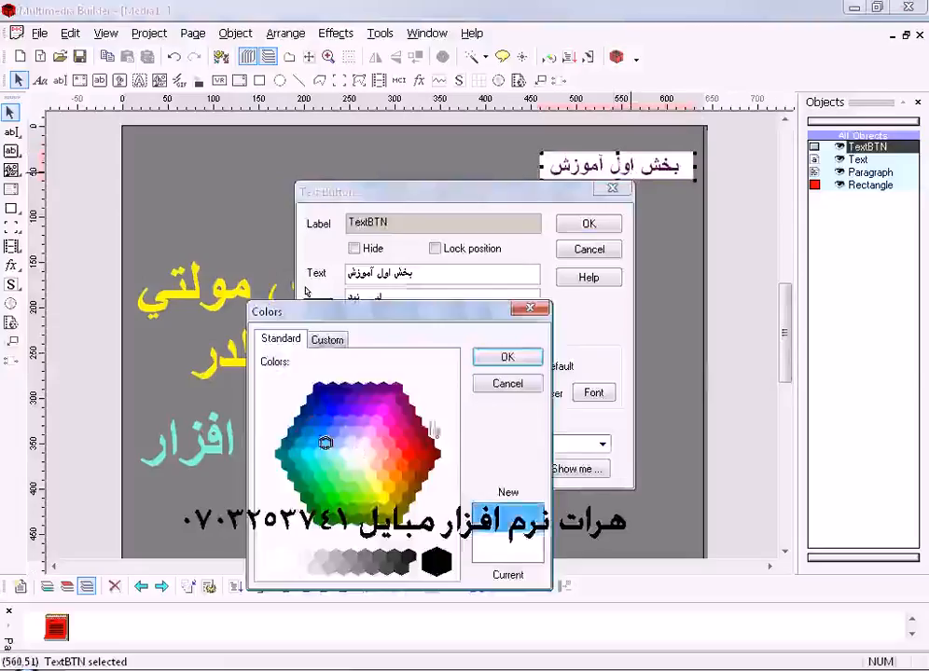
left_click(511, 359)
- Set the button's text colour to turquoise and its fill colour to dark purple, and apply both to the page
left_click(390, 391)
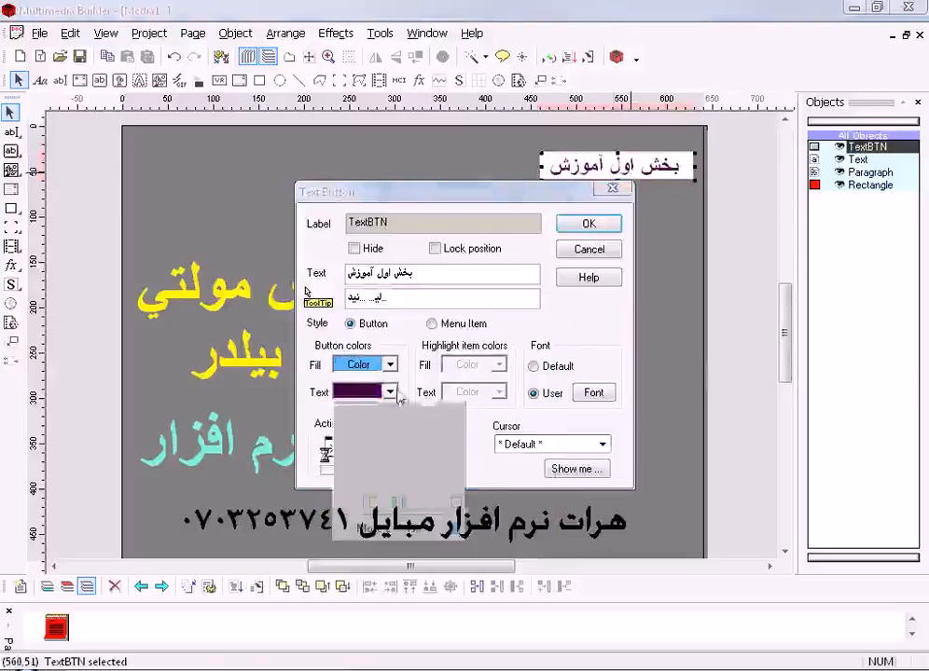
left_click(408, 486)
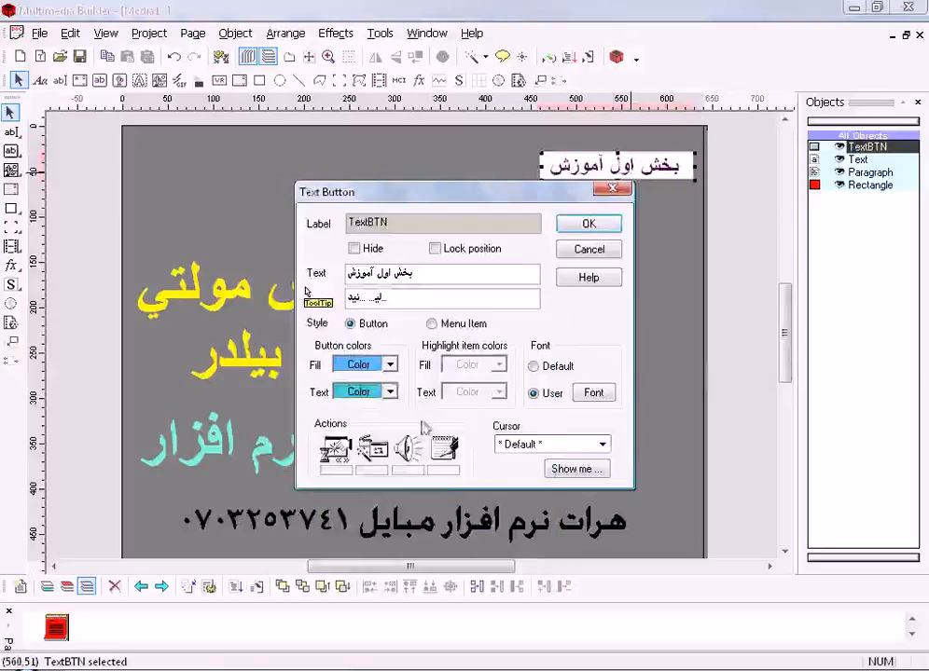
left_click(390, 364)
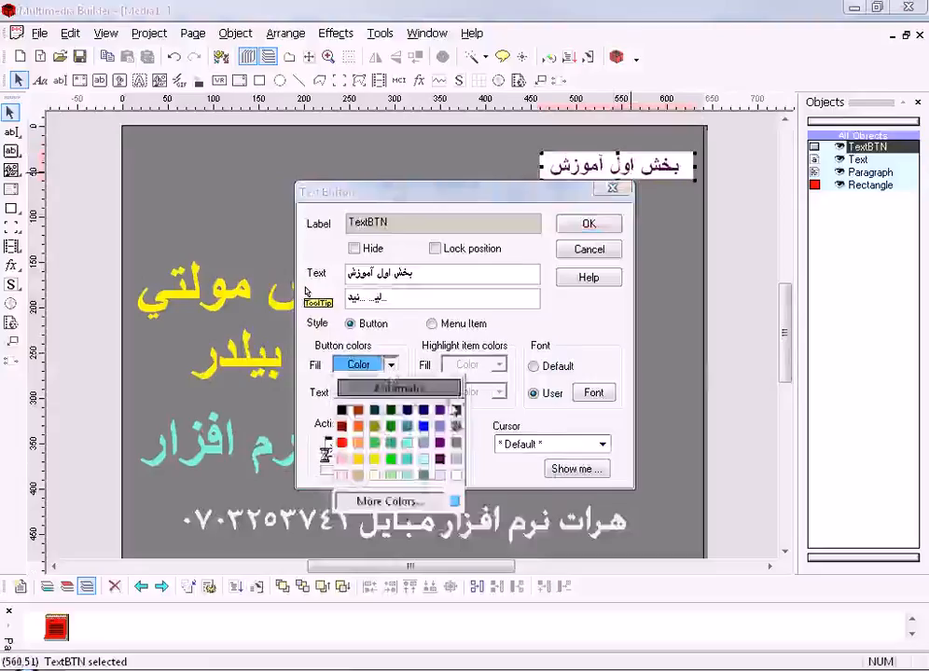
left_click(455, 416)
left_click(587, 222)
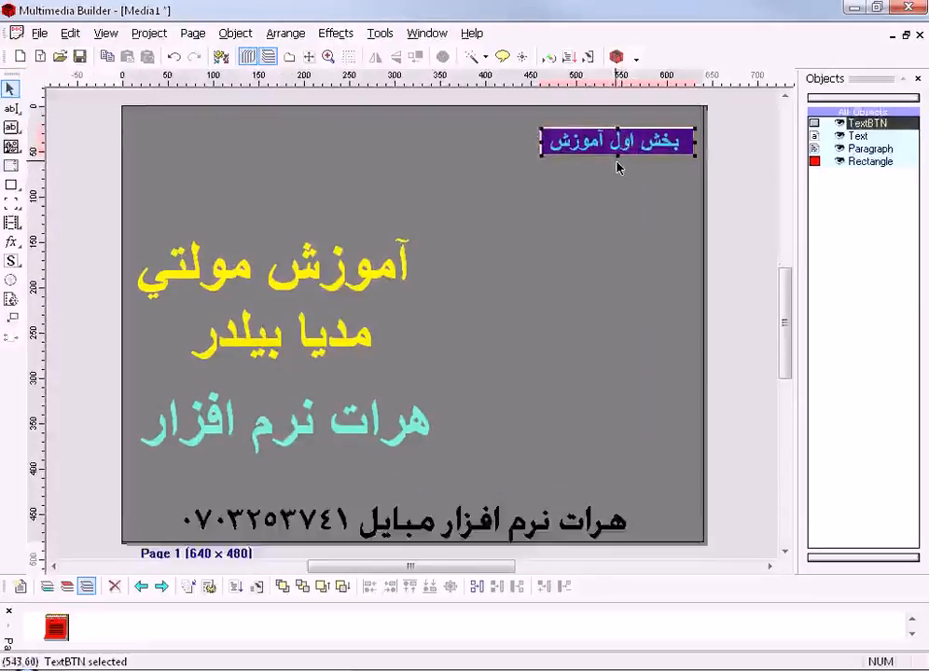
left_click(615, 166)
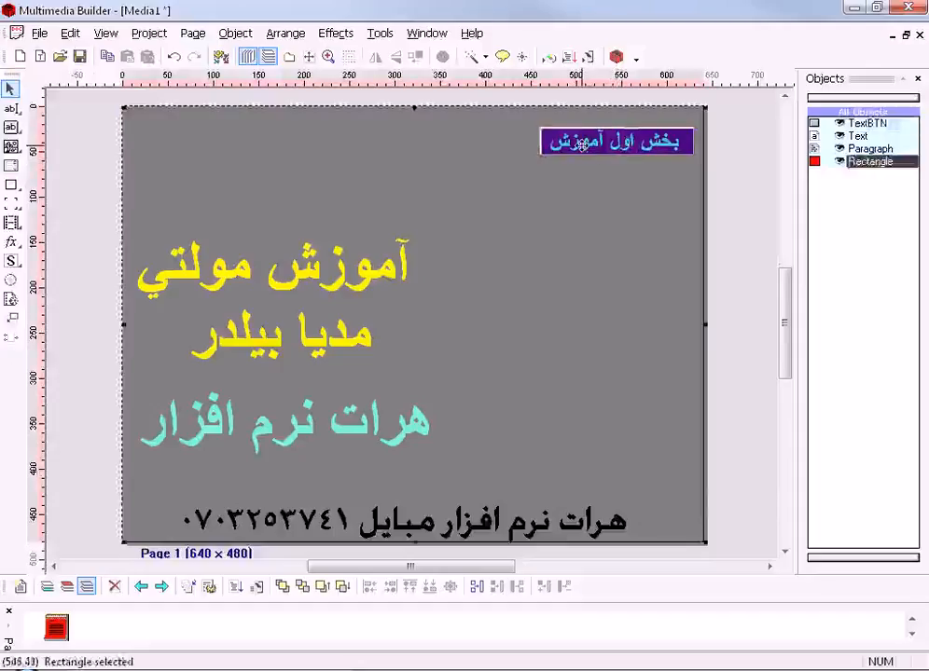
- Apply the Fire effect to the text button with the Black (The Real Fire) background, upward flames and wind intensity 20
left_click(617, 143)
left_click(336, 34)
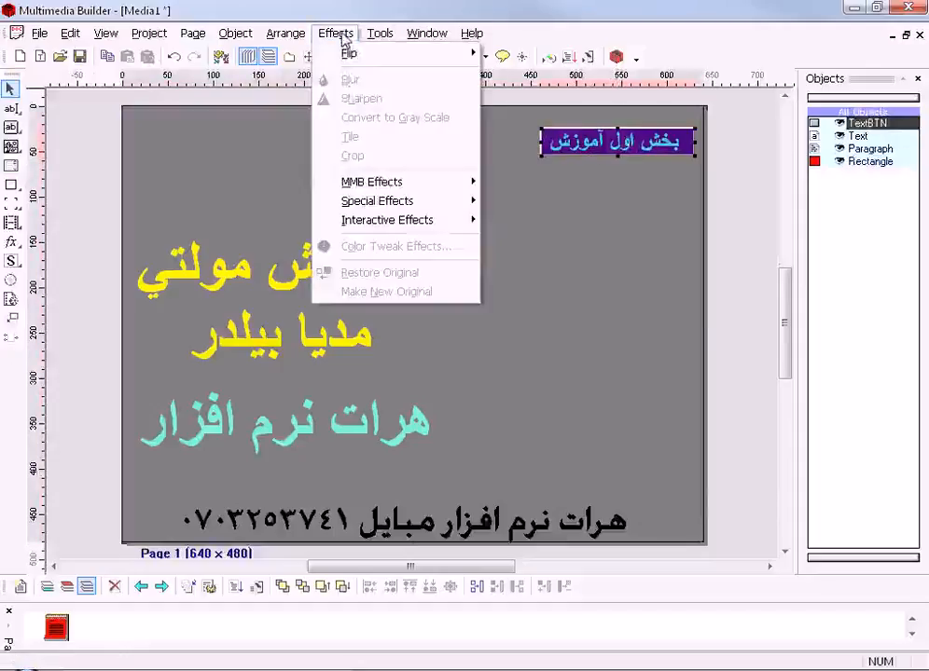
mouse_move(368, 191)
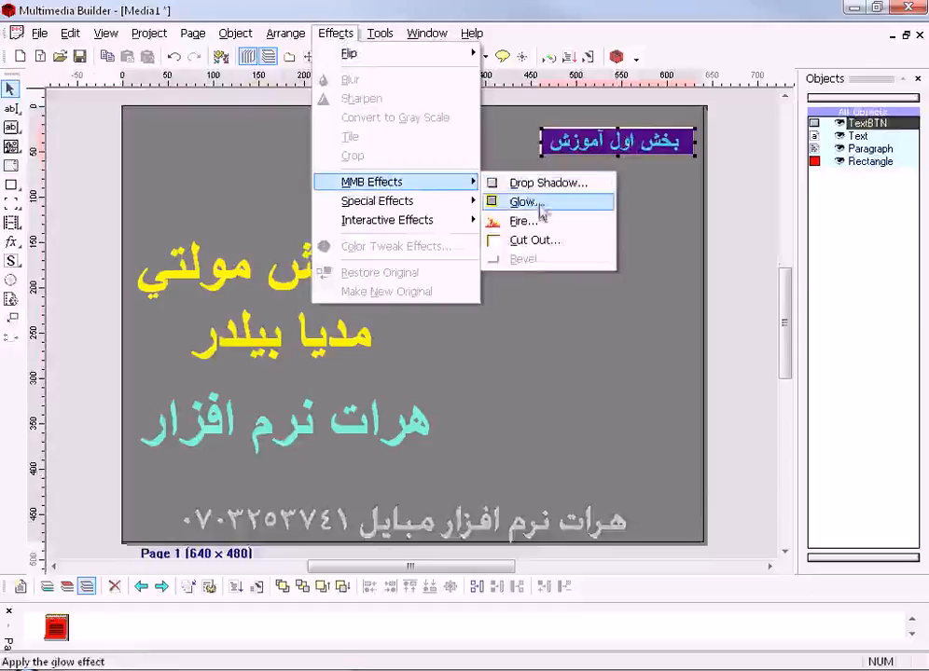
left_click(531, 221)
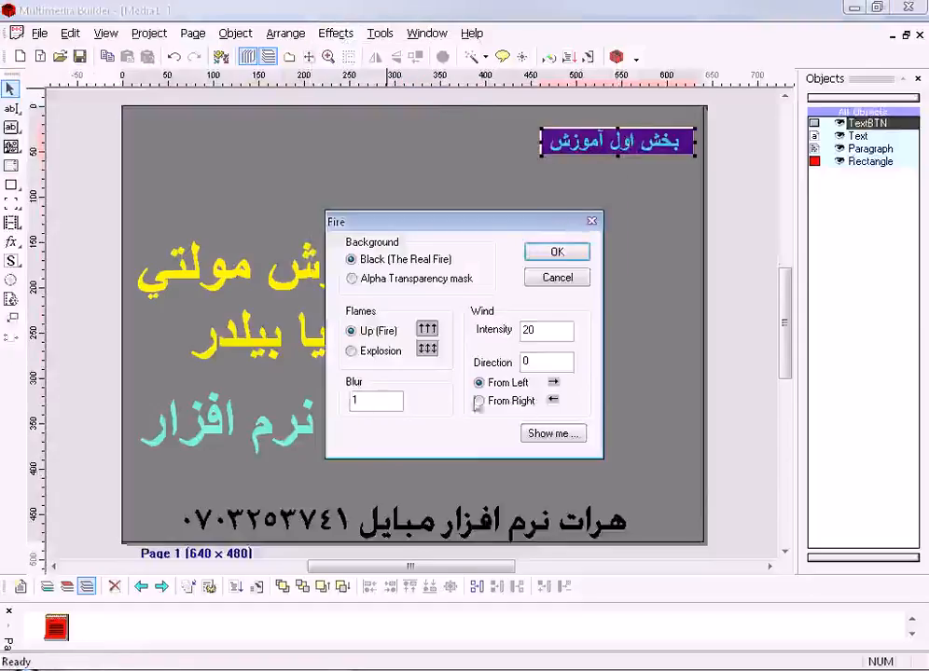
left_click(560, 254)
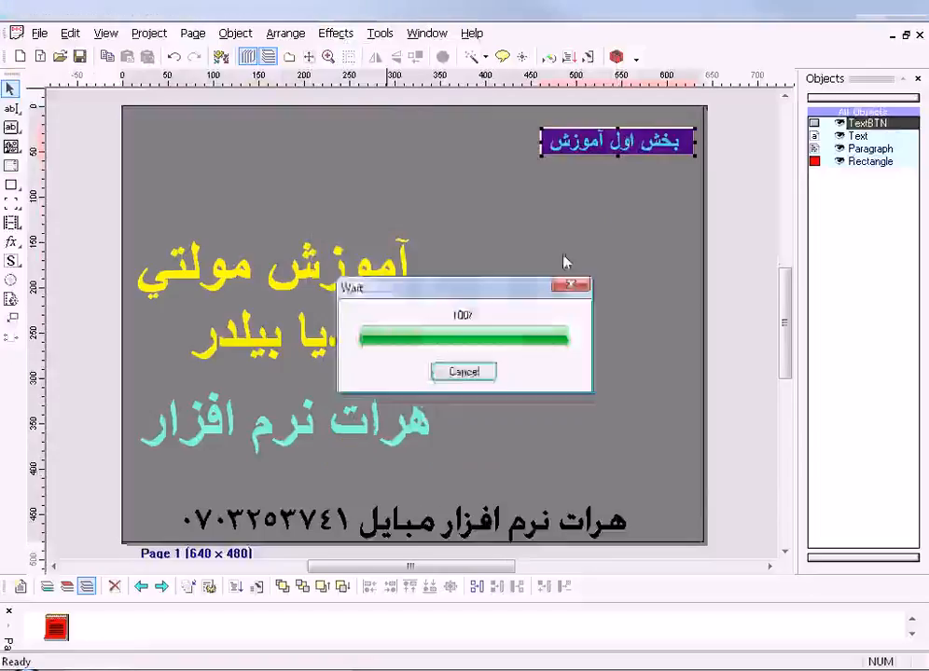
- Place the fire image near the page's upper-right corner and centre the text button on top of it
left_click_drag(631, 146, 594, 264)
left_click(639, 137)
mouse_move(640, 137)
left_mouse_down()
mouse_move(630, 130)
mouse_move(651, 124)
left_mouse_up()
left_click(585, 272)
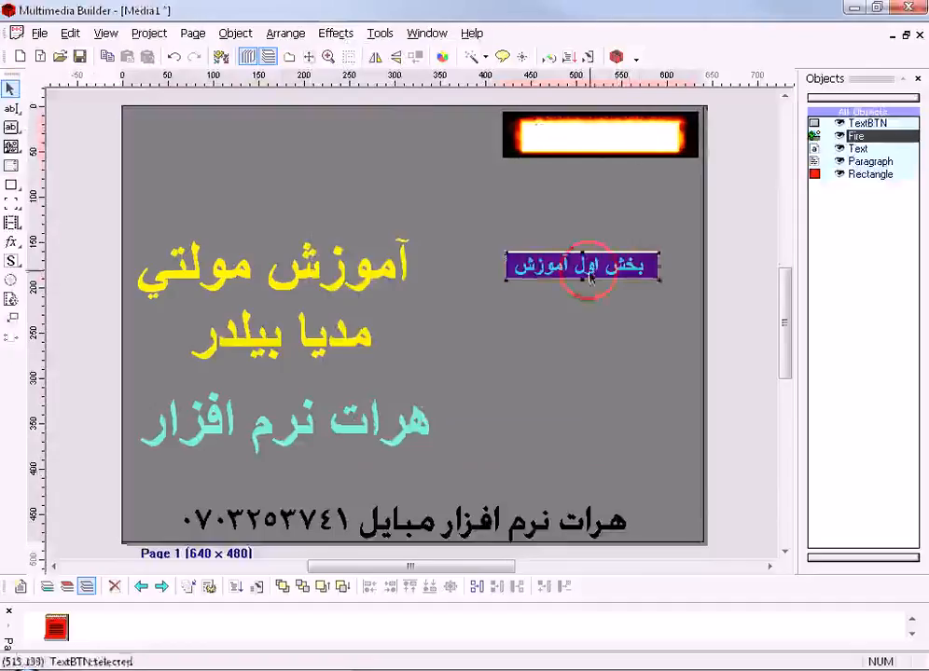
left_click_drag(606, 267, 623, 173)
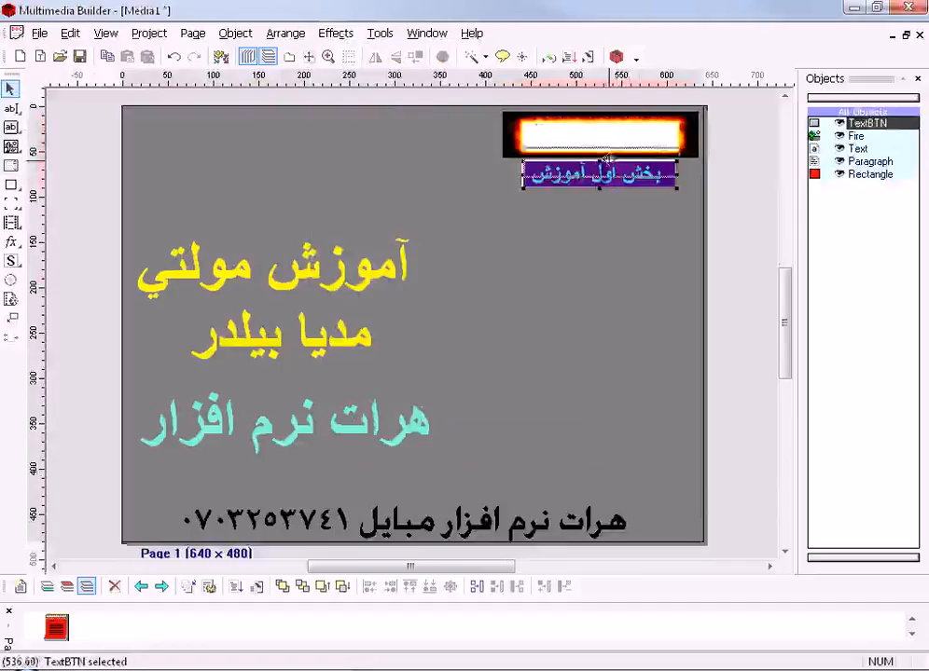
left_click_drag(608, 136, 608, 137)
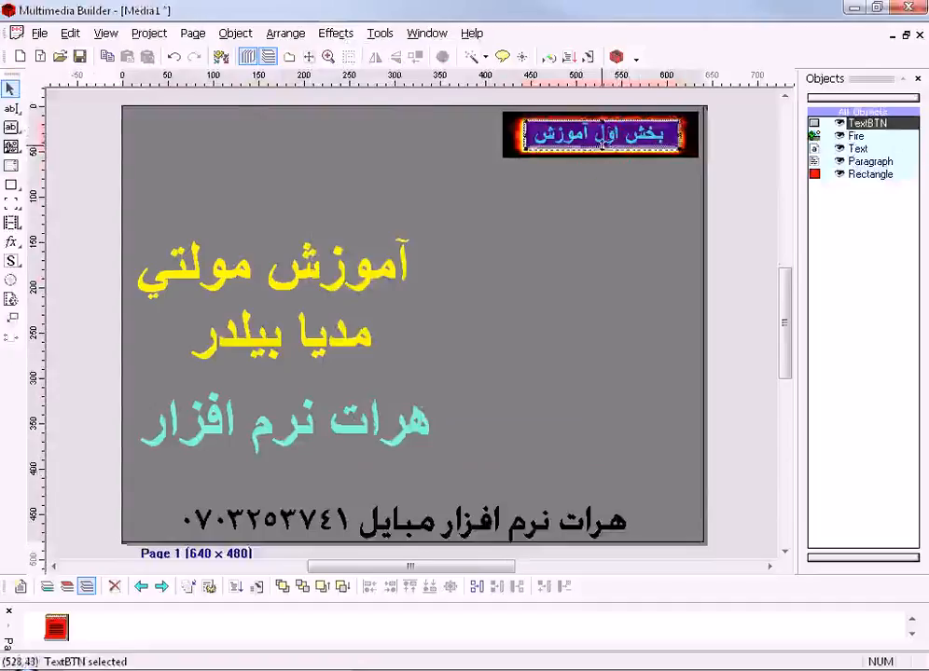
left_click_drag(598, 136, 599, 139)
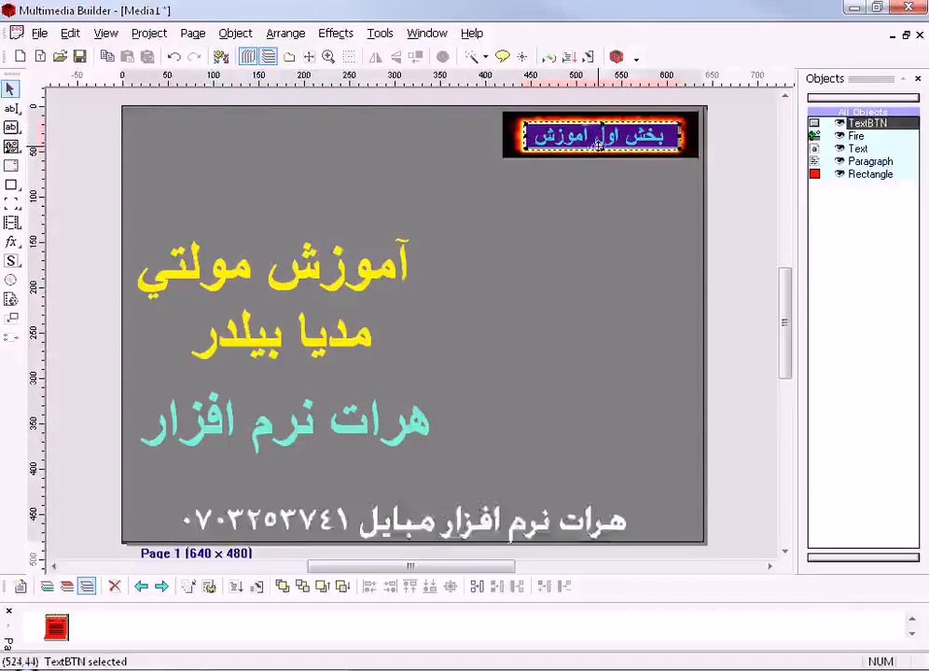
- Try moving the text button off the fire image and back onto its centre
left_click(491, 141)
left_click(513, 134)
left_click(543, 131)
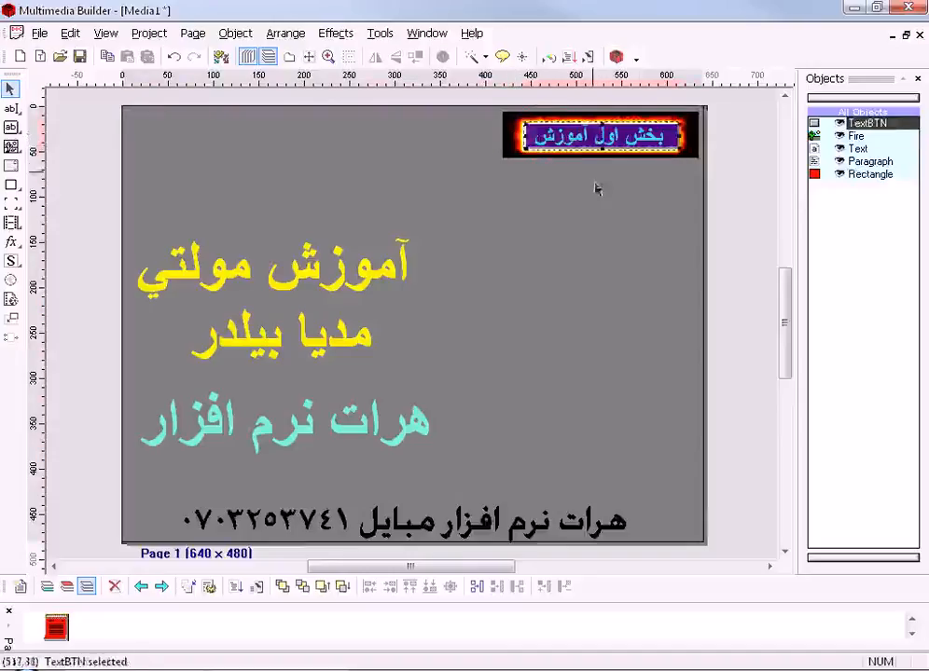
left_click_drag(627, 141, 638, 227)
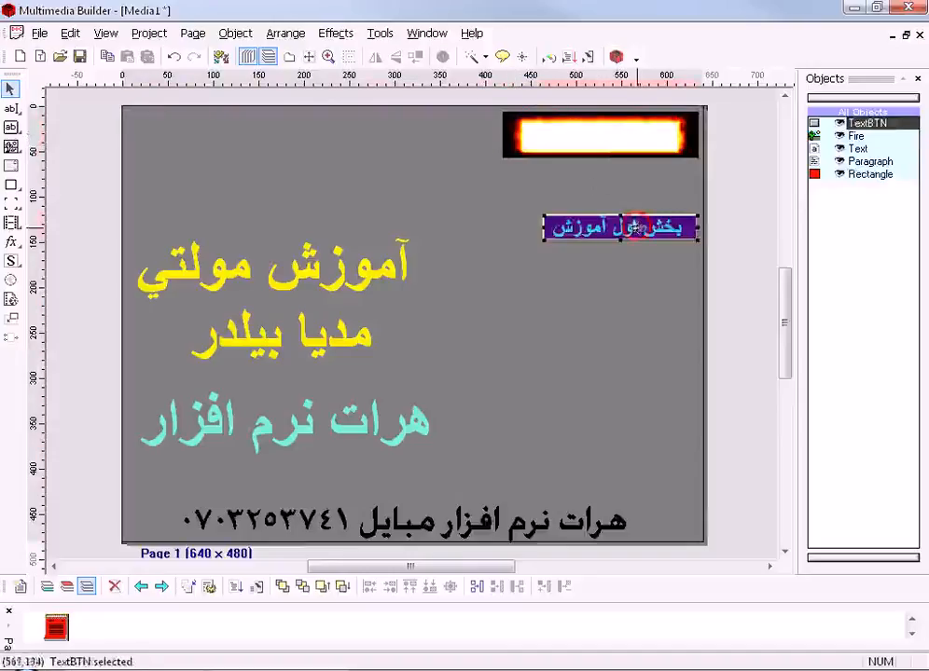
left_click_drag(617, 136, 617, 136)
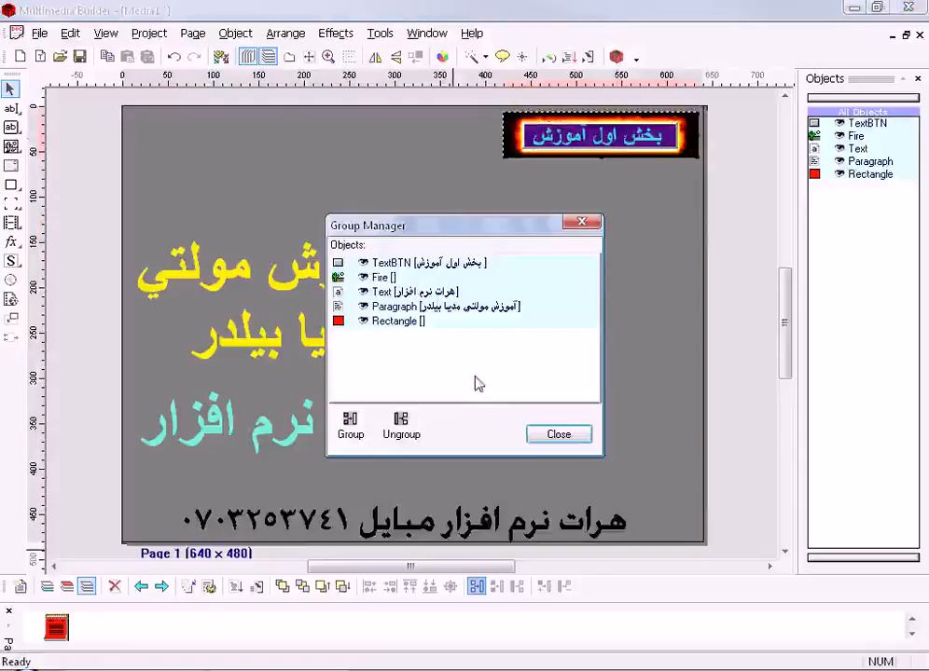
- Group the TextBTN and Fire objects and move the group tightly into the page's upper-right corner
left_click(406, 266)
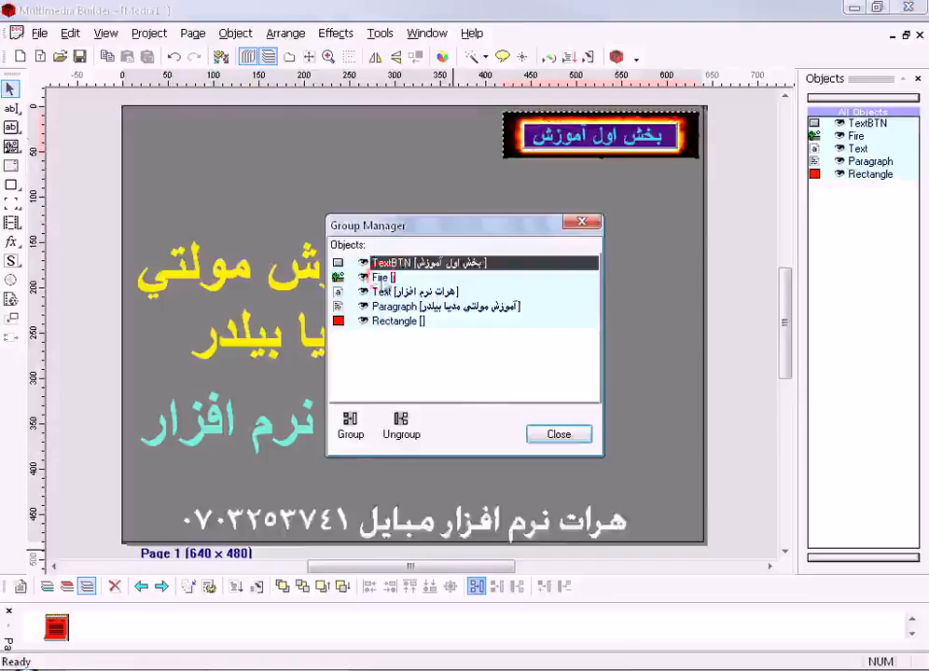
left_click(380, 277, "ctrl")
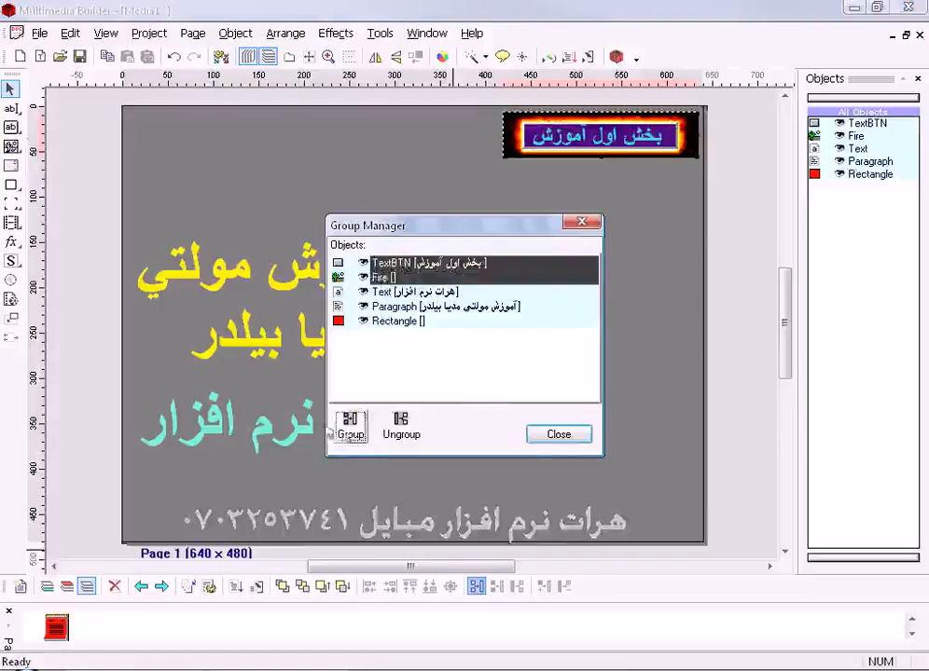
left_click(349, 427)
left_click(557, 435)
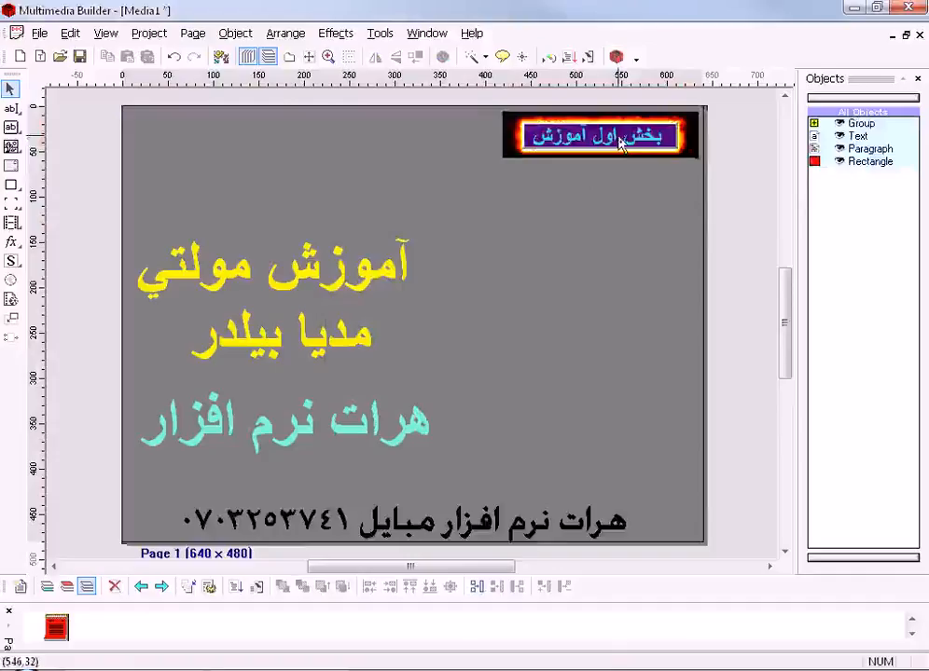
mouse_move(620, 142)
left_mouse_down()
mouse_move(628, 188)
mouse_move(619, 133)
left_mouse_up()
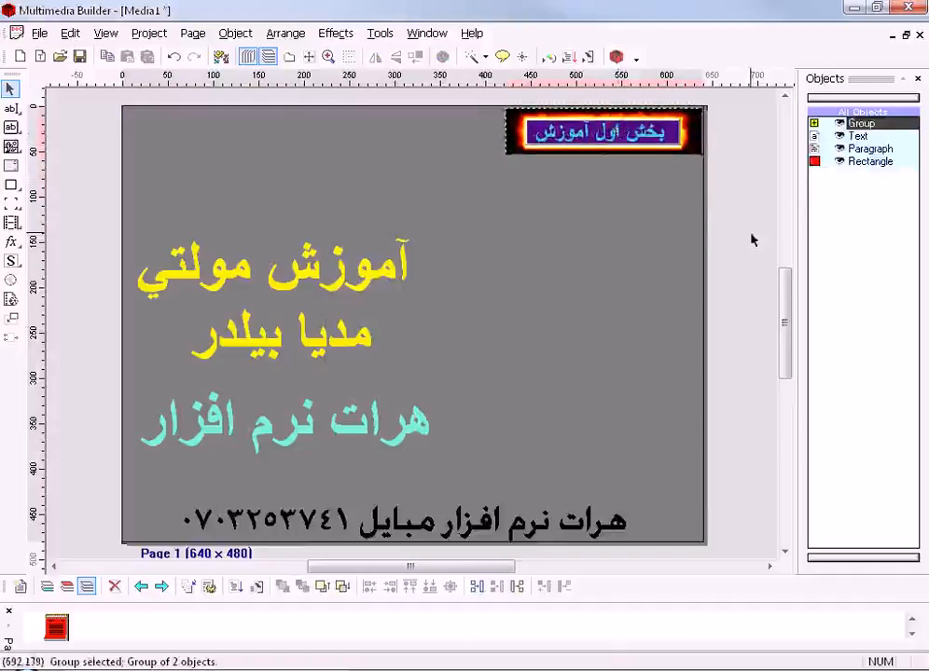
- Ungroup the button and fire image, then move the button below the fire and back onto it
left_click(814, 125)
key("ctrl+u")
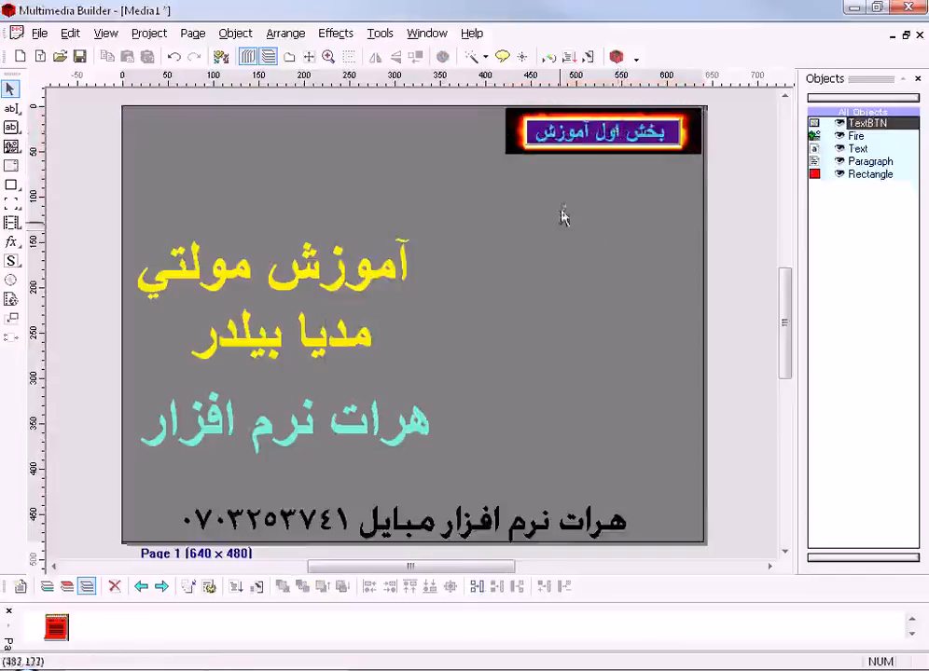
left_click_drag(597, 145, 601, 187)
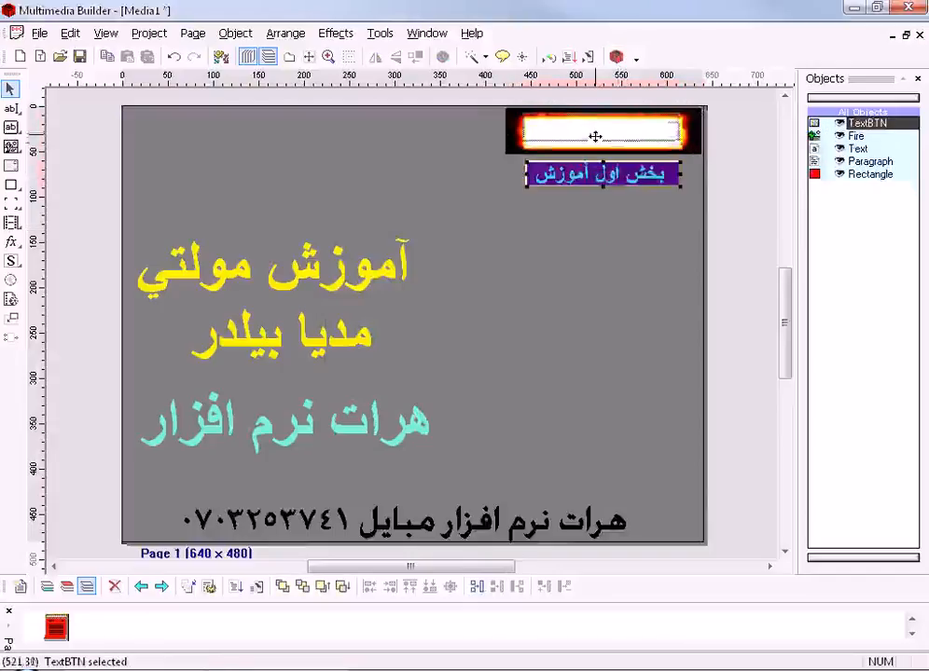
key("ctrl+z")
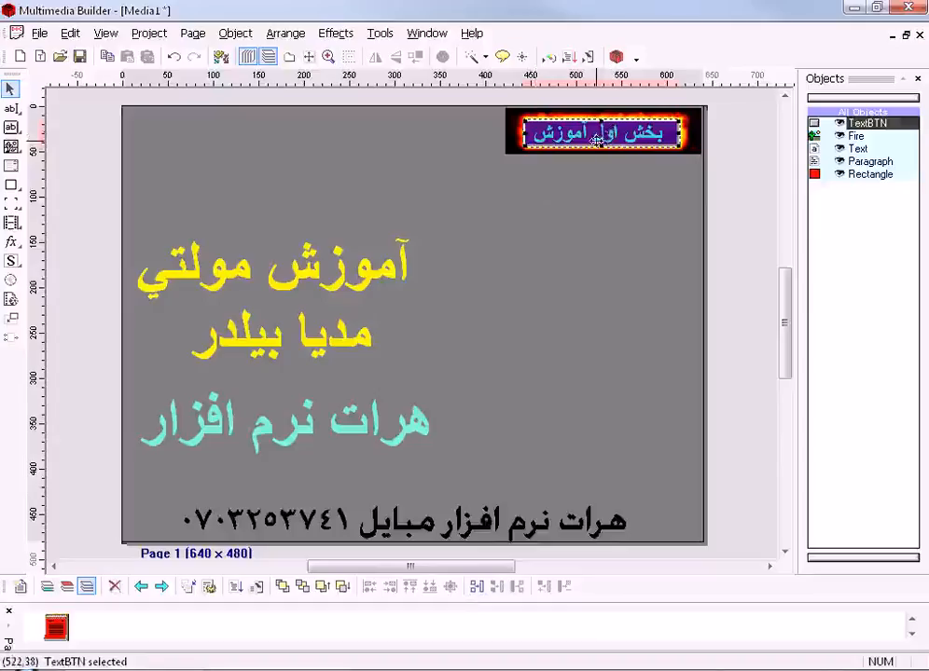
- Minimize Multimedia Builder and open Local Disk (E:) from My Computer on the desktop
left_click(856, 13)
double_click(33, 26)
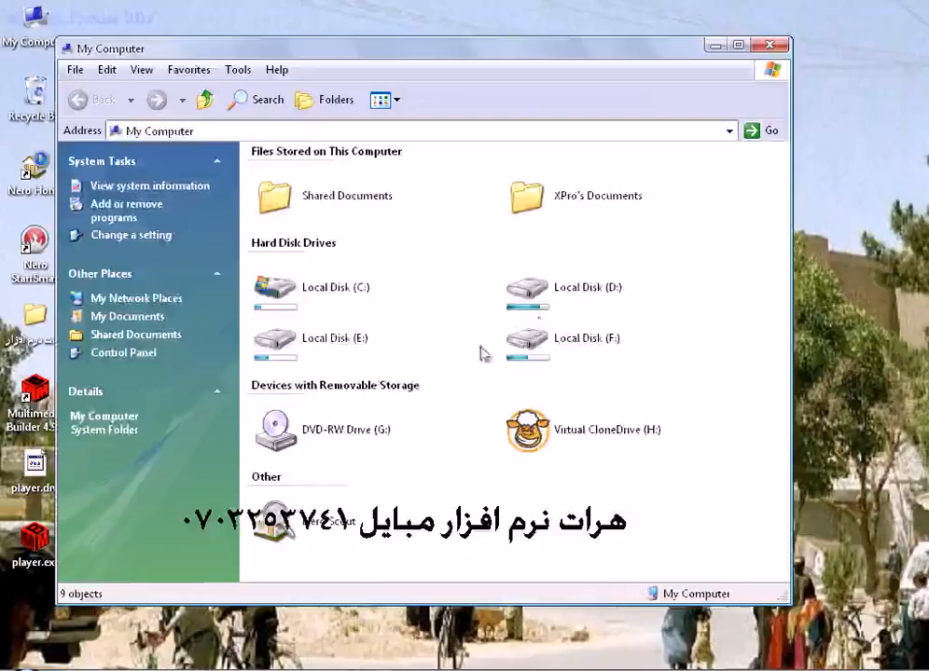
double_click(328, 340)
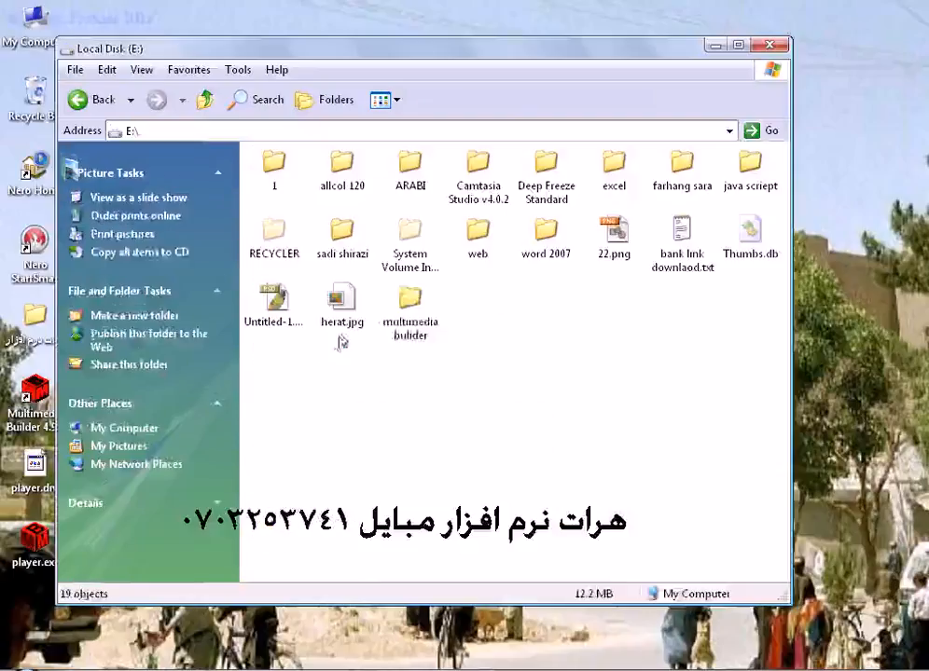
left_click(410, 308)
- Create a new folder named New on Local Disk (E:)
right_click(516, 338)
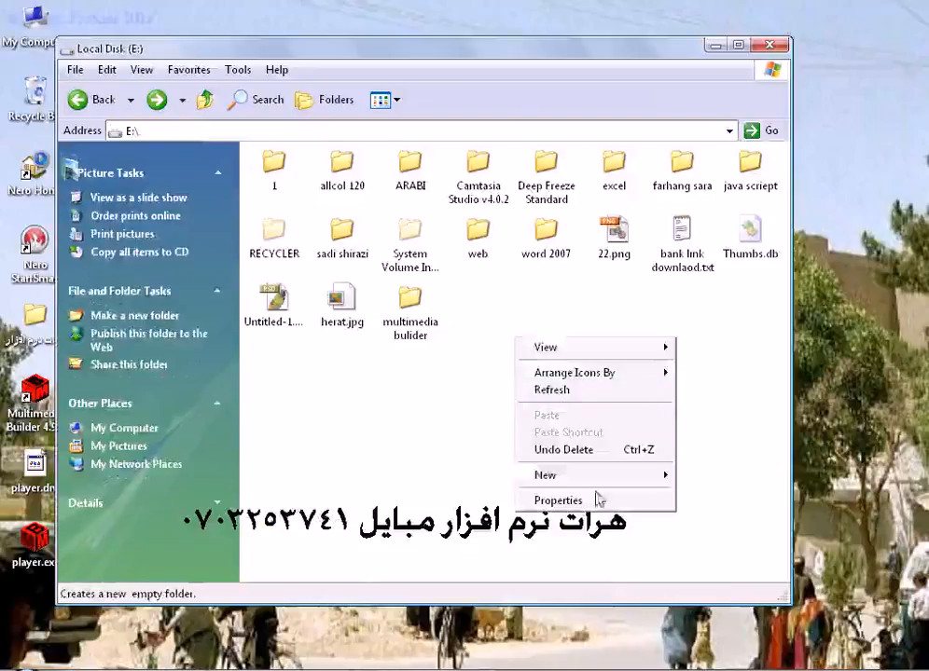
mouse_move(591, 487)
left_click(469, 477)
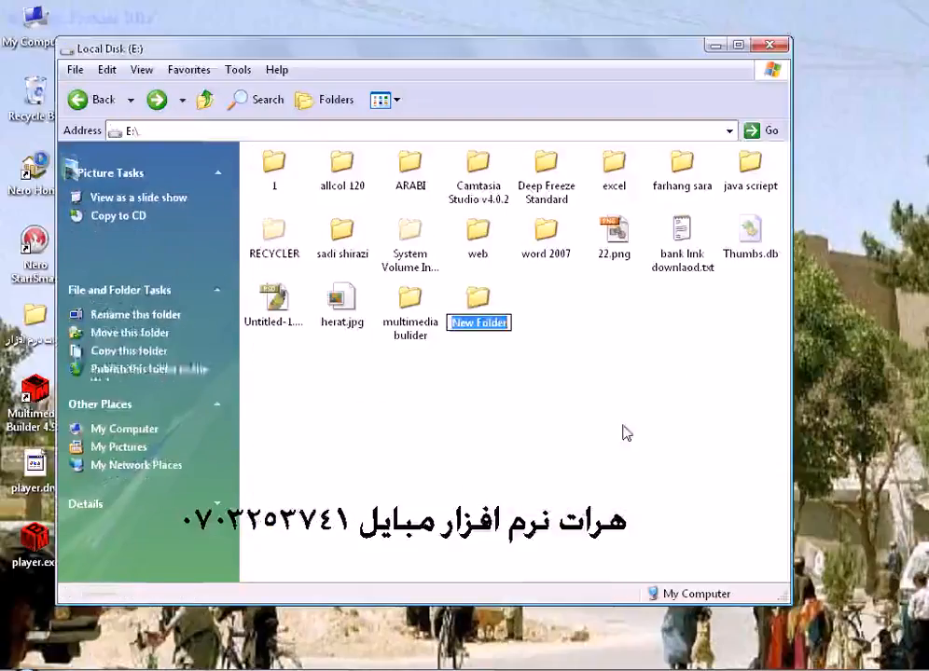
double_click(485, 322)
key("BackSpace")
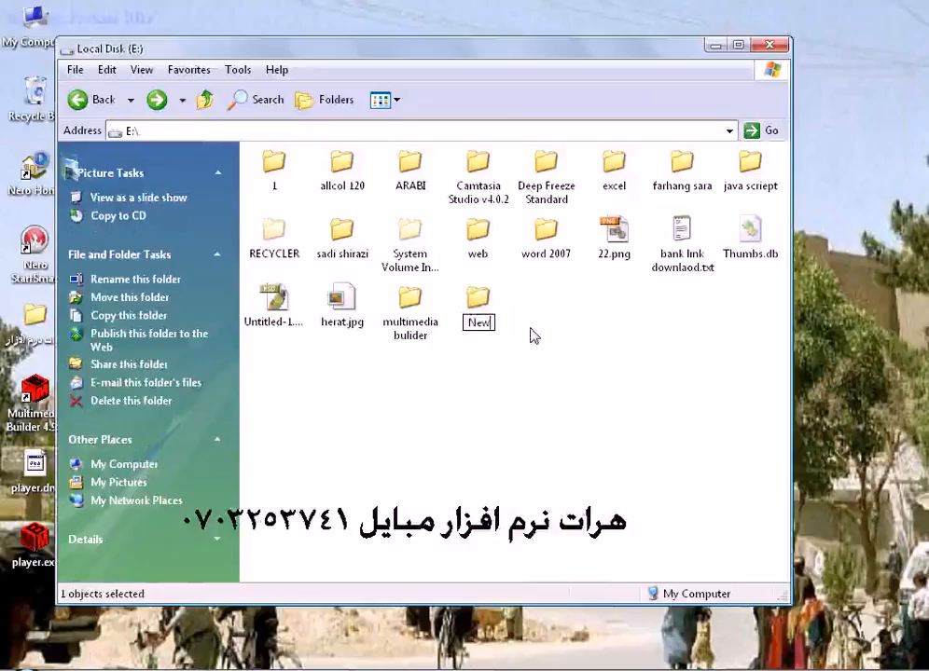
key("Return")
left_click(485, 363)
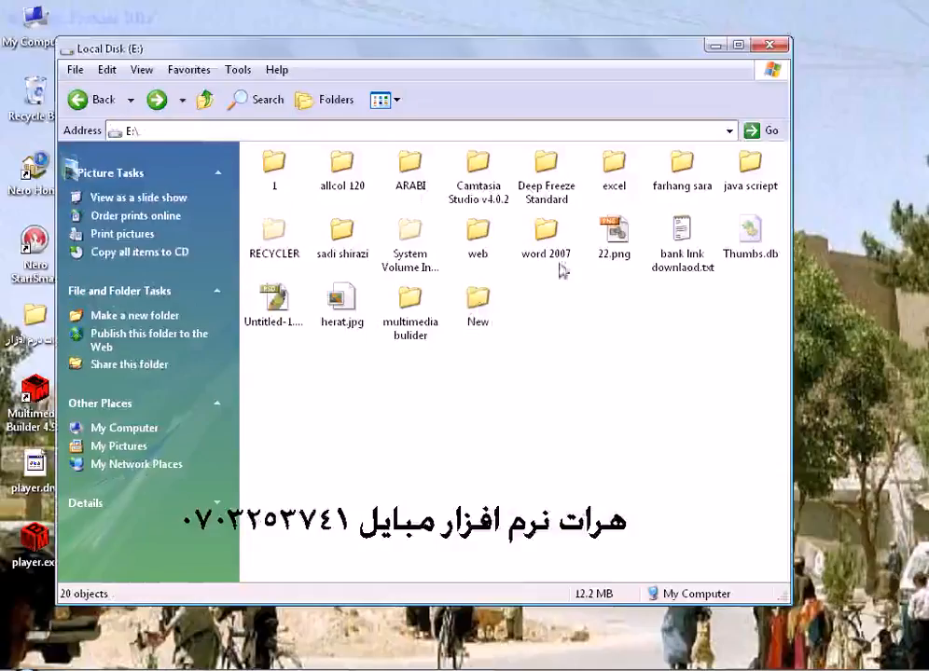
- Look inside the New folder and return to Local Disk (E:)
double_click(478, 300)
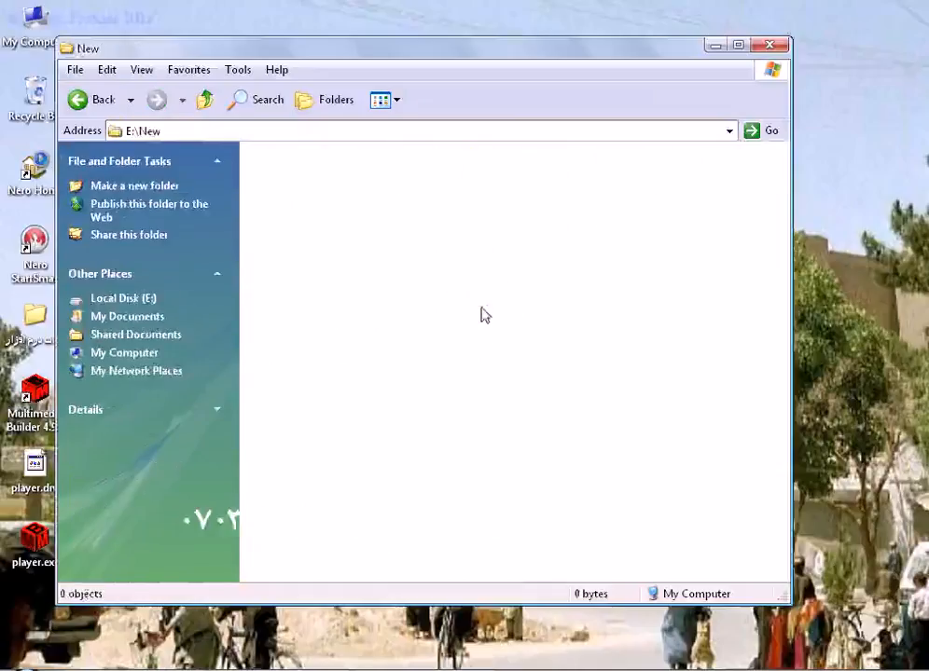
left_click(98, 100)
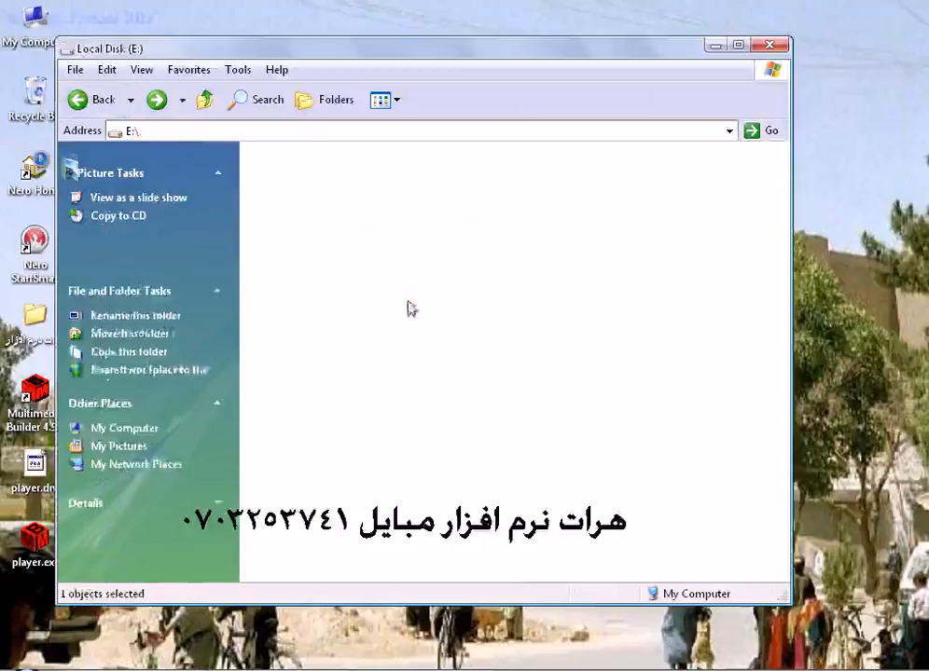
- Move herat.jpg into the New folder on Local Disk (E:) and add a copy of l2.pdf from Local Disk (F:) to it
left_click(341, 312)
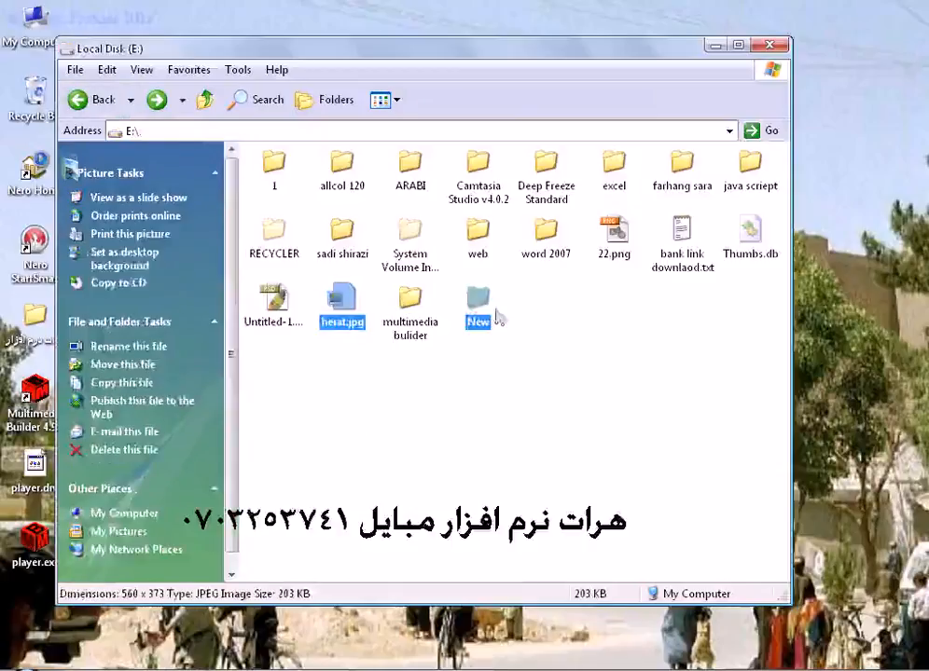
left_click_drag(490, 317, 489, 315)
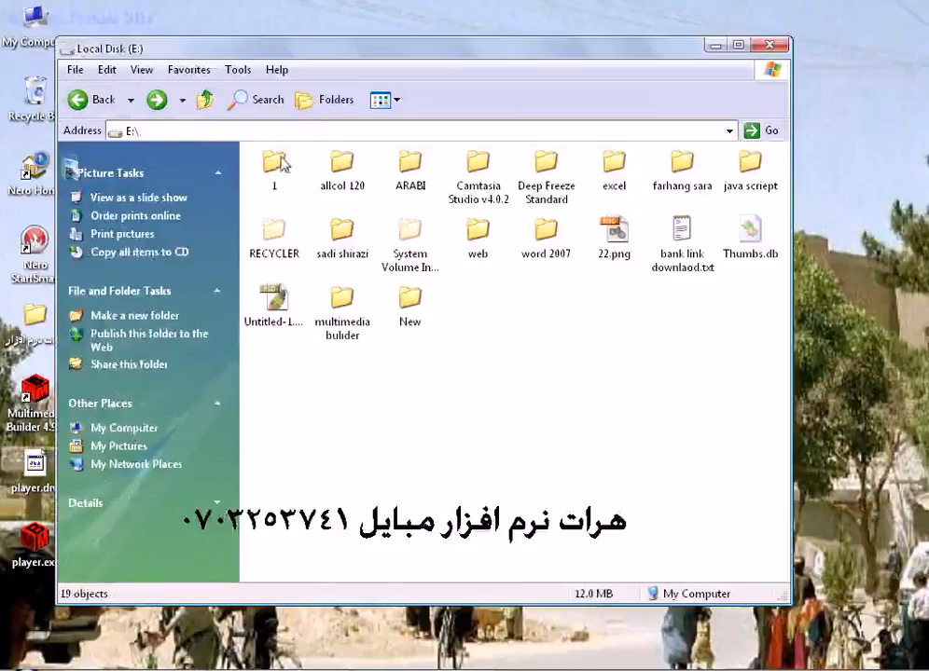
left_click(110, 100)
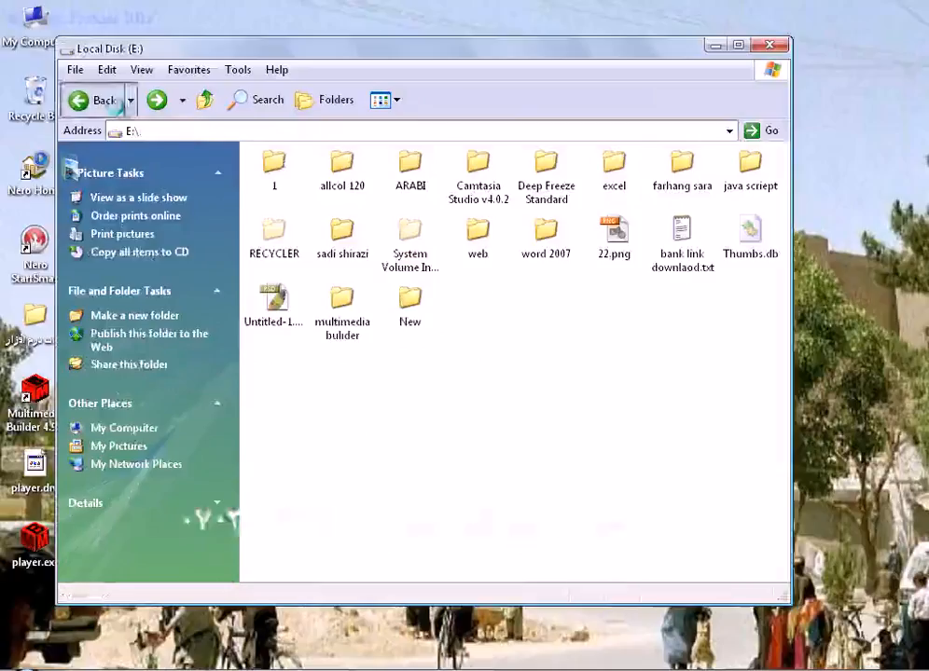
double_click(558, 347)
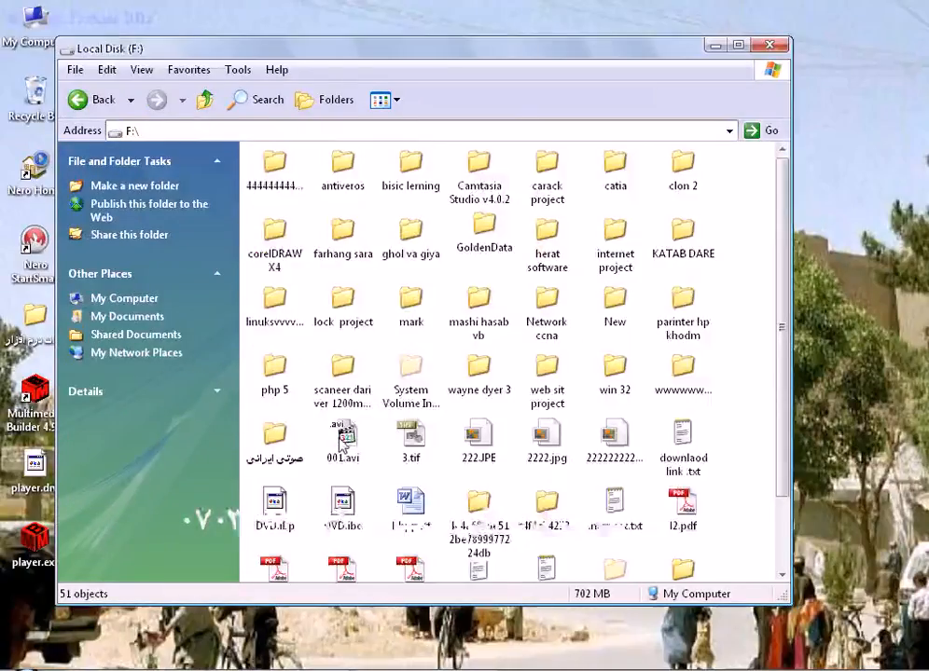
scroll(667, 392, "down", 2)
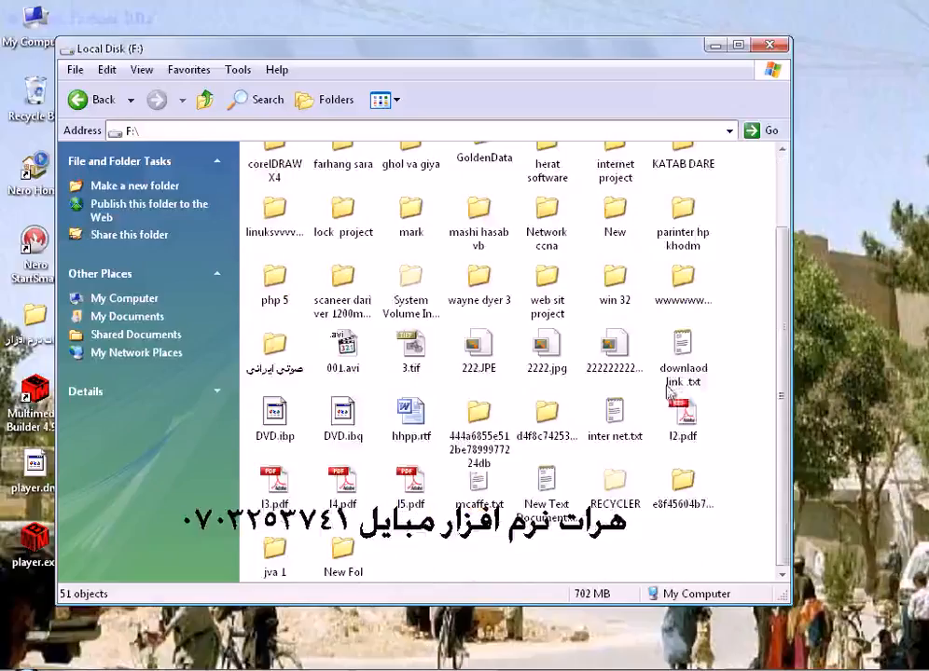
right_click(691, 429)
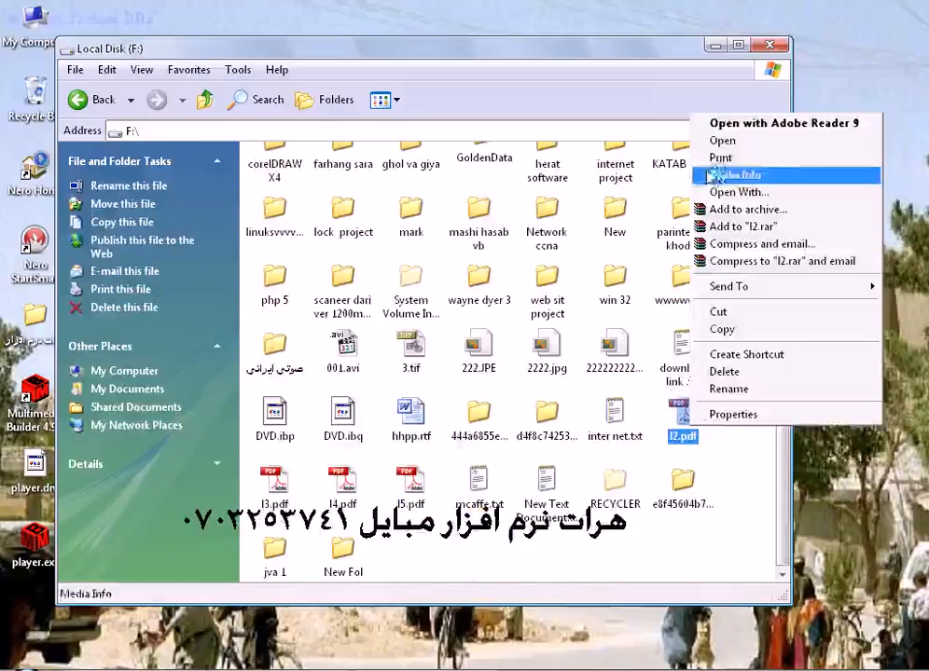
left_click(724, 329)
left_click(79, 99)
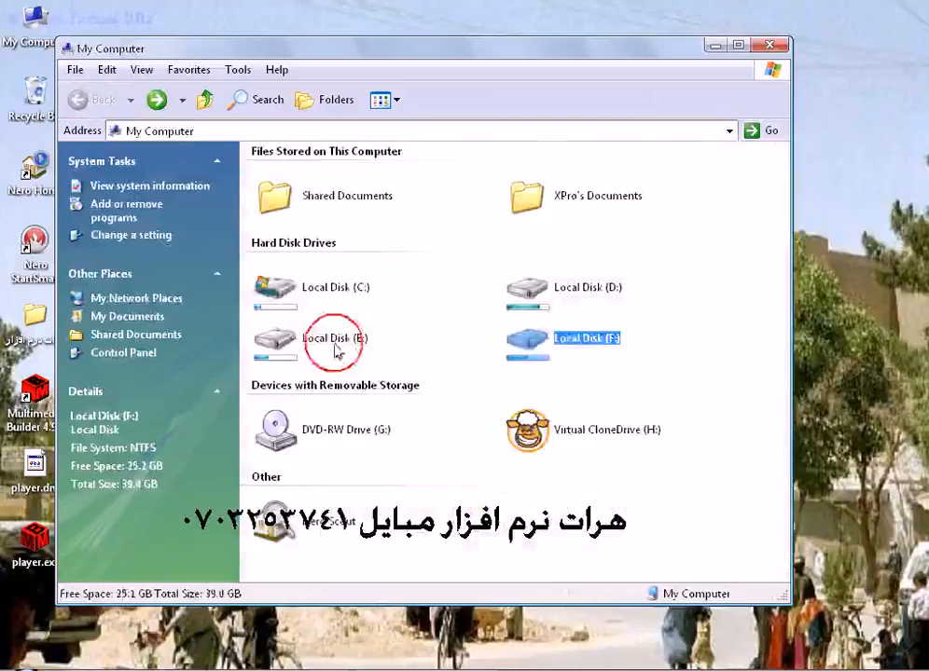
double_click(335, 340)
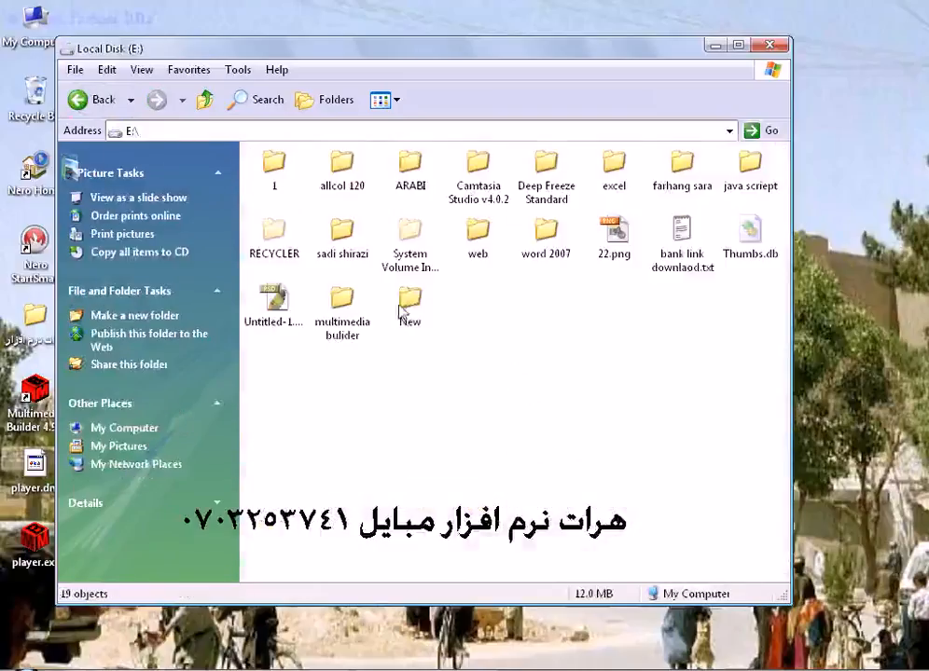
left_click(398, 305)
right_click(398, 305)
left_click(473, 548)
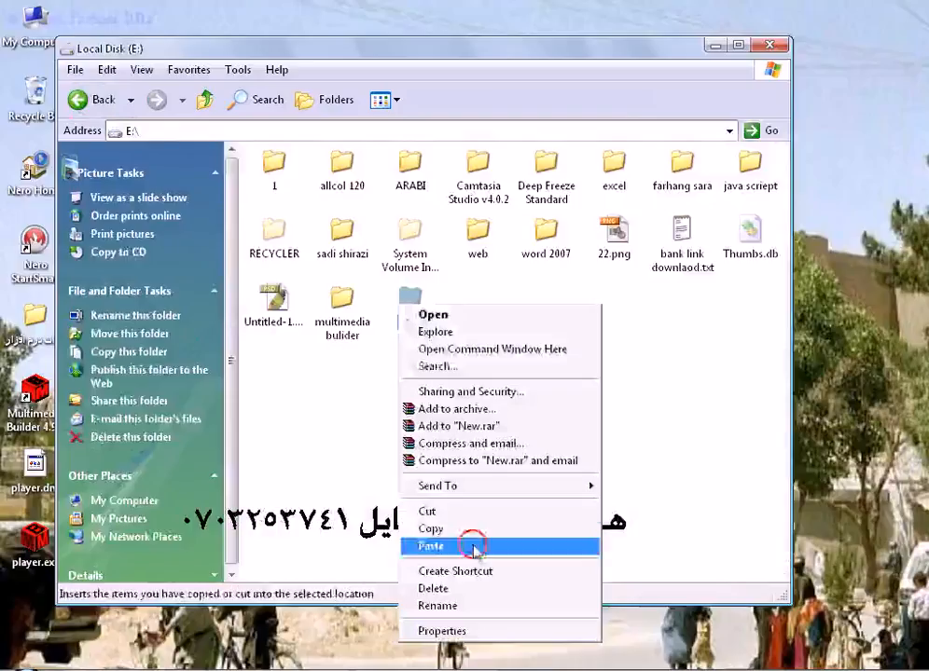
- Copy the video file named 1 from the multimedia bulider folder into the New folder on Local Disk (E:)
double_click(341, 312)
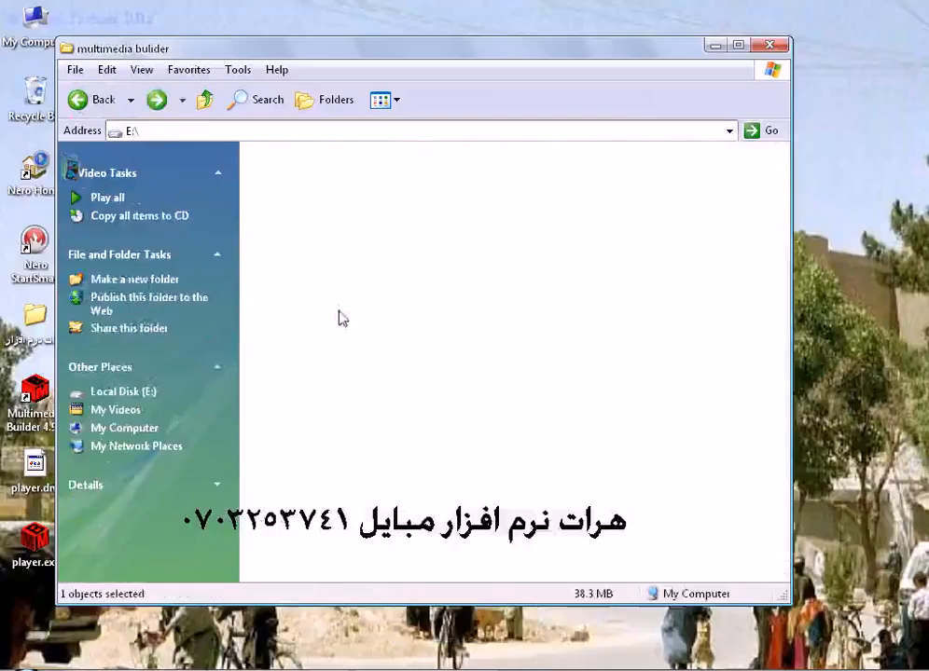
left_click(403, 182)
right_click(406, 180)
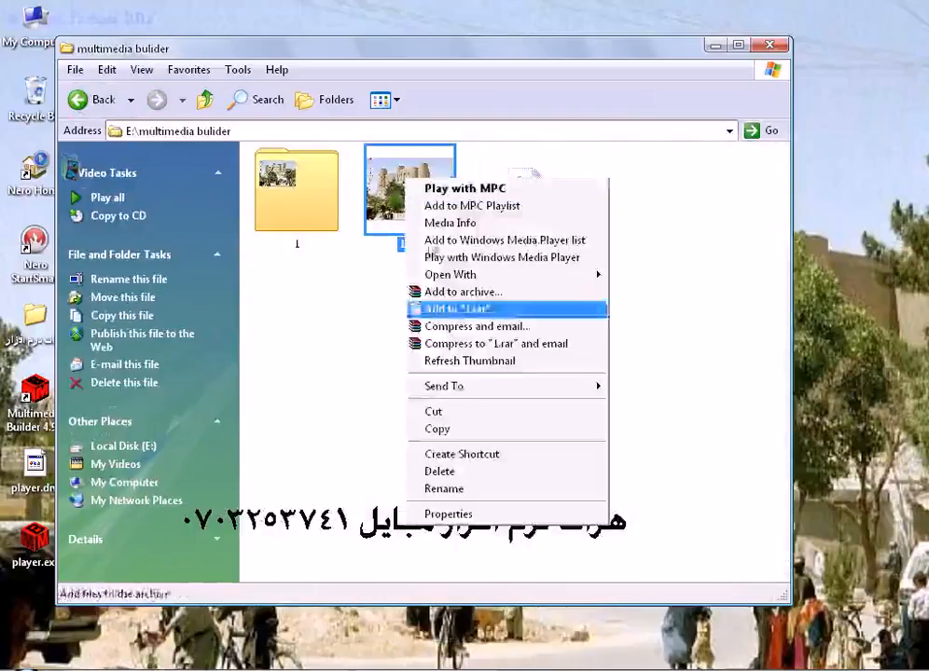
left_click(452, 430)
left_click(97, 101)
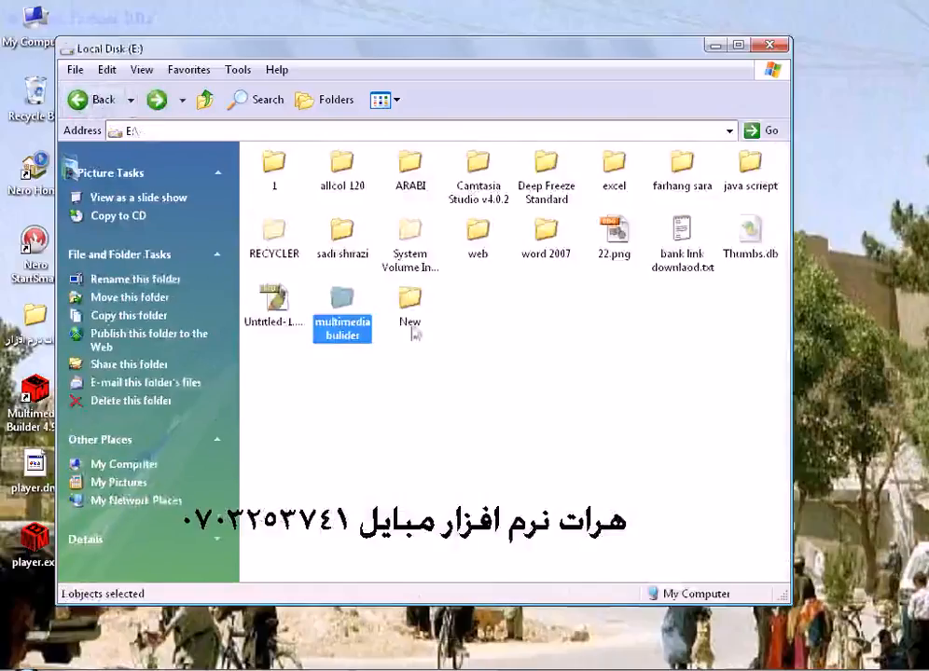
double_click(410, 303)
right_click(348, 239)
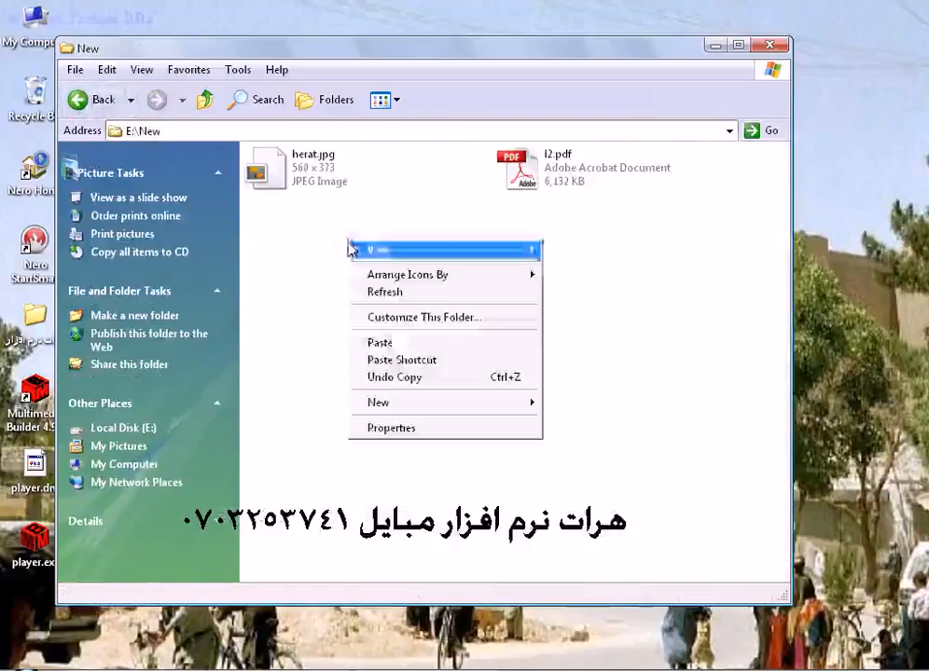
left_click(405, 344)
- Copy directx_aug2009_redist.exe from Local Disk (D:) into the New folder on Local Disk (E:)
left_click(97, 100)
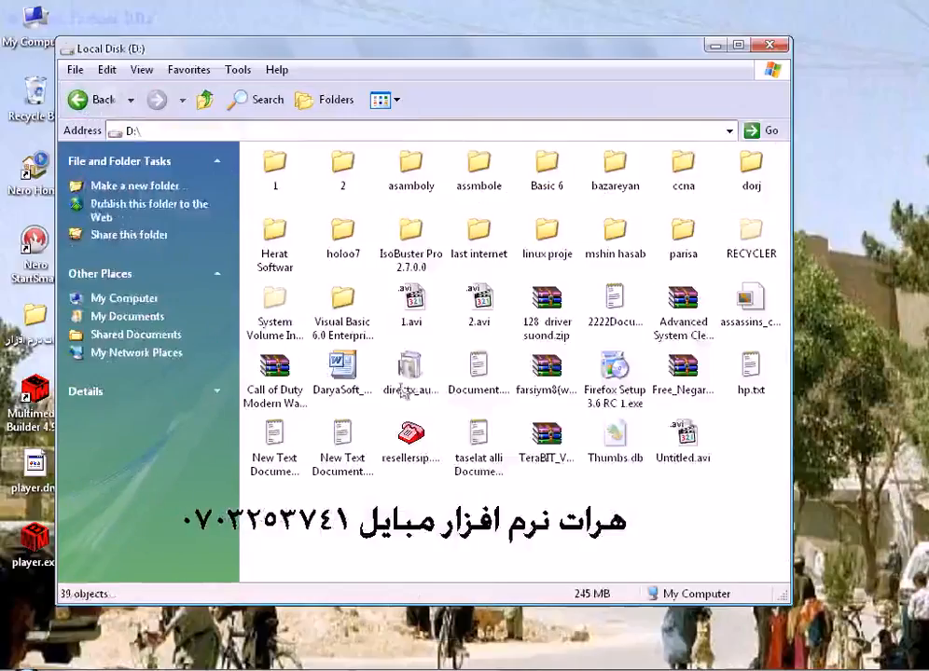
left_click(418, 389)
right_click(419, 390)
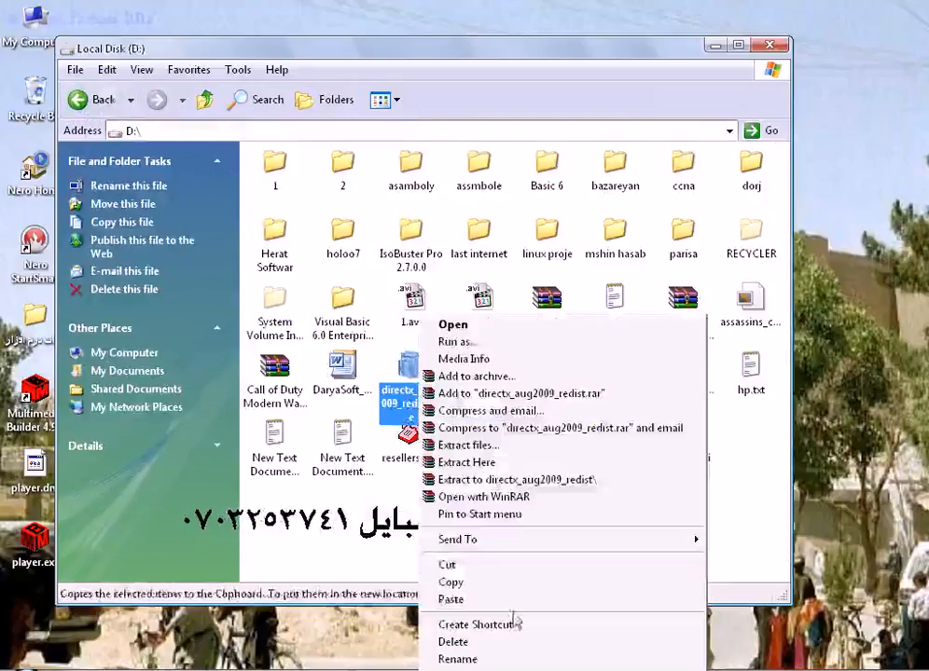
left_click(489, 584)
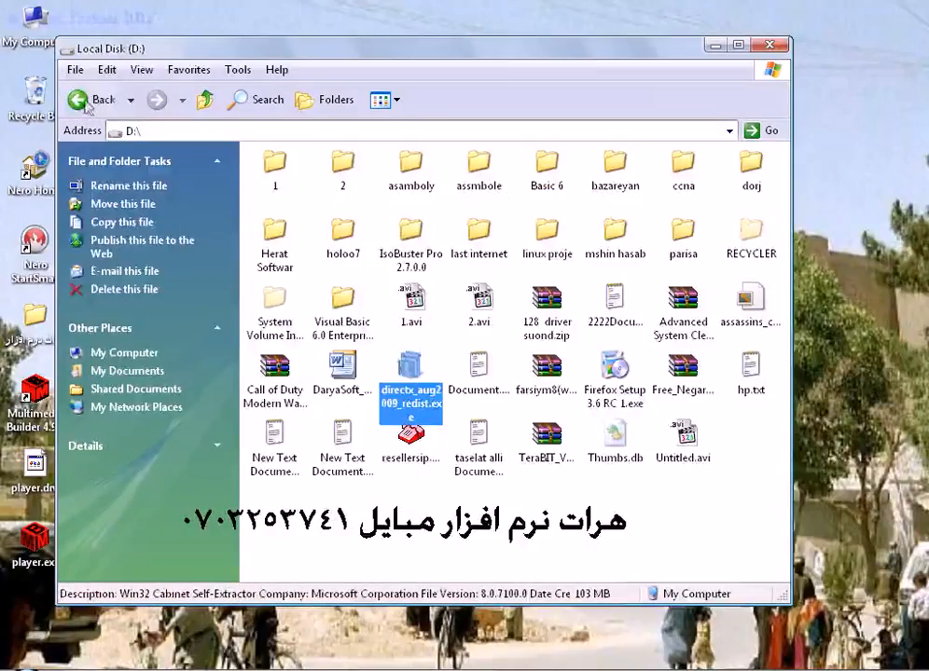
left_click(95, 93)
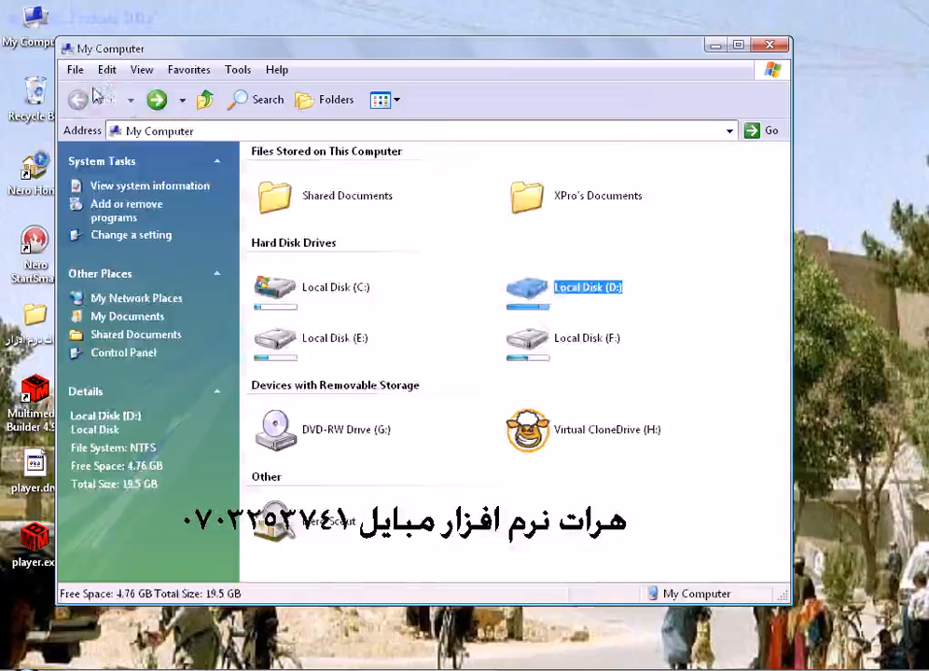
double_click(317, 341)
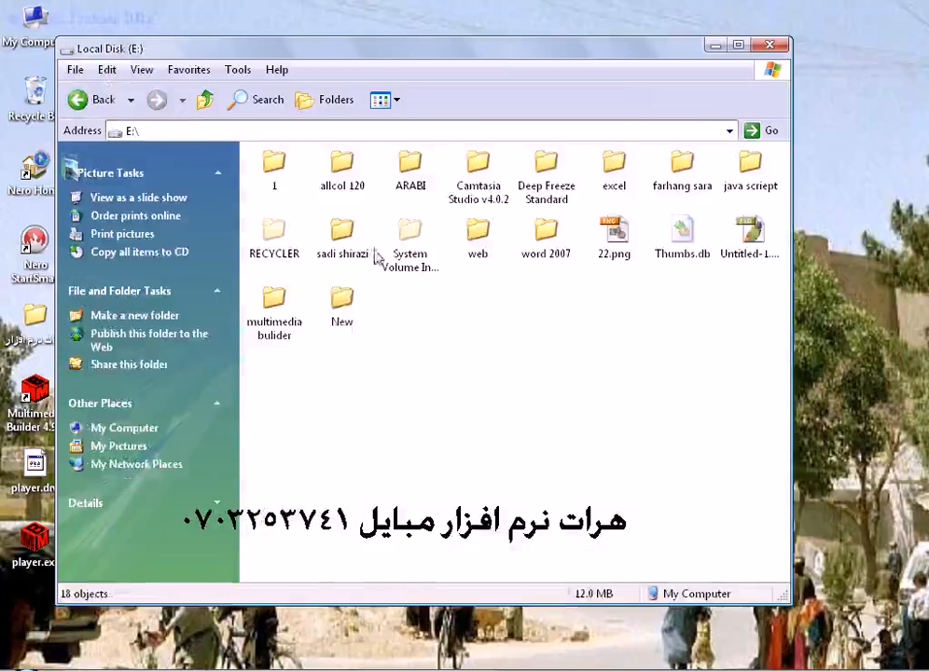
right_click(339, 310)
left_click(406, 555)
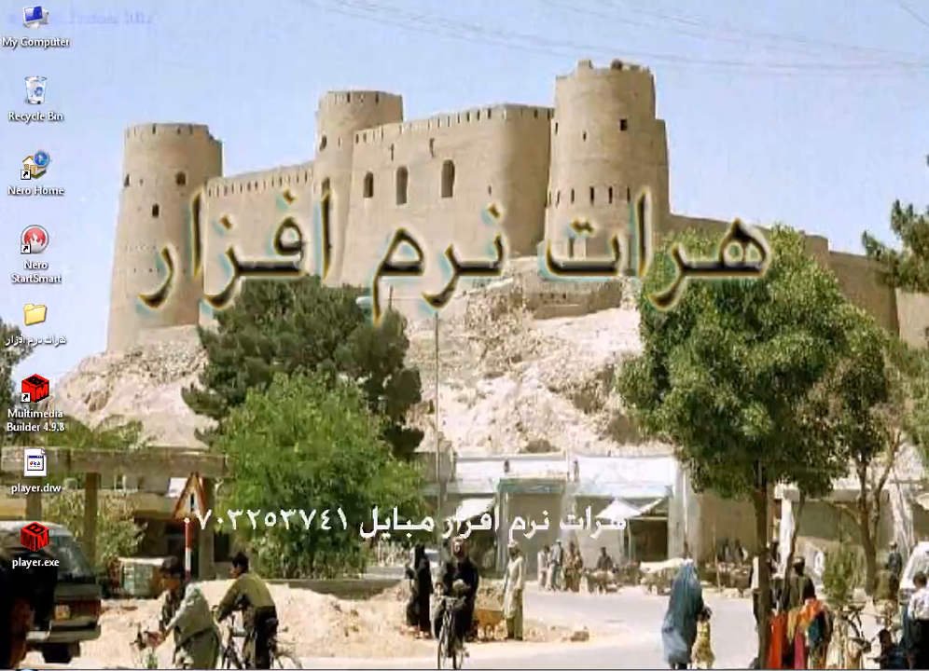
- Switch back to Multimedia Builder and duplicate the "بخش اول آموزش" text button, placing the copy just below the fire image
left_click(317, 669)
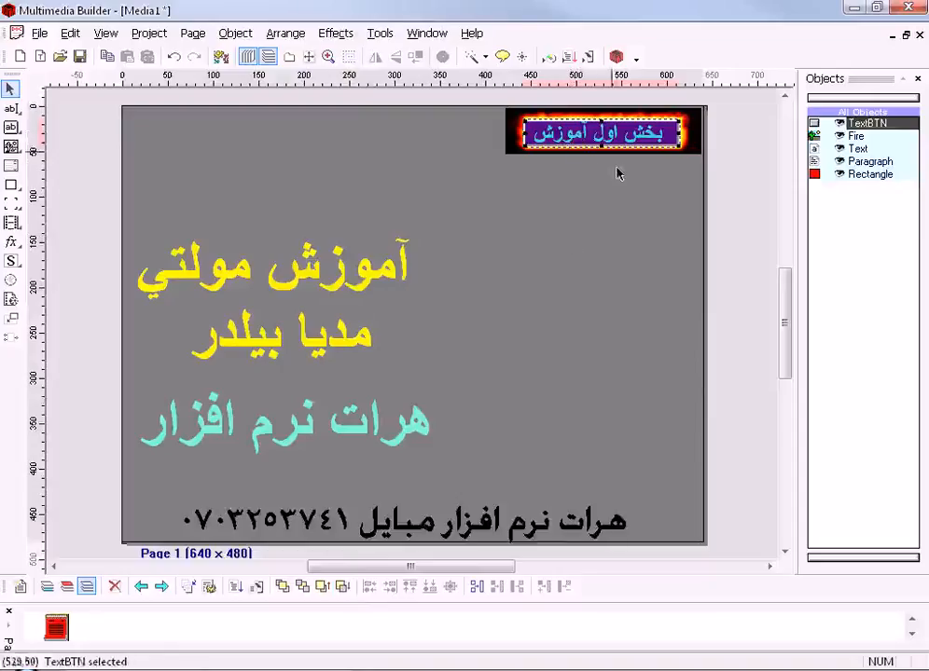
right_click(598, 136)
left_click(615, 149)
right_click(615, 156)
left_click(637, 181)
left_click_drag(600, 133, 609, 189)
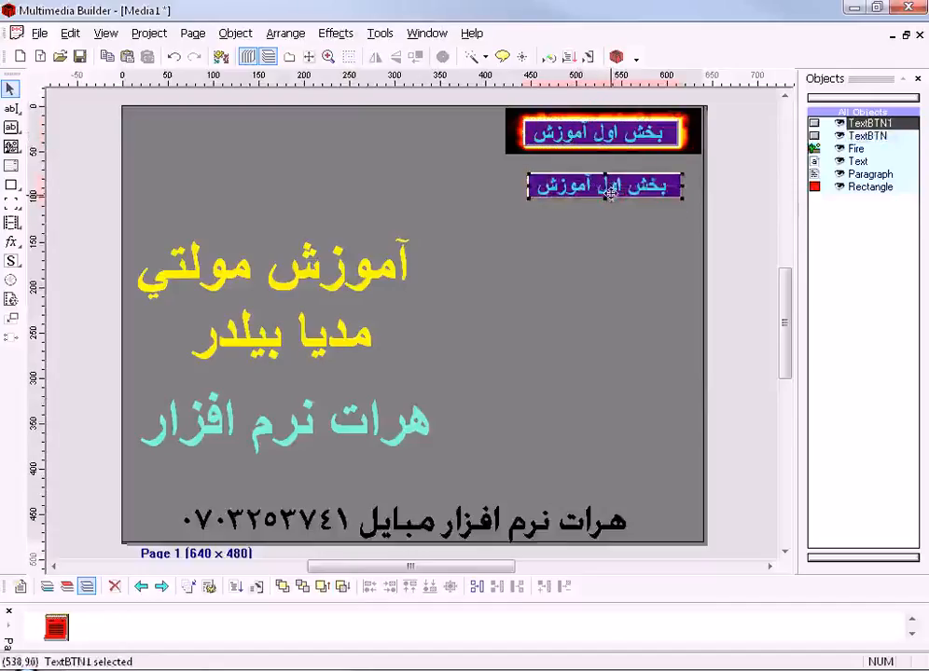
- Add a second copy of the text button below the first copy and even out their vertical spacing
right_click(614, 190)
left_click(624, 195)
right_click(621, 187)
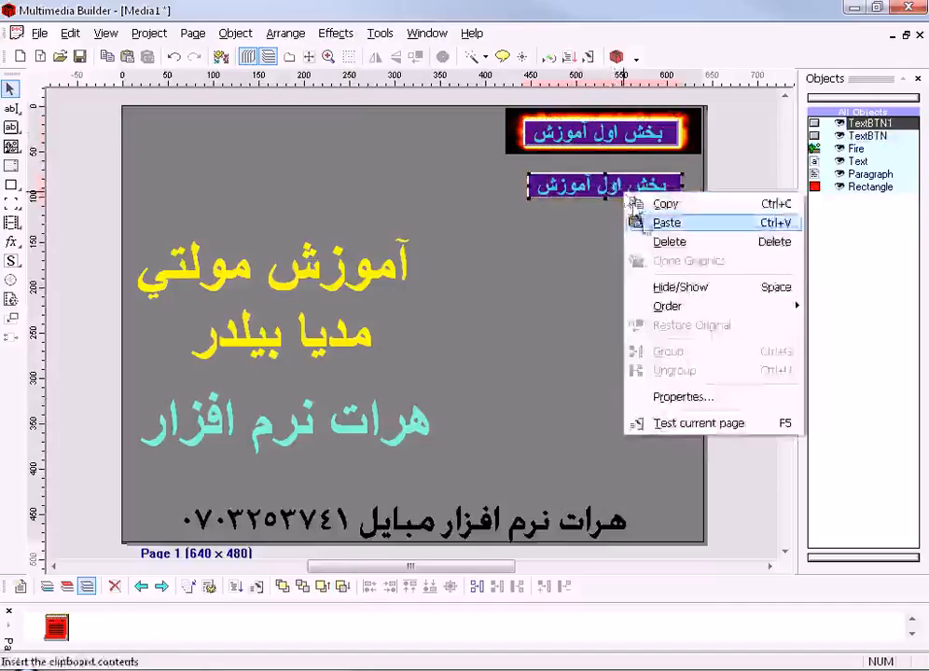
left_click(648, 222)
mouse_move(612, 186)
left_mouse_down()
mouse_move(612, 225)
mouse_move(616, 182)
left_mouse_up()
left_click(615, 185)
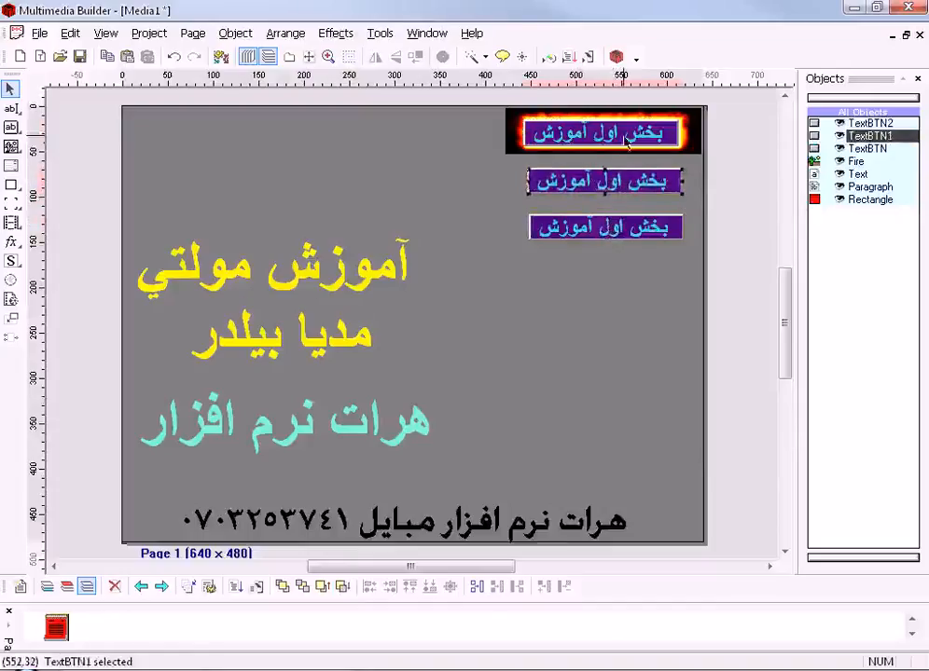
- Add a third copy of the text button beneath the other two copies, keeping the original on the fire image
left_click_drag(622, 123, 622, 277)
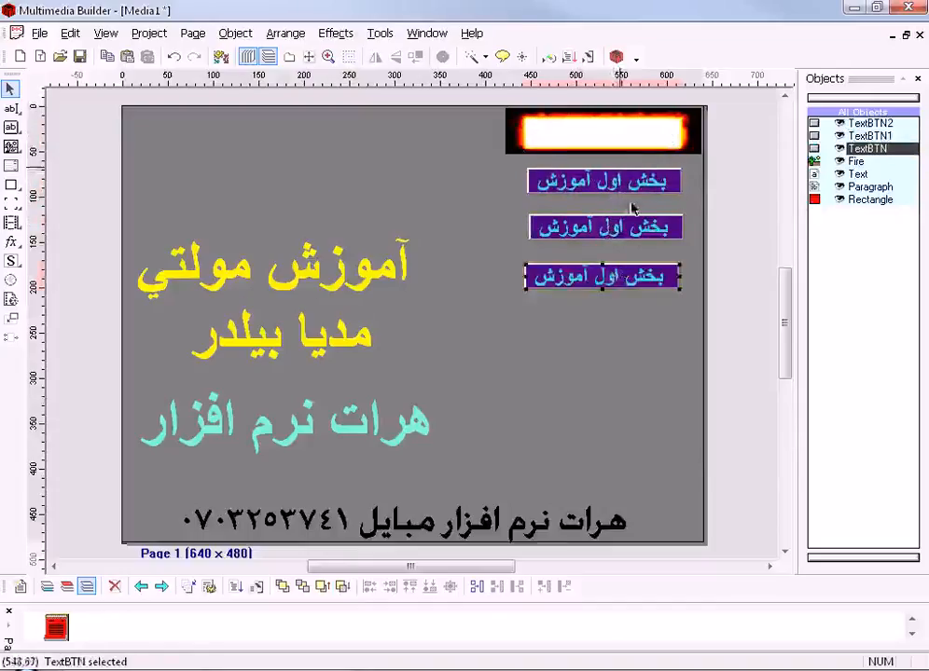
key("ctrl+z")
right_click(615, 234)
left_click(625, 241)
right_click(623, 239)
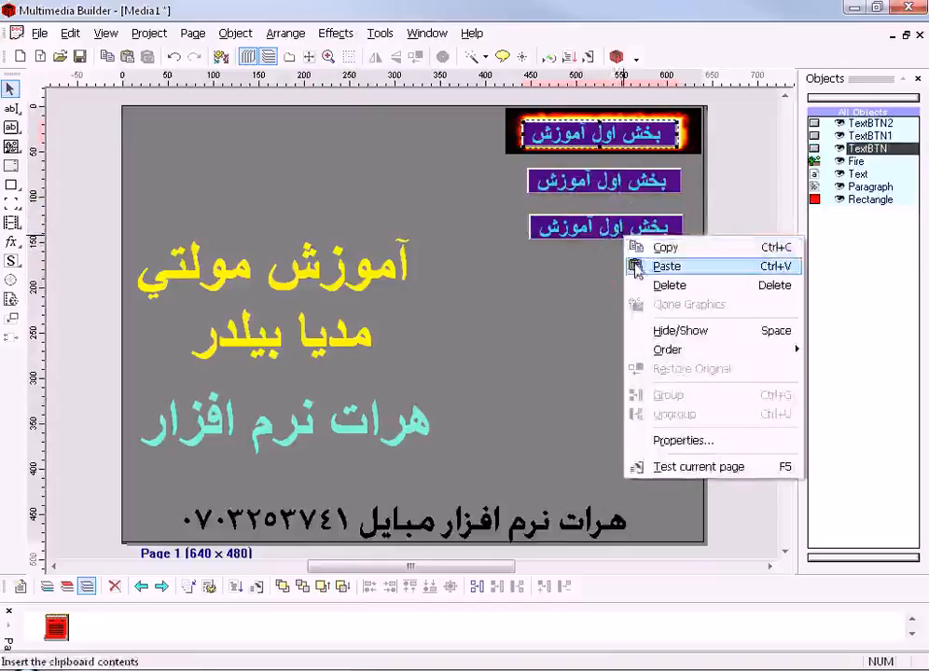
left_click(636, 267)
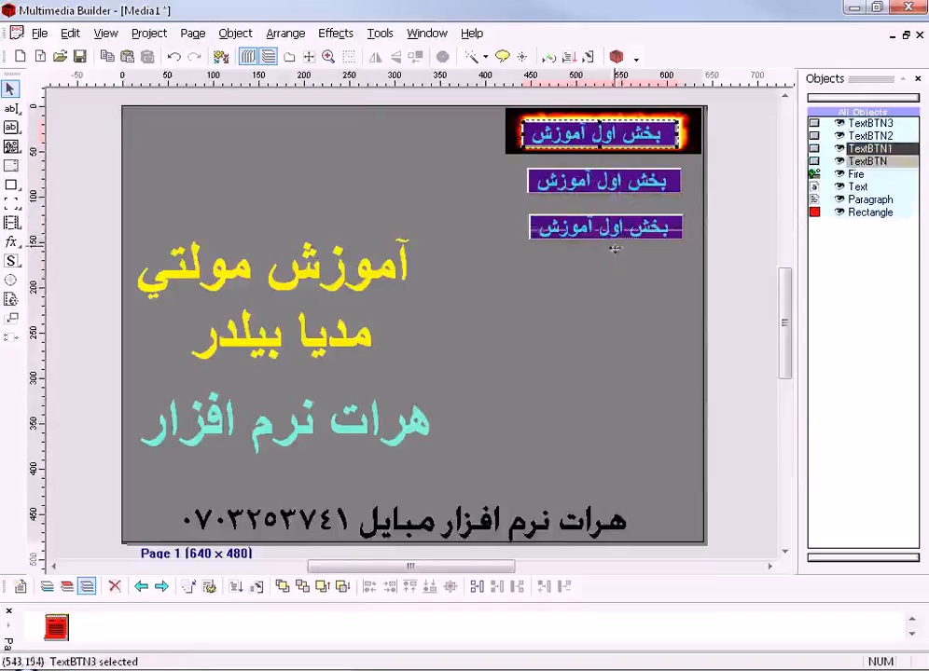
left_click_drag(612, 269, 613, 269)
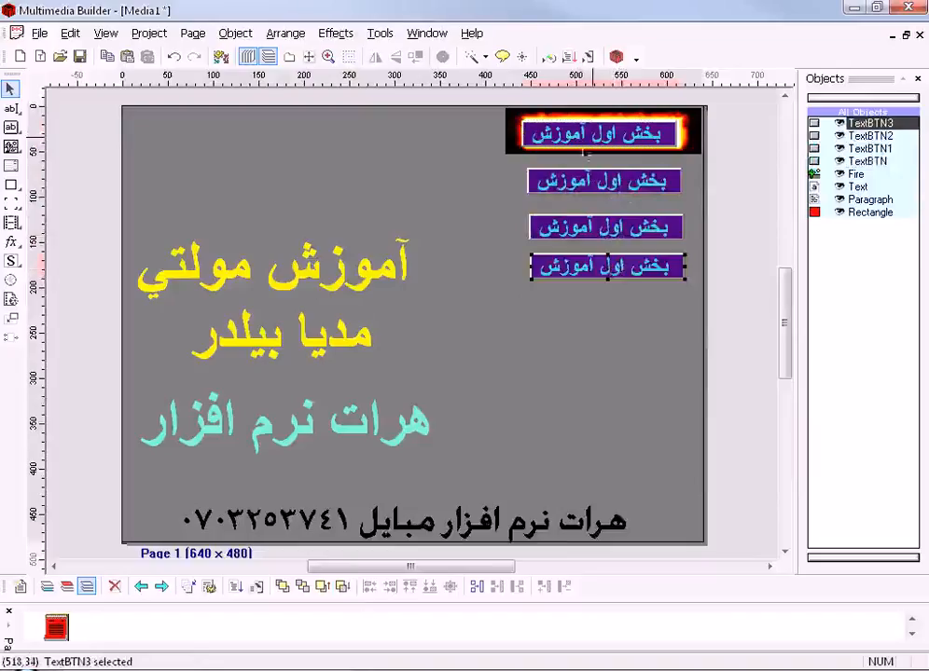
- Review the Text Button properties of the original button on the fire image
double_click(594, 138)
left_click_drag(444, 199, 434, 183)
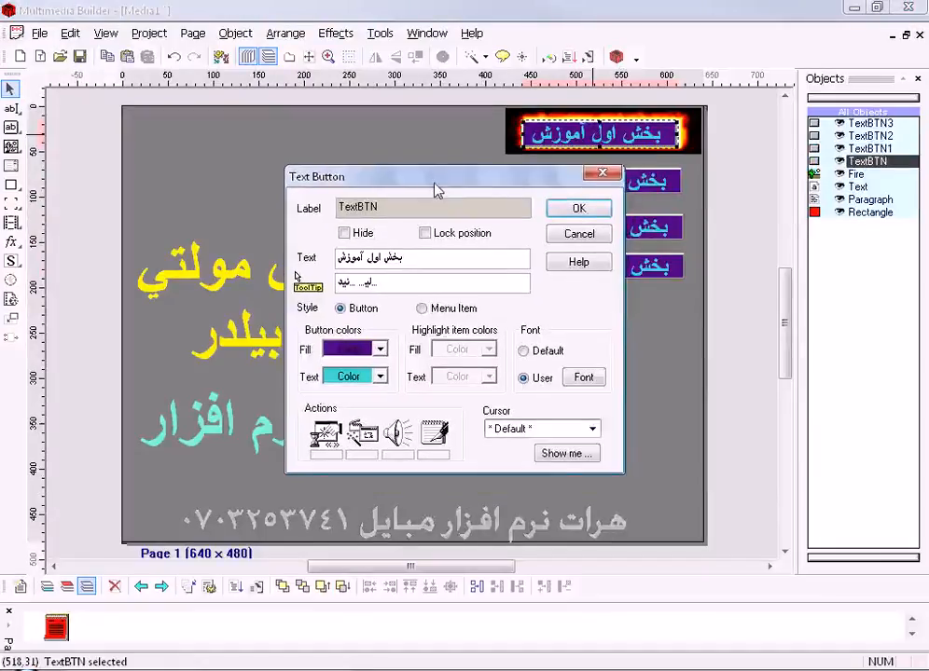
left_click(584, 208)
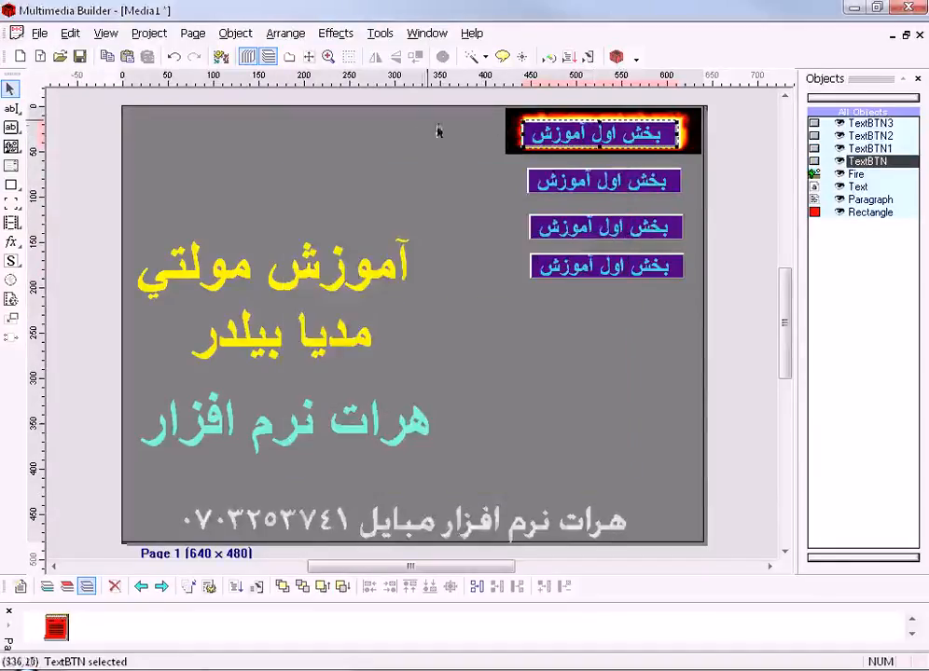
- Set the external player location in the designer settings to the New folder on Local Disk (E:), and compile and run the project
left_click(379, 34)
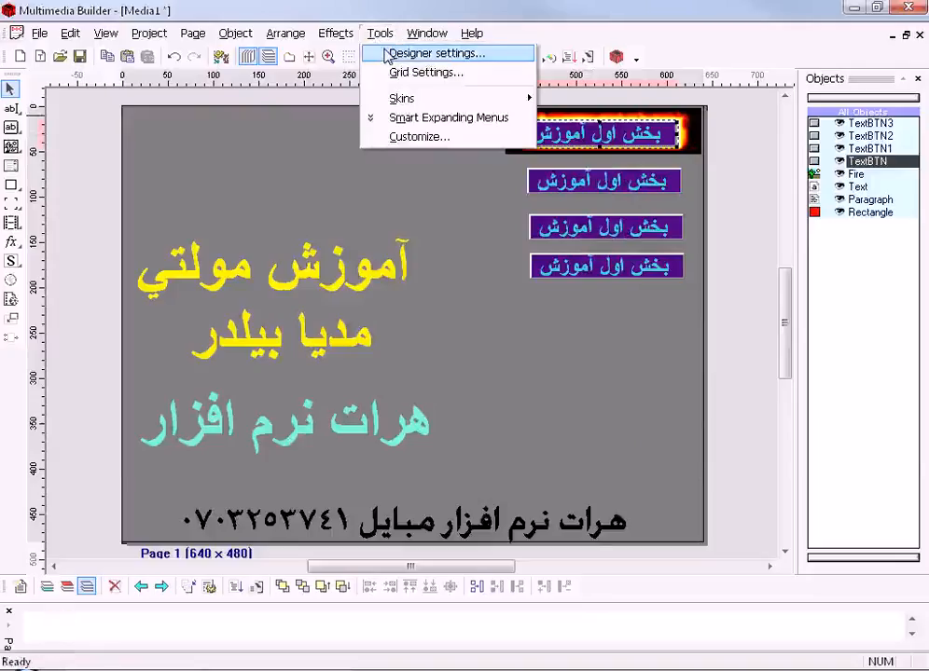
left_click(385, 55)
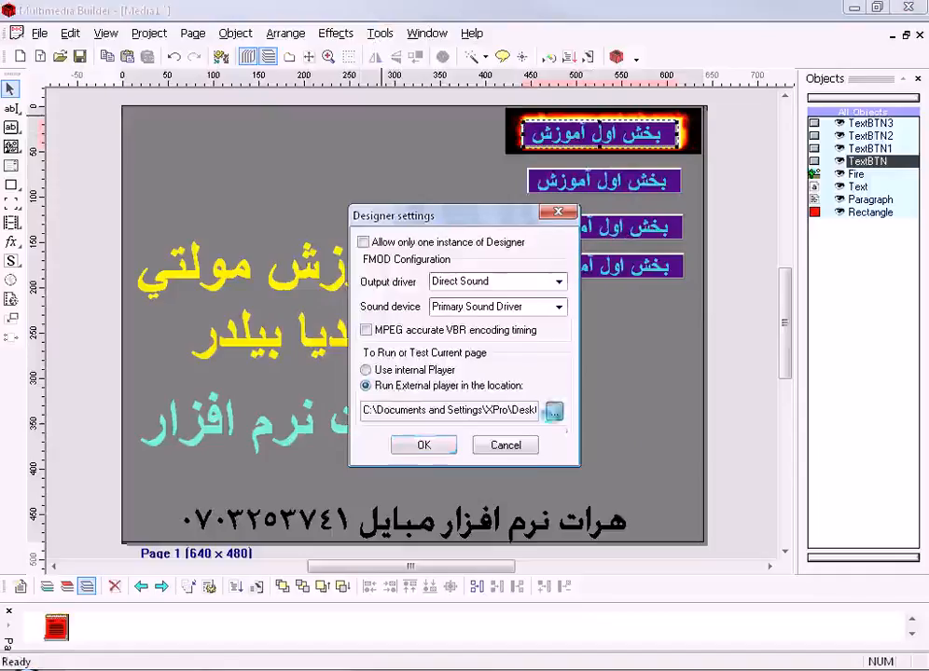
left_click(553, 411)
left_click(375, 329)
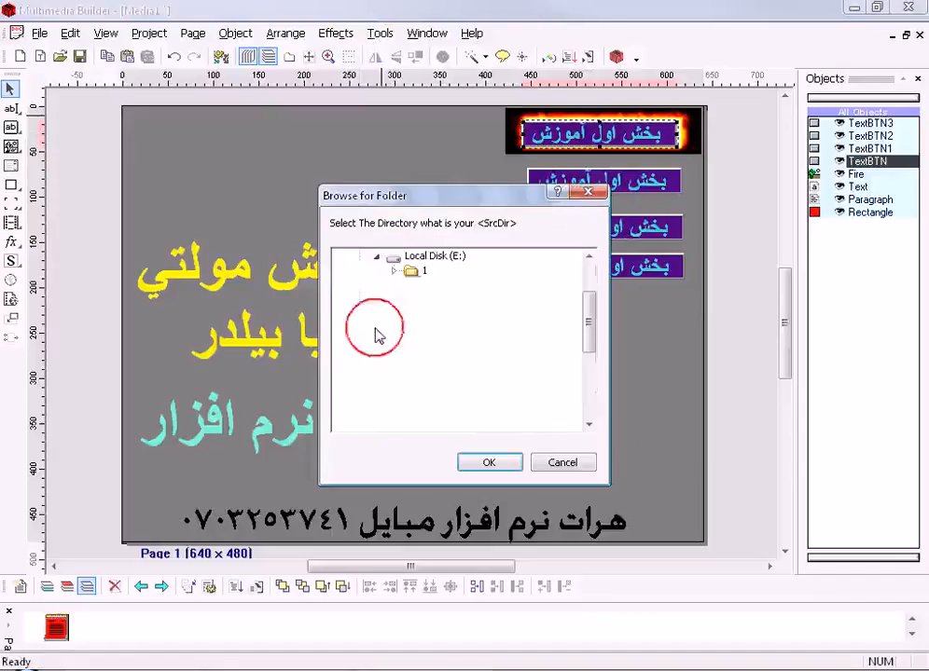
left_click(431, 403)
left_click(484, 461)
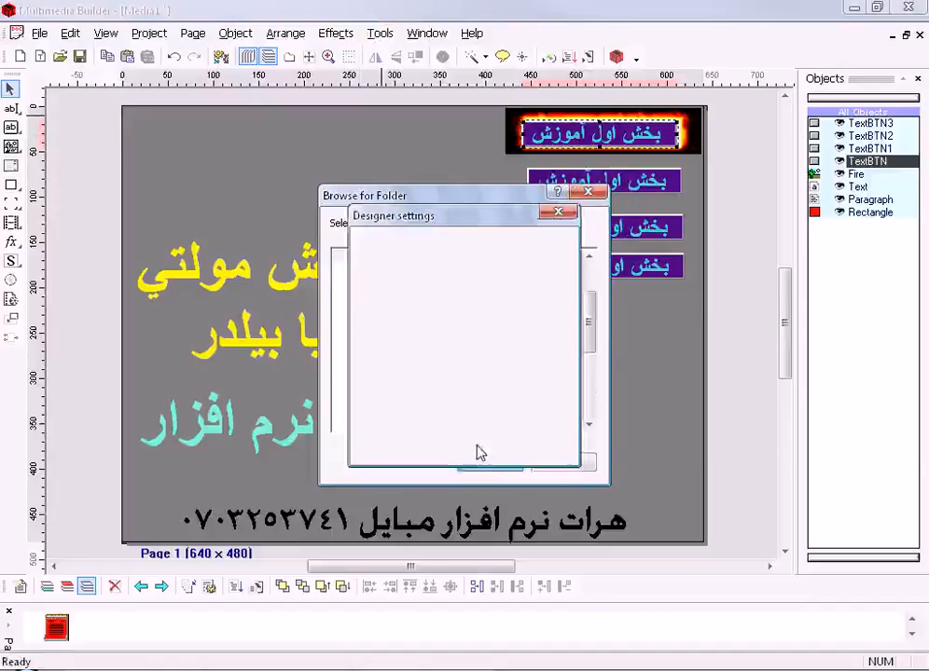
left_click(447, 446)
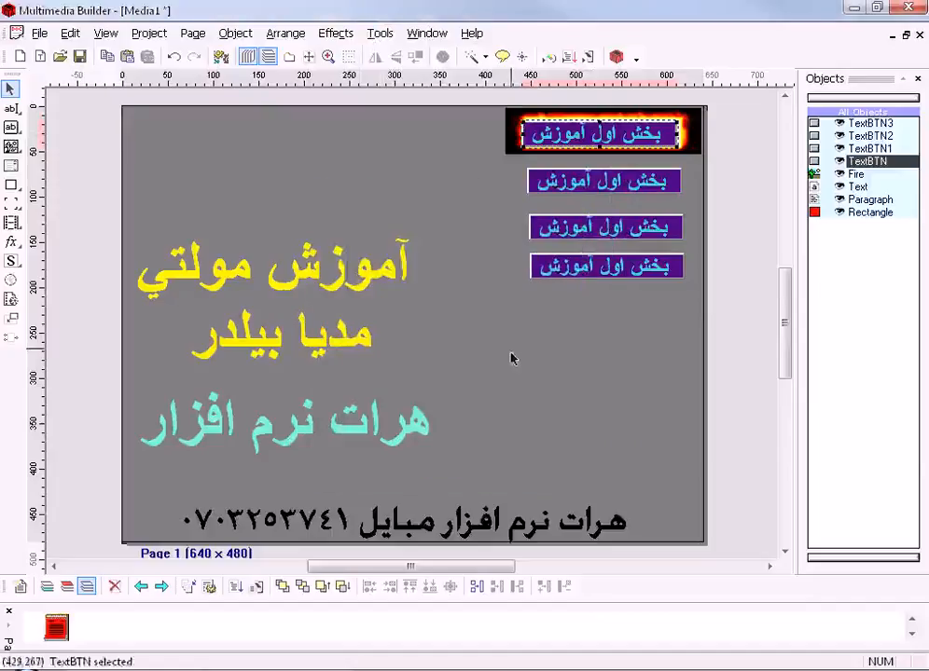
left_click(587, 57)
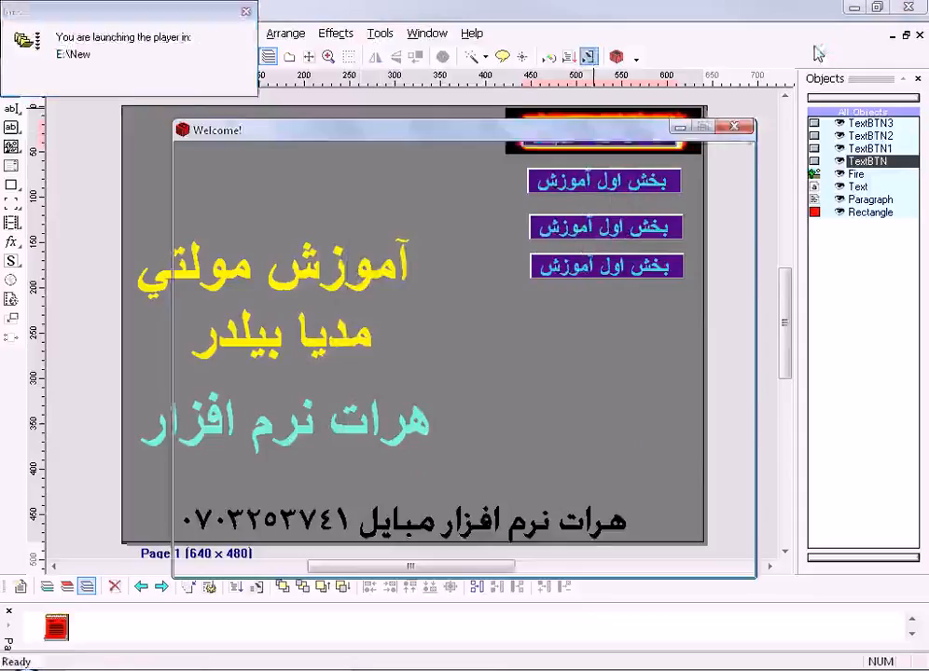
- Close the test run and set the cursor of the original text button on the fire image to Finger
left_click_drag(614, 131, 580, 100)
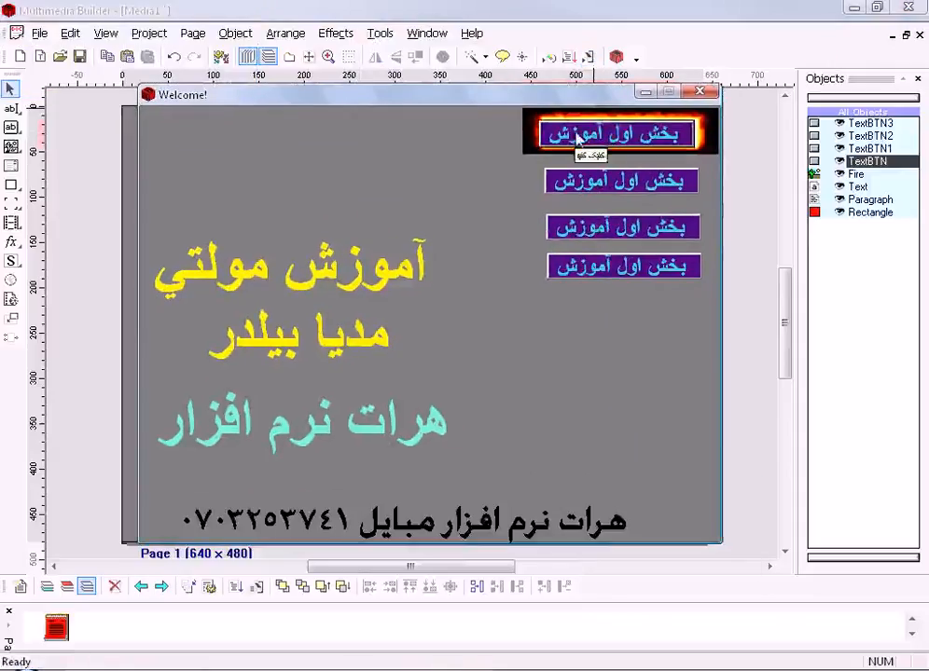
left_click(699, 91)
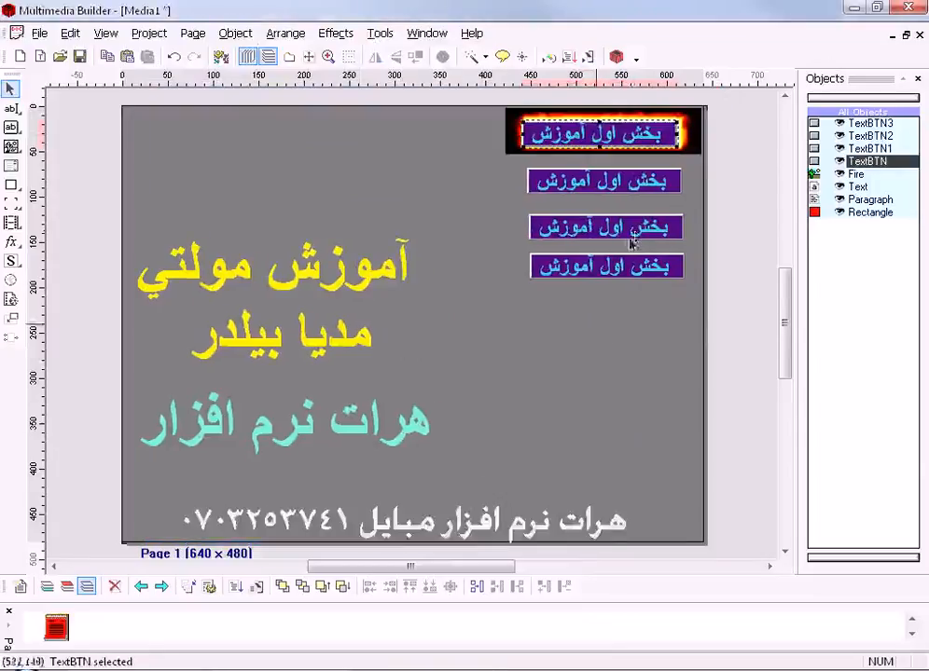
double_click(606, 133)
left_click(602, 444)
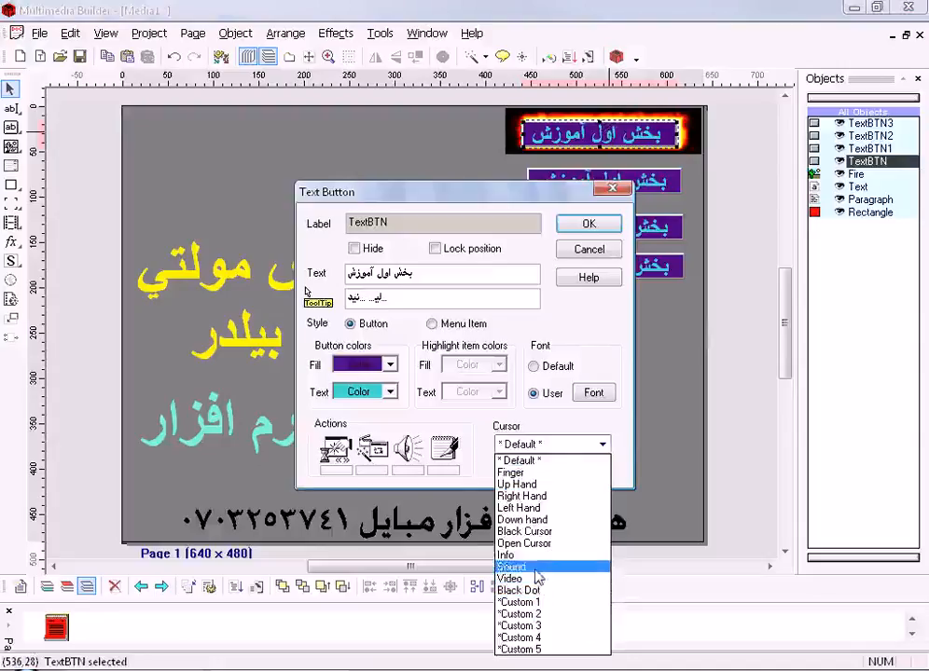
left_click(523, 473)
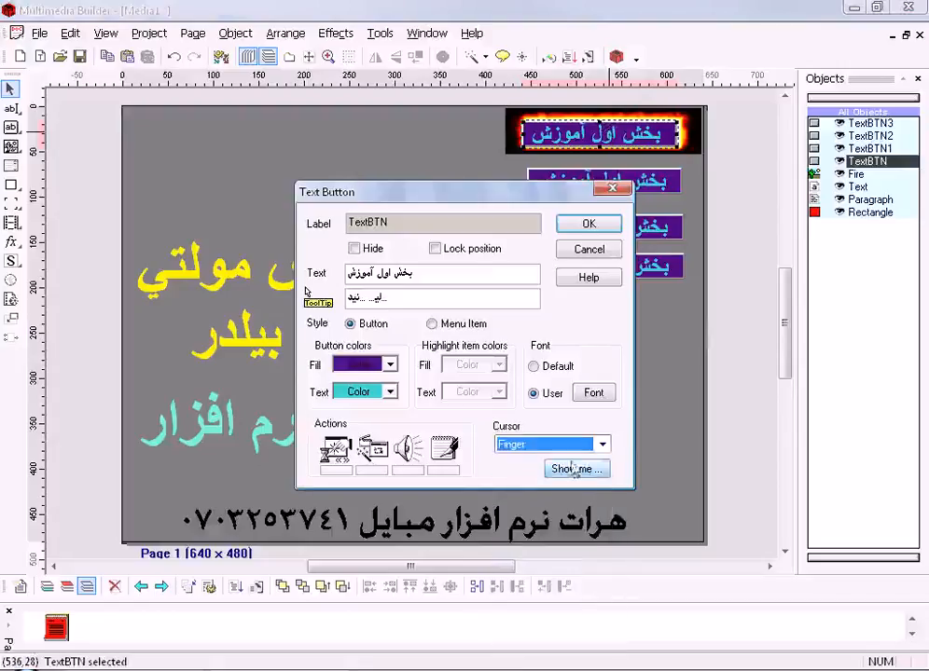
left_click(600, 229)
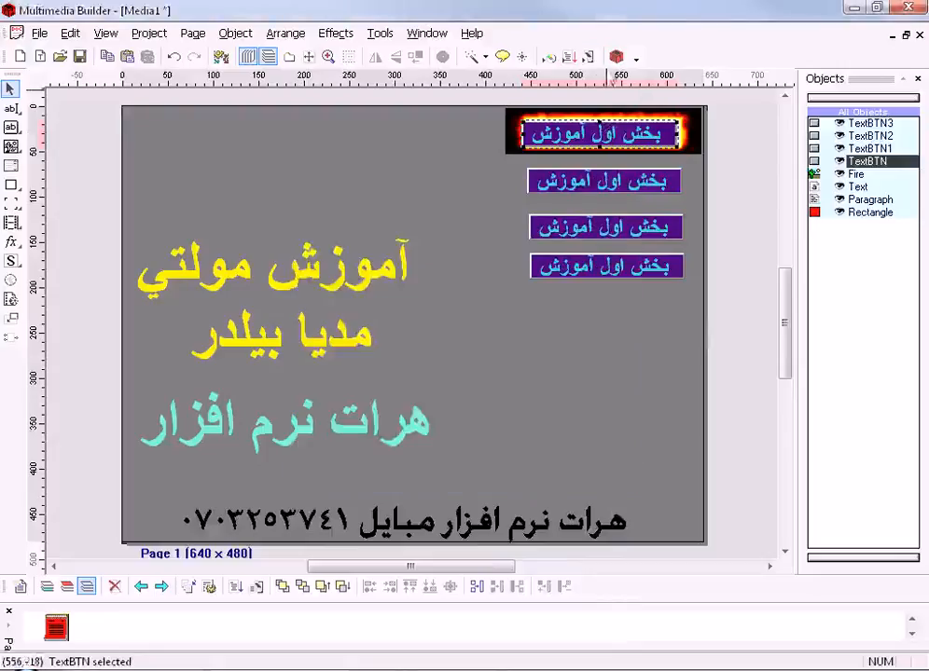
- Test-run the project and check the tooltip text of the original button on the fire image
left_click(597, 62)
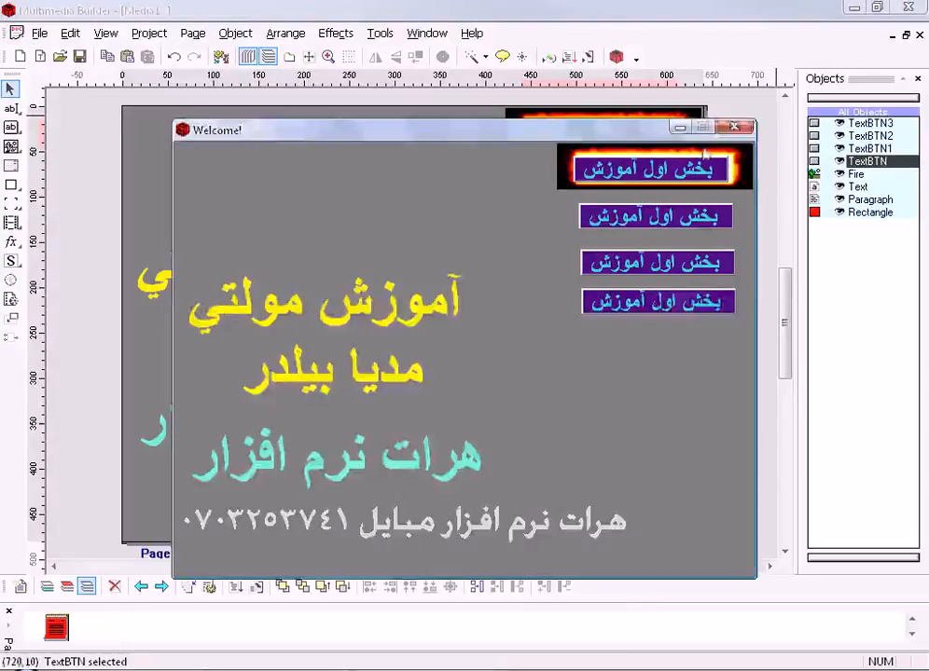
left_click(734, 125)
double_click(547, 132)
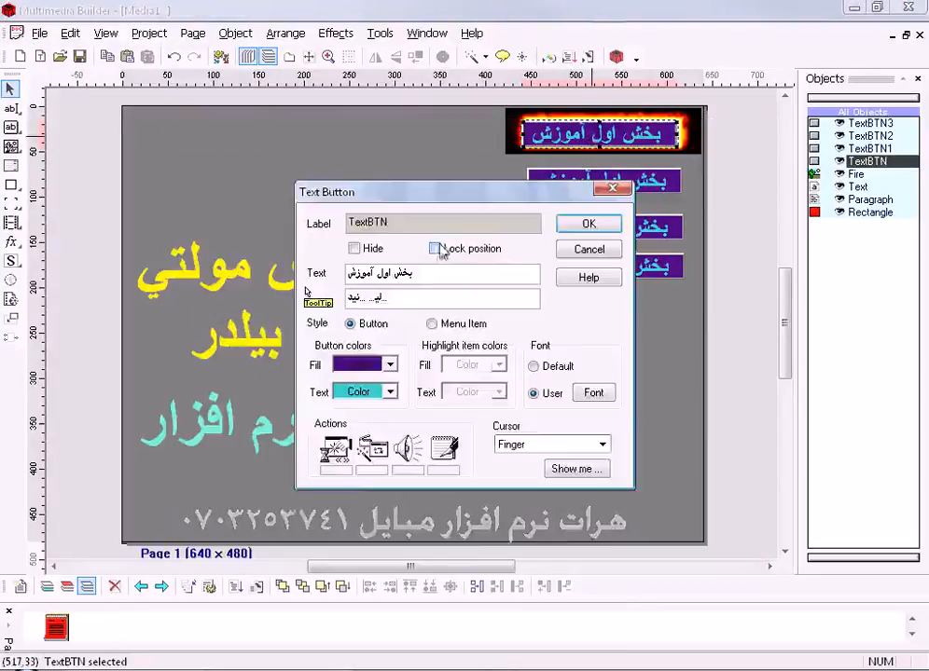
left_click_drag(400, 297, 345, 297)
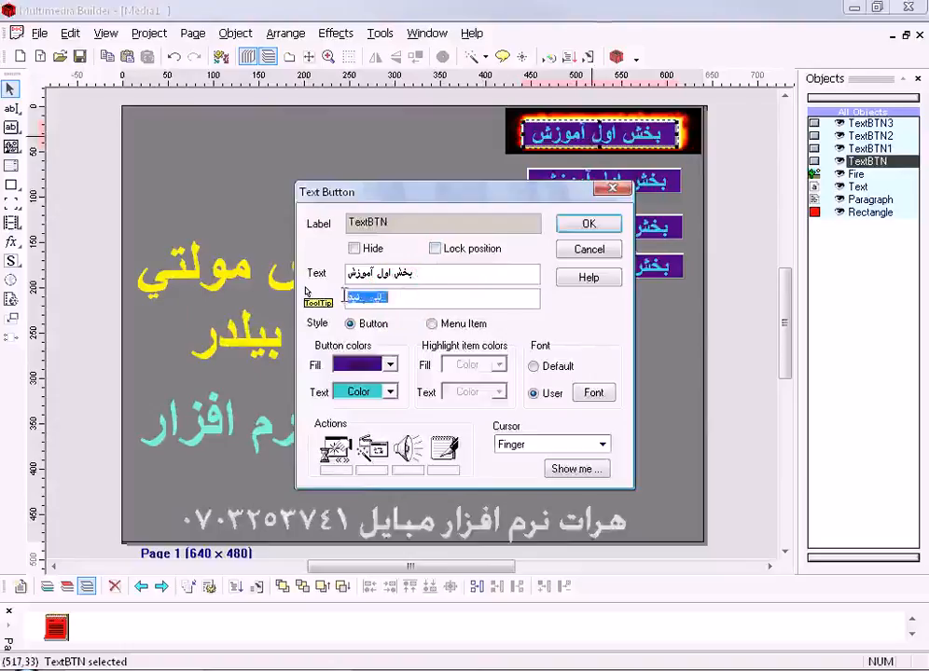
left_click(588, 223)
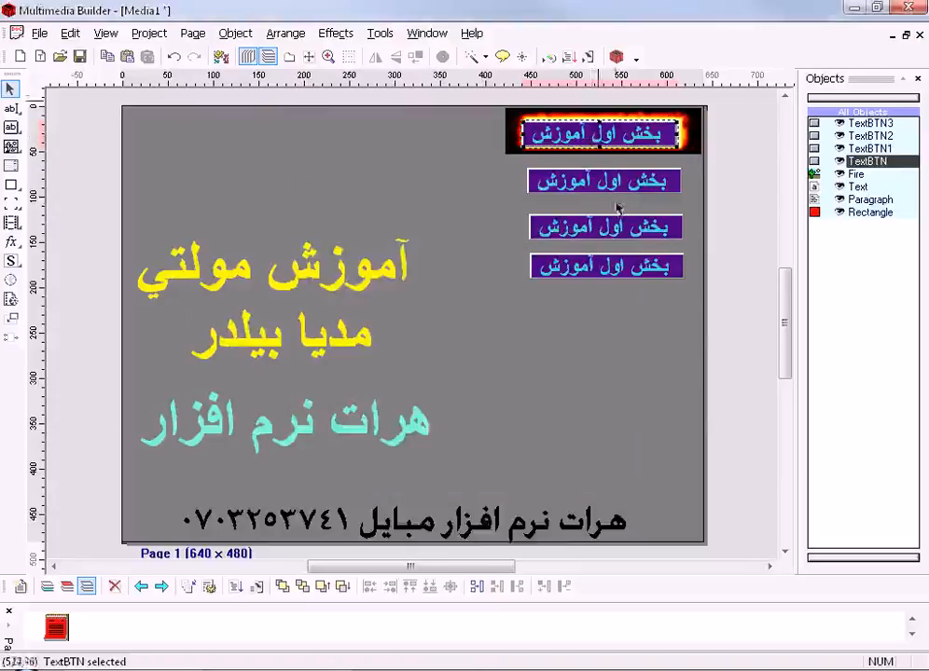
left_click(588, 57)
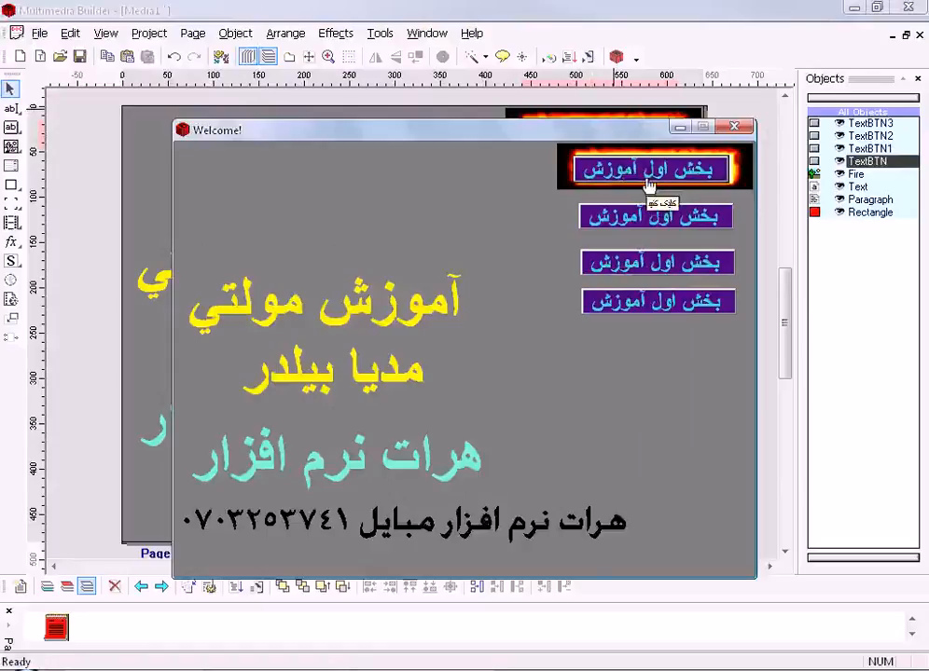
left_click(734, 128)
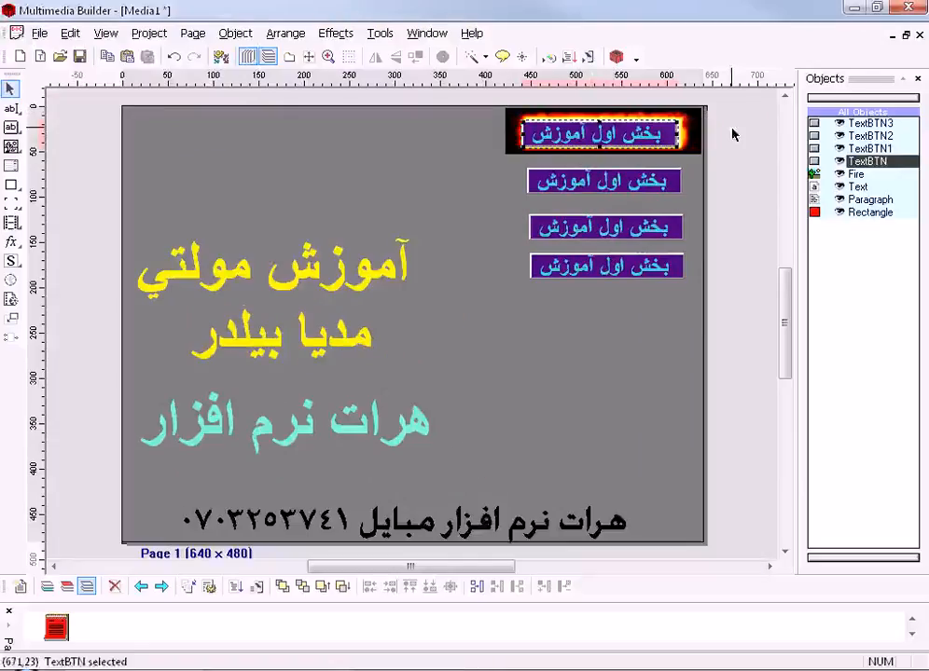
- Set the On Mouse Click action of the original text button on the fire image to Run Program
double_click(599, 135)
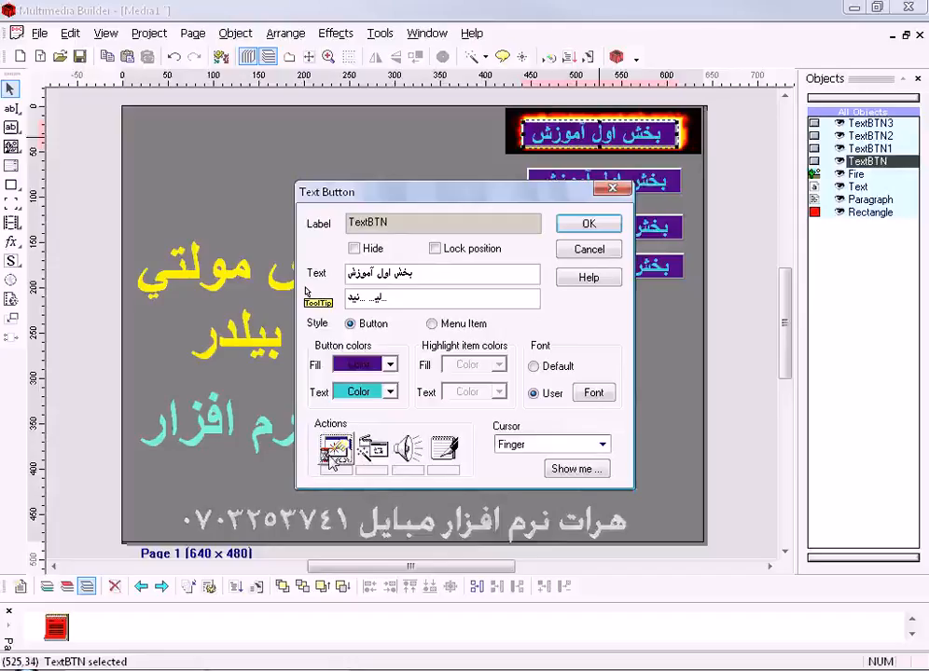
left_click(336, 451)
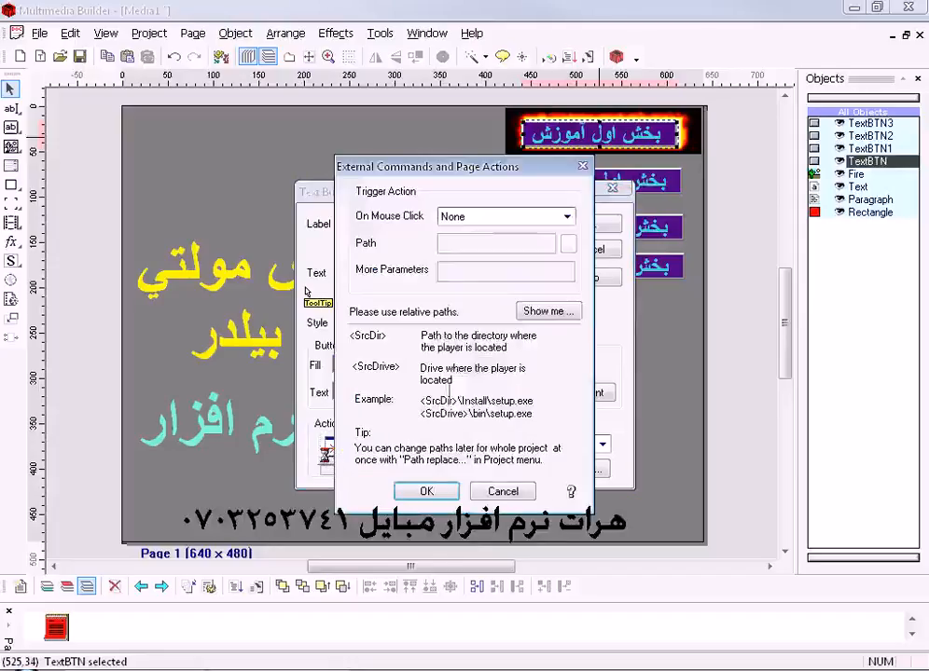
left_click(566, 216)
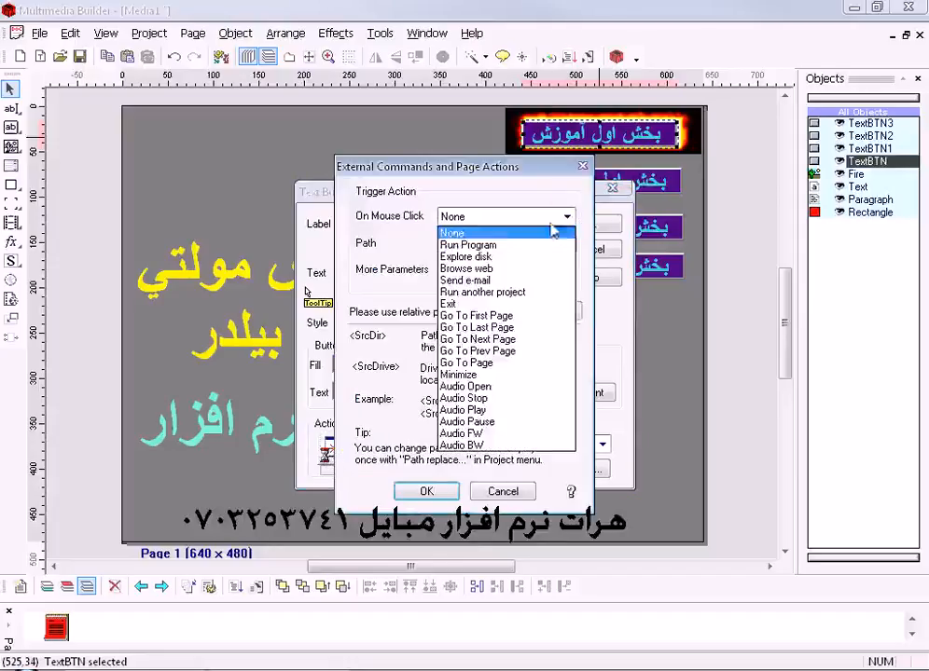
left_click(470, 244)
left_click_drag(490, 242, 387, 242)
left_click(501, 242)
left_click_drag(501, 243, 448, 250)
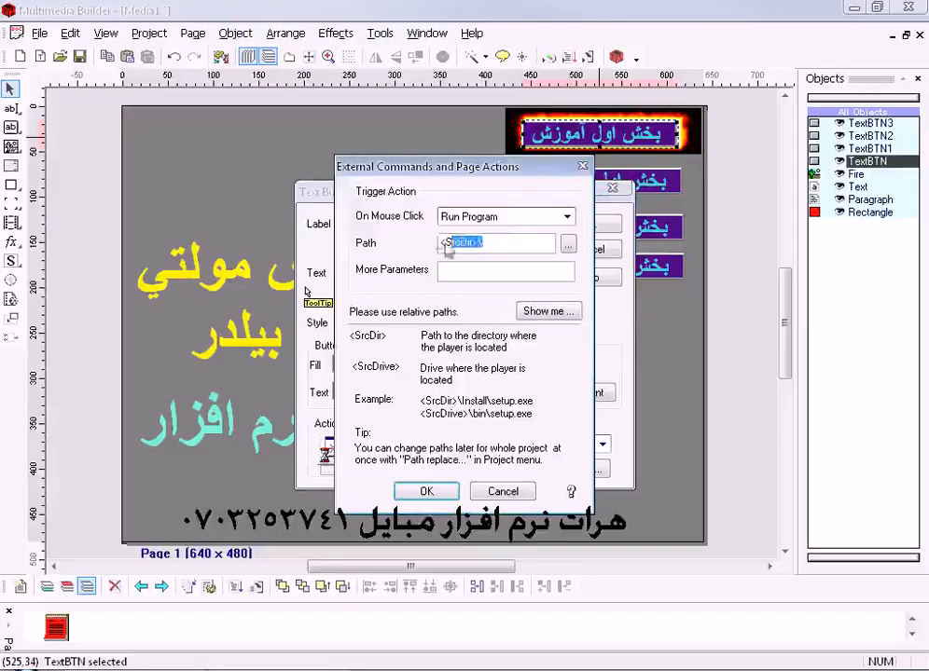
left_click(566, 216)
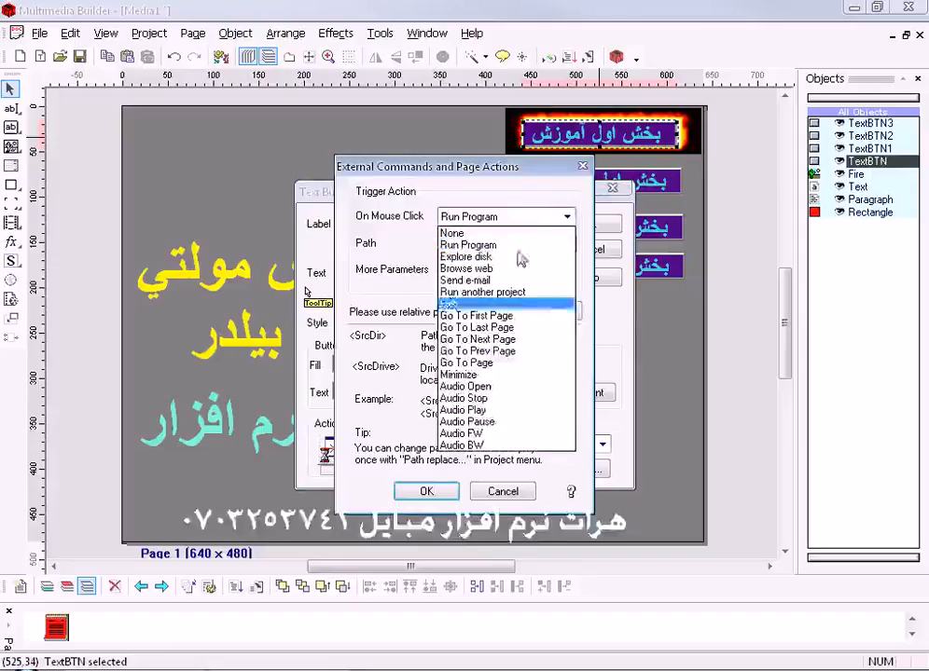
left_click(415, 289)
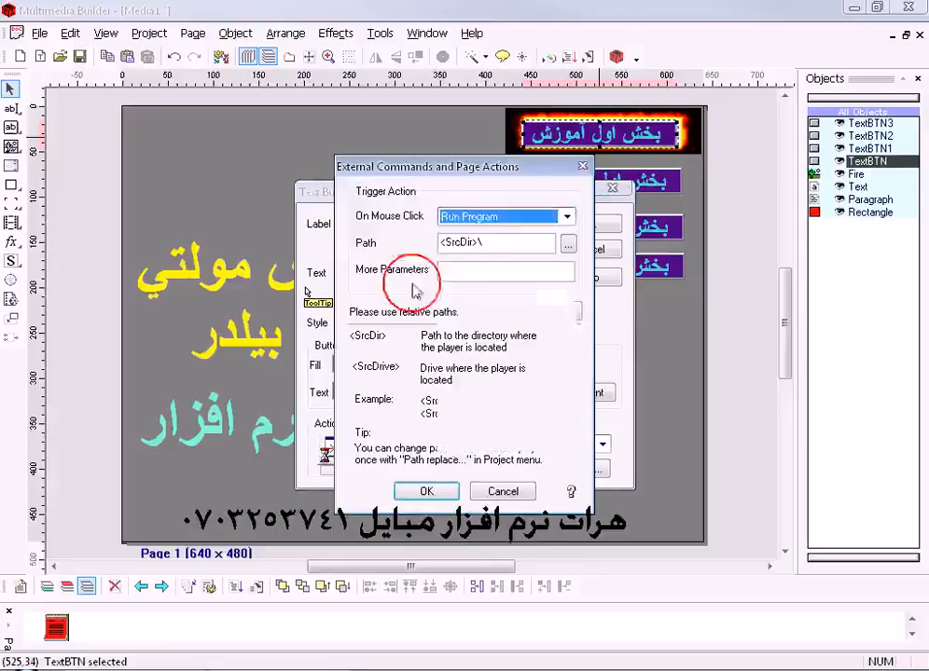
mouse_move(483, 242)
left_mouse_down()
mouse_move(422, 243)
mouse_move(489, 243)
mouse_move(427, 242)
mouse_move(472, 242)
left_mouse_up()
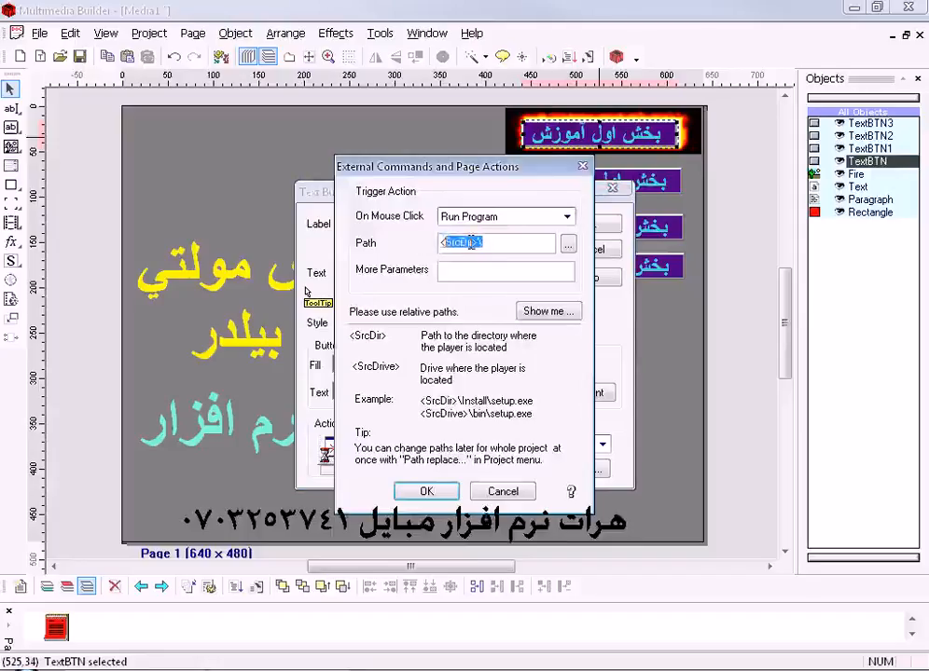
left_click(564, 215)
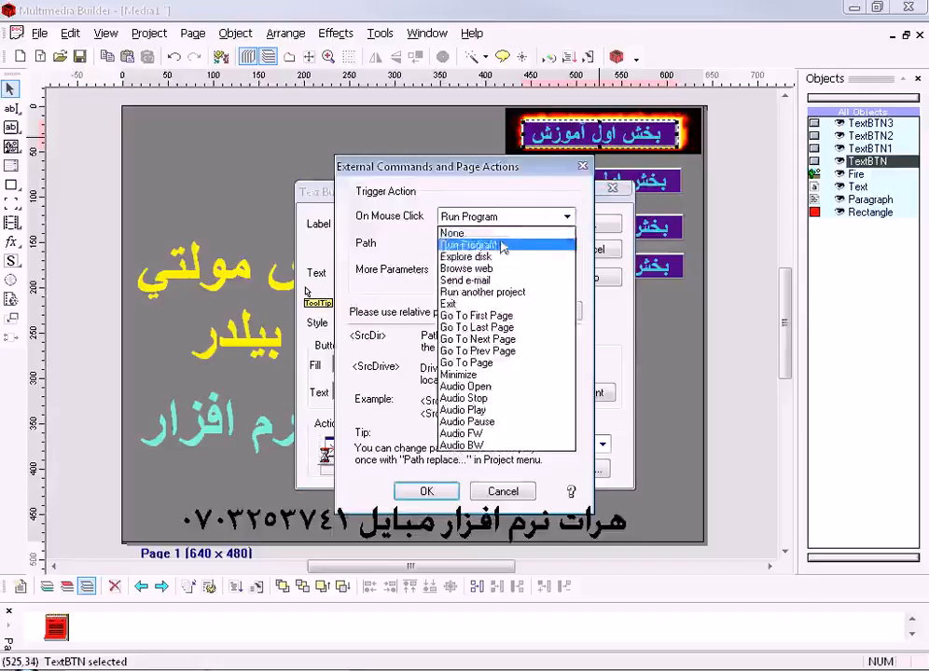
left_click(504, 244)
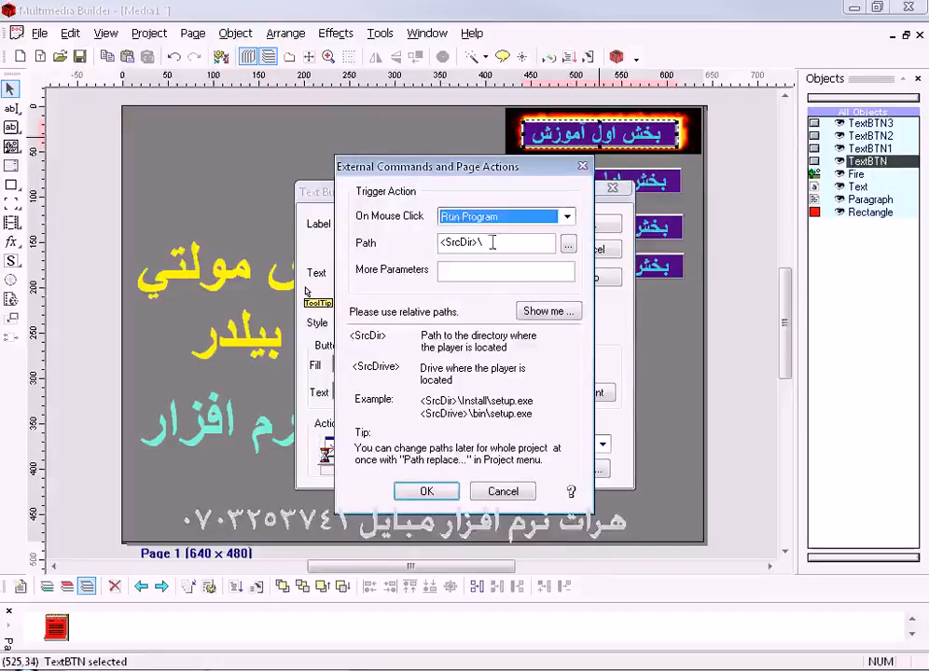
- Copy the path prefix <SrcDir>\ from the button's Run Program action
left_click_drag(489, 242, 438, 242)
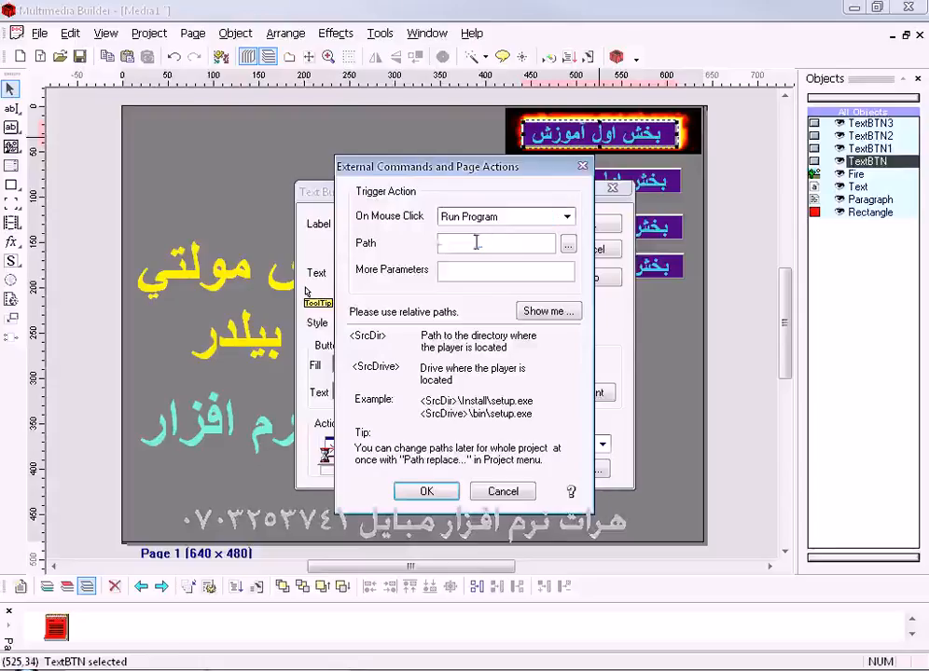
right_click(451, 243)
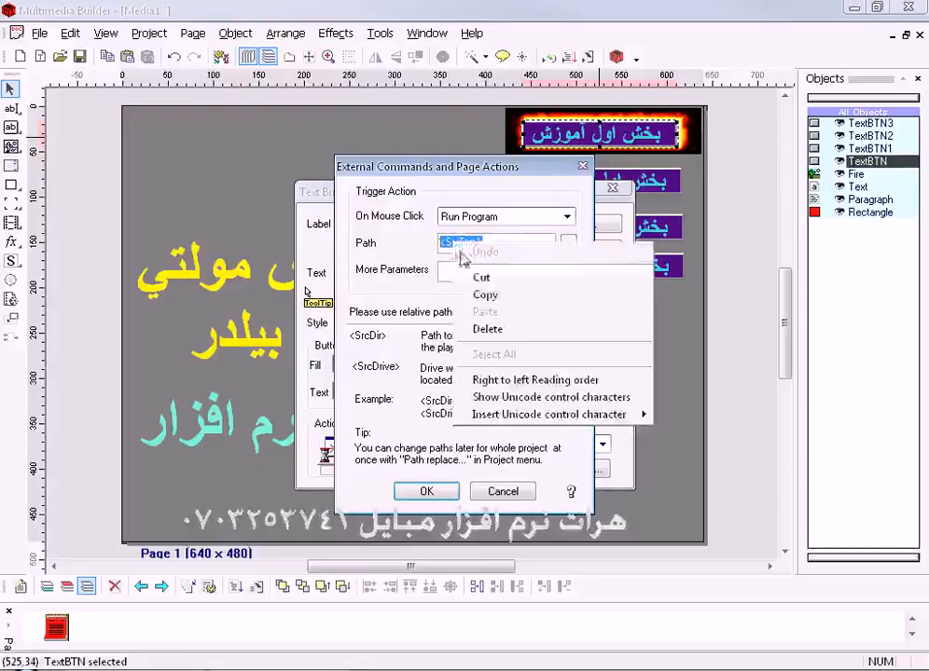
left_click(481, 299)
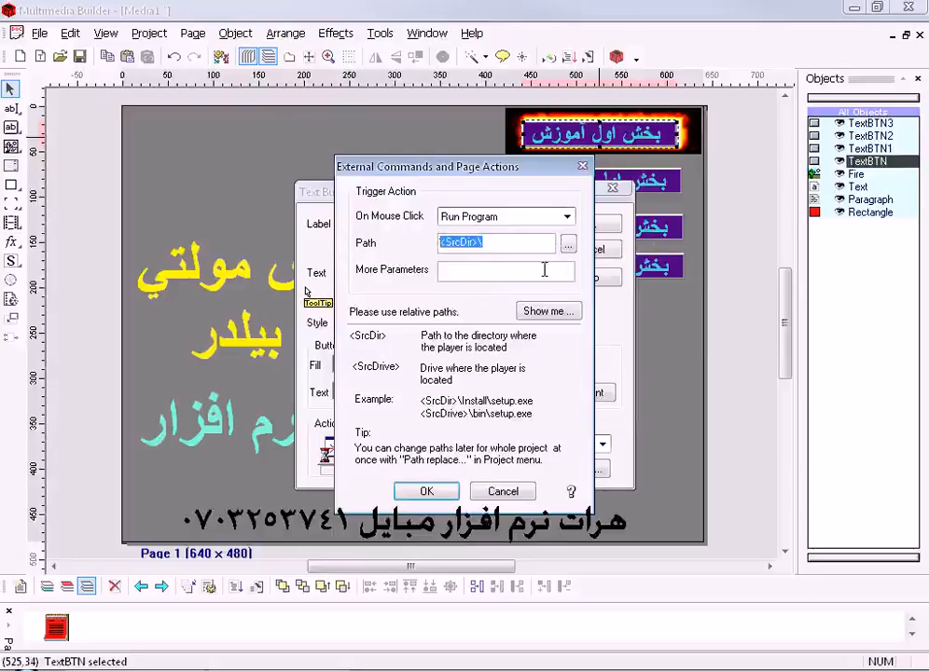
- Copy the <SrcDir>\ prefix and choose directx_aug2009_redist.exe from E:\New as the program the button on the fire image runs
right_click(474, 241)
left_click(509, 296)
left_click(568, 245)
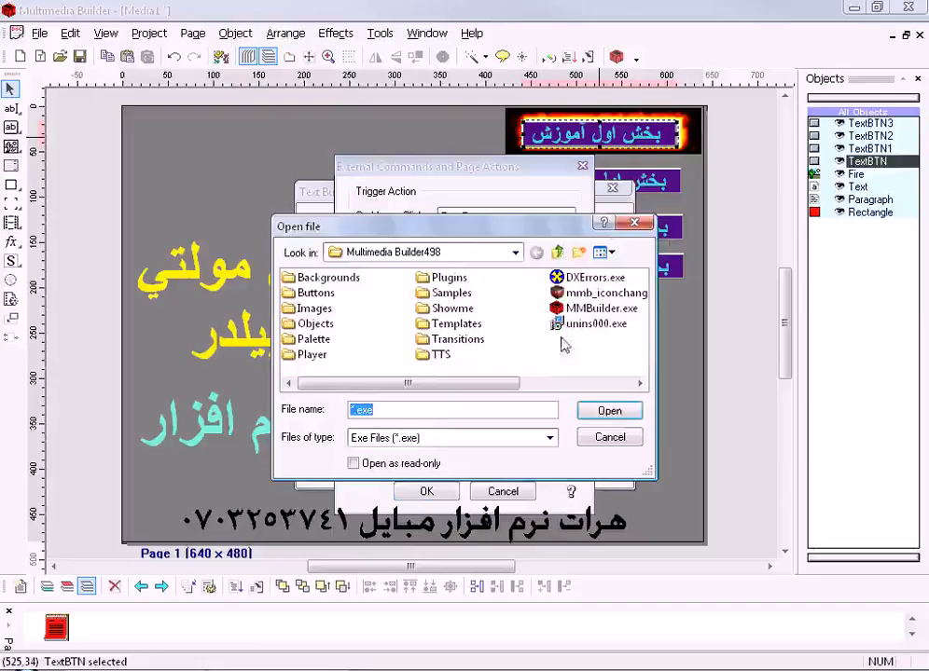
left_click(516, 252)
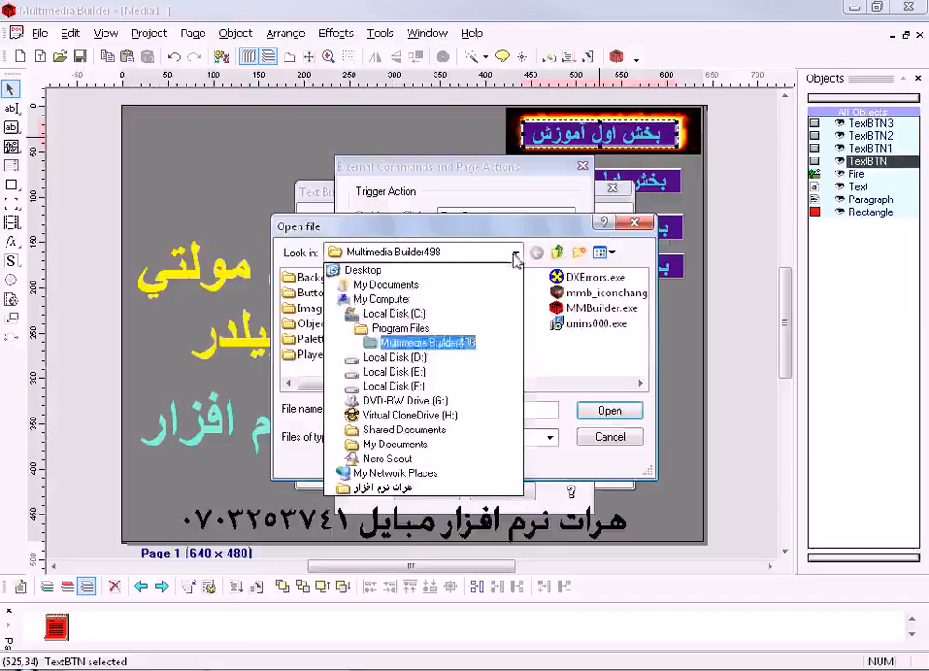
left_click(396, 373)
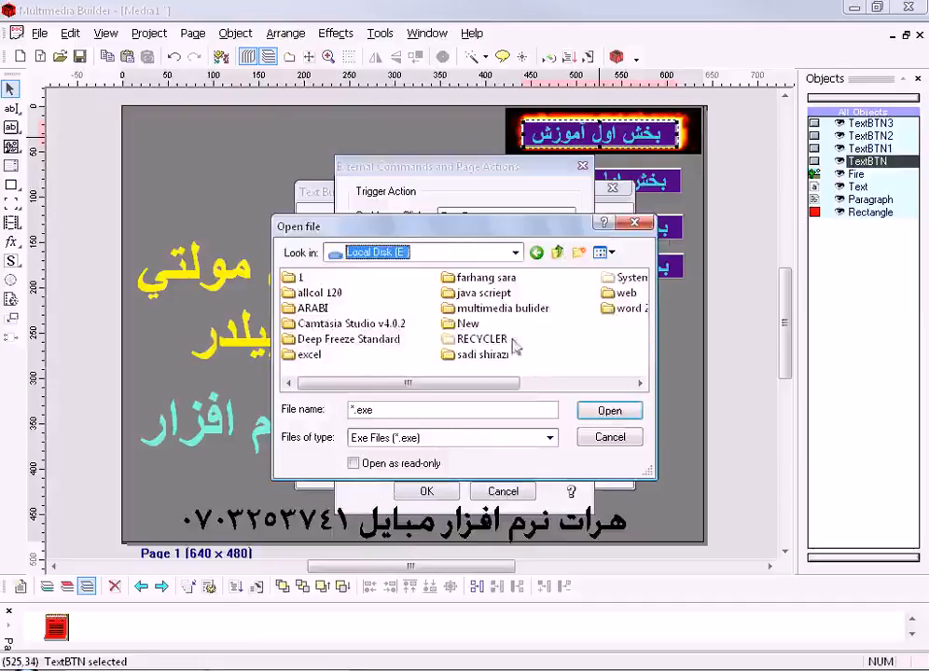
scroll(533, 345, "right", 2)
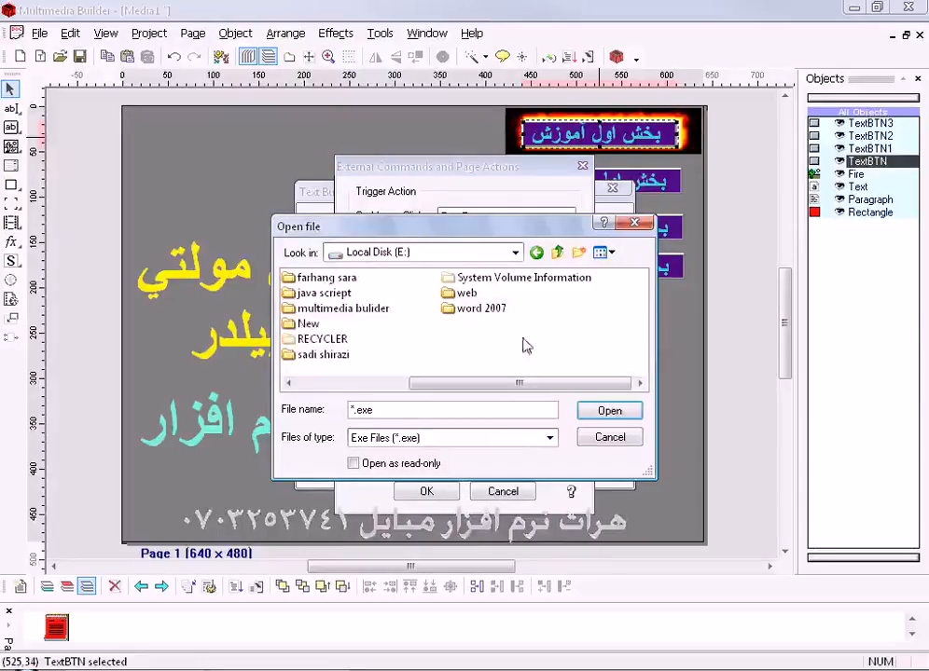
double_click(306, 326)
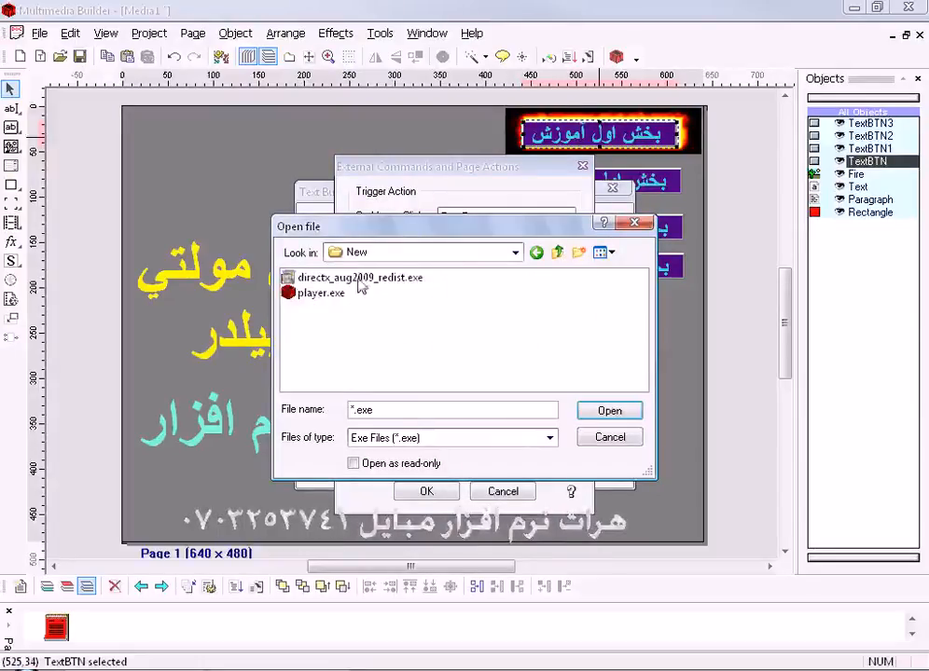
left_click(360, 279)
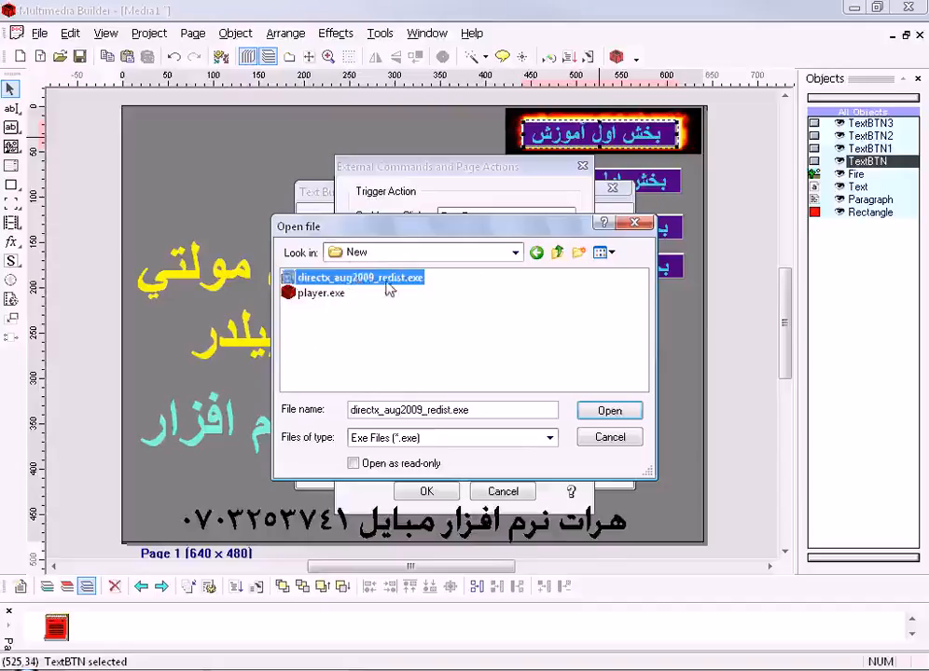
left_click(625, 410)
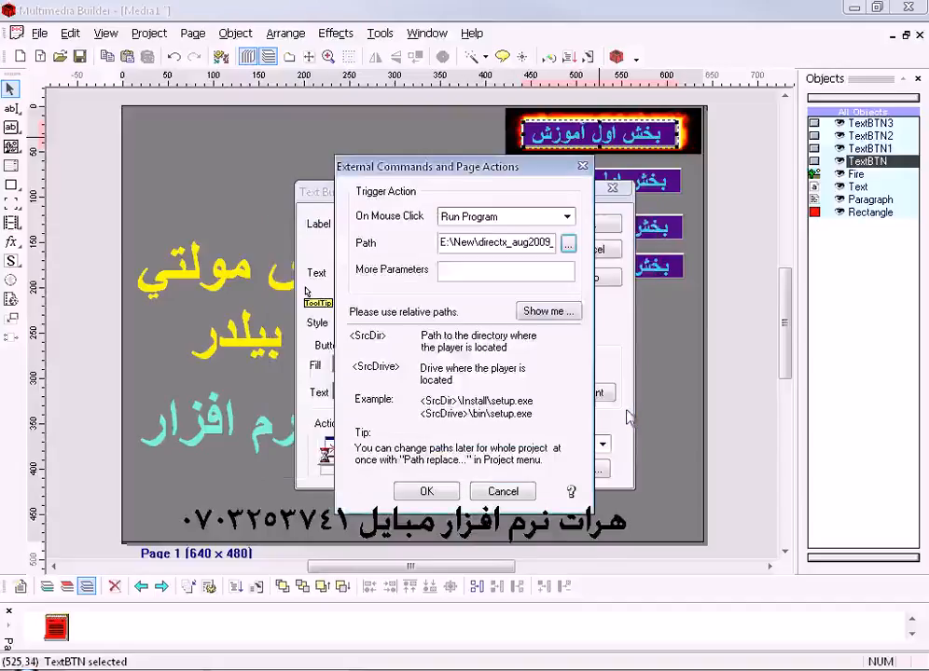
- Replace E:\New\ with <SrcDir>\ in the path of directx_aug2009_redist.exe and accept the button's settings
left_click(442, 242)
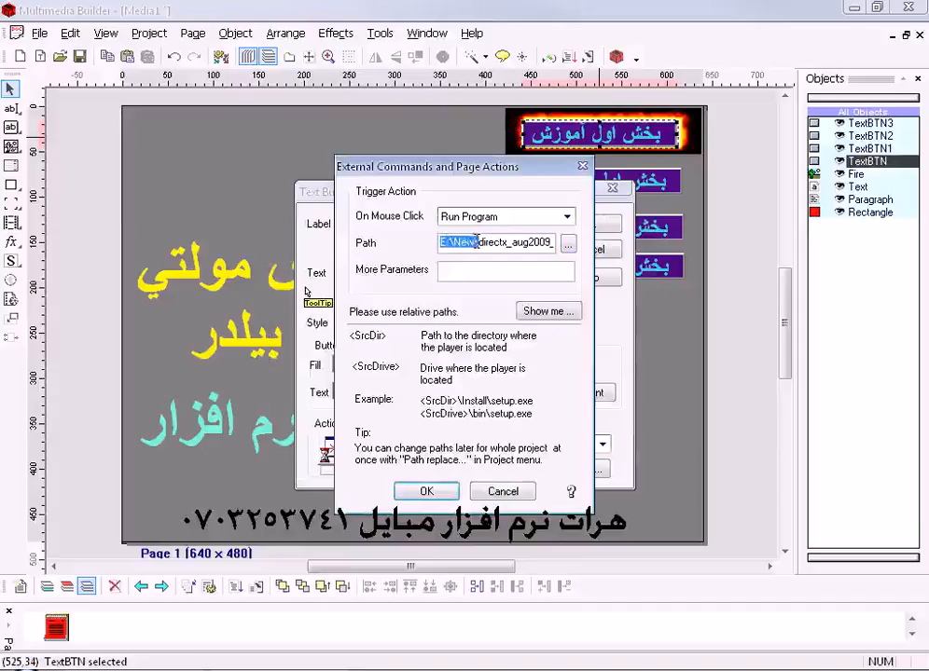
left_click_drag(474, 242, 446, 242)
right_click(461, 241)
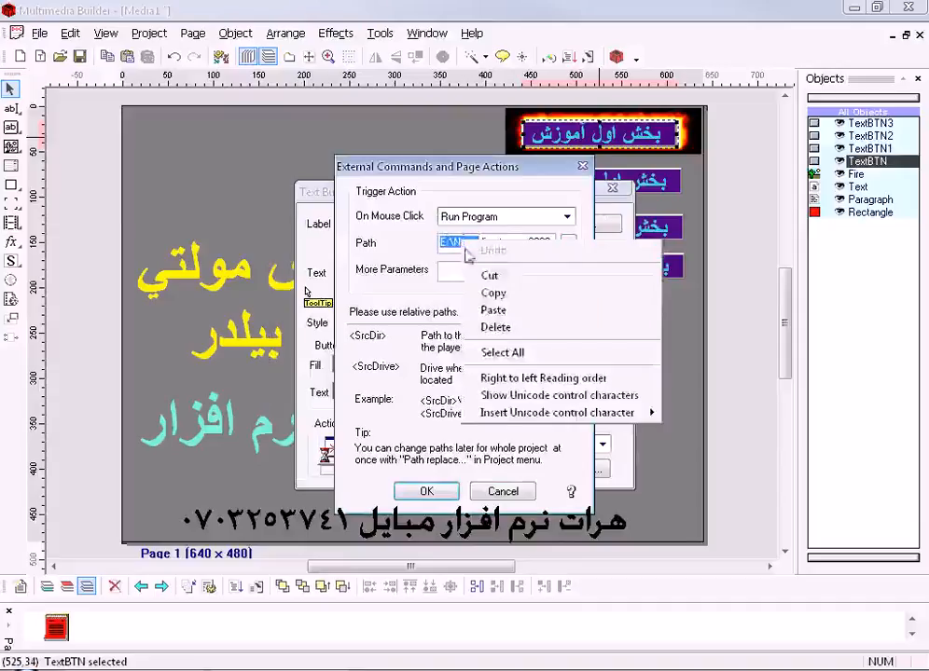
left_click(484, 310)
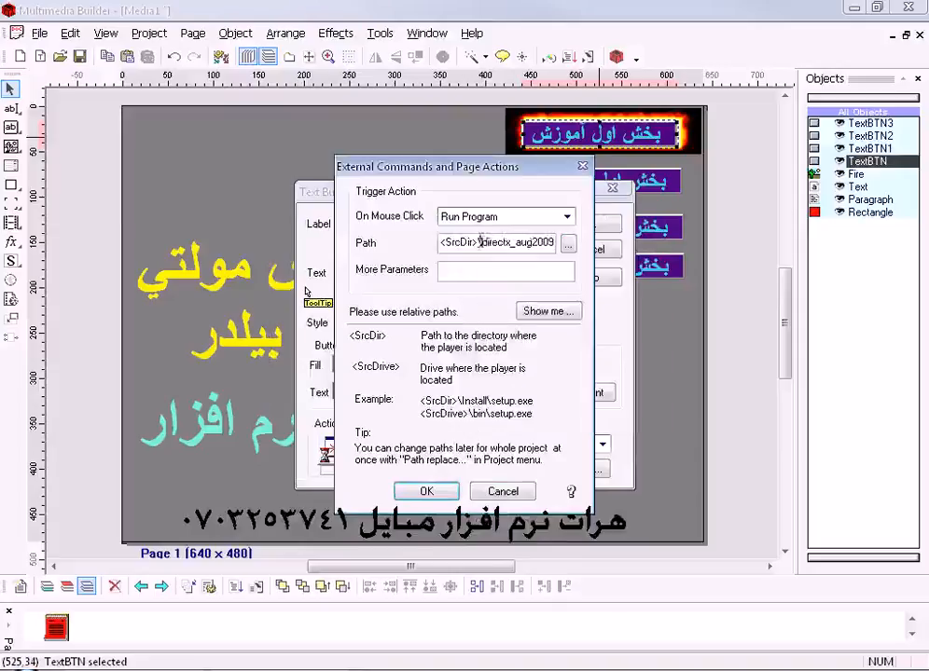
left_click(435, 494)
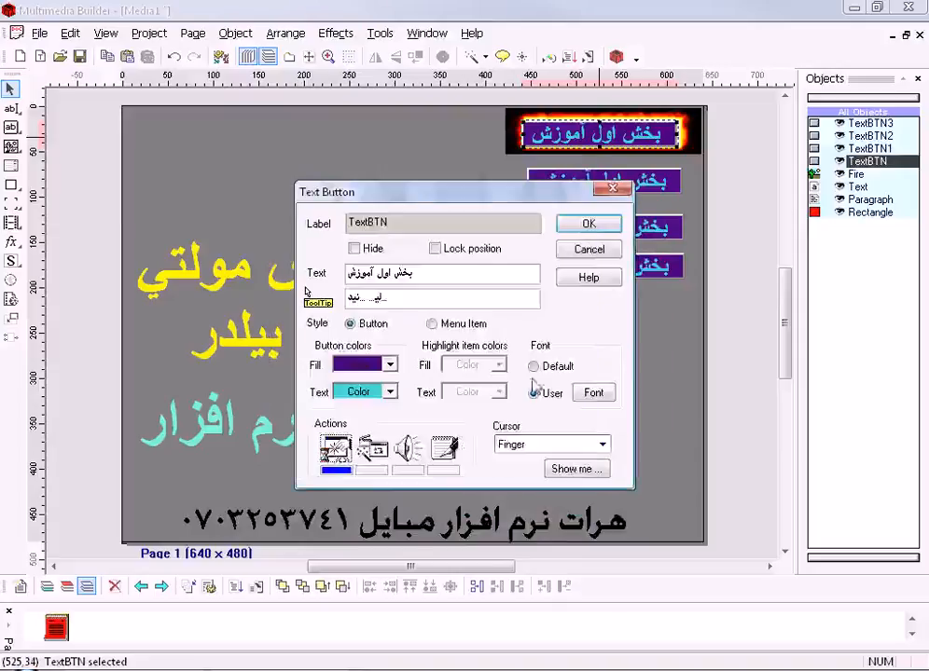
left_click(585, 226)
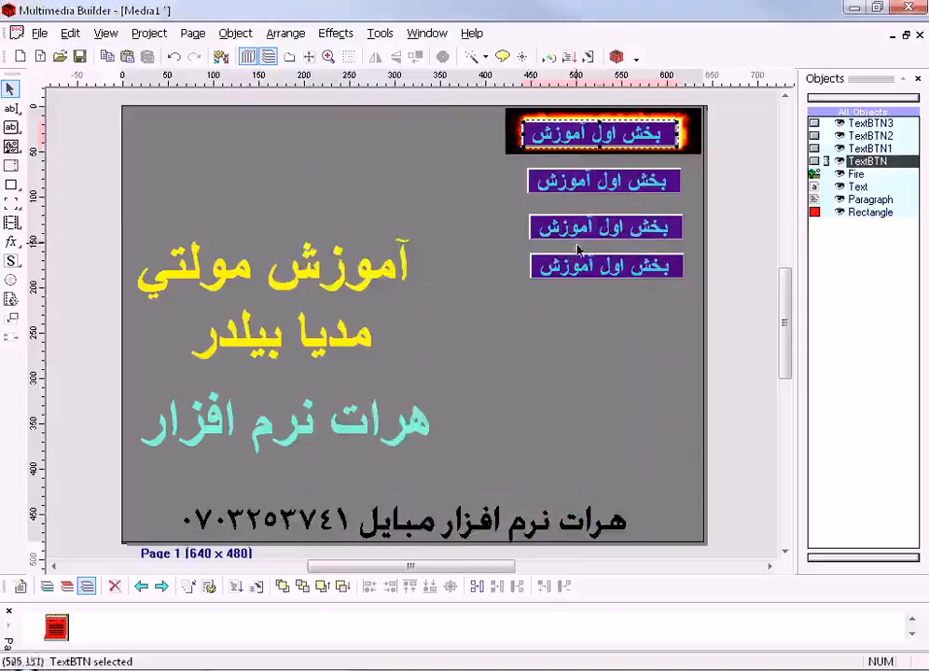
- Test-run the project, launch the DirectX installer twice from the button on the fire image, dismissing it each time, and close the test run
left_click(588, 58)
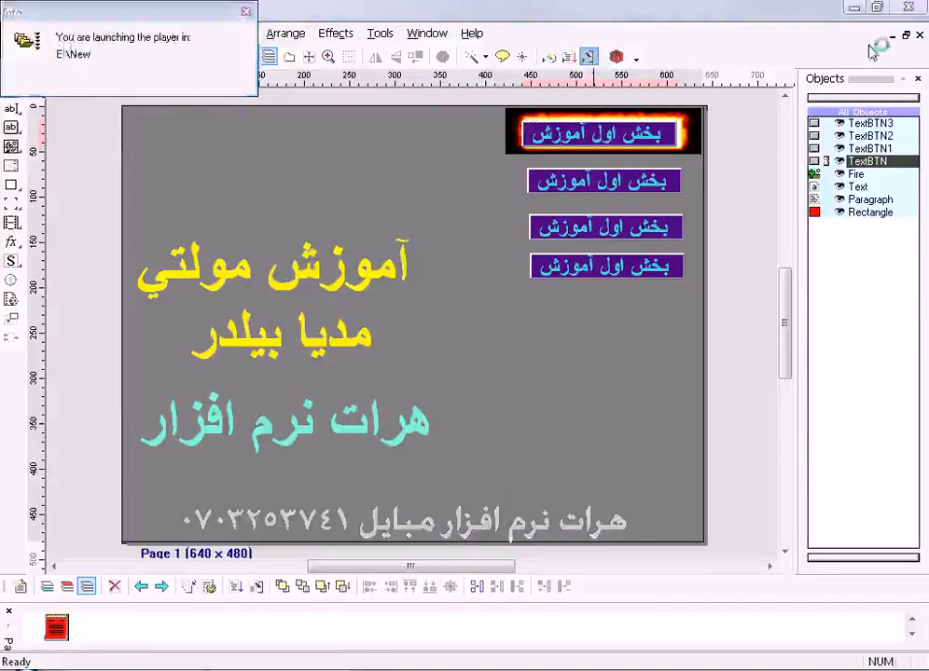
left_click(854, 8)
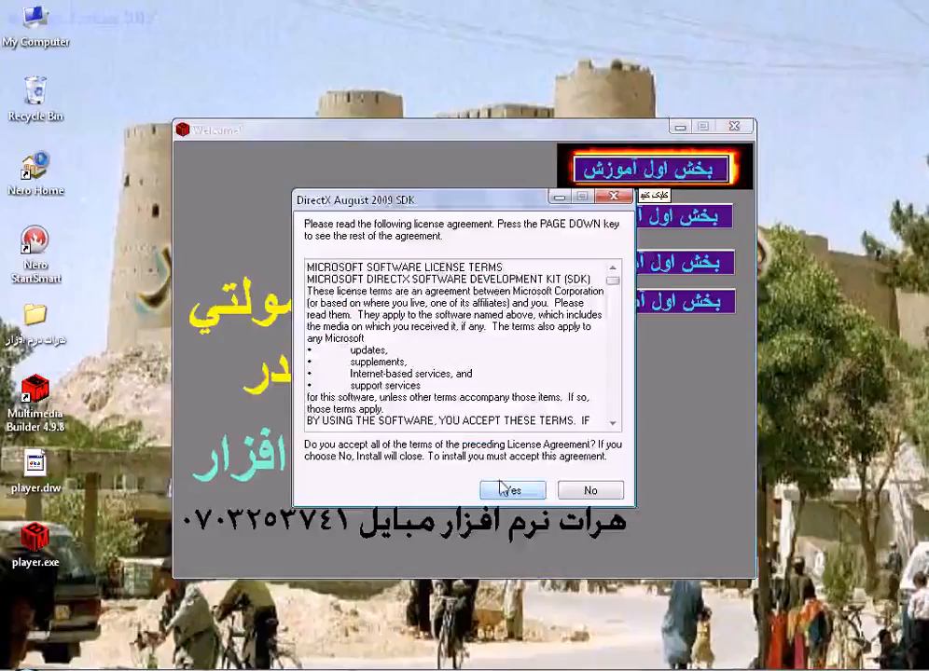
left_click(593, 493)
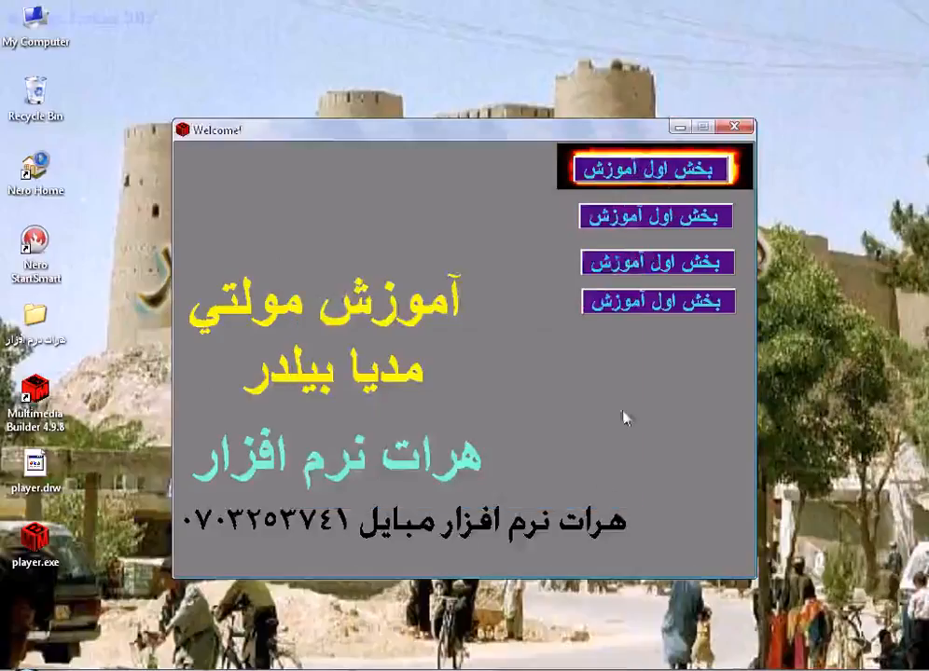
left_click(641, 170)
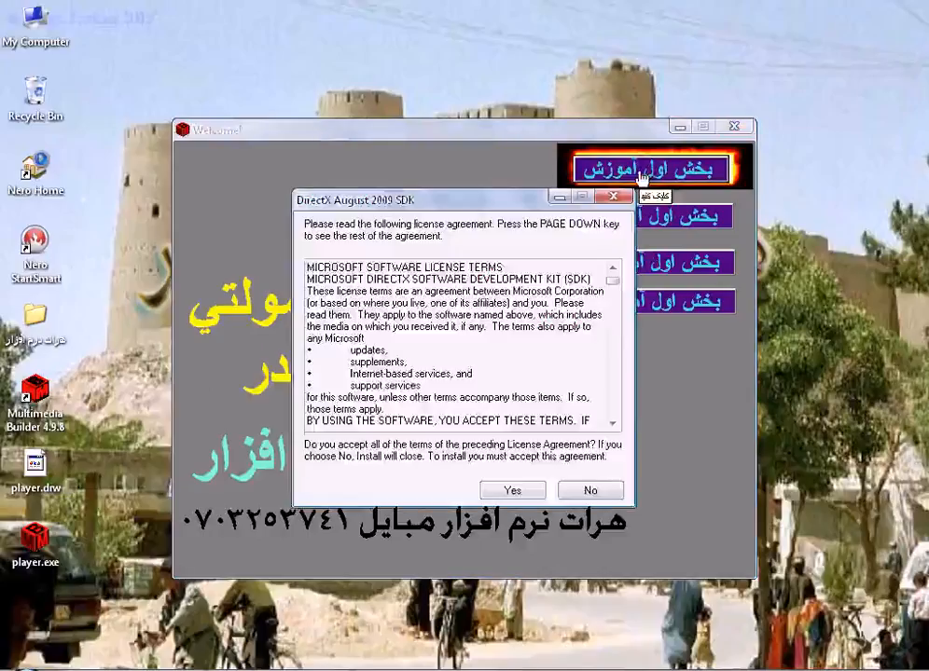
left_click(613, 197)
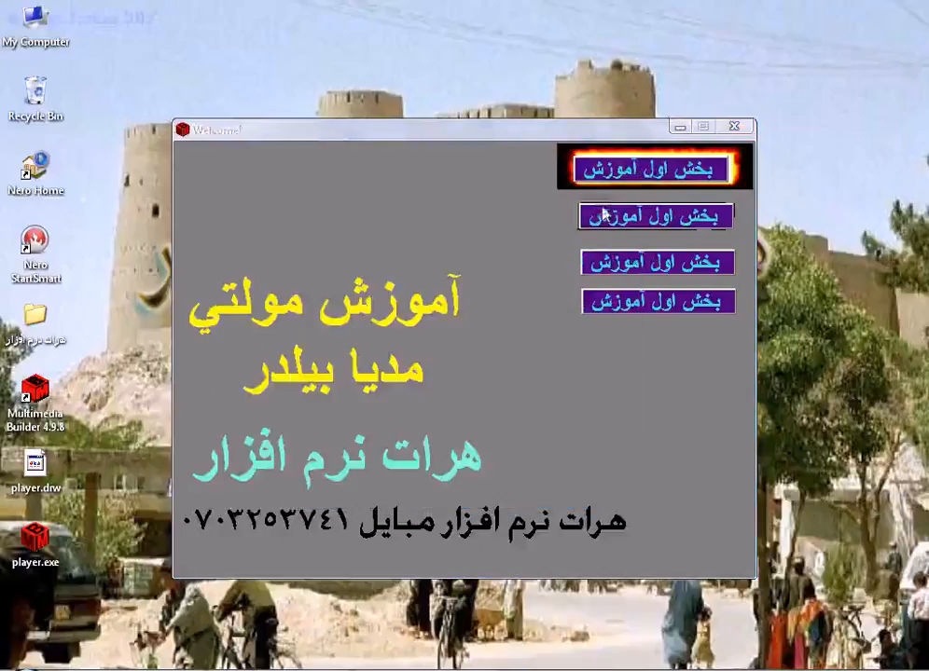
left_click(732, 129)
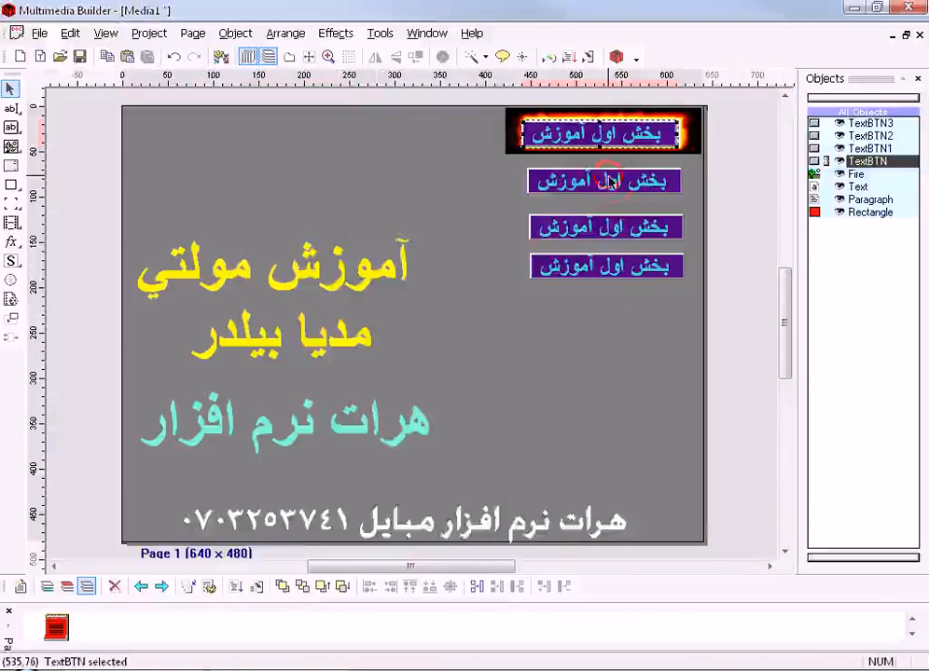
- Set the cursor of the text button directly below the fire image to Up Hand
double_click(611, 183)
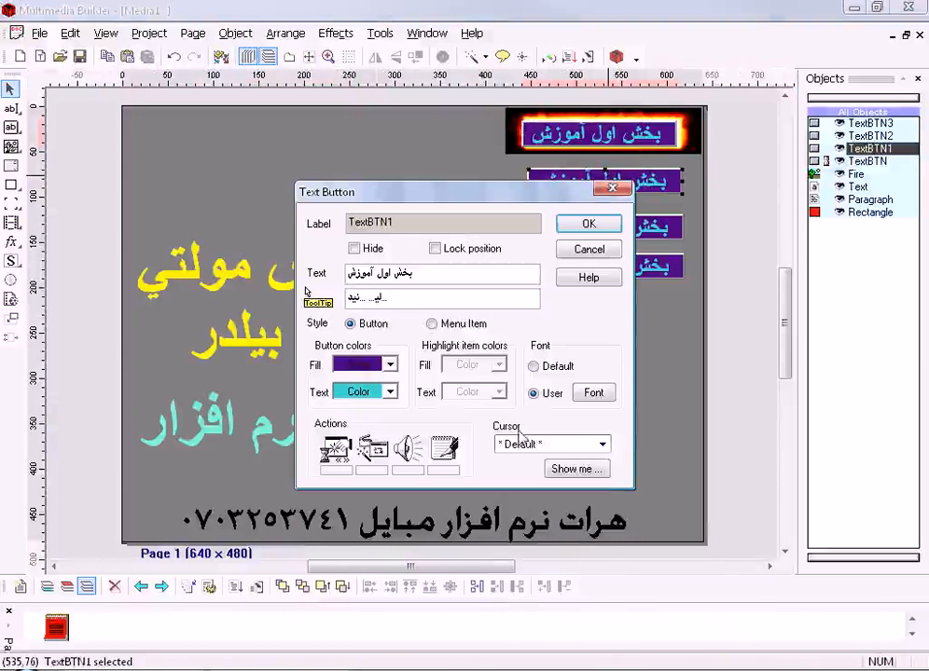
left_click(601, 446)
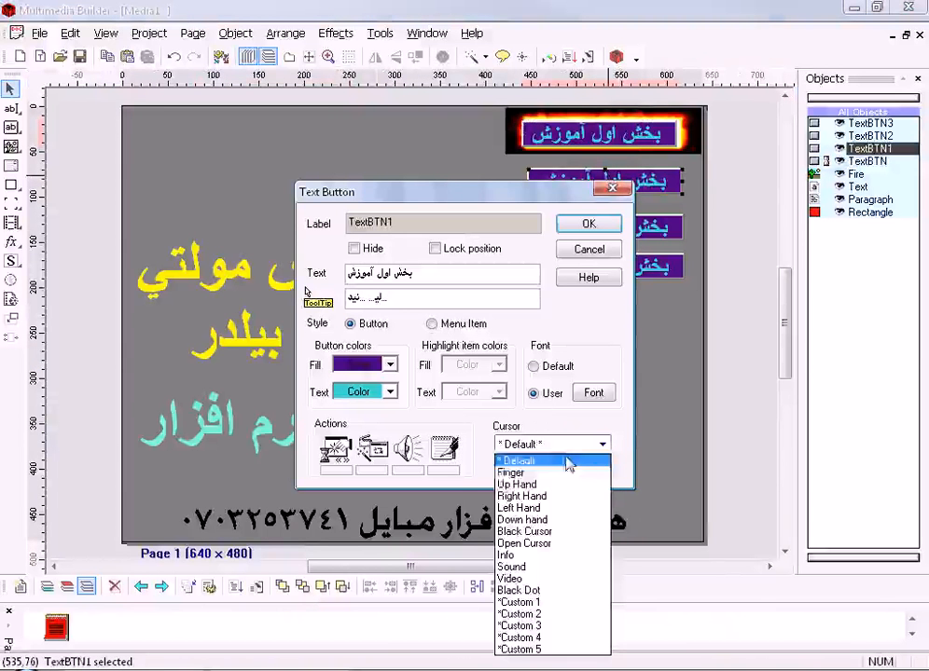
left_click(548, 485)
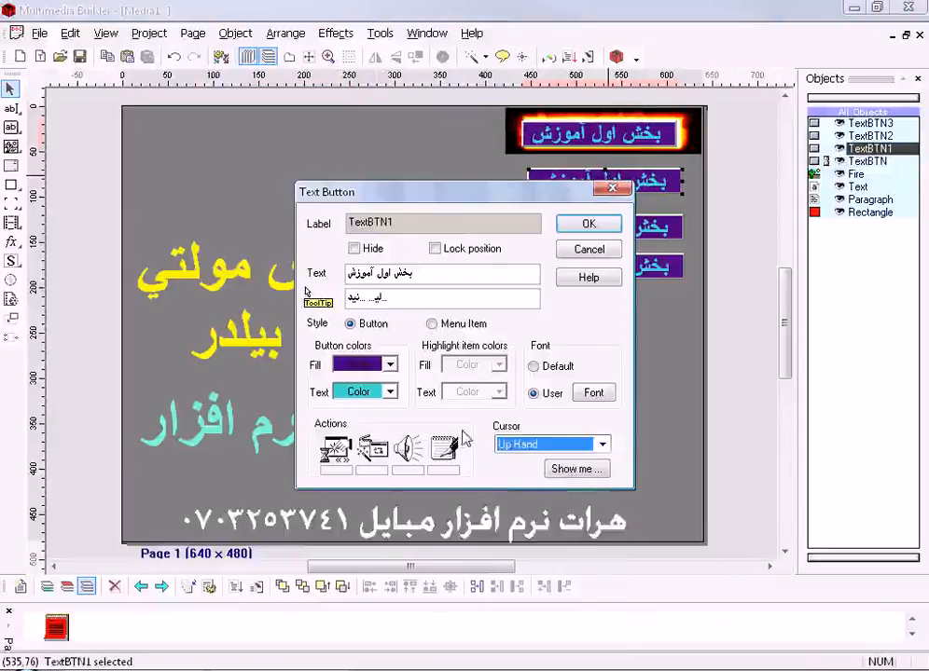
- Set the second text button's On Mouse Click action to Run Program with herat.jpg from E:\New, listing all file types
left_click(335, 448)
left_click(559, 217)
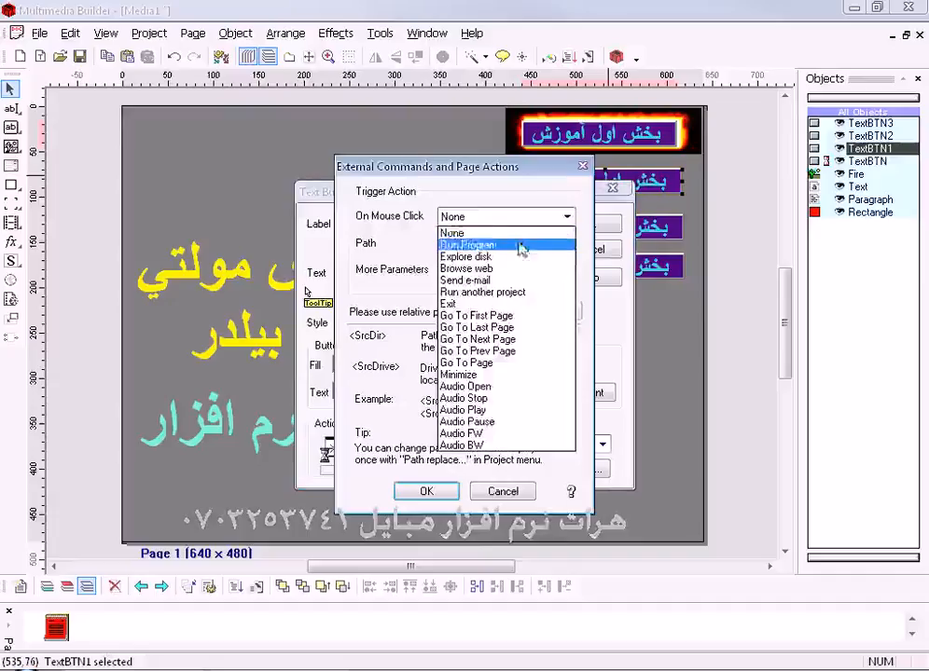
left_click(519, 246)
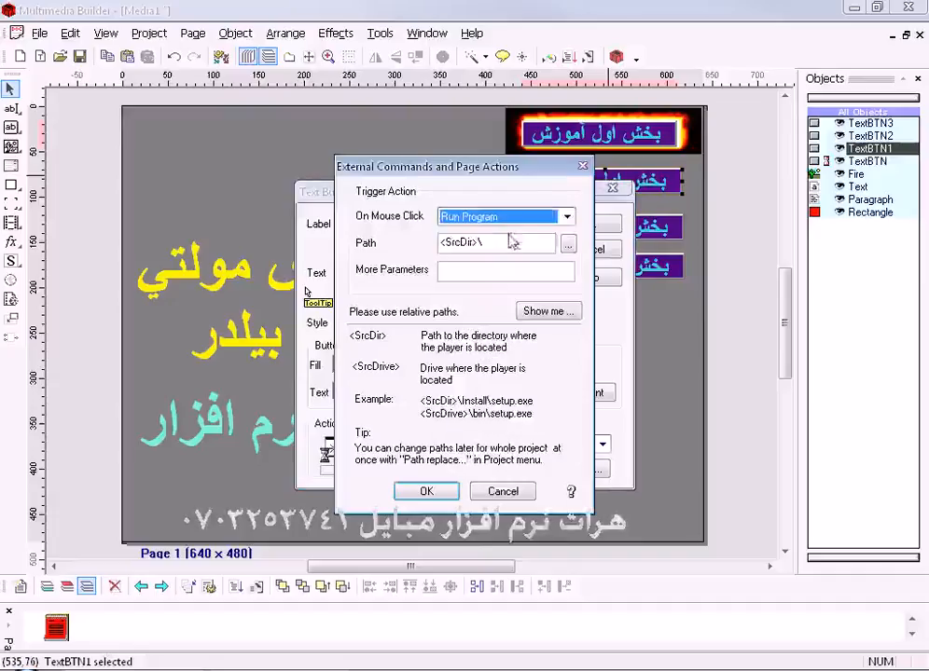
left_click(567, 245)
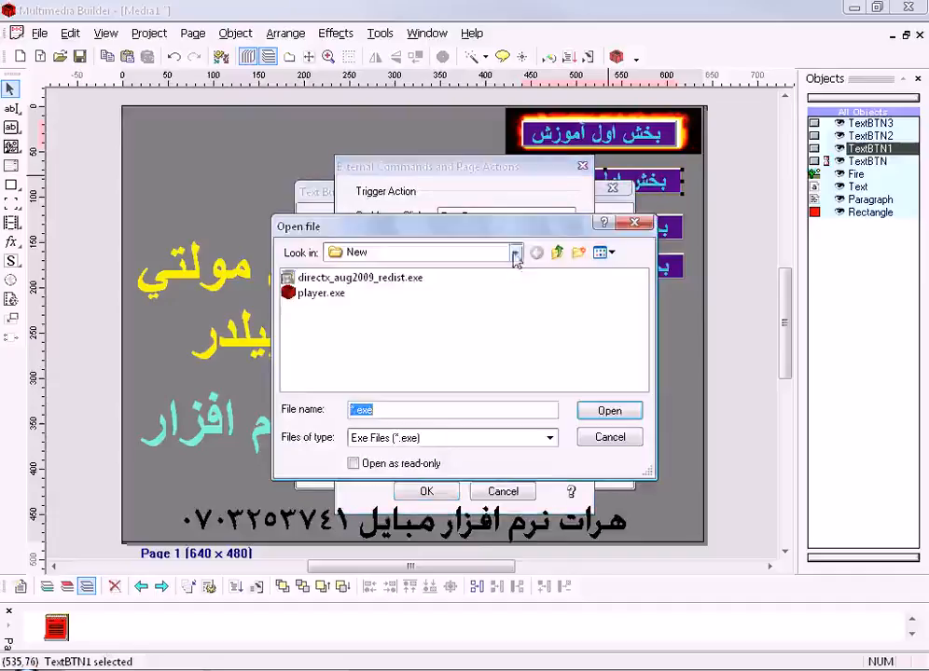
left_click(495, 440)
left_click(488, 467)
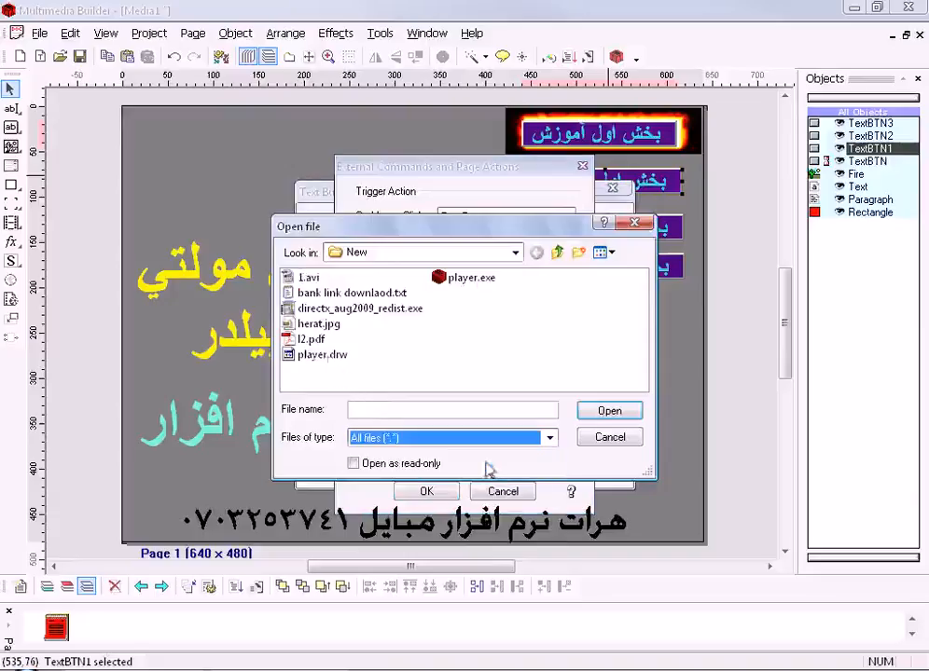
left_click(316, 326)
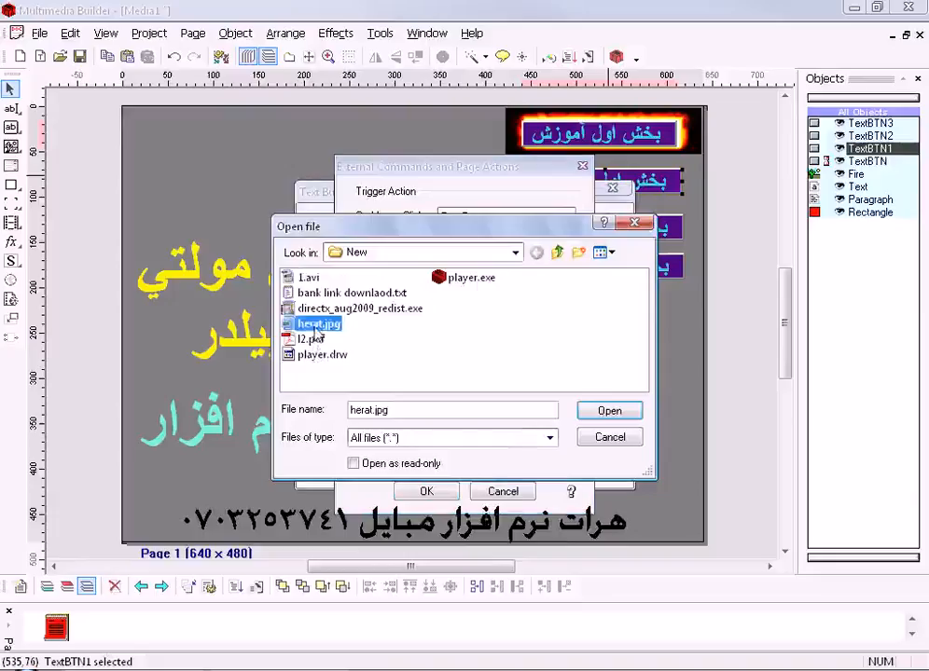
left_click(614, 410)
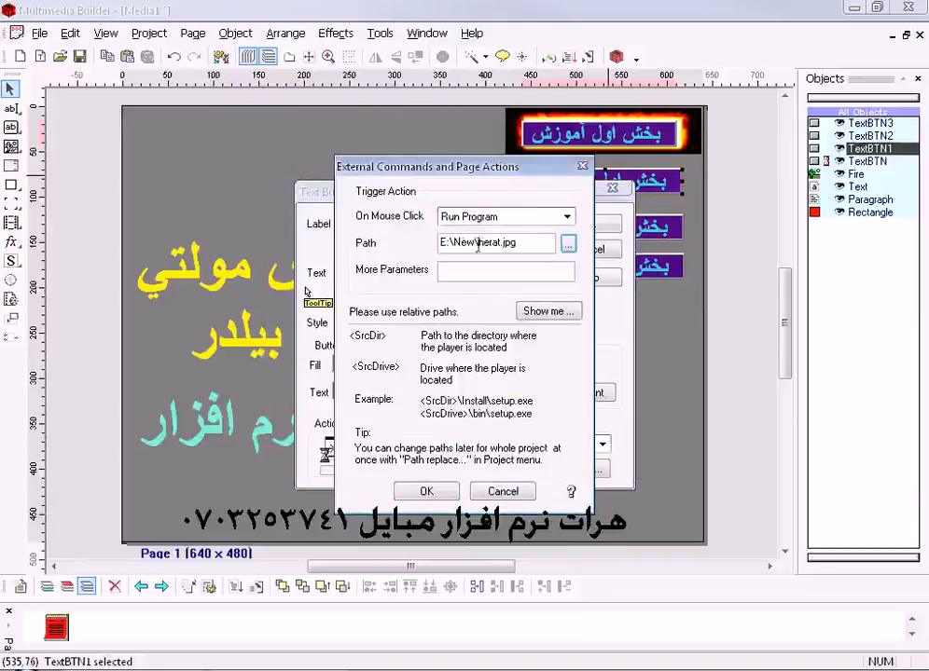
- Replace E:\New\ with <SrcDir>\ in the path of herat.jpg and accept the second button's settings
left_click_drag(479, 243, 448, 244)
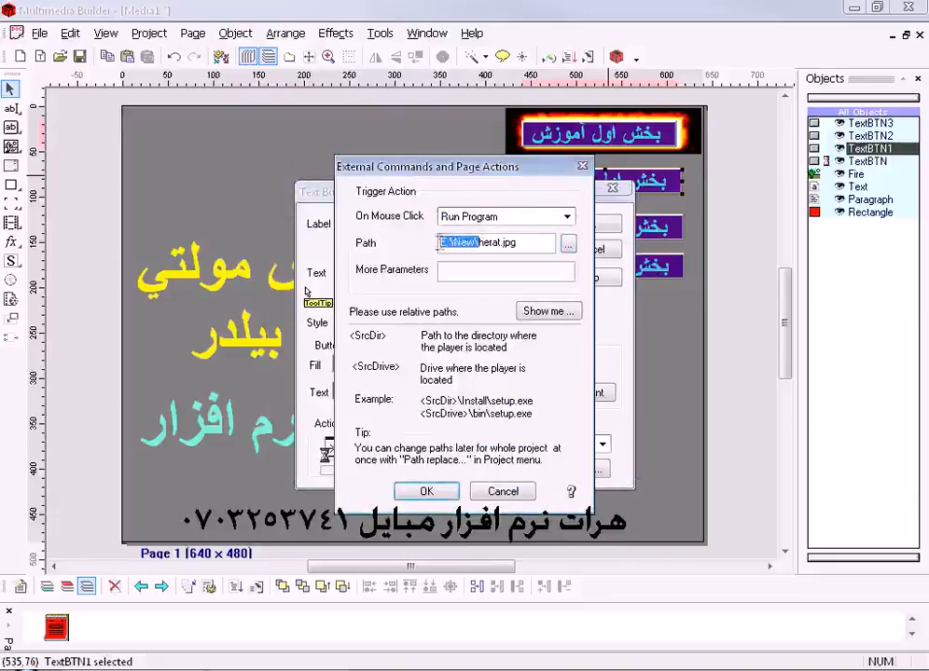
right_click(459, 242)
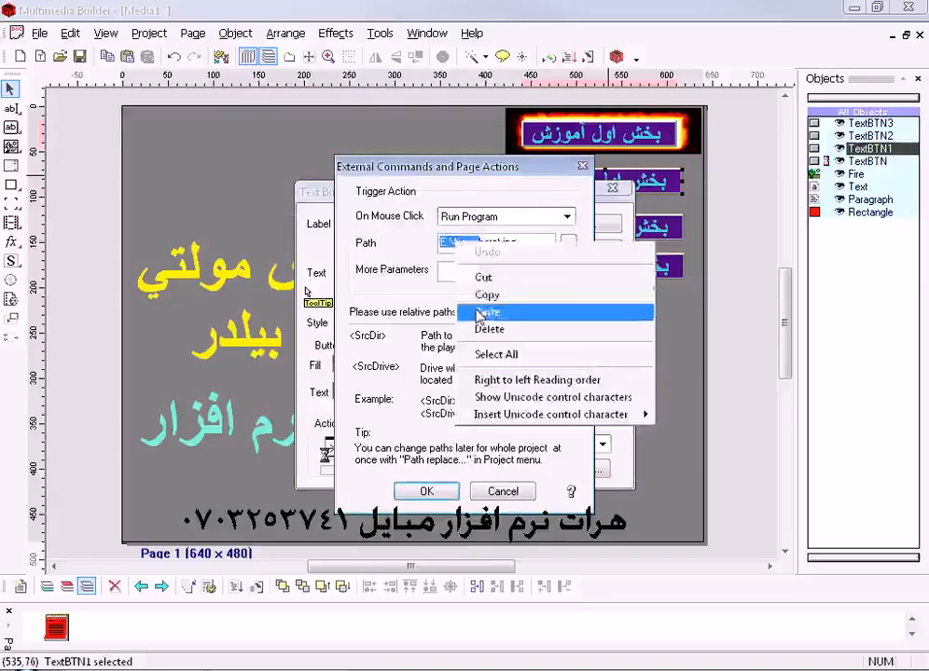
left_click(480, 311)
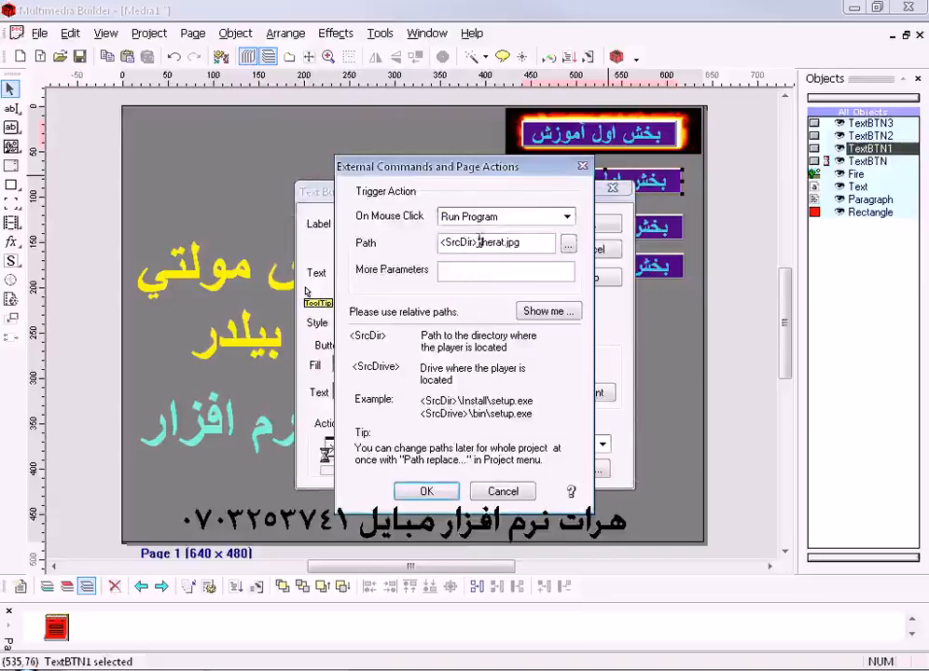
left_click(413, 496)
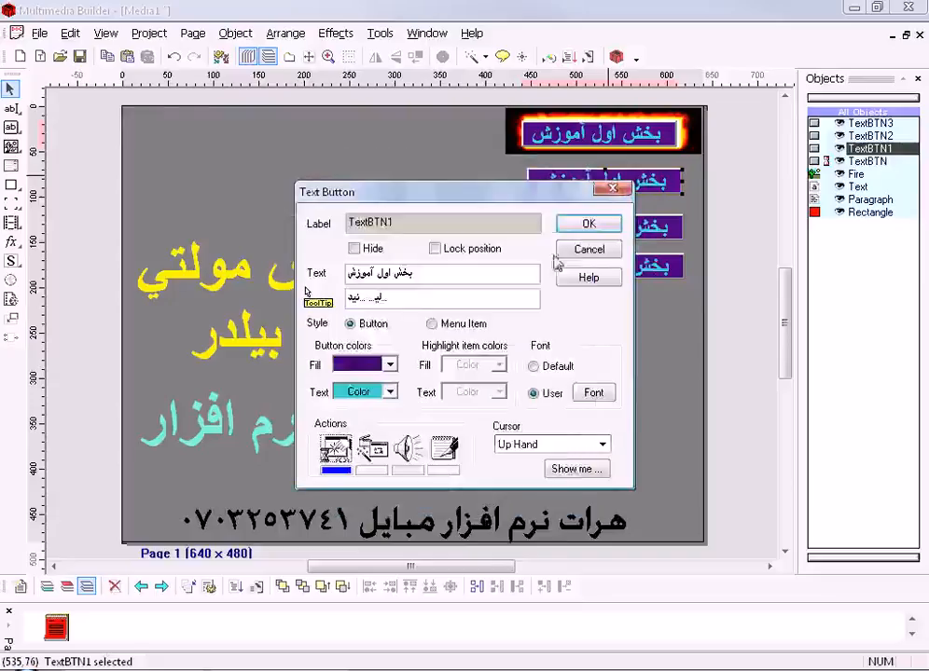
left_click(577, 228)
- Test-run the project, open herat.jpg with the second text button, and dismiss the image viewer's language dialog
left_click(590, 57)
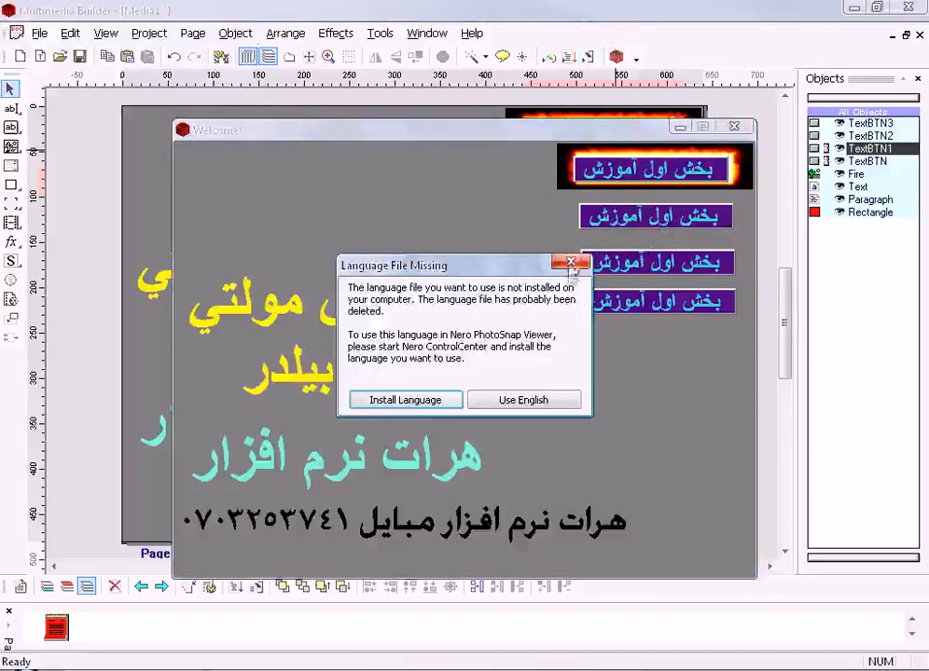
left_click(569, 263)
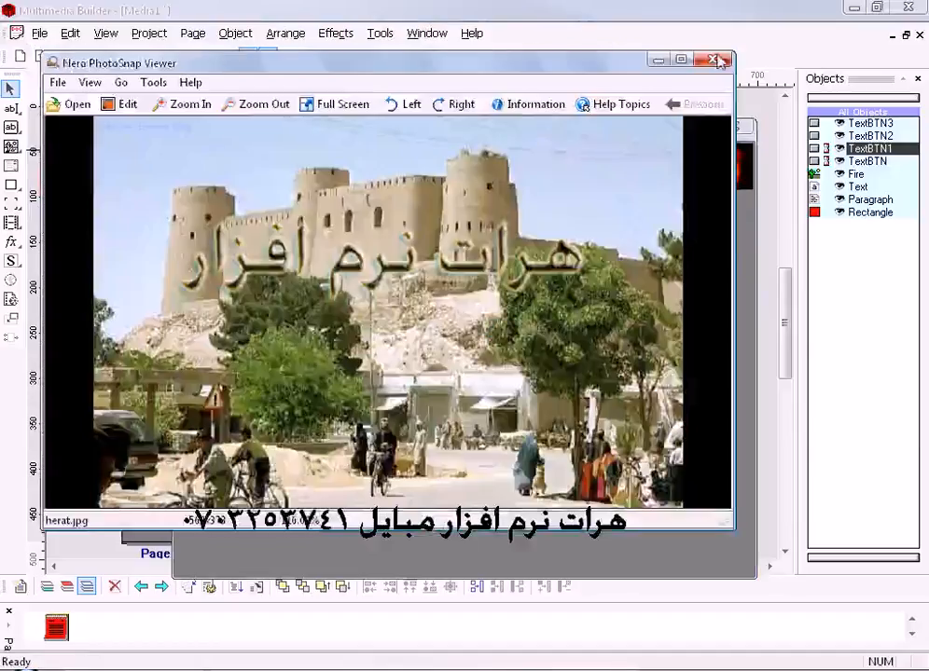
left_click(714, 60)
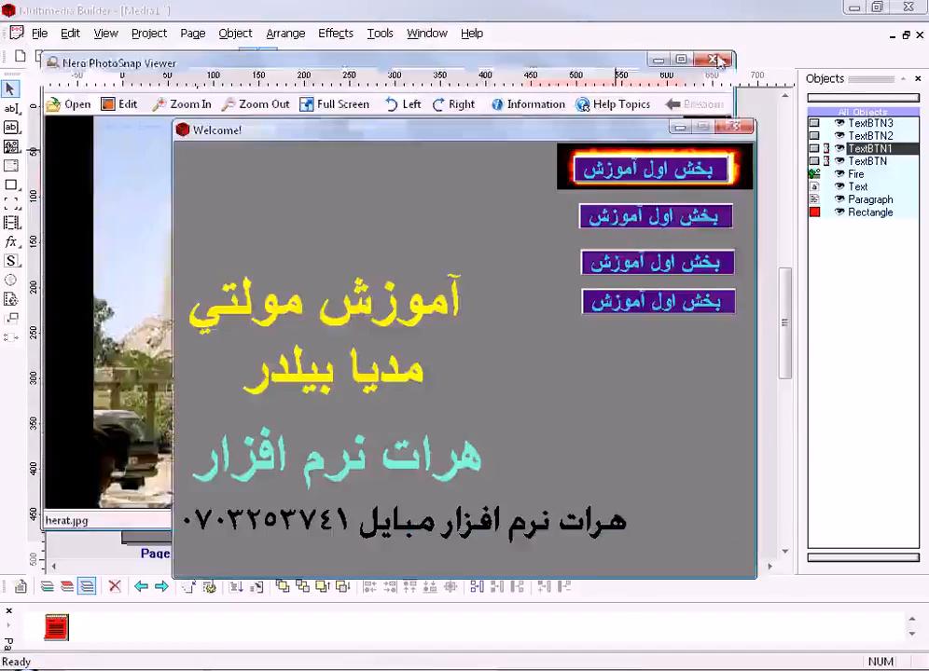
- Close the running preview and change the second text button's style to Menu Item
left_click(731, 128)
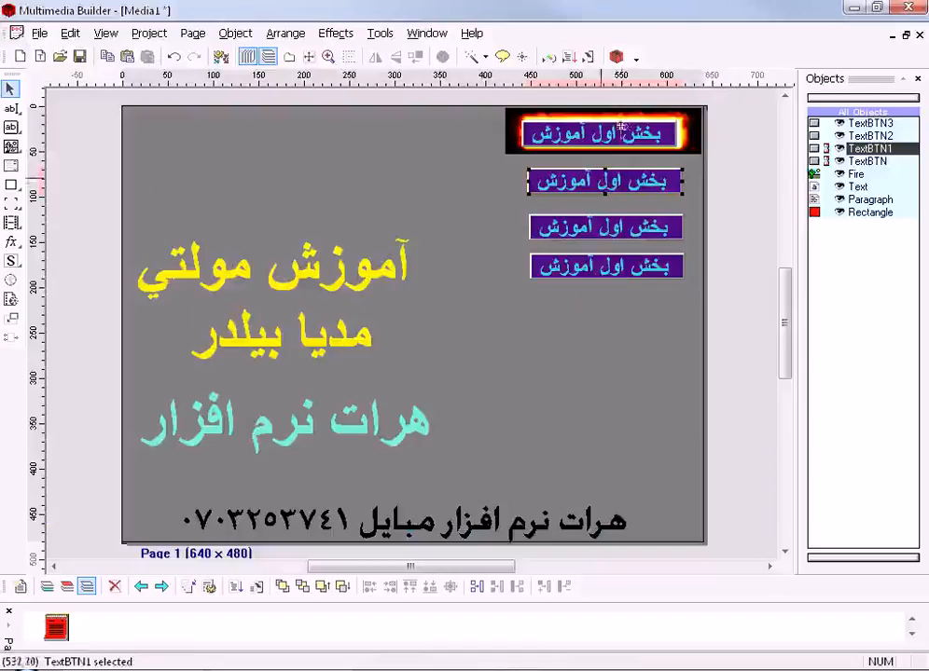
double_click(475, 180)
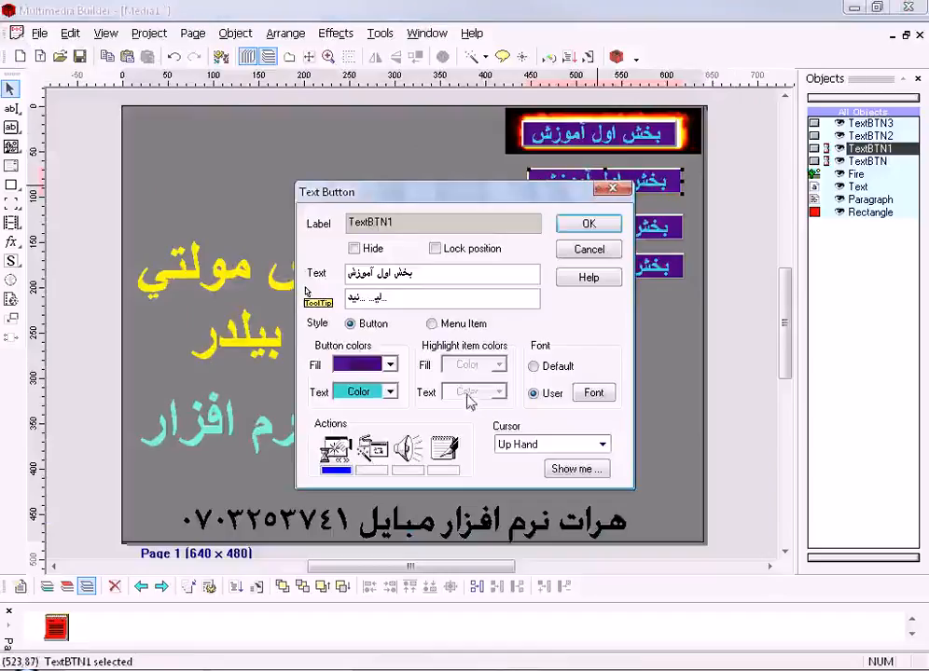
left_click(431, 324)
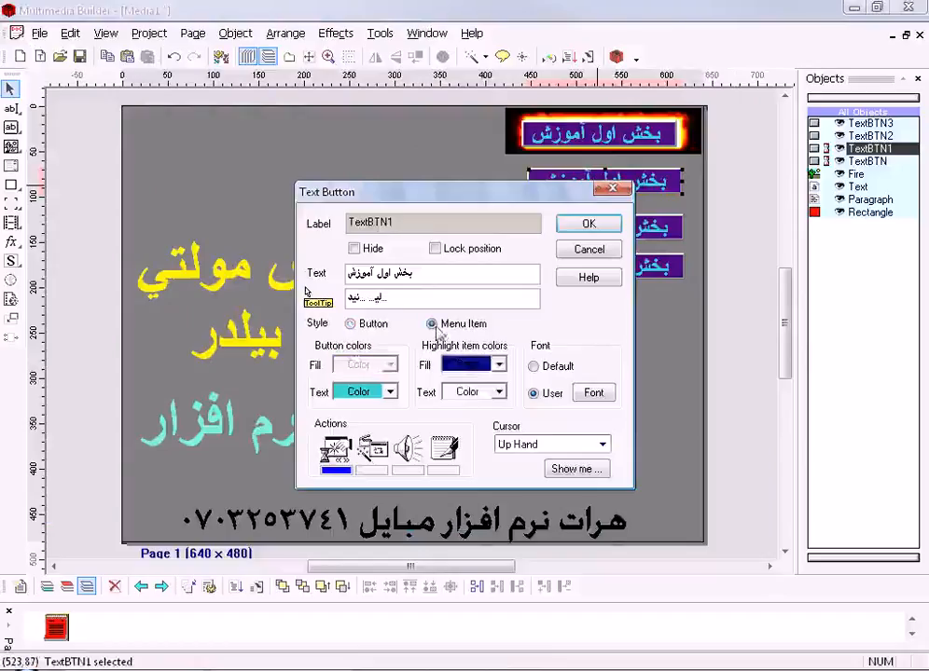
left_click(590, 224)
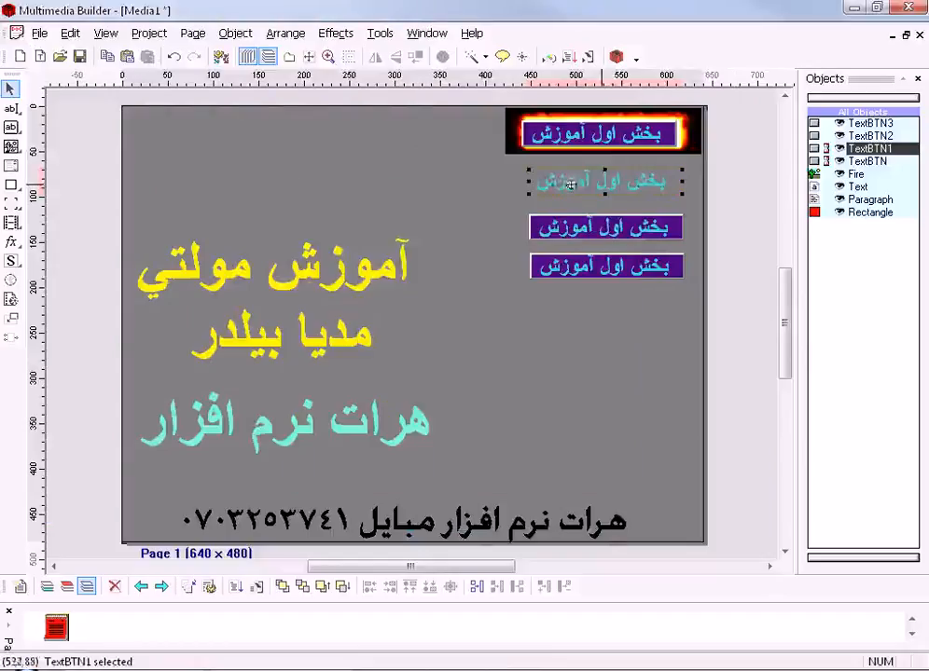
- Move the second text button horizontally to the page's right edge, test-run the project and close the preview
left_click(487, 210)
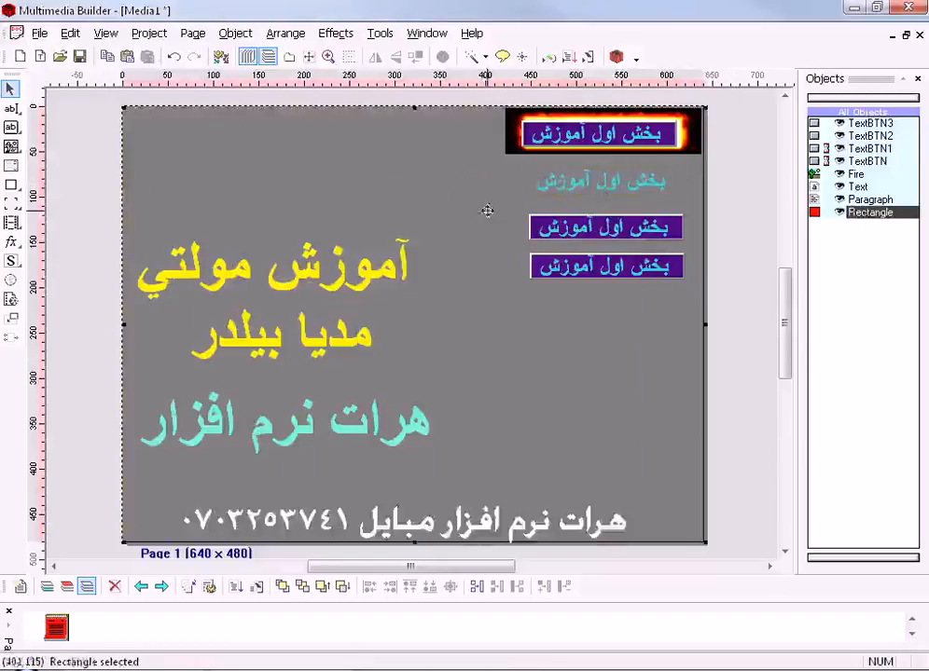
left_click(633, 183)
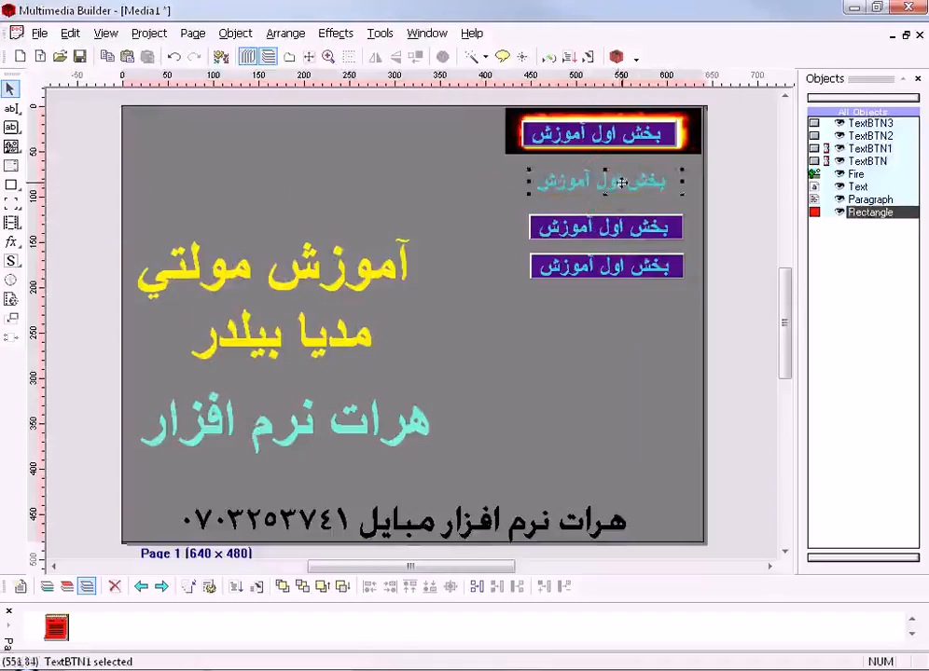
left_click_drag(631, 183, 651, 183)
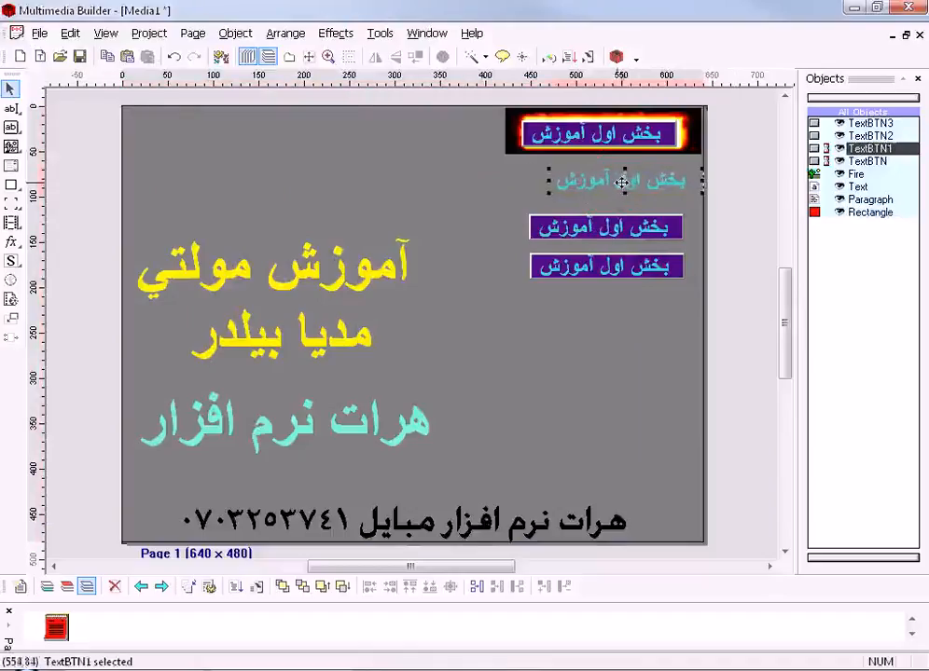
left_click(588, 56)
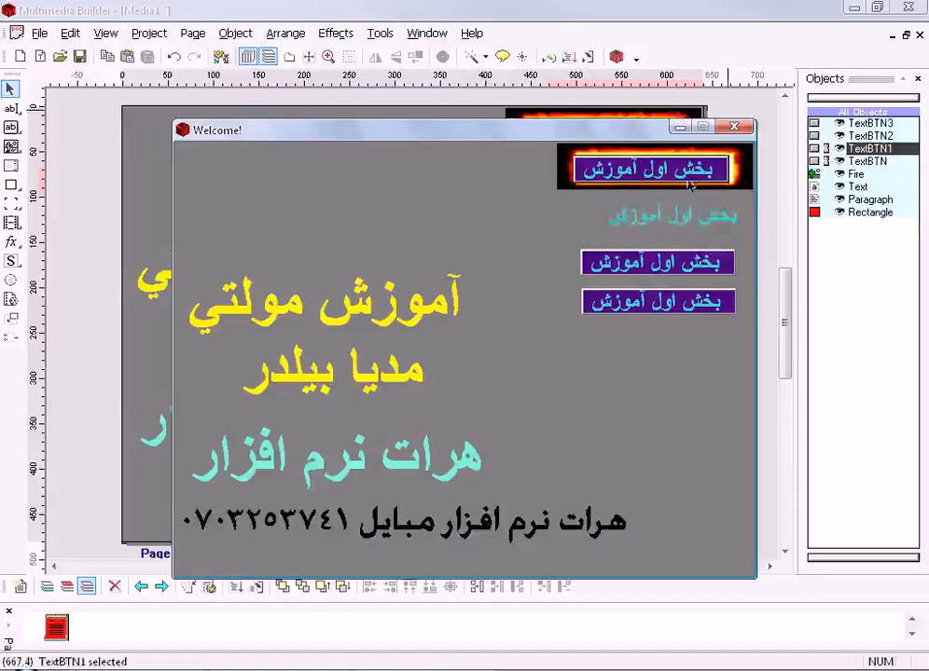
left_click(734, 128)
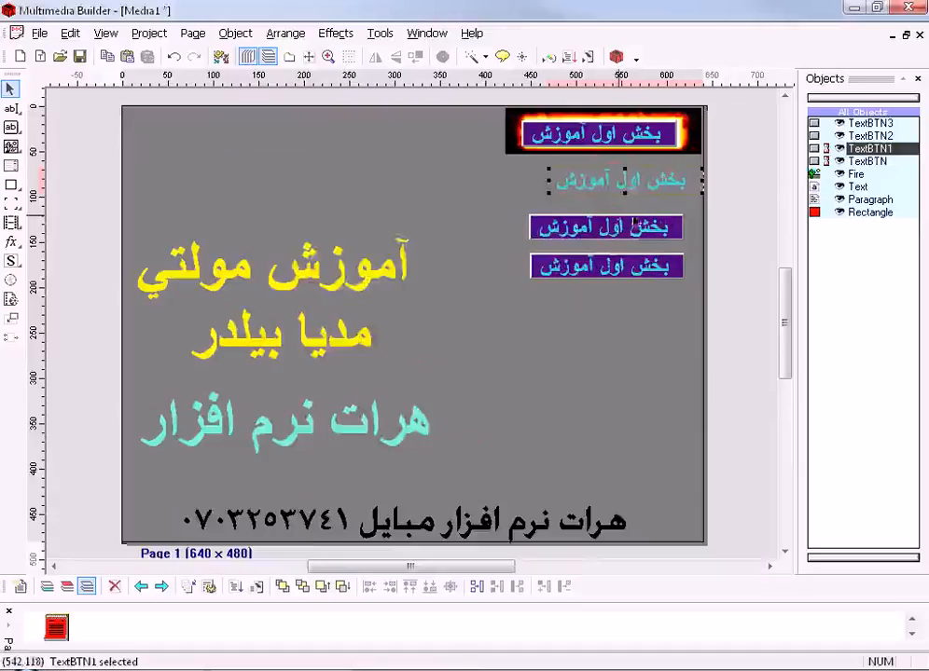
- Set the Menu Item highlight fill of the second text button to yellow and test-run the project
left_click(613, 177)
double_click(614, 177)
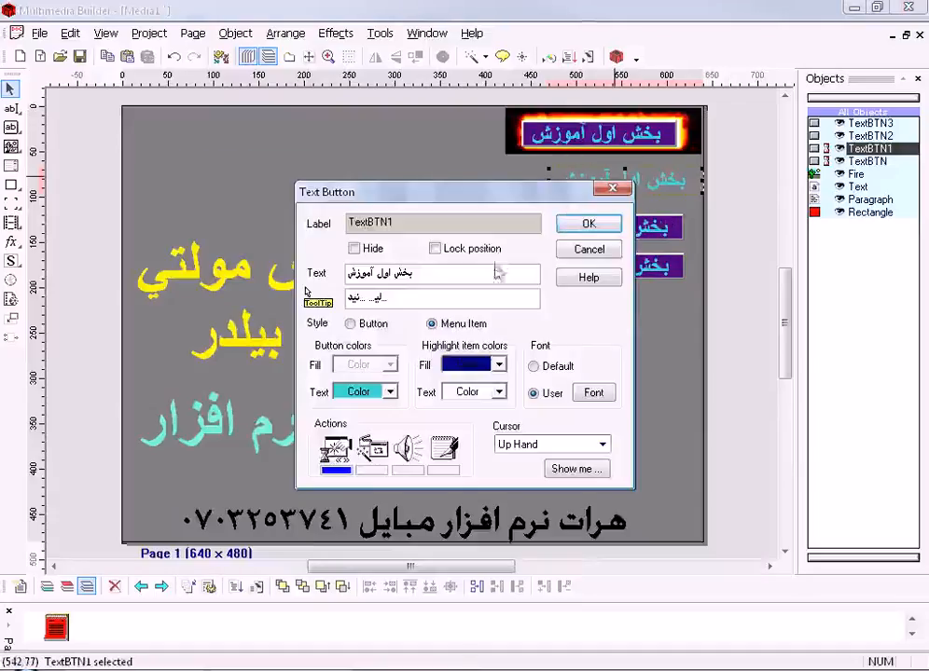
left_click(350, 325)
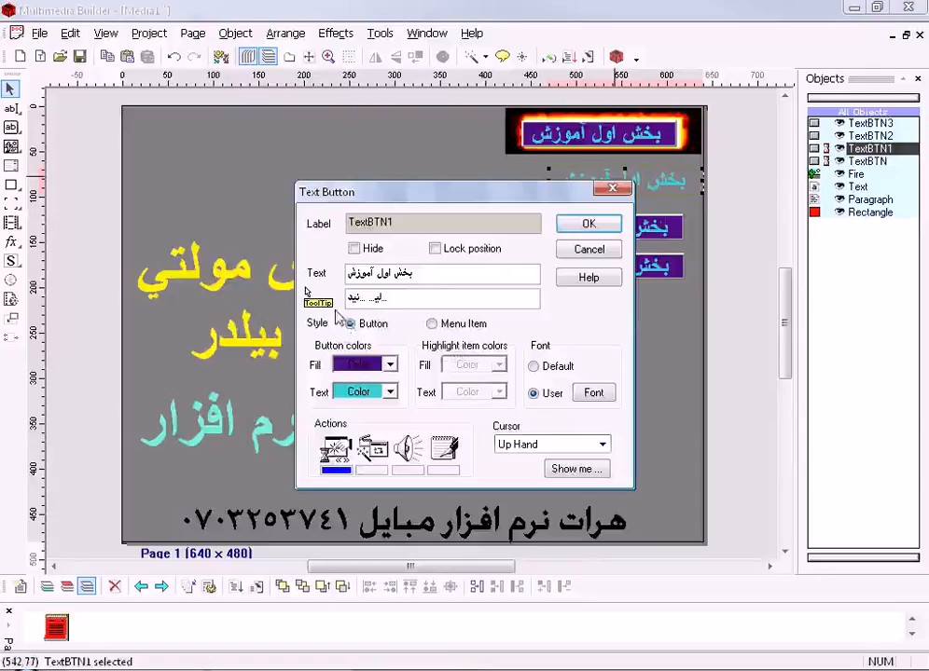
left_click(432, 323)
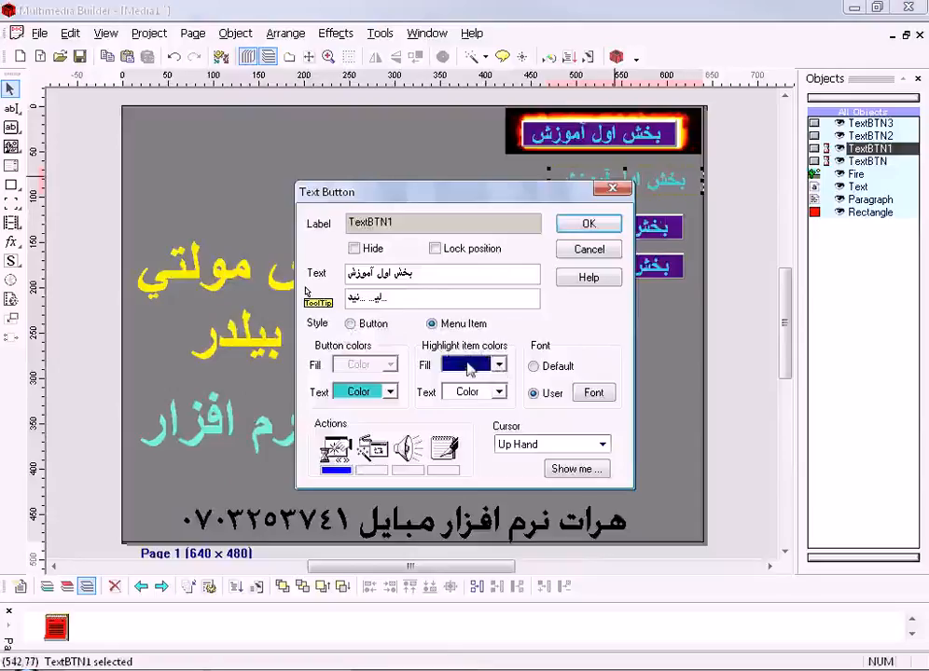
left_click(500, 364)
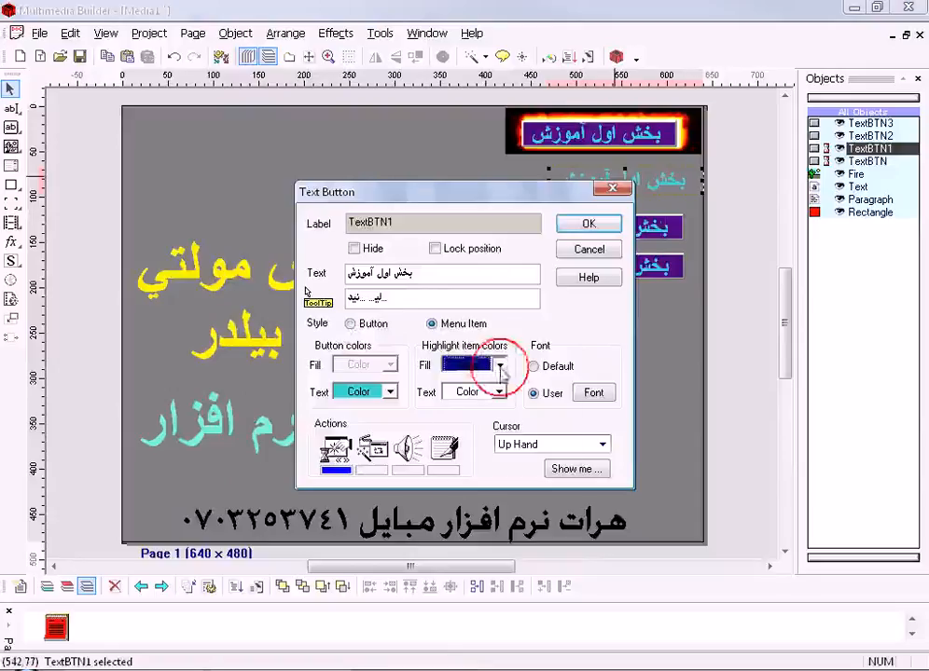
left_click(483, 458)
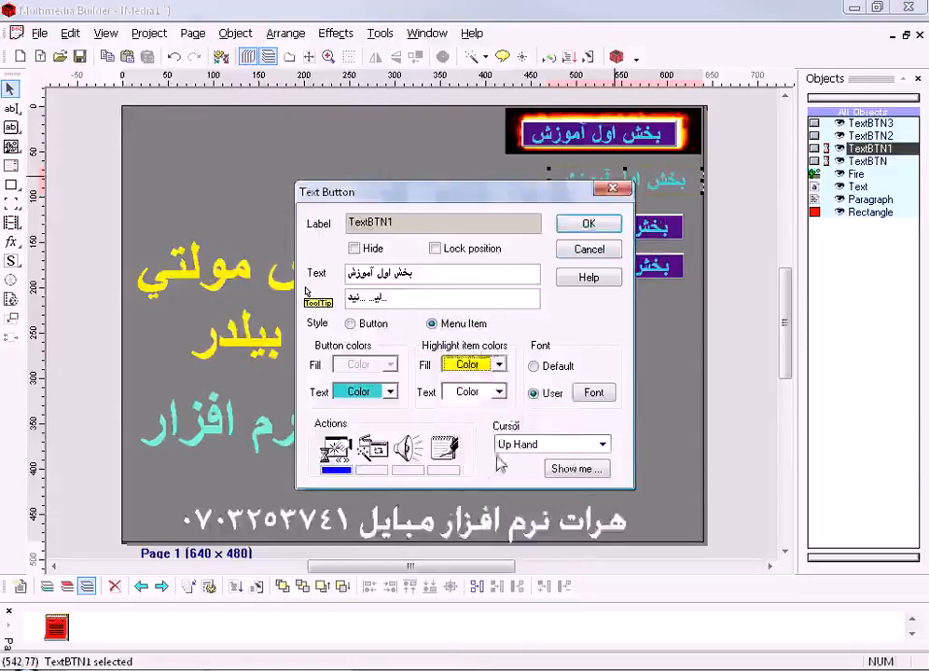
left_click(590, 224)
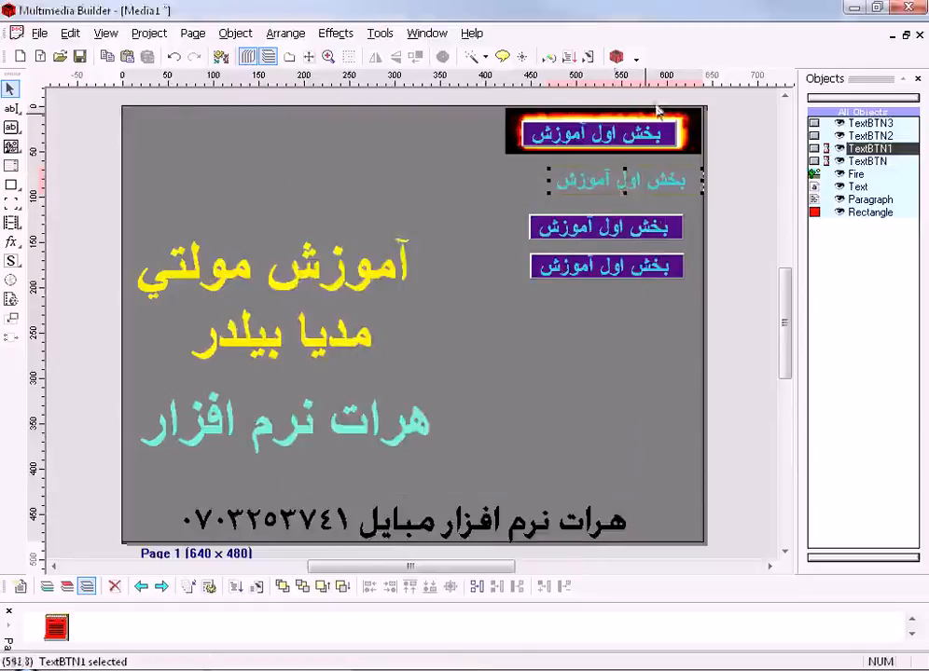
left_click(589, 57)
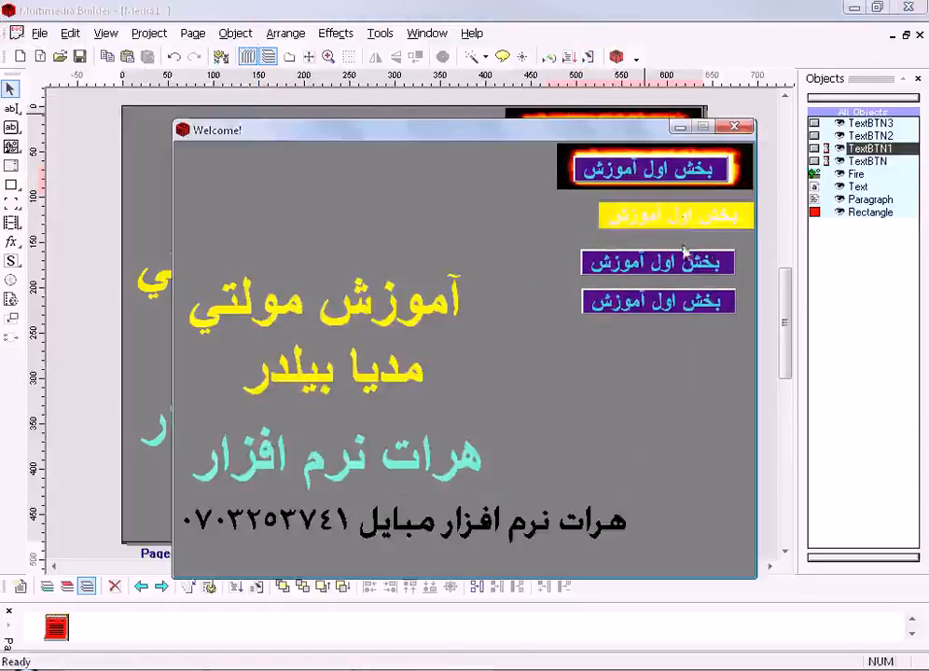
left_click(732, 128)
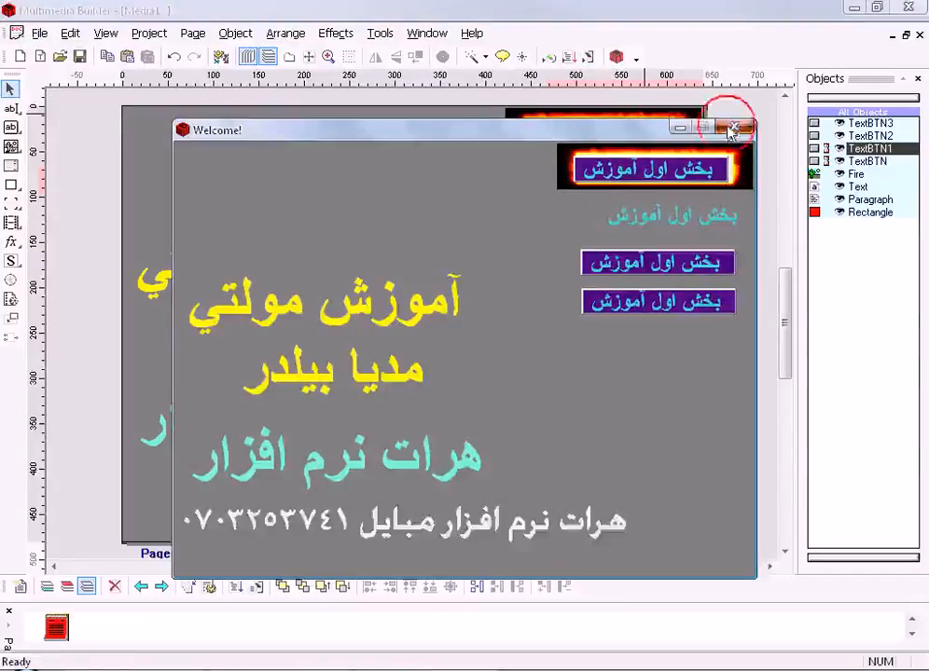
- Switch the second text button's style back to Button
left_click(605, 180)
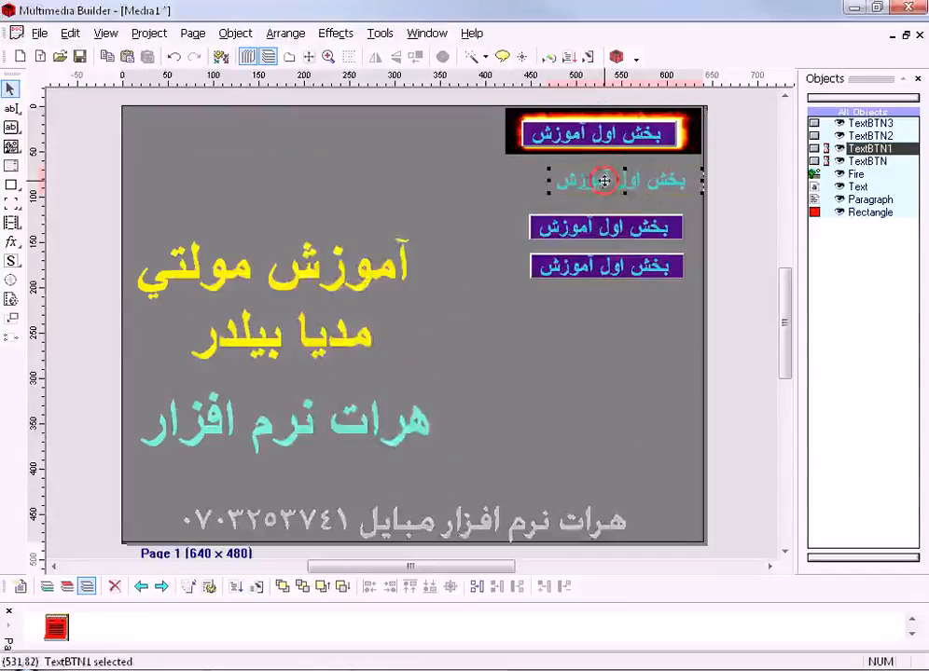
double_click(604, 180)
left_click(372, 324)
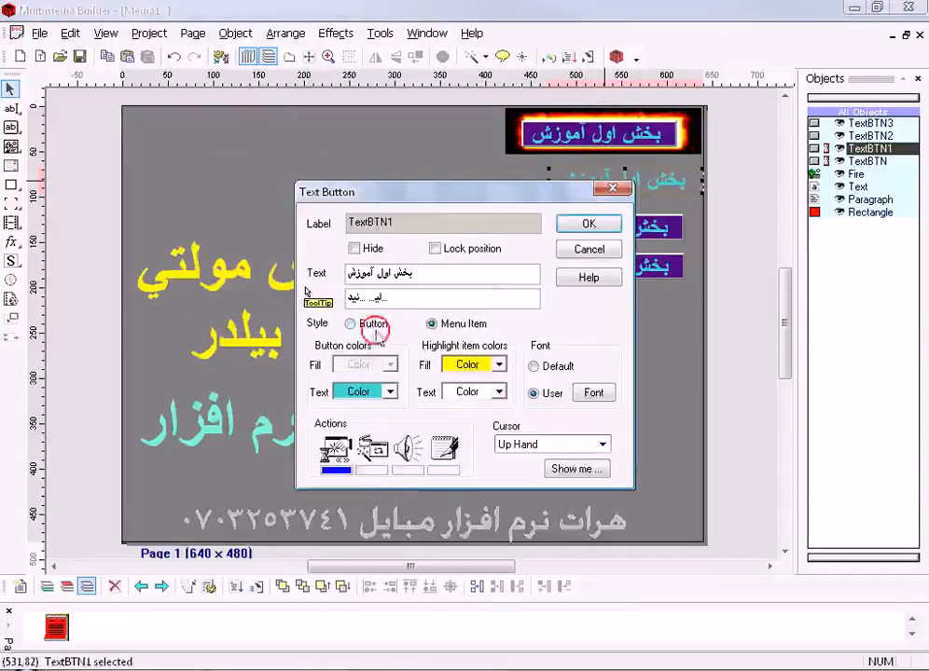
- Examine the second button's interaction settings for other objects and its sound actions, including the mouse-over sound file browser
left_click(372, 448)
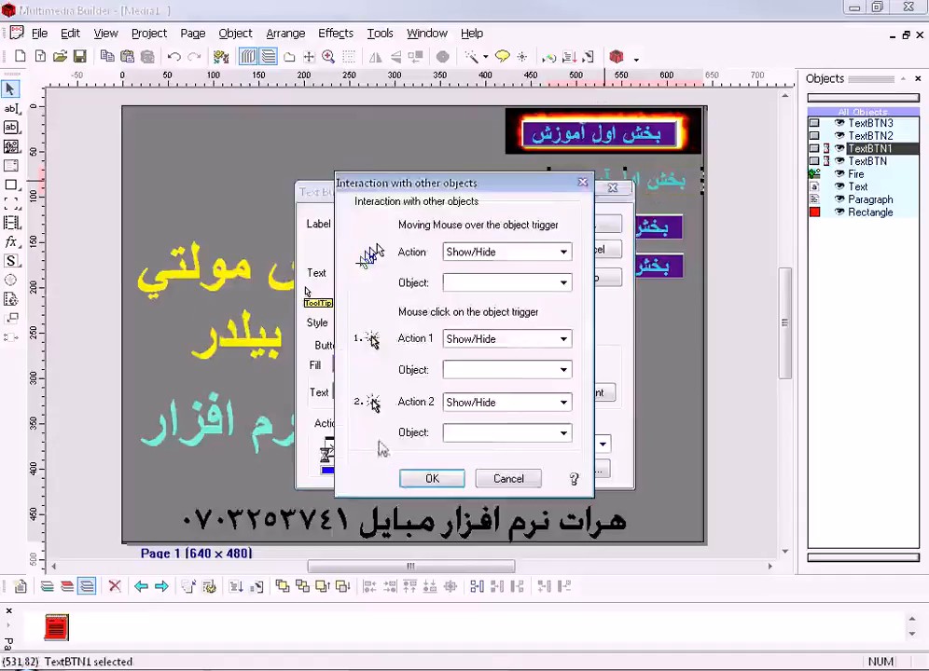
left_click(582, 183)
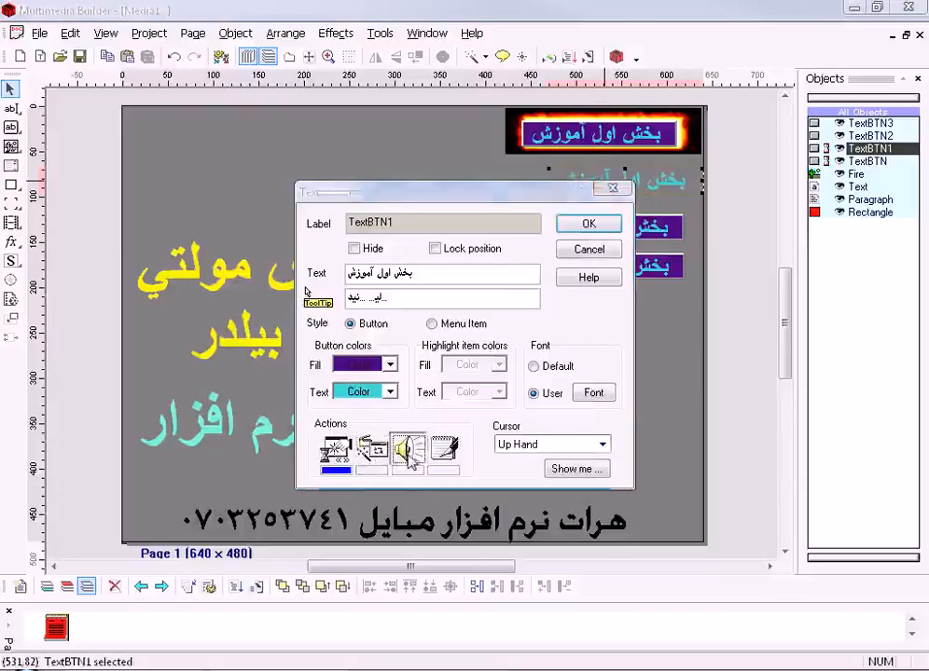
left_click(408, 455)
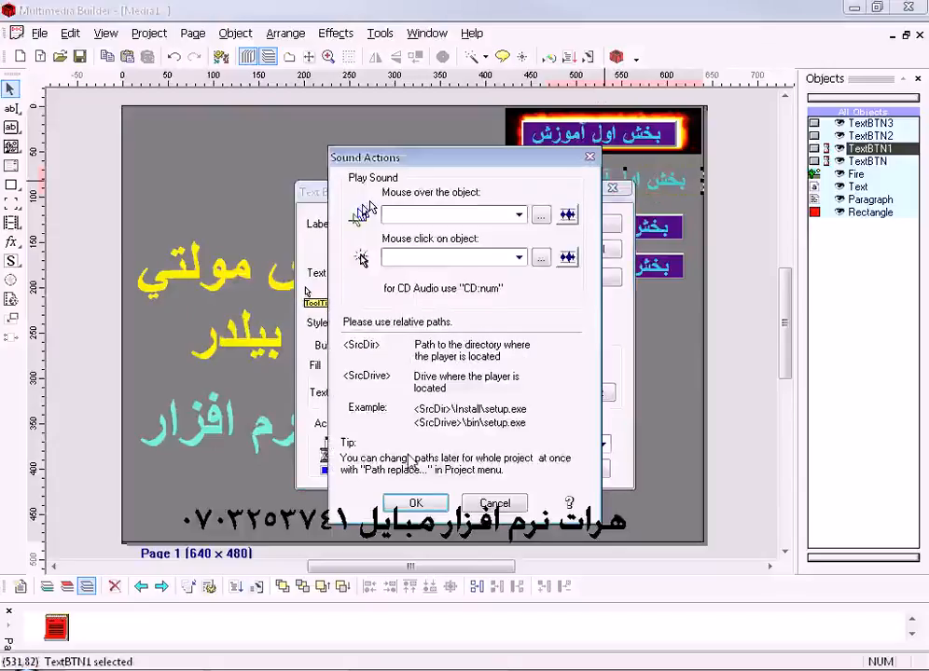
left_click(542, 220)
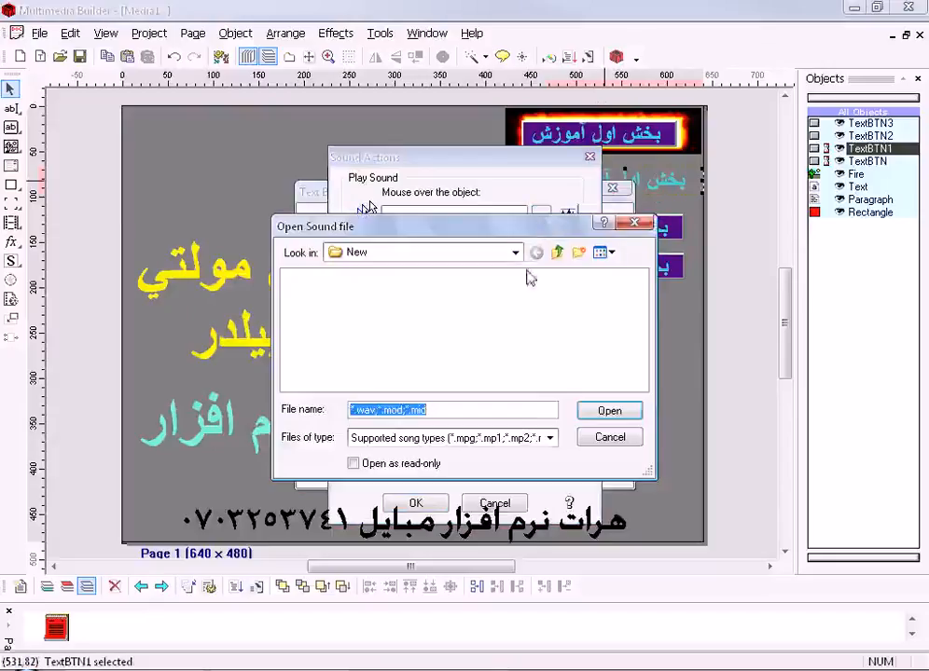
left_click(515, 251)
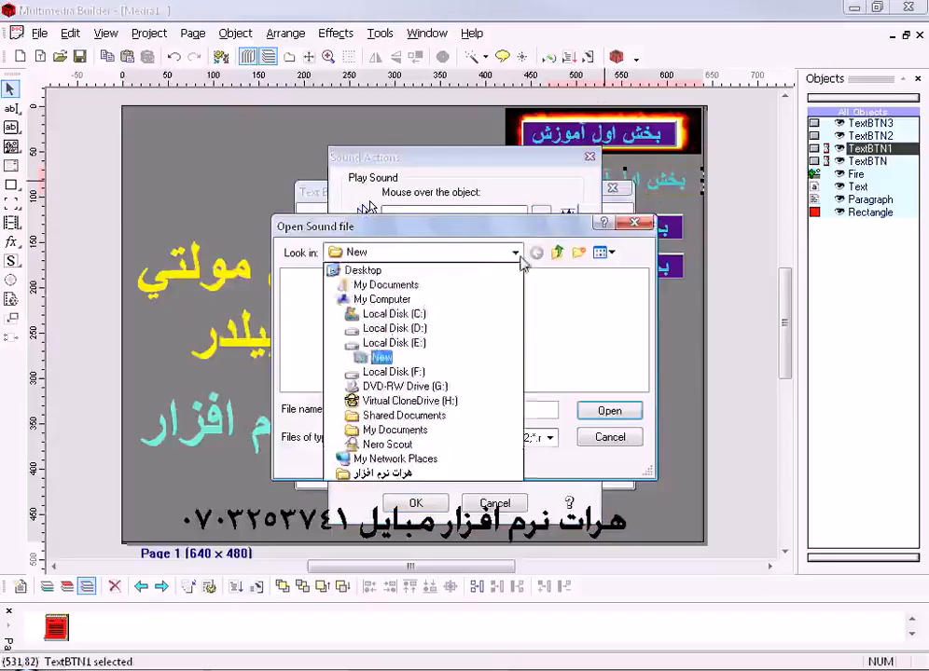
left_click(634, 222)
left_click(634, 222)
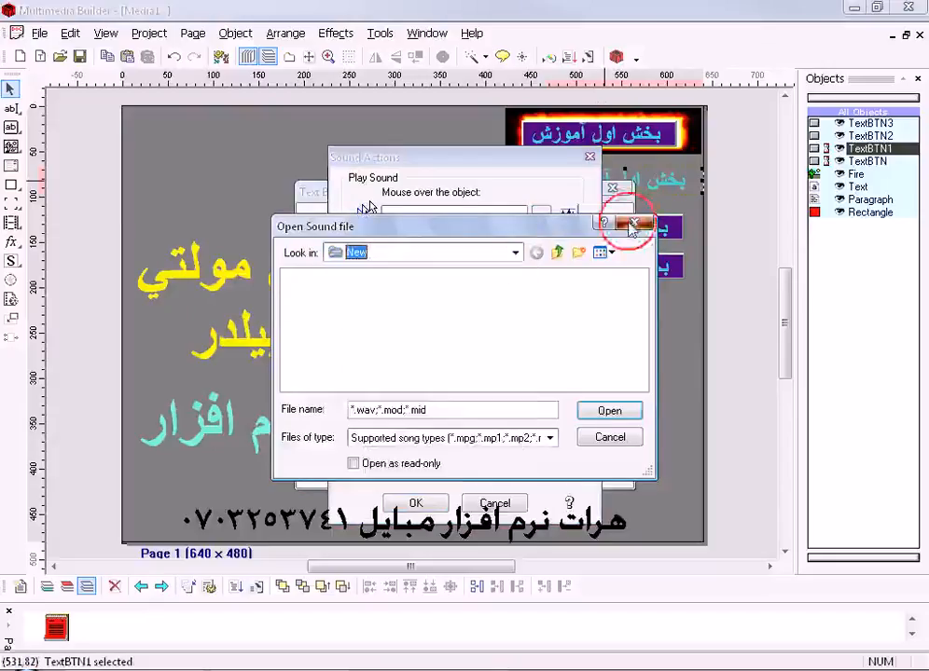
left_click(589, 158)
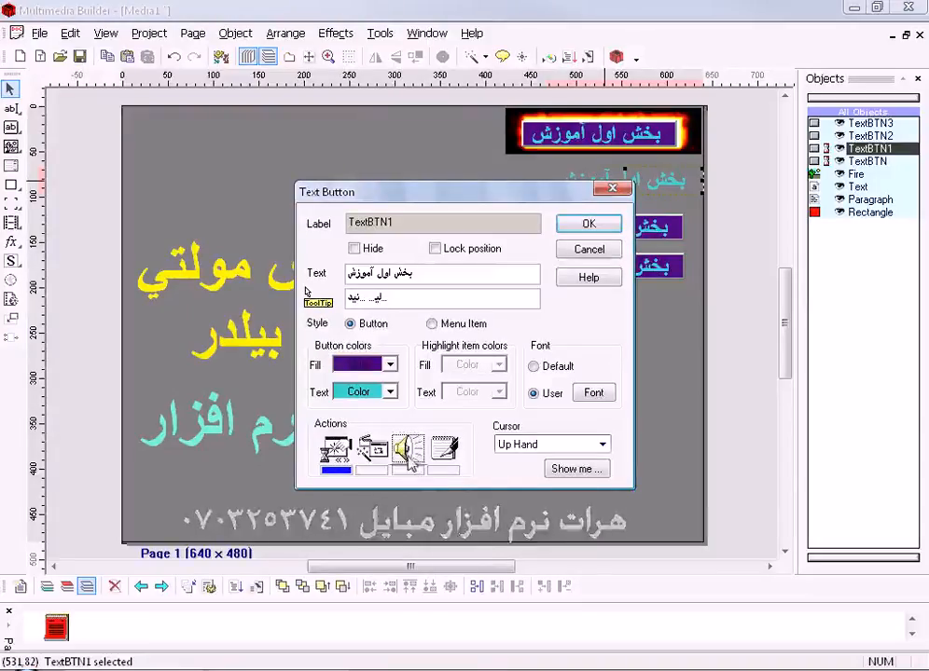
- Try to choose a mouse-over sound for the second text button from the folder E:\New
left_click(407, 454)
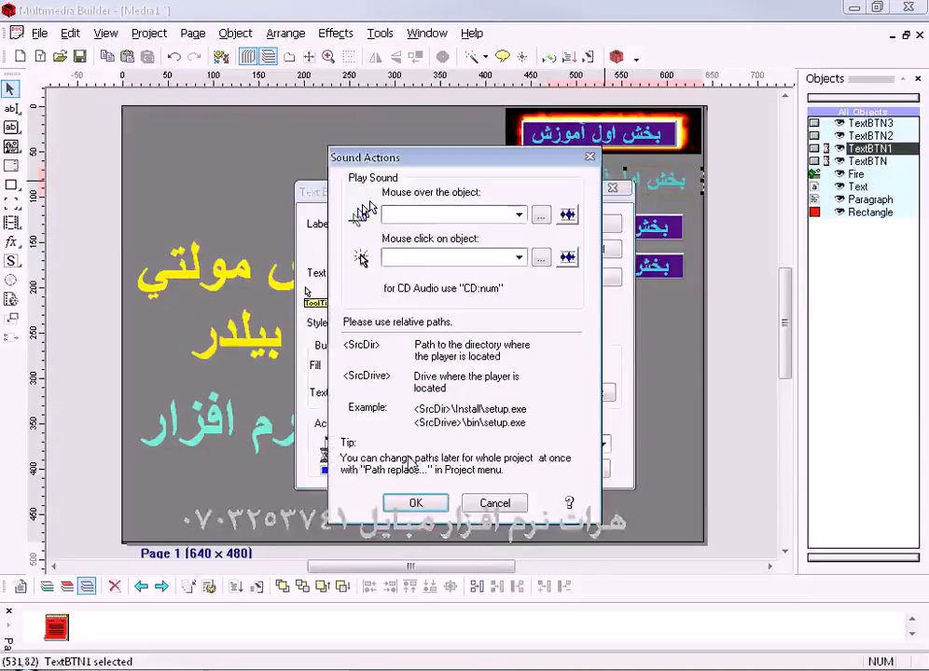
left_click(542, 214)
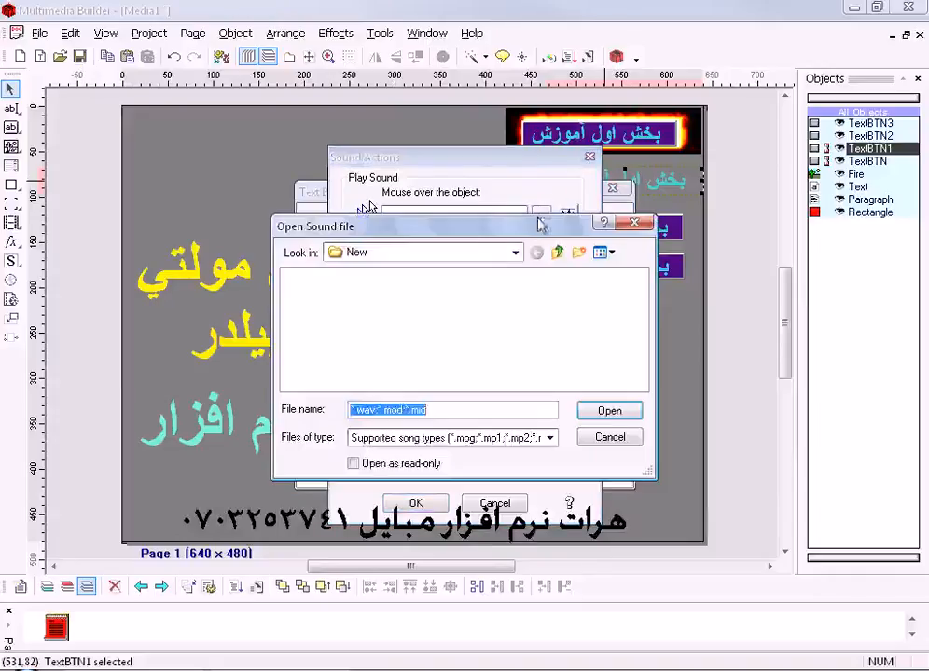
left_click(514, 252)
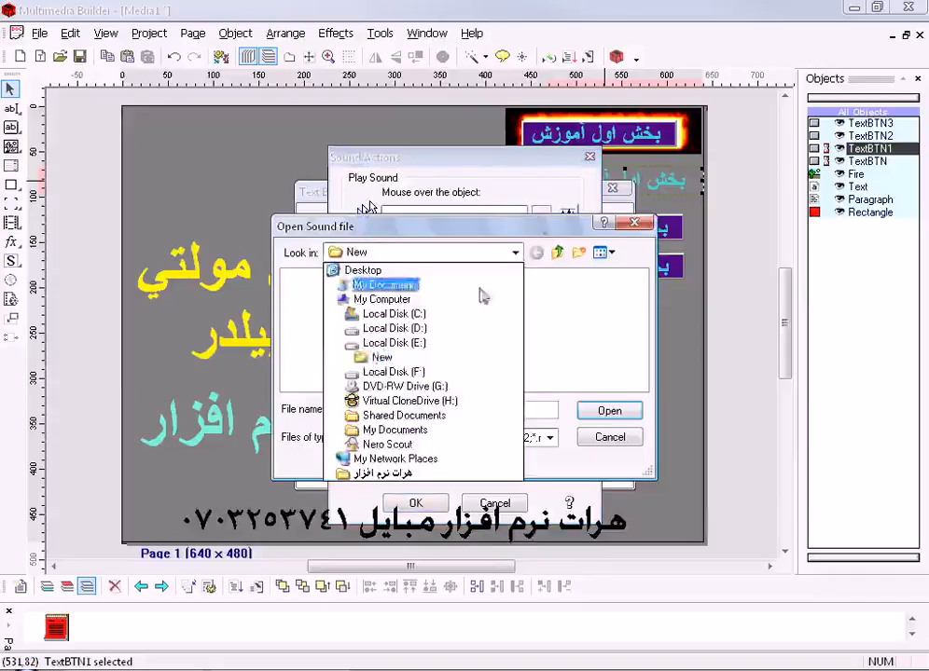
left_click(384, 358)
left_click(445, 439)
left_click(609, 438)
left_click(510, 503)
left_click(384, 456)
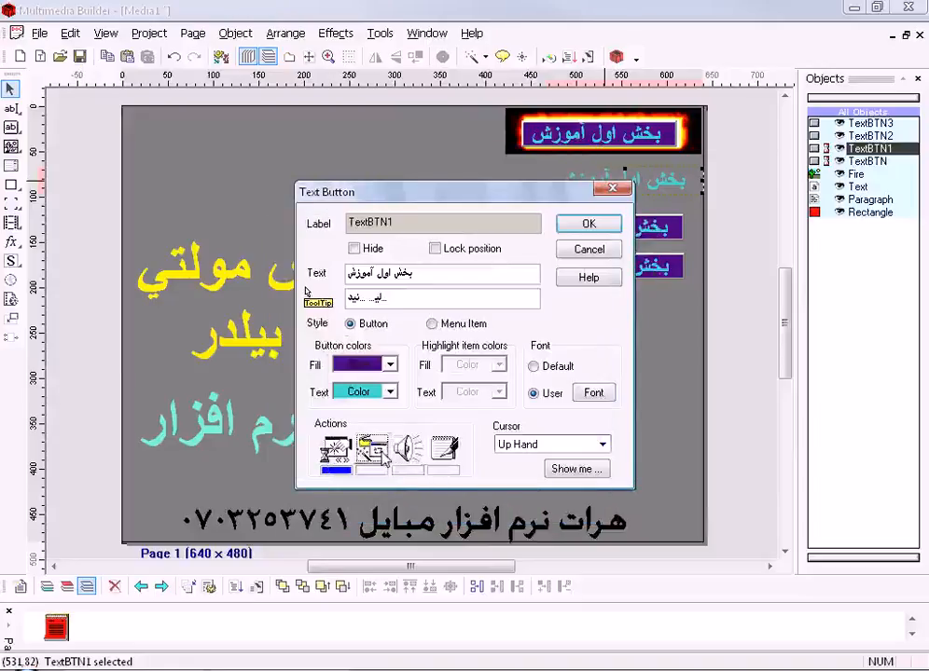
left_click(402, 449)
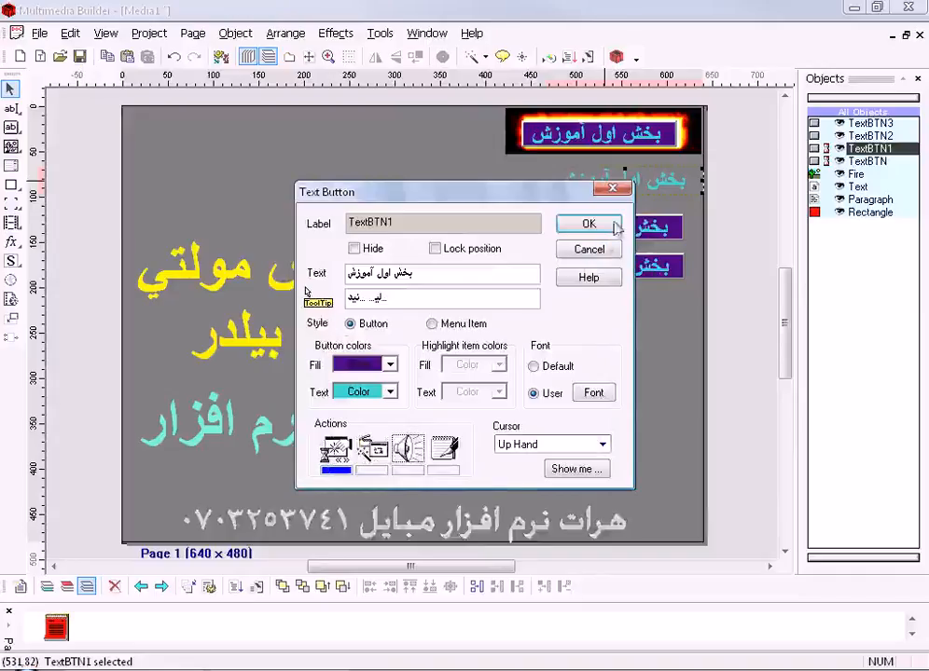
- Add an Exit() action to the second text button's mouse-up script using the Script Wizard
left_click(445, 450)
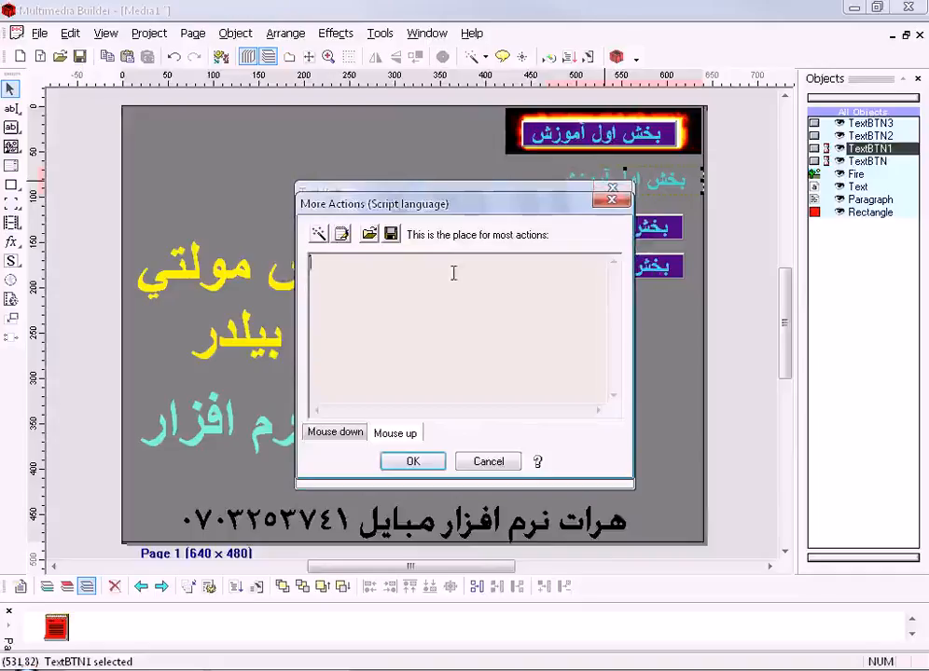
left_click(319, 234)
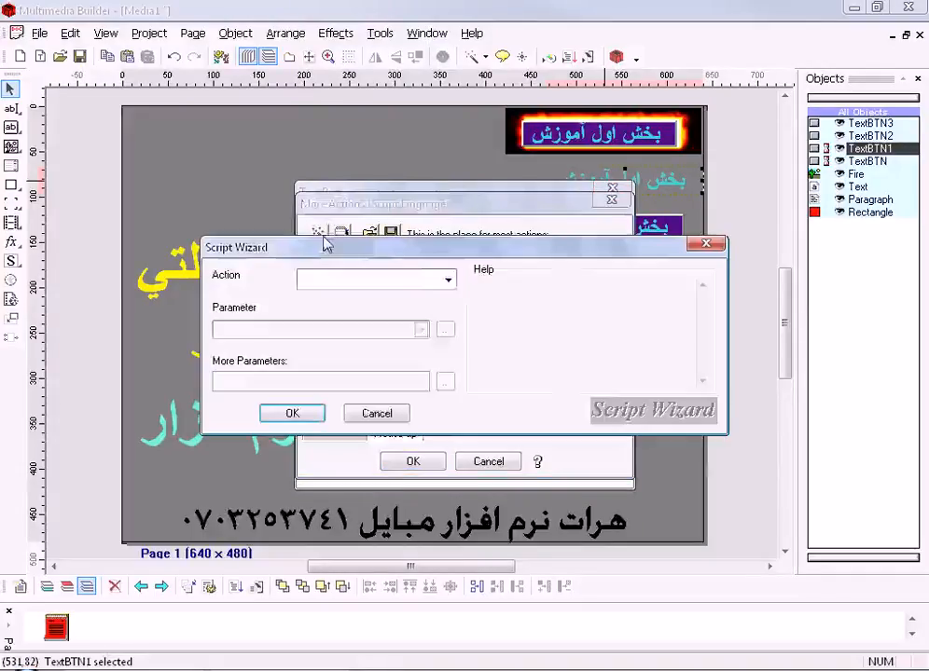
left_click(447, 279)
scroll(424, 250, "down", 3)
scroll(424, 250, "up", 2)
scroll(424, 250, "up", 1)
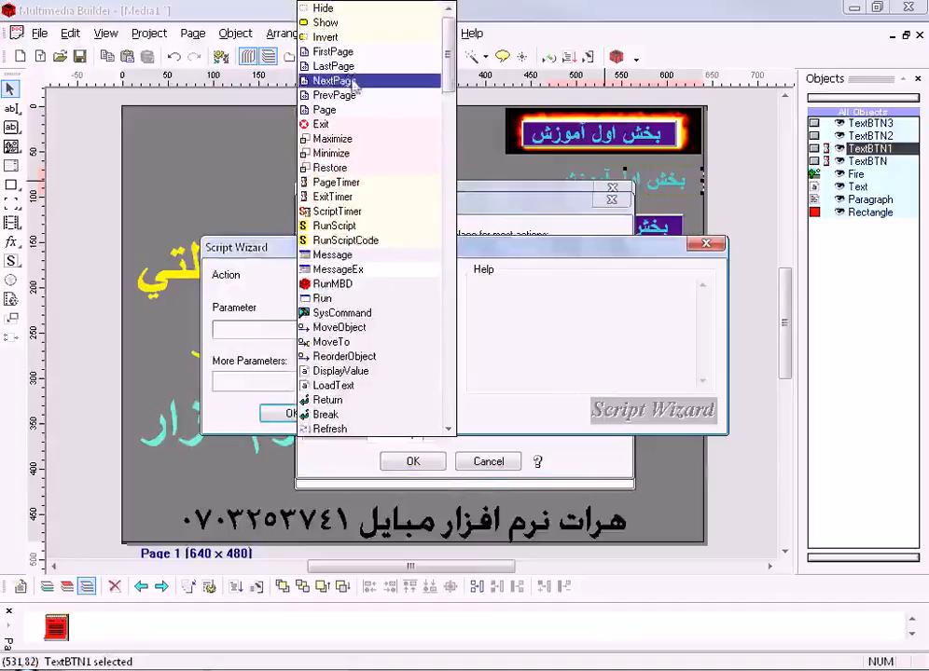
left_click(336, 127)
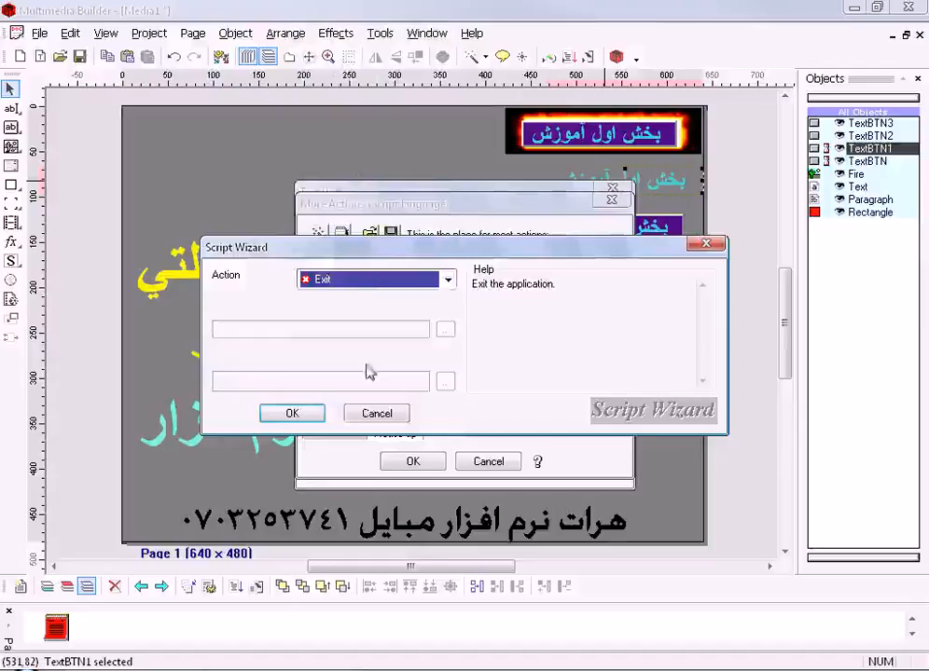
left_click(287, 412)
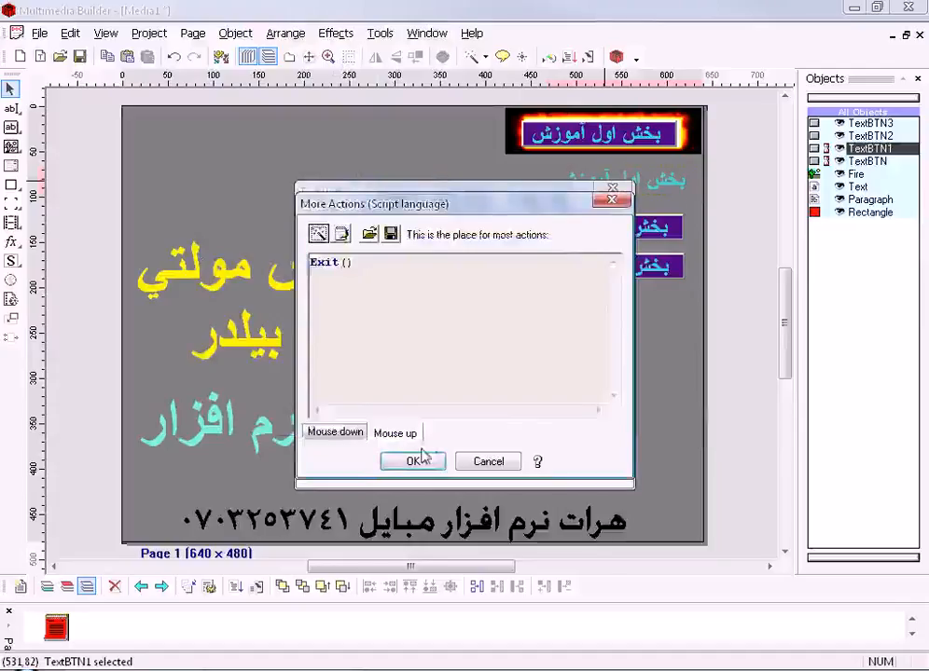
left_click(416, 463)
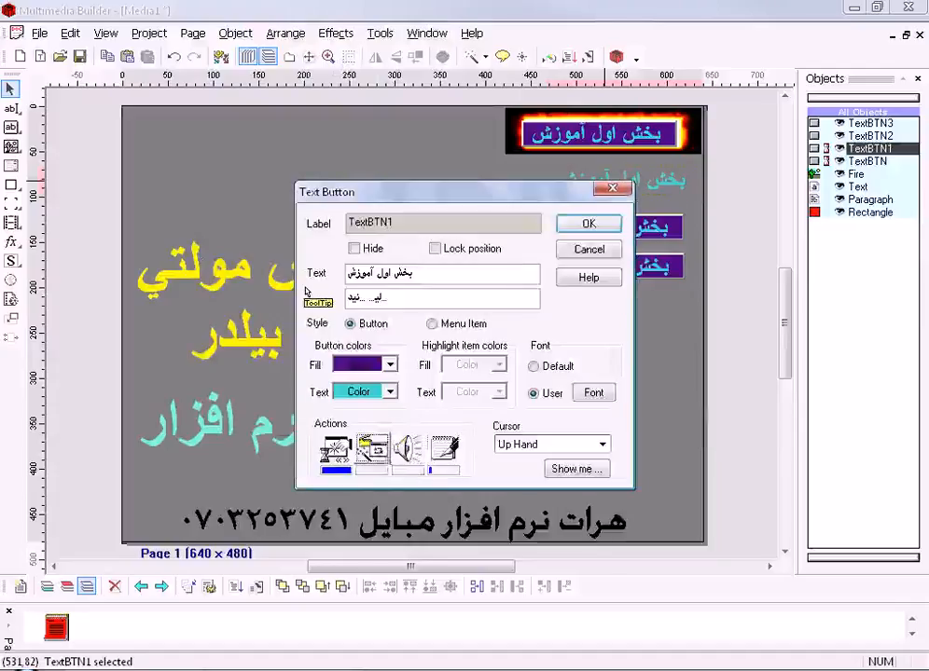
left_click(588, 225)
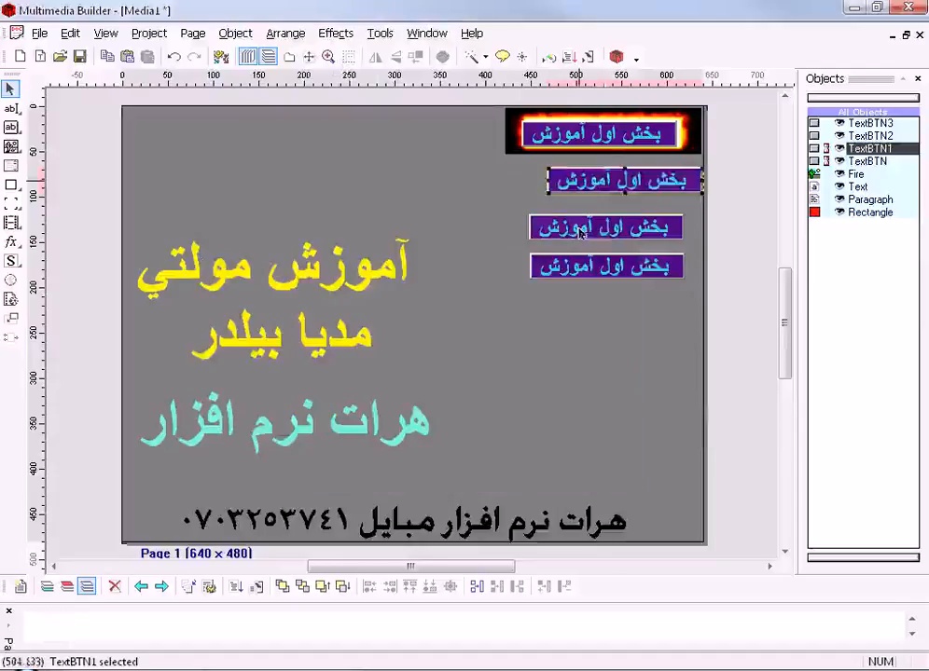
- Move the second text button into line beneath the first, then test-run it and close the image it opens
left_click_drag(629, 180, 602, 182)
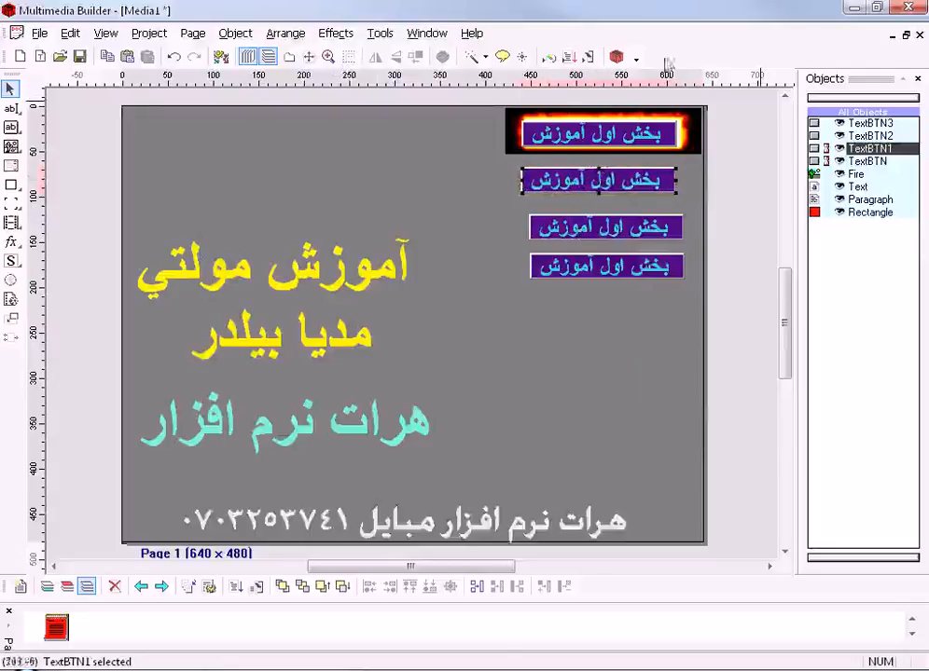
left_click(589, 57)
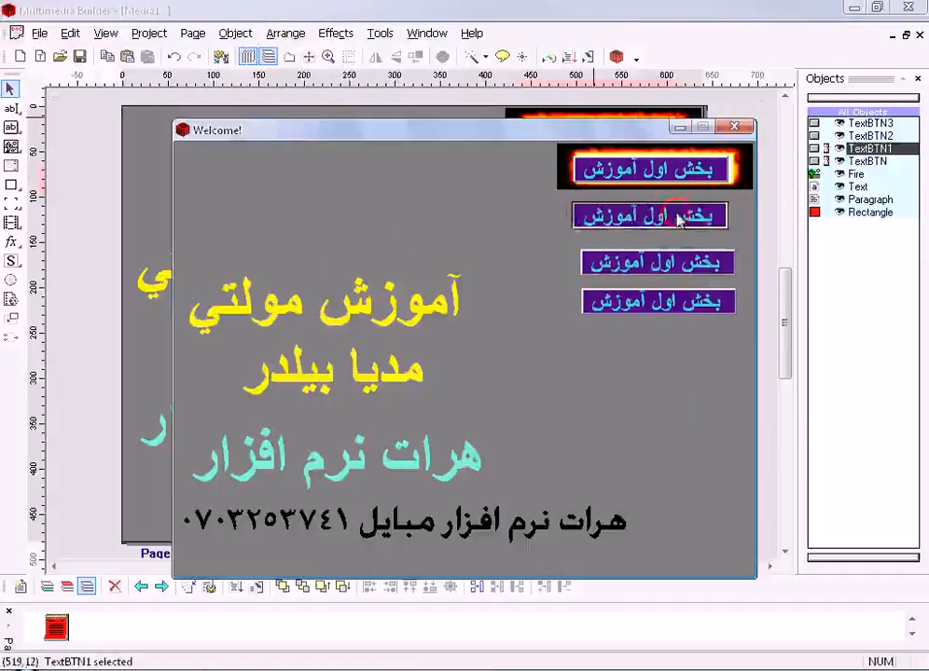
left_click(680, 216)
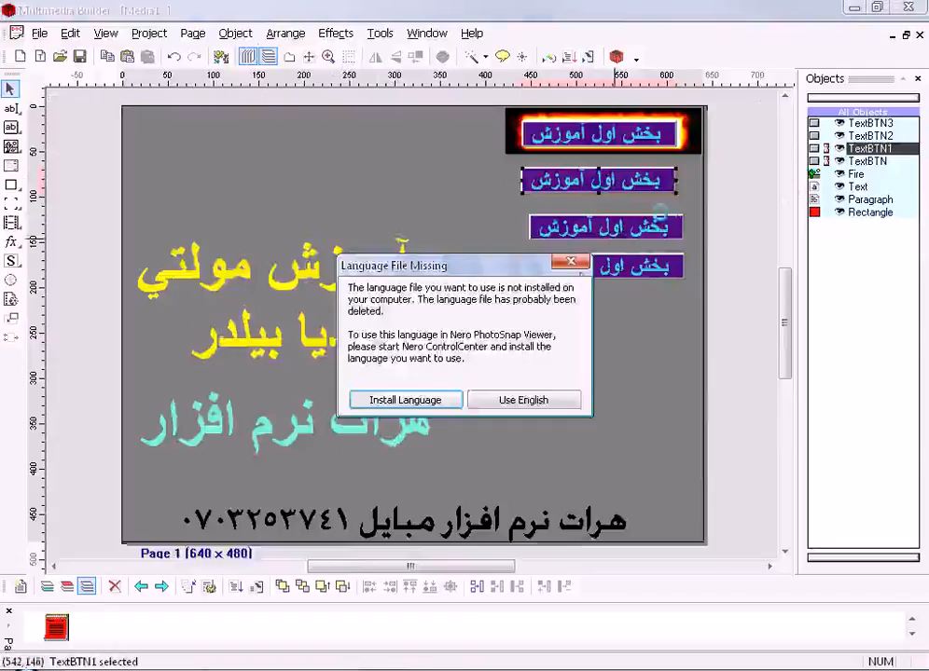
left_click(569, 262)
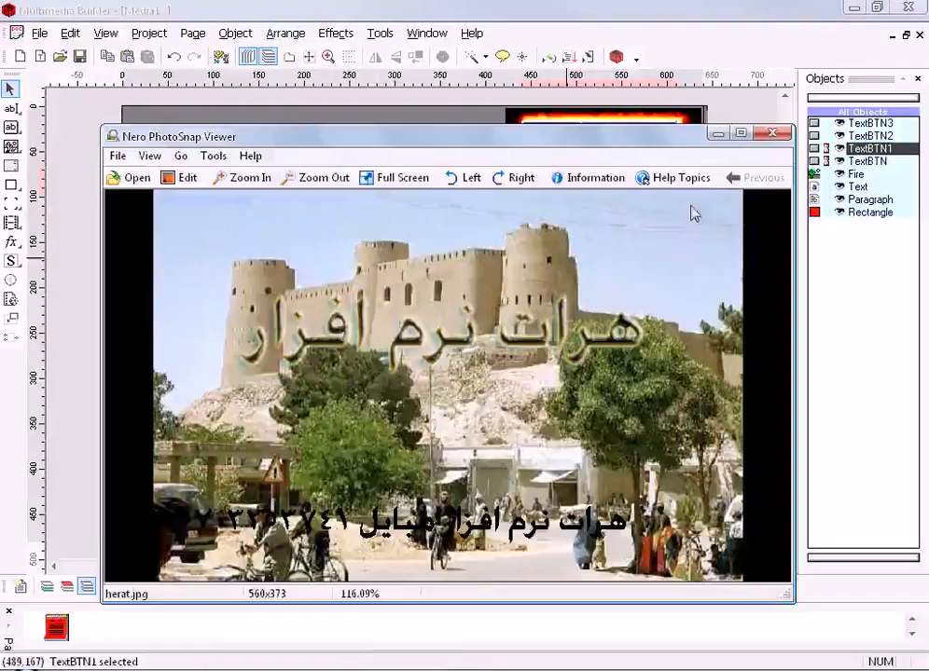
left_click(772, 134)
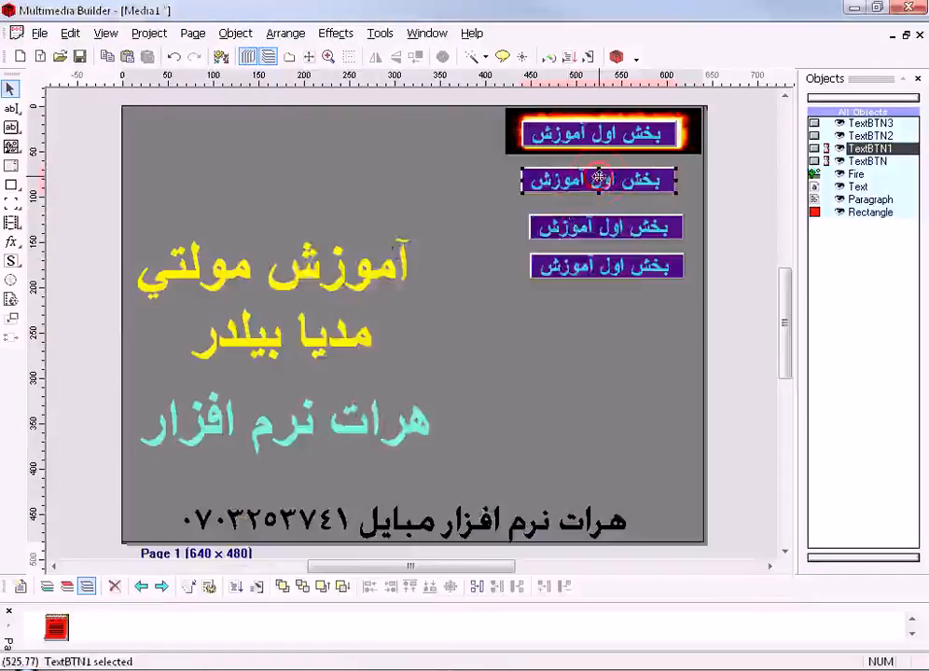
- Replace the second text button's mouse-up script with a Minimize() action from the Script Wizard
double_click(599, 181)
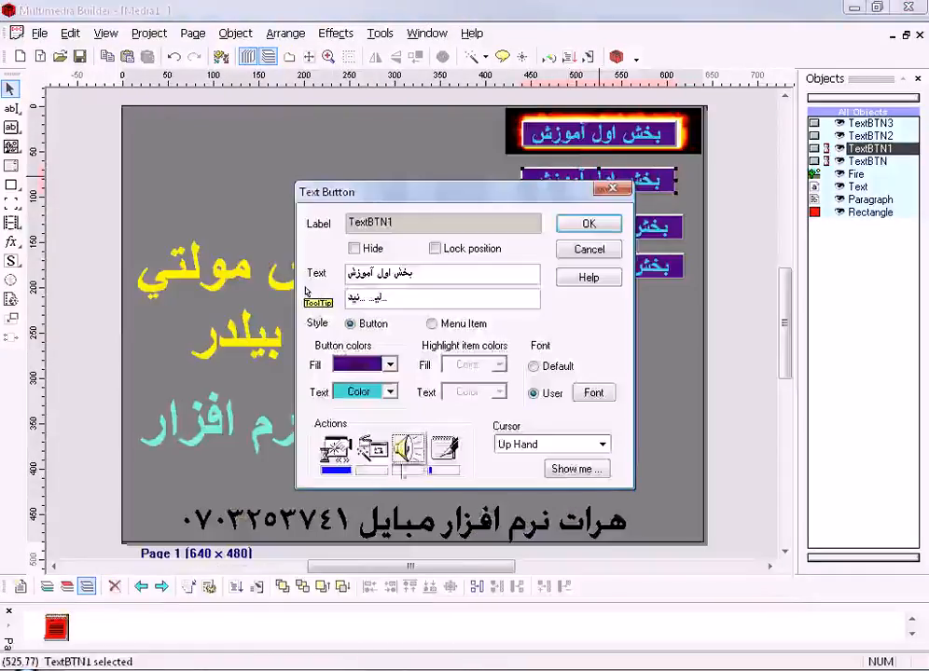
left_click(443, 450)
left_click(371, 268)
left_click_drag(358, 264, 315, 264)
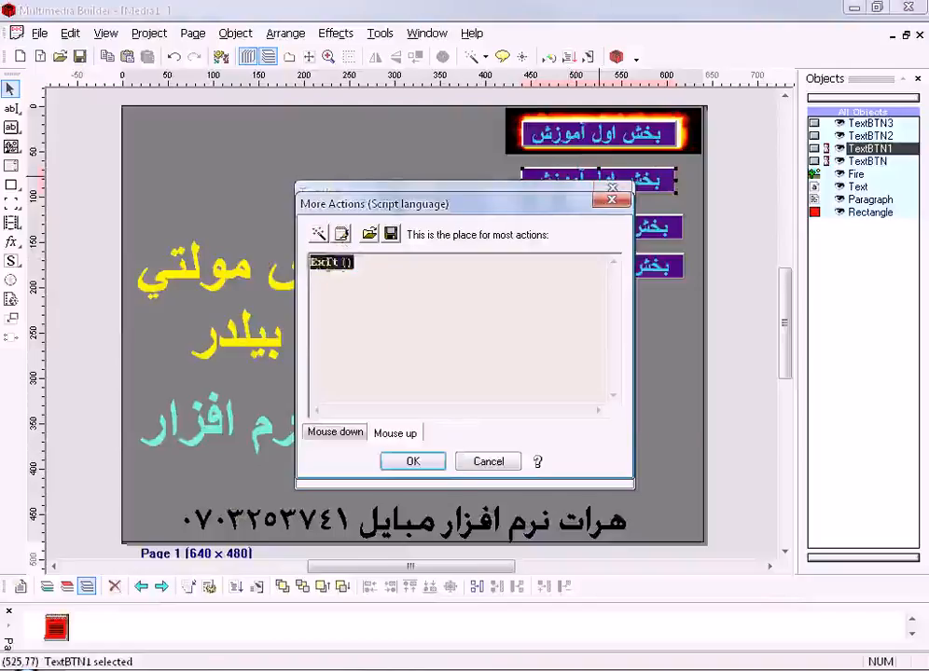
left_click(318, 234)
left_click(449, 279)
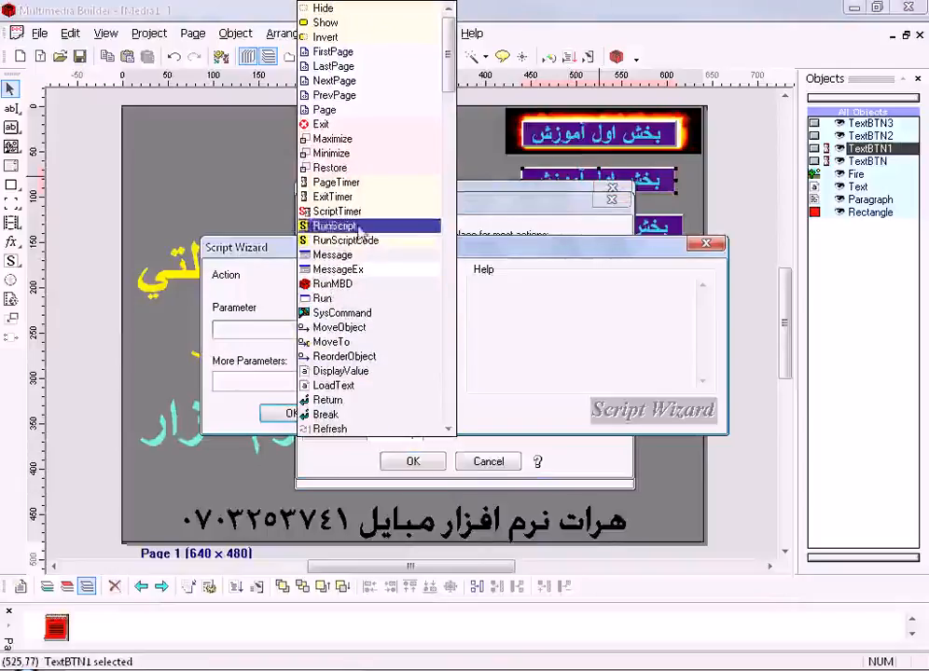
left_click(341, 155)
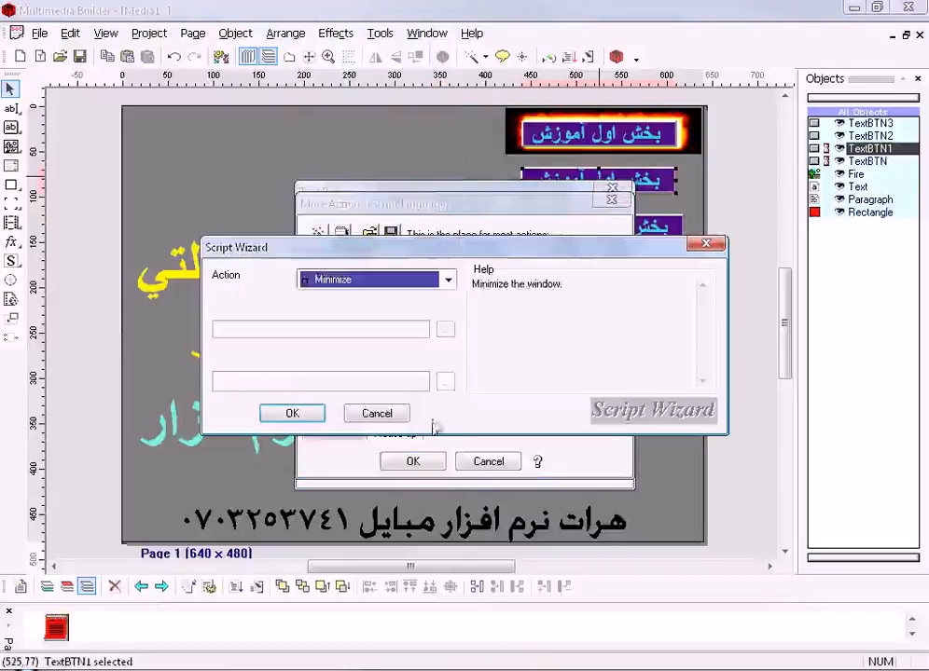
left_click(295, 414)
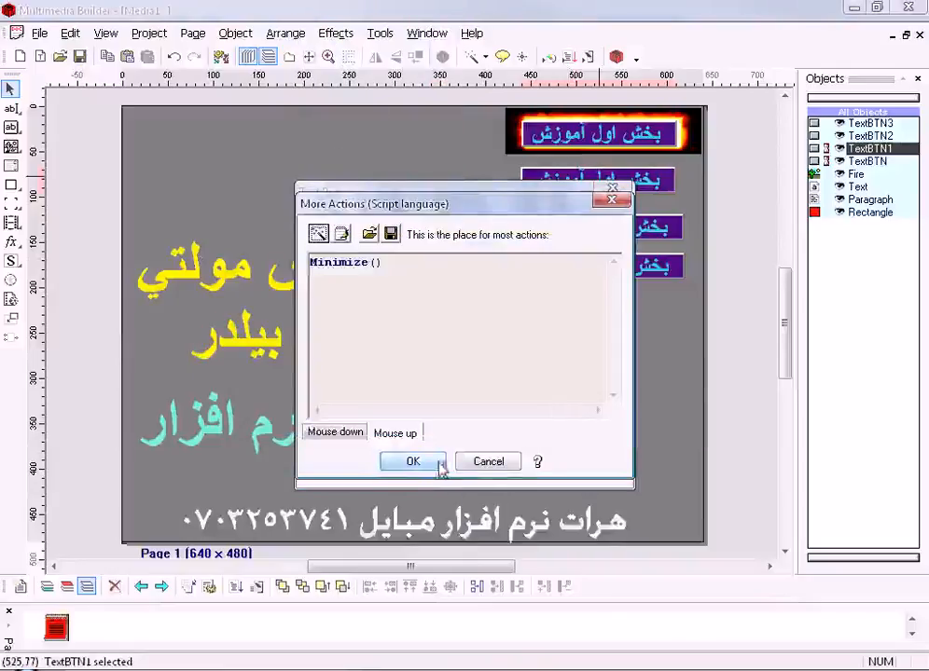
left_click_drag(384, 263, 178, 325)
left_click(424, 461)
left_click(603, 228)
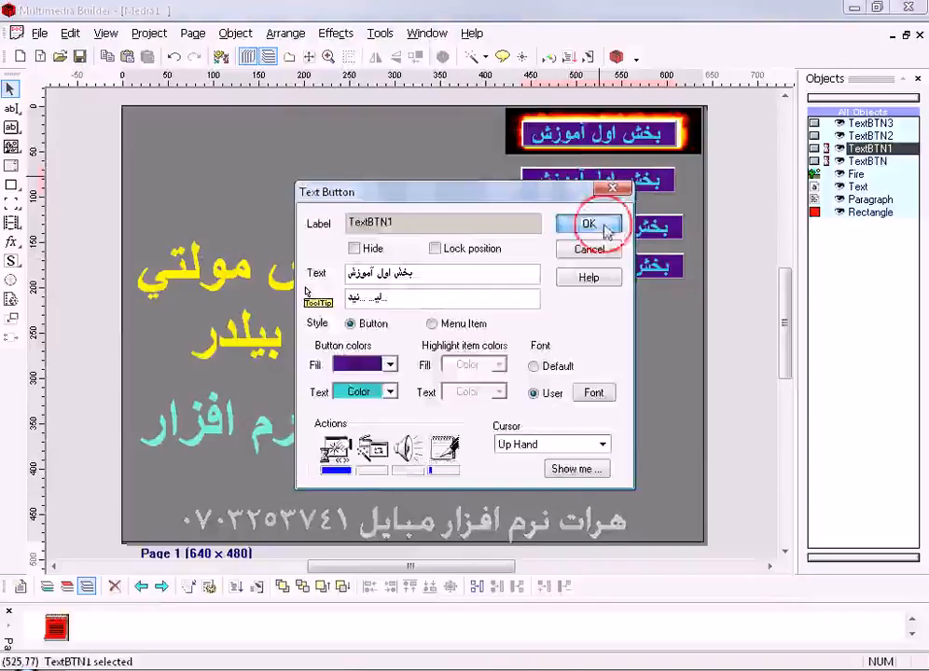
- Test-run the project by activating the second text button, then close the image viewer and the preview
left_click(588, 58)
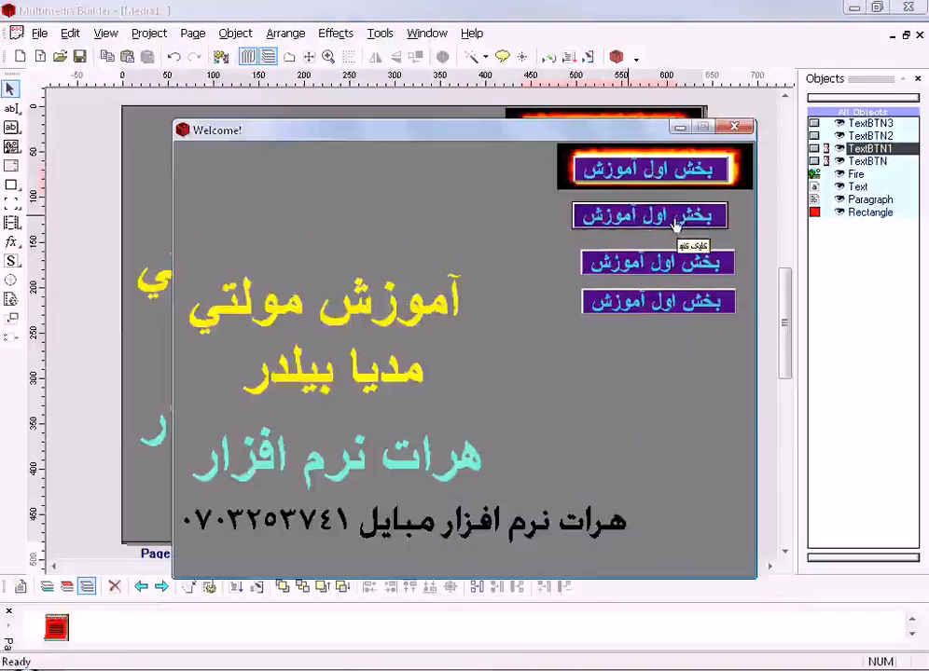
left_click(673, 222)
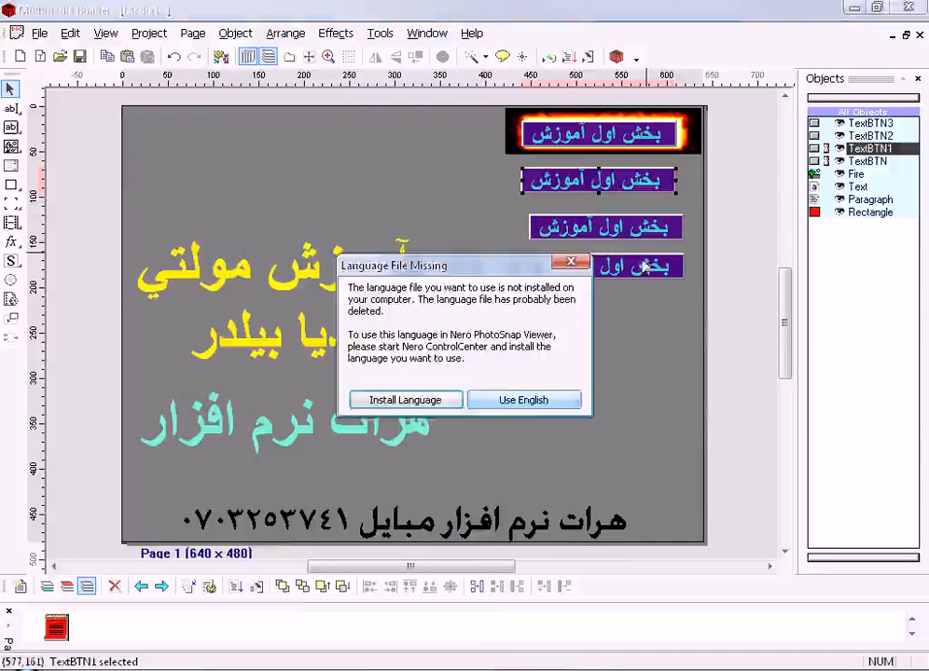
left_click(536, 397)
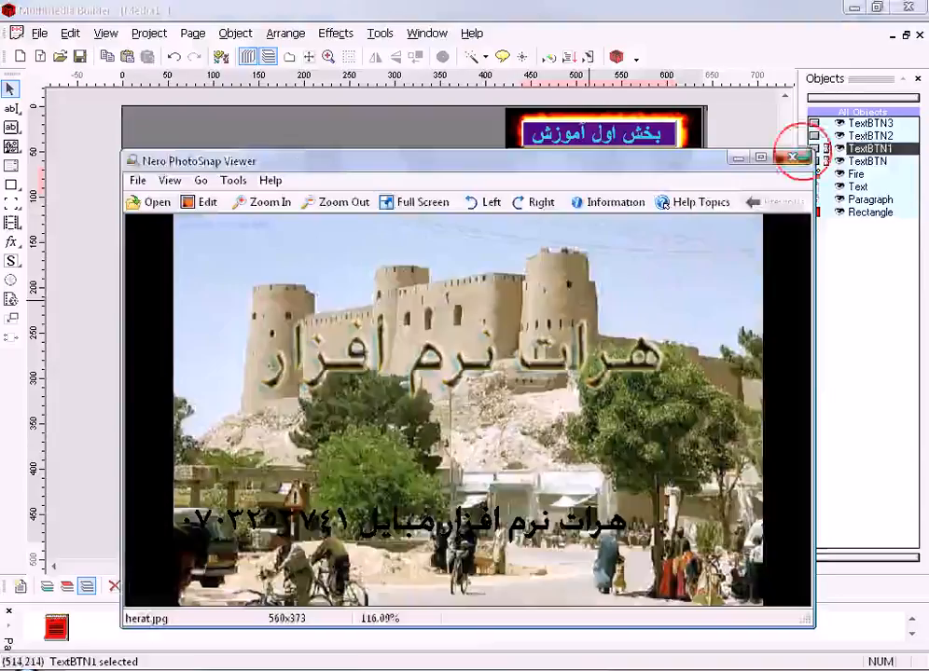
left_click(793, 156)
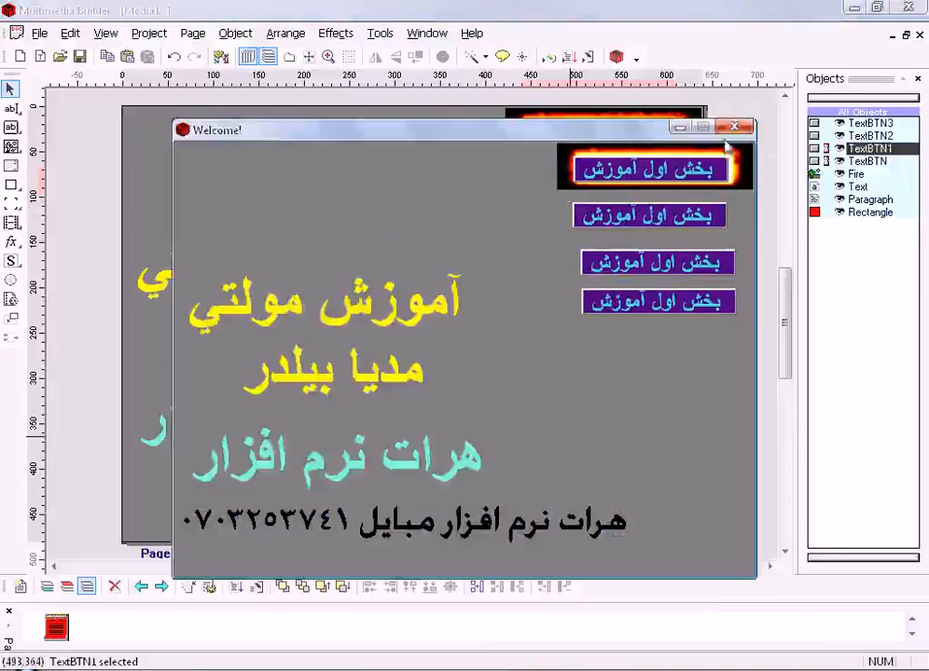
left_click(734, 128)
- Reopen the second text button's mouse-up script and examine the Script Wizard's available actions from a new line below Minimize()
left_click(608, 183)
double_click(608, 182)
left_click(454, 459)
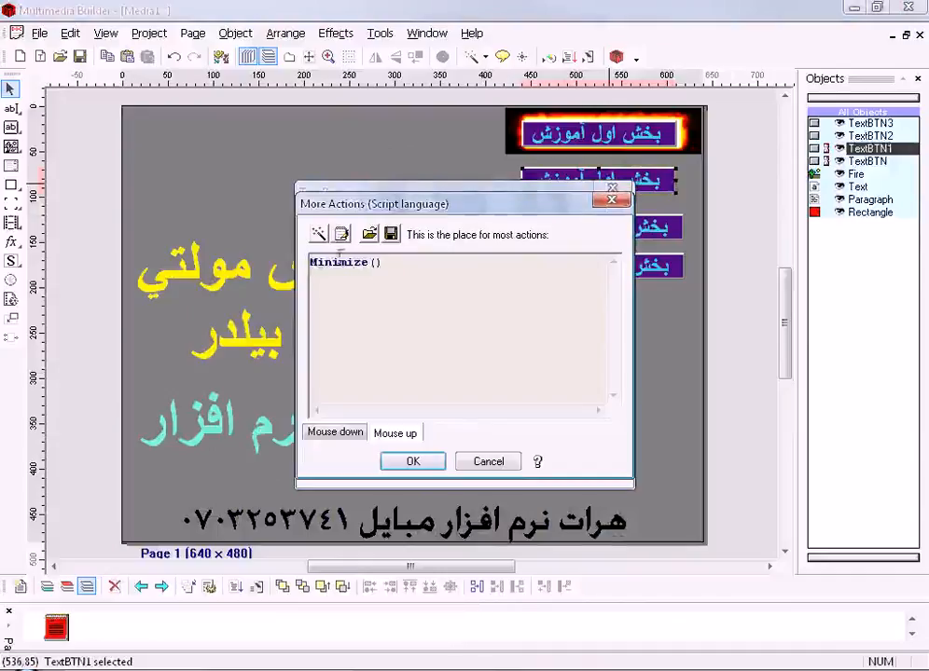
left_click_drag(378, 261, 232, 273)
left_click(434, 277)
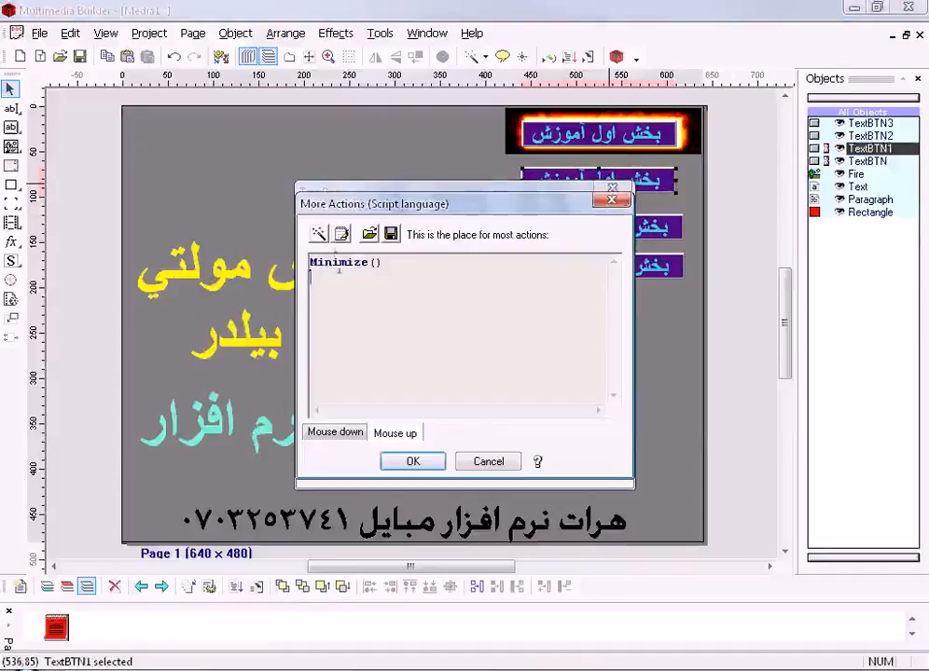
left_click(319, 234)
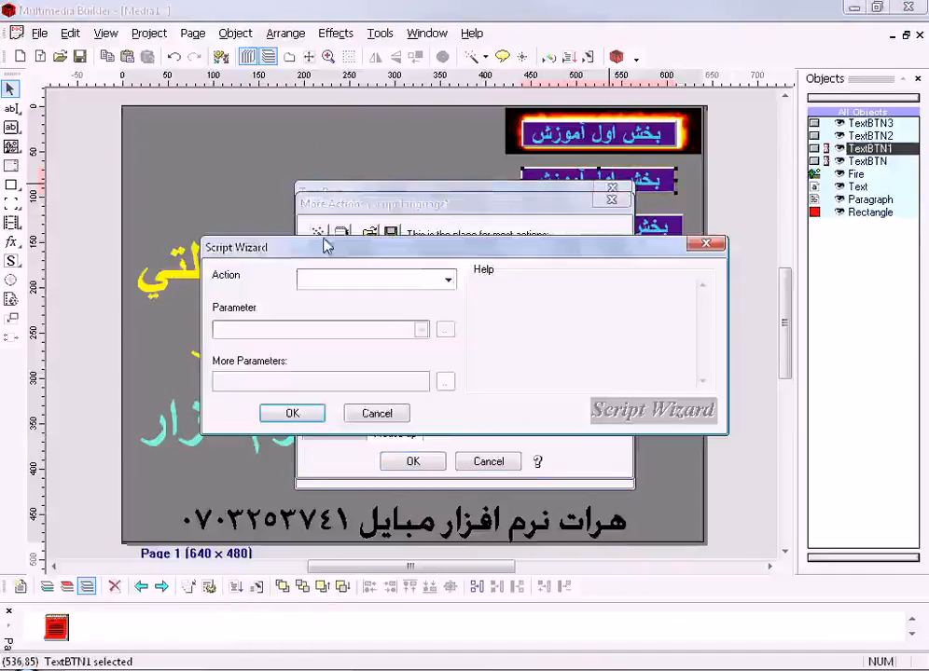
left_click(448, 280)
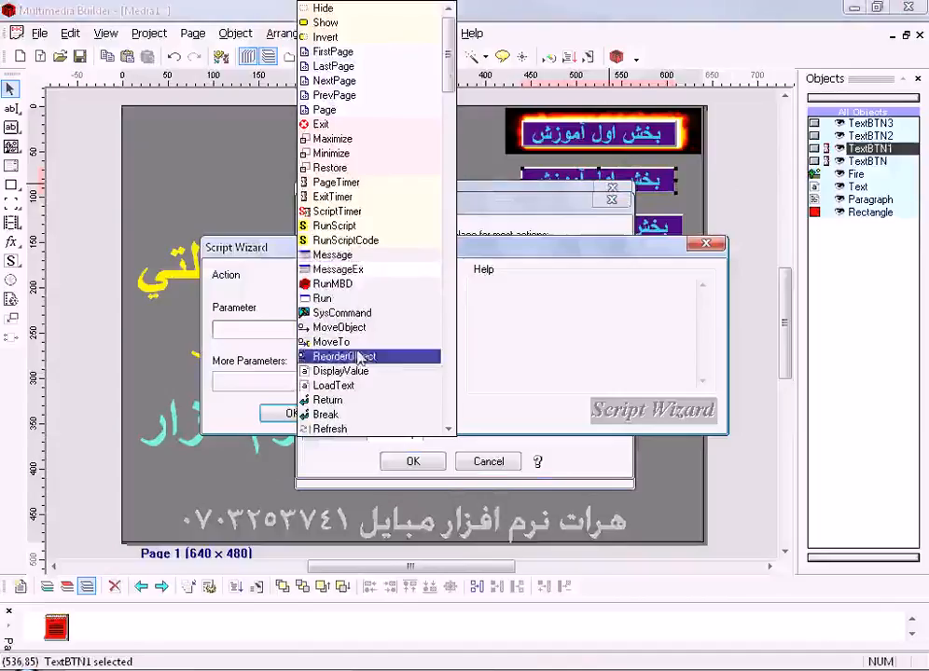
scroll(360, 357, "down", 3)
scroll(360, 357, "down", 3)
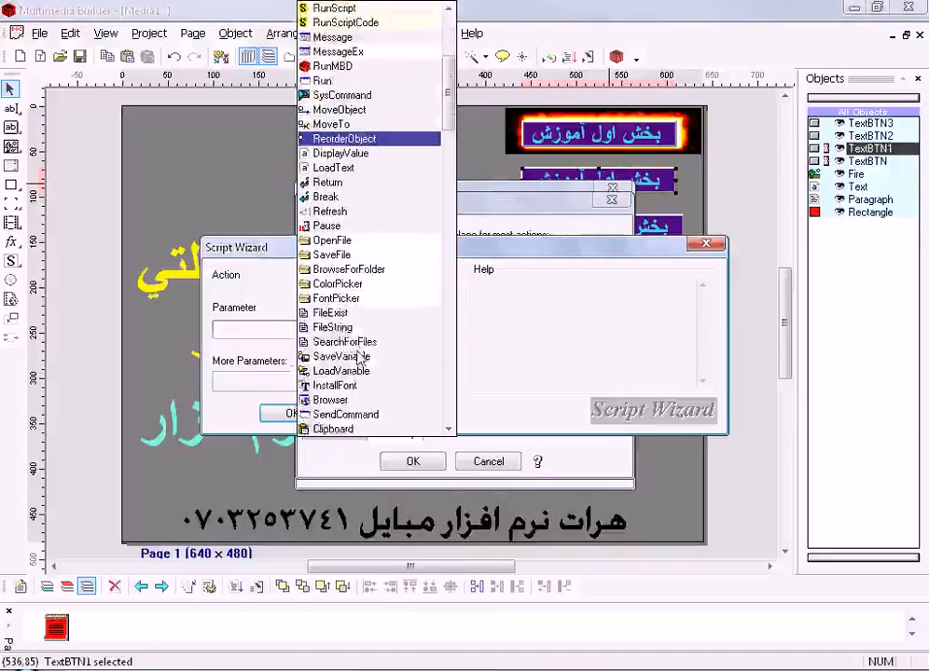
scroll(360, 357, "down", 3)
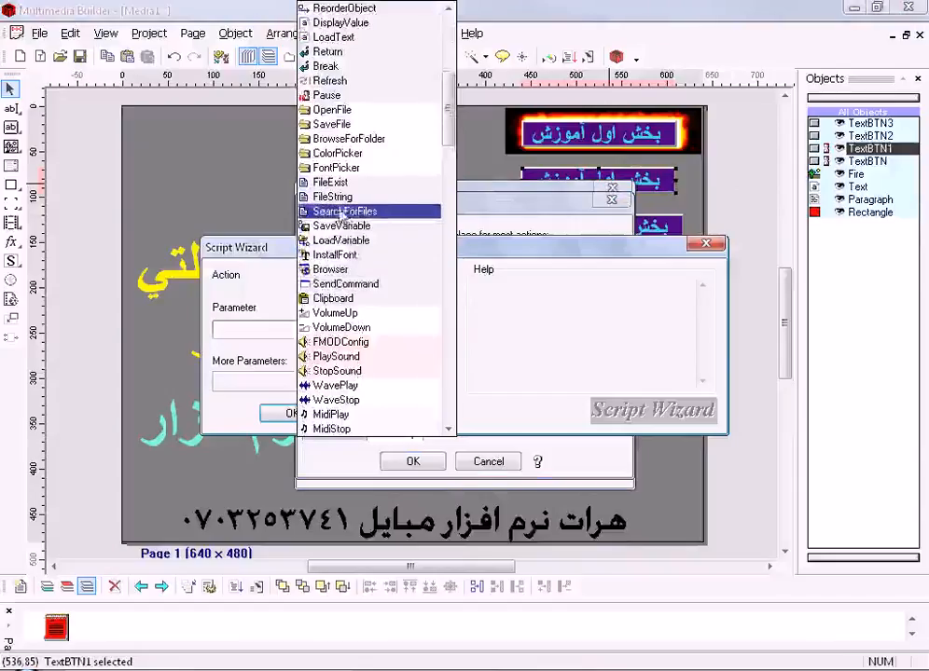
scroll(341, 215, "up", 6)
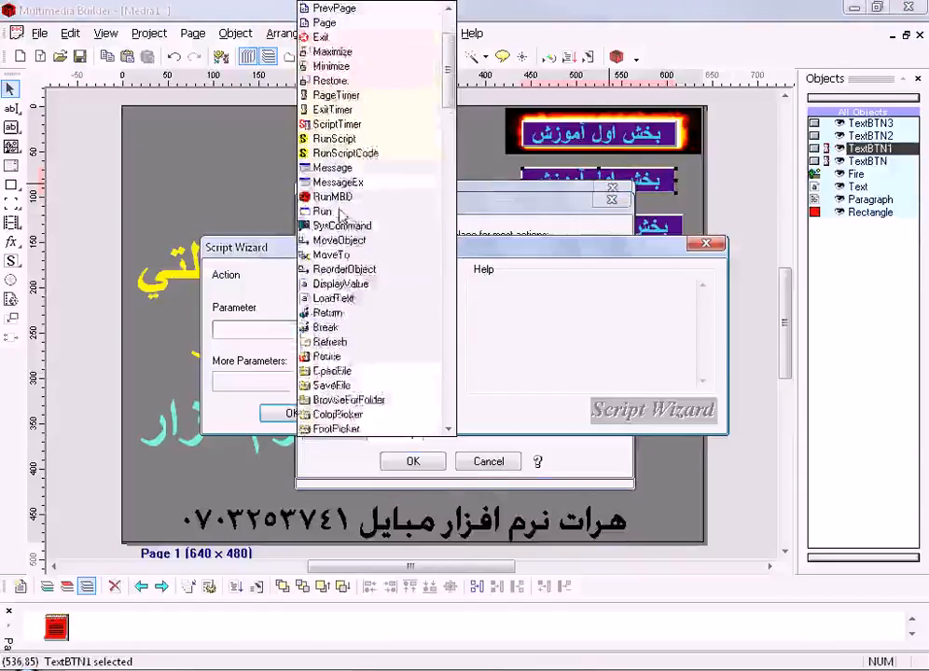
scroll(341, 216, "up", 2)
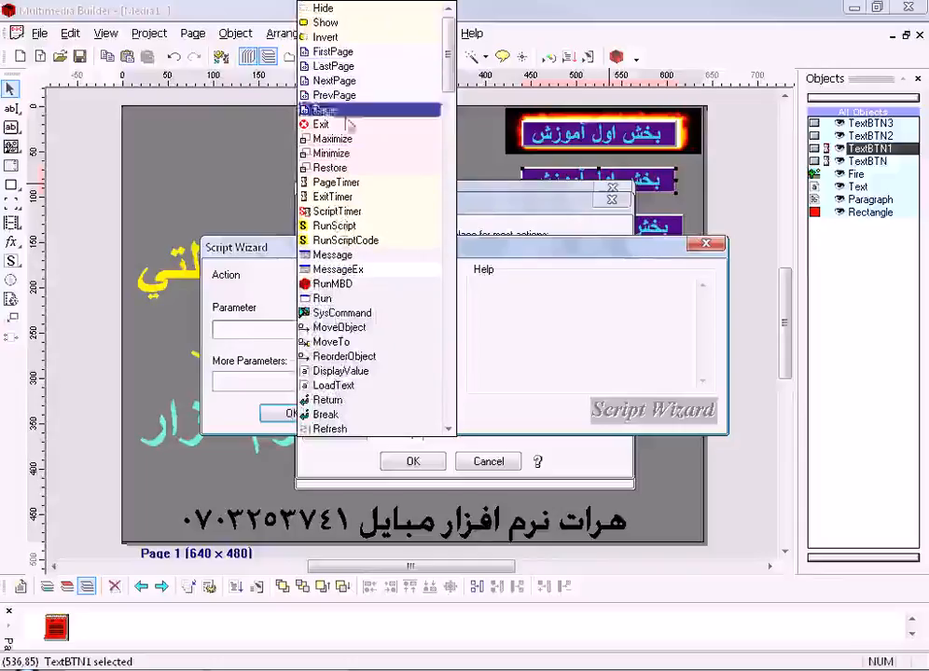
left_click(351, 298)
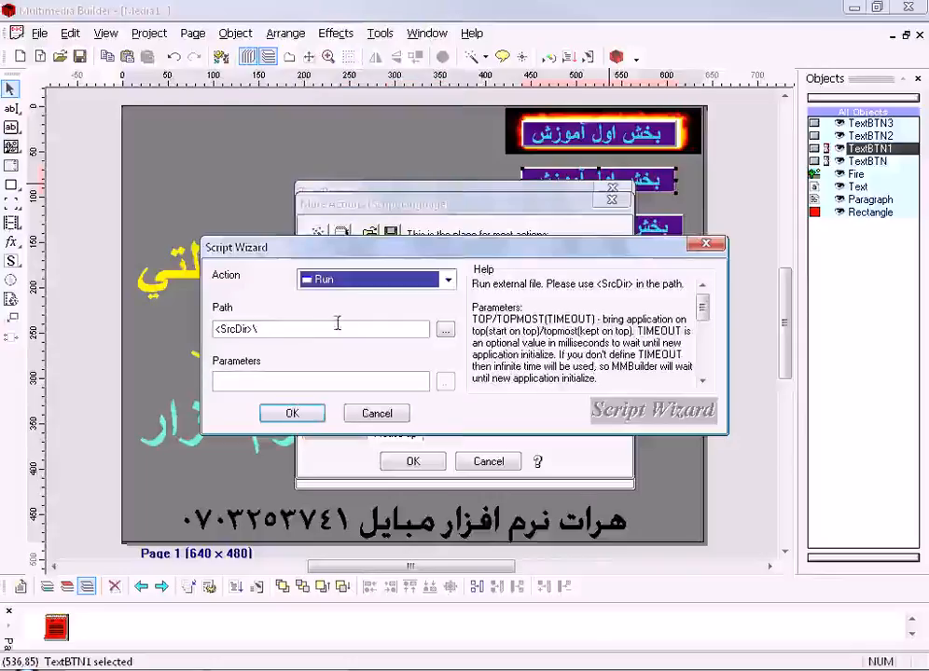
left_click(270, 328)
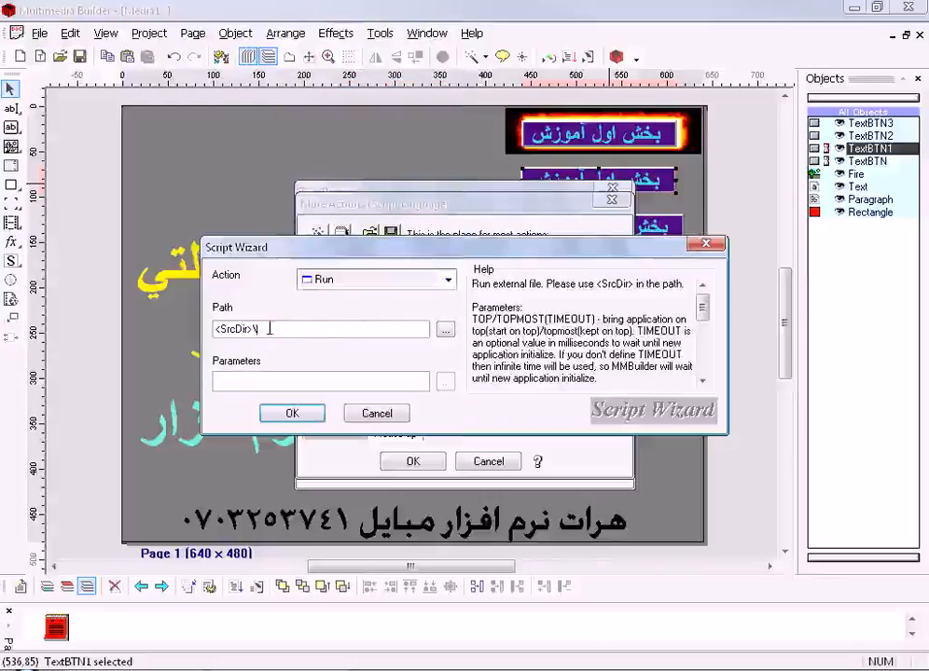
left_click(444, 329)
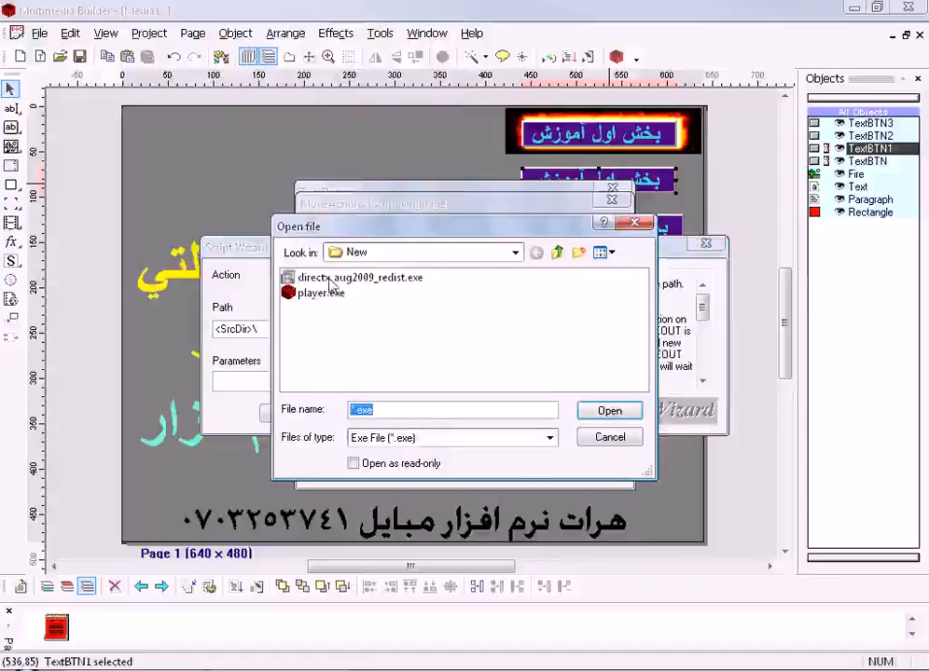
left_click(633, 222)
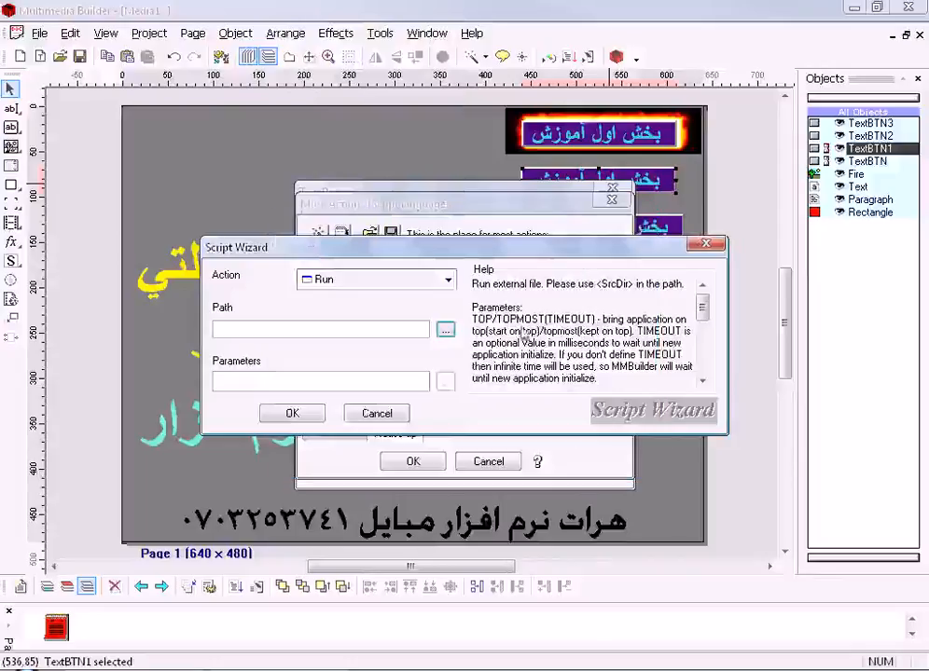
- Add a VolumeUp action with volume 100 below Minimize() in the second text button's mouse-up script and accept the button settings
left_click(445, 280)
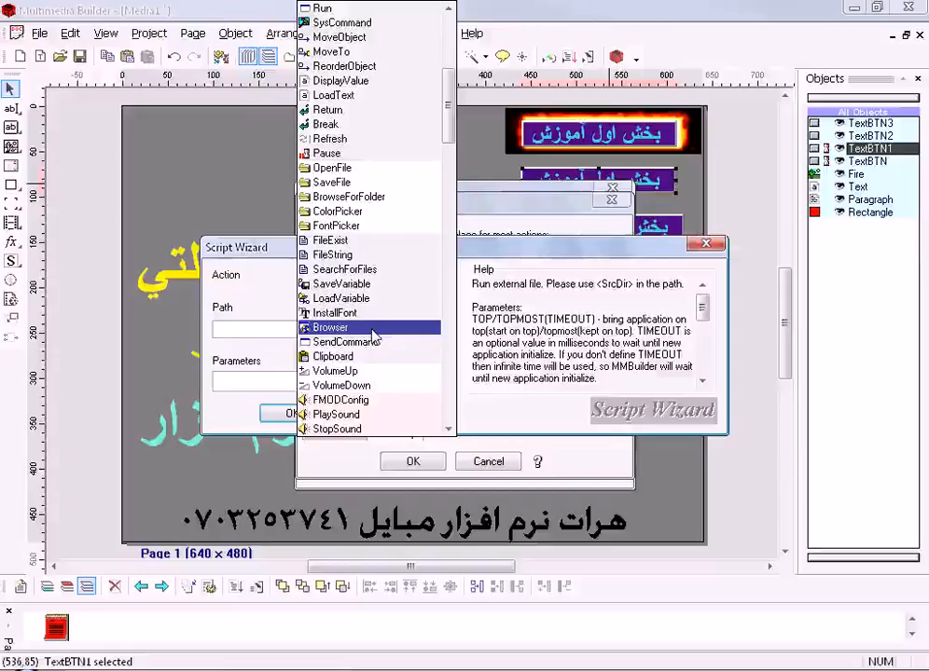
left_click(347, 373)
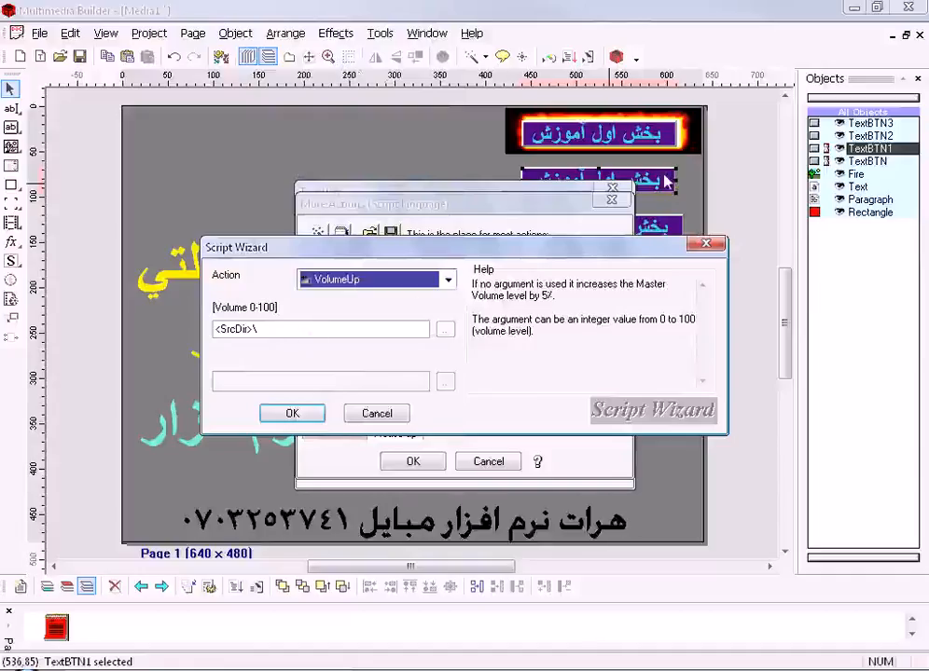
key("Tab")
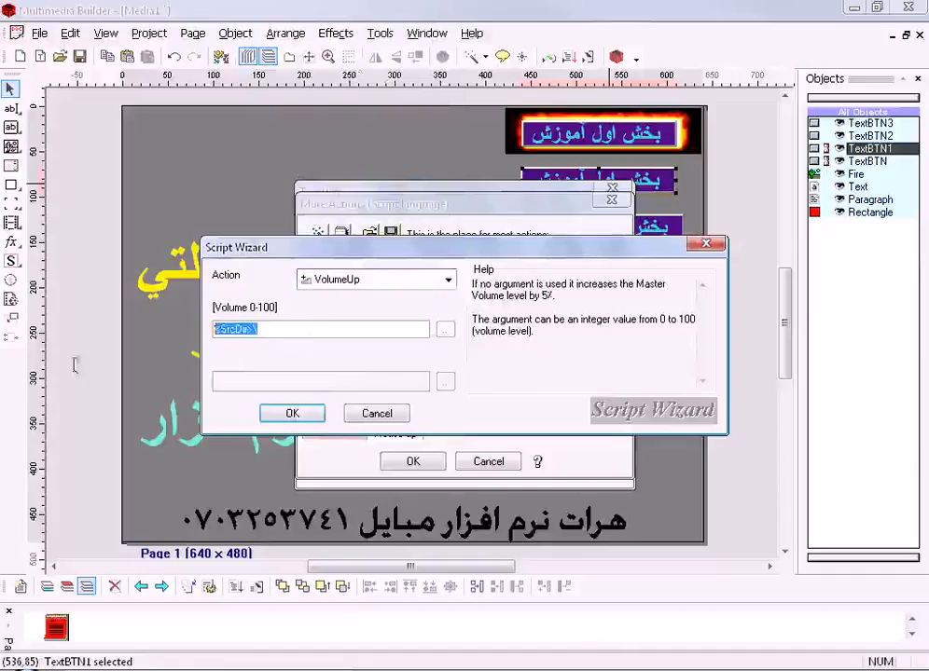
type("100")
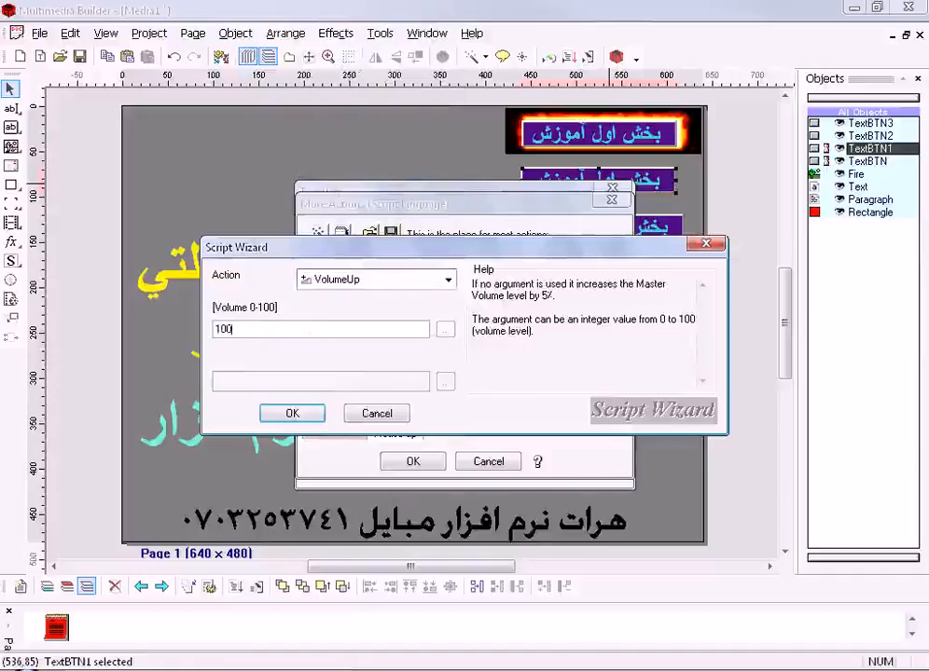
left_click(315, 413)
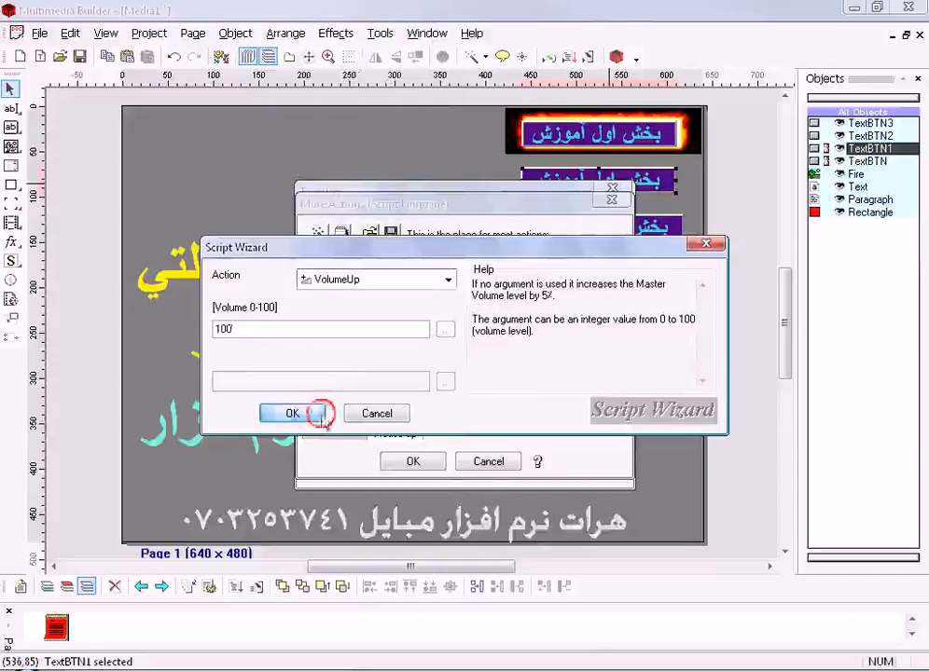
left_click(413, 462)
left_click(586, 223)
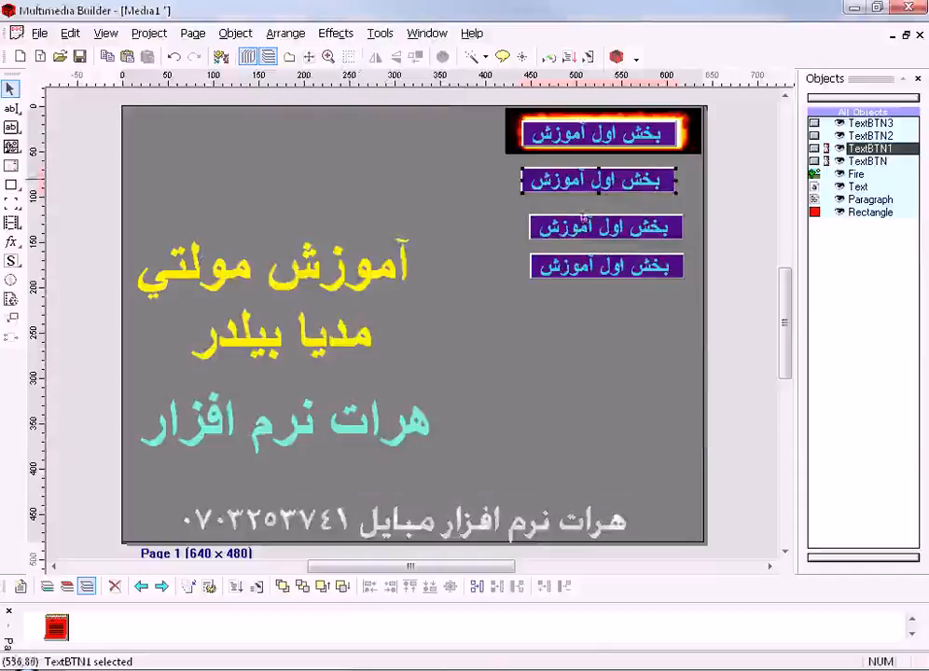
- Test-run the project by activating the second text button, then dismiss the language dialog and close the image viewer and preview
left_click(587, 58)
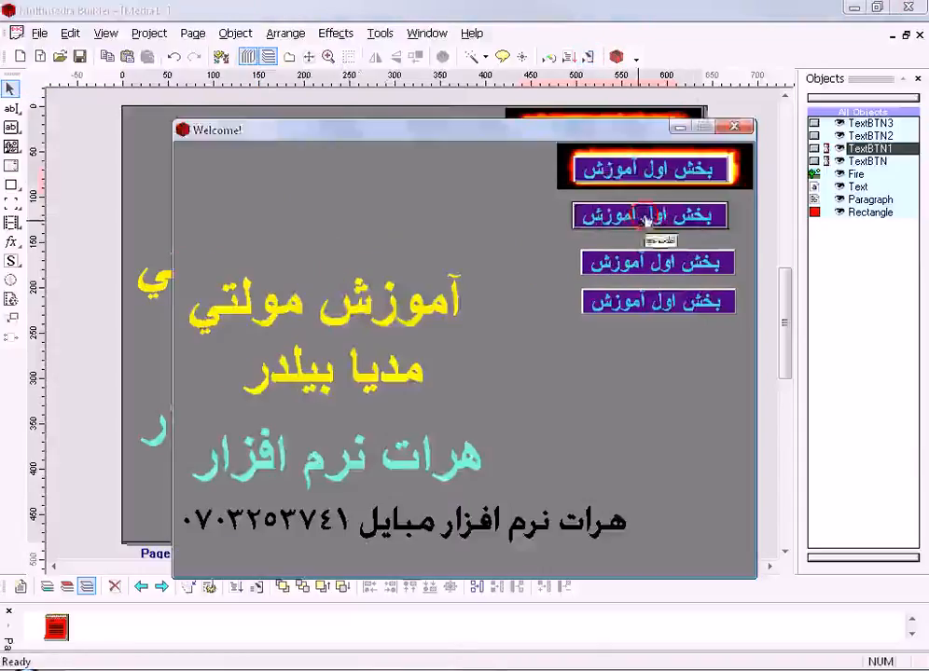
left_click(623, 214)
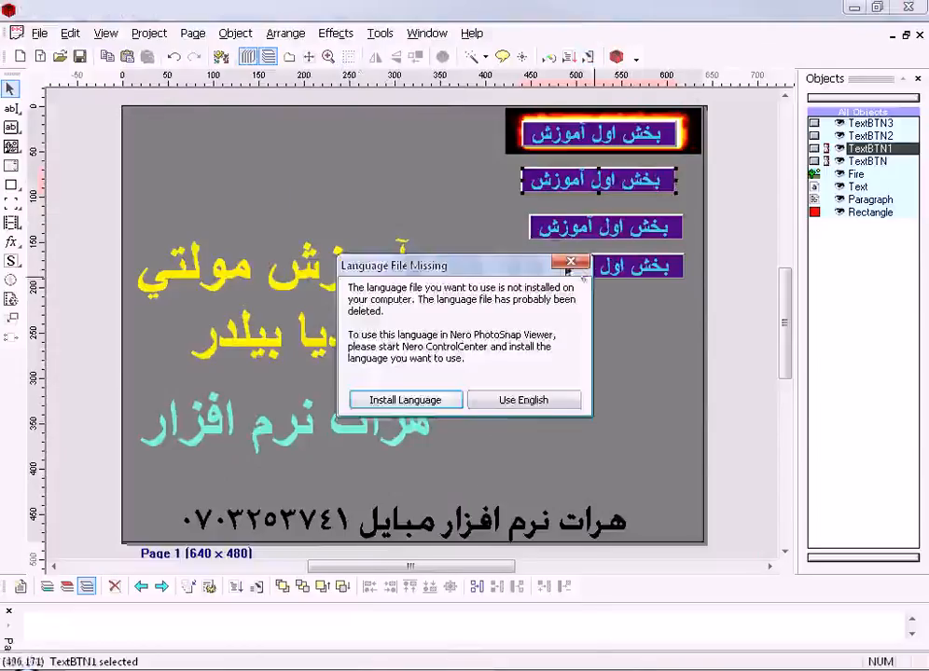
left_click(570, 262)
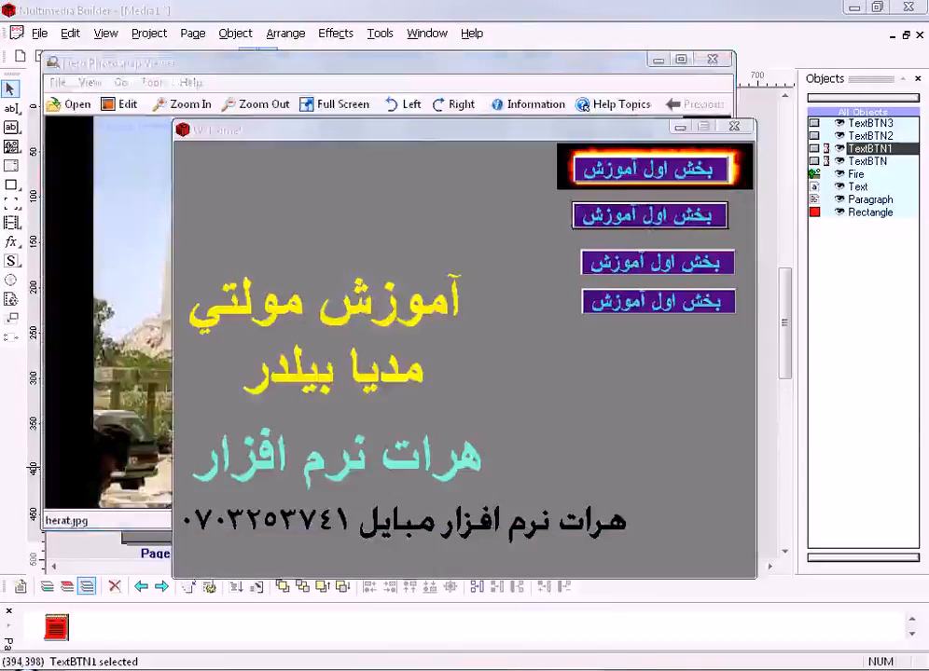
left_click(719, 61)
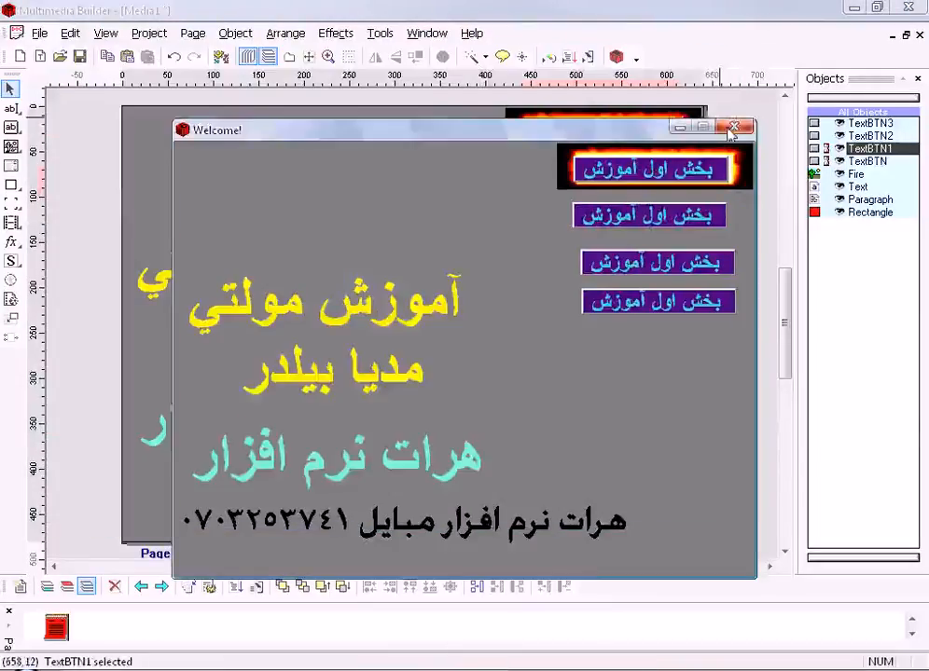
left_click(734, 131)
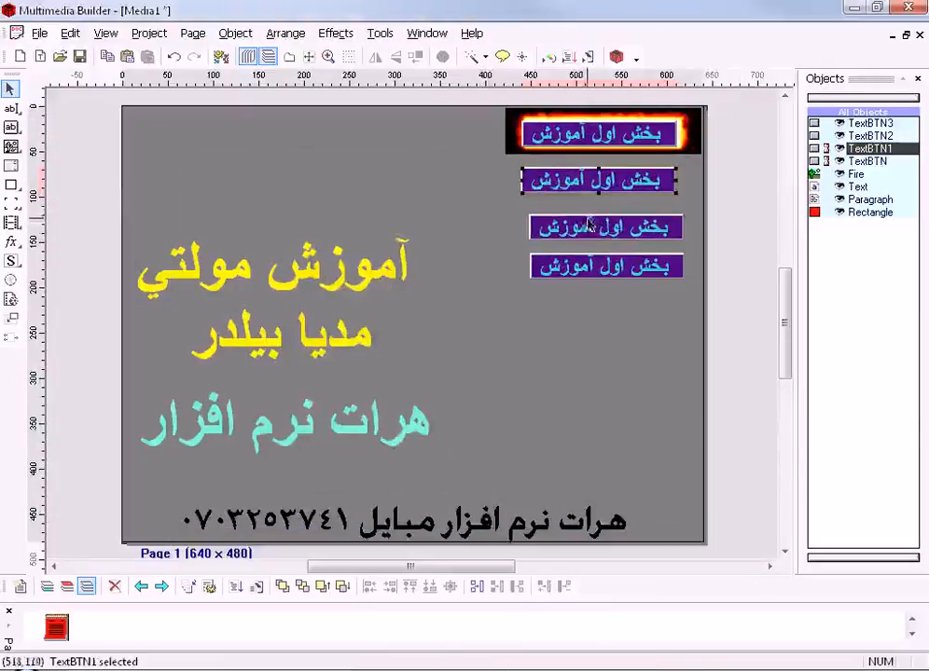
- Open the second text button's settings
left_click(580, 182)
double_click(580, 182)
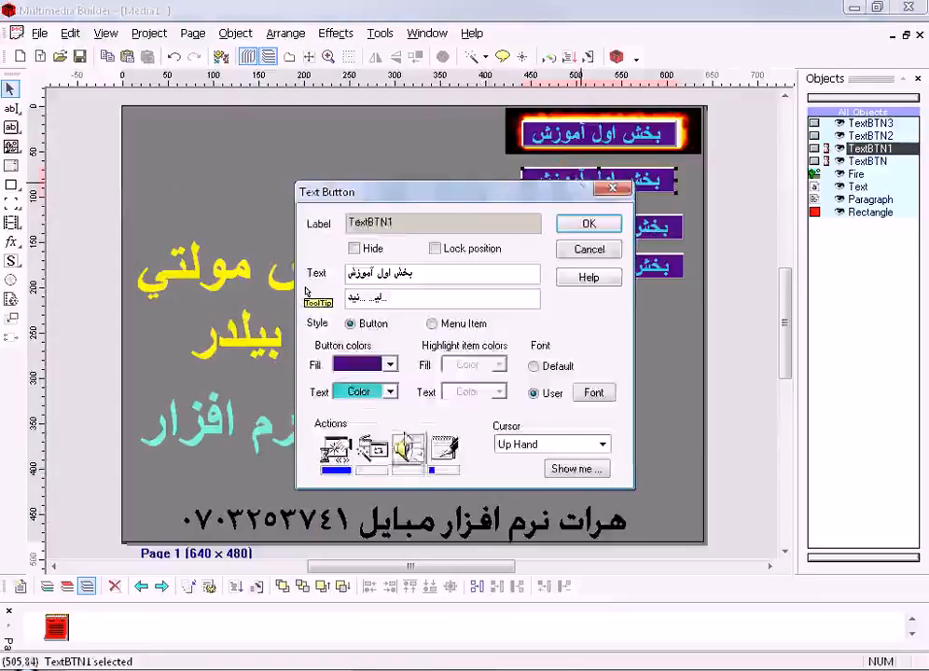